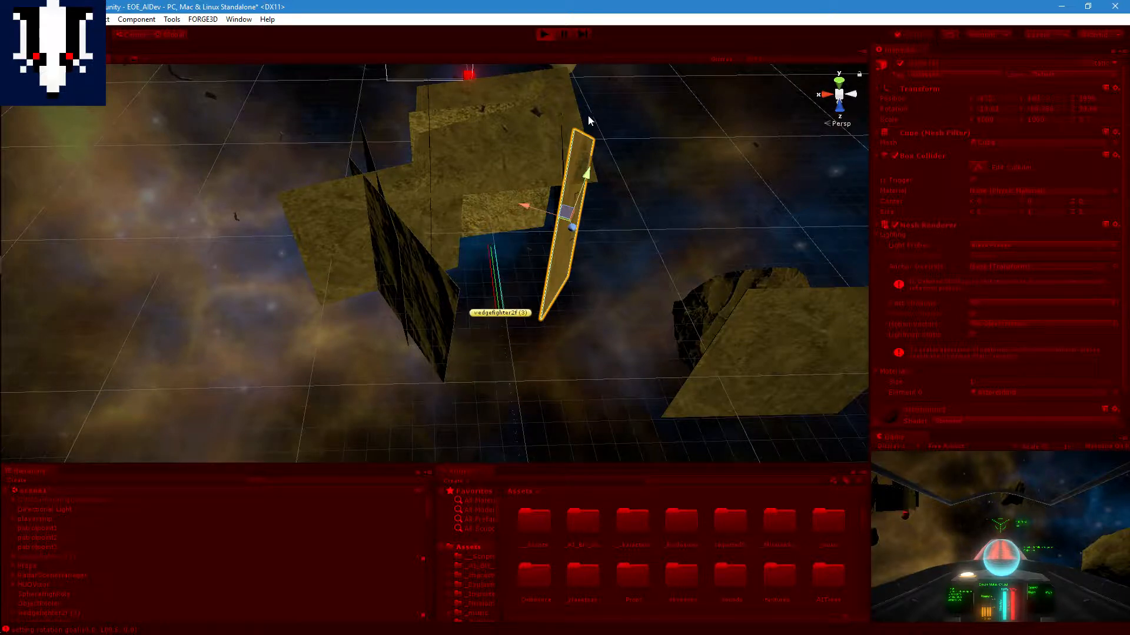
# Step: Follow wedgefighter2f (3) in the Scene view as it flies around the slab obstacles to the red beacon, and stop Play mode
pyautogui.scroll(3, 570, 227)
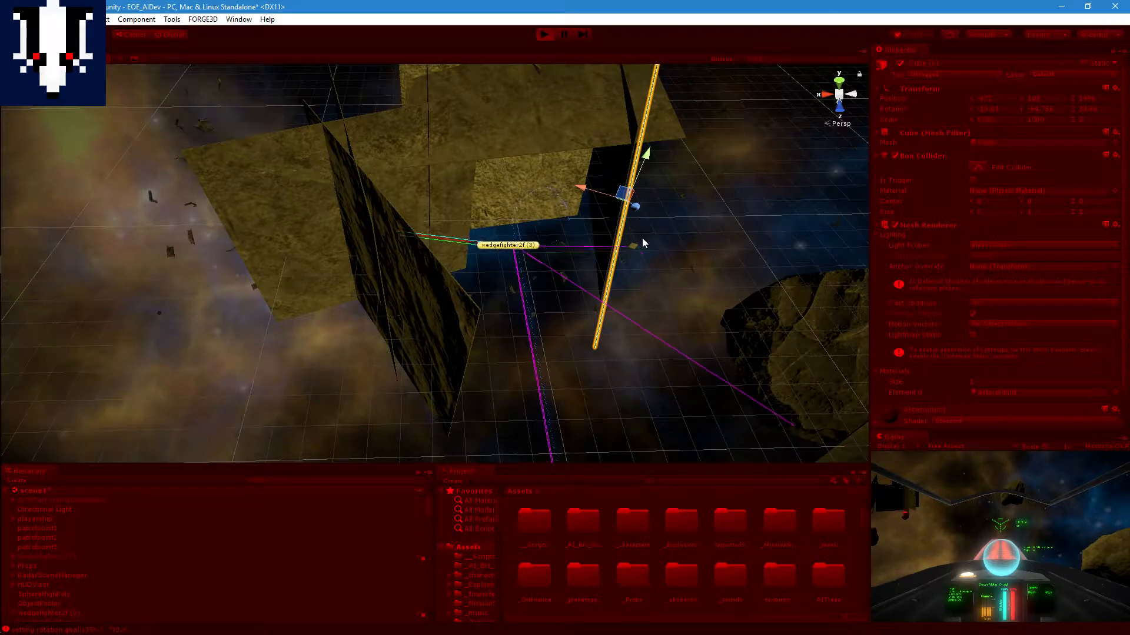
pyautogui.scroll(4, 613, 259)
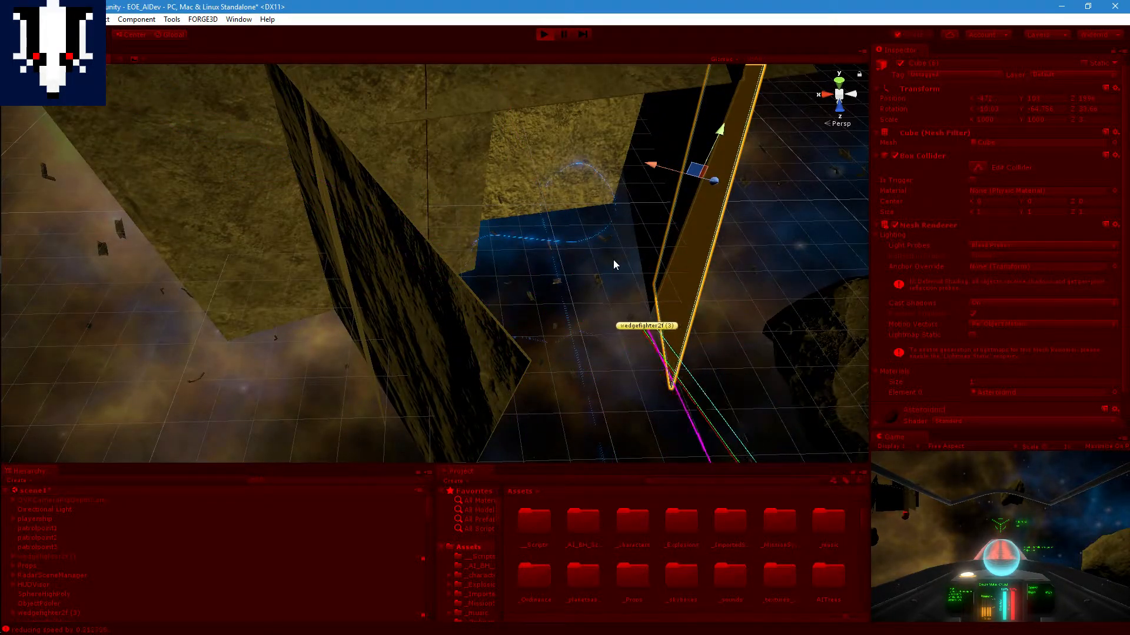
pyautogui.scroll(-5, 613, 260)
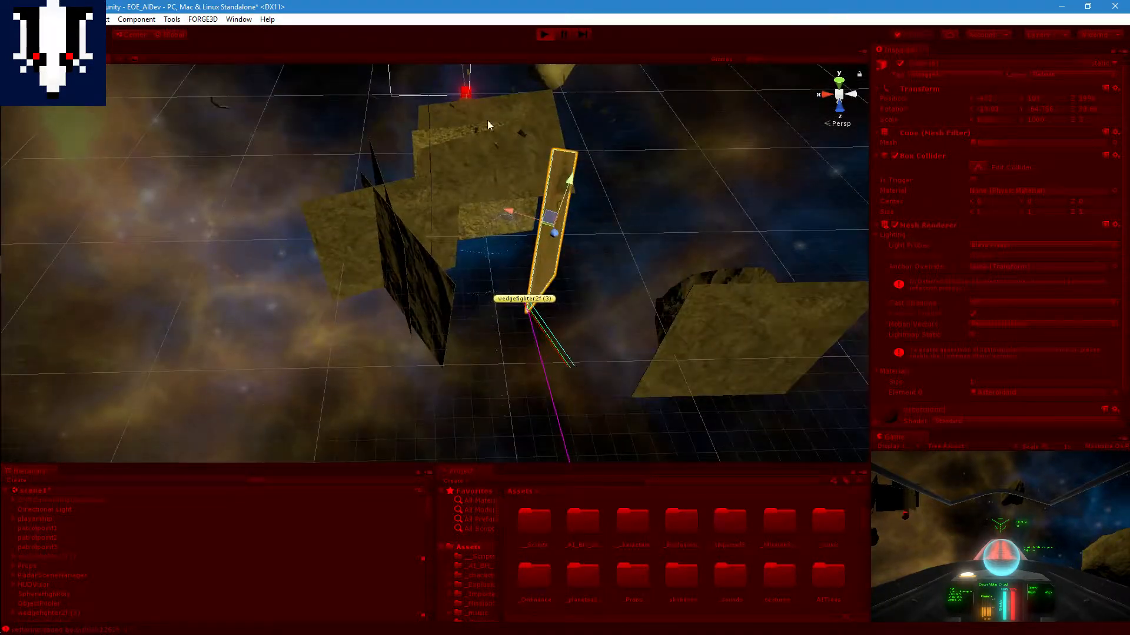
pyautogui.scroll(2, 541, 239)
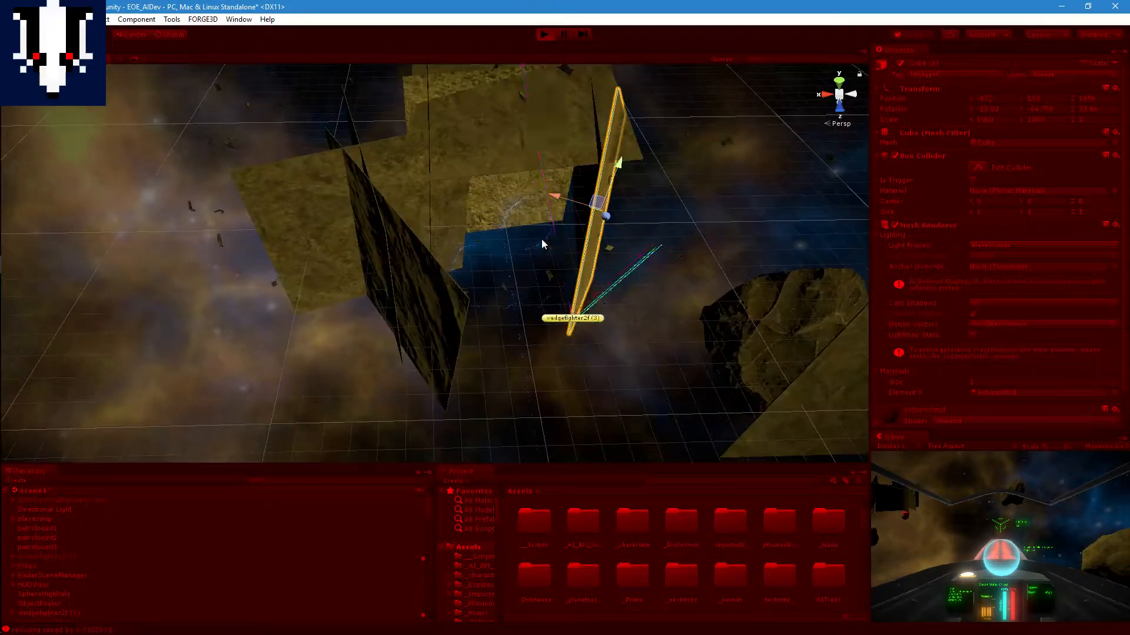
pyautogui.scroll(3, 539, 254)
pyautogui.scroll(3, 689, 339)
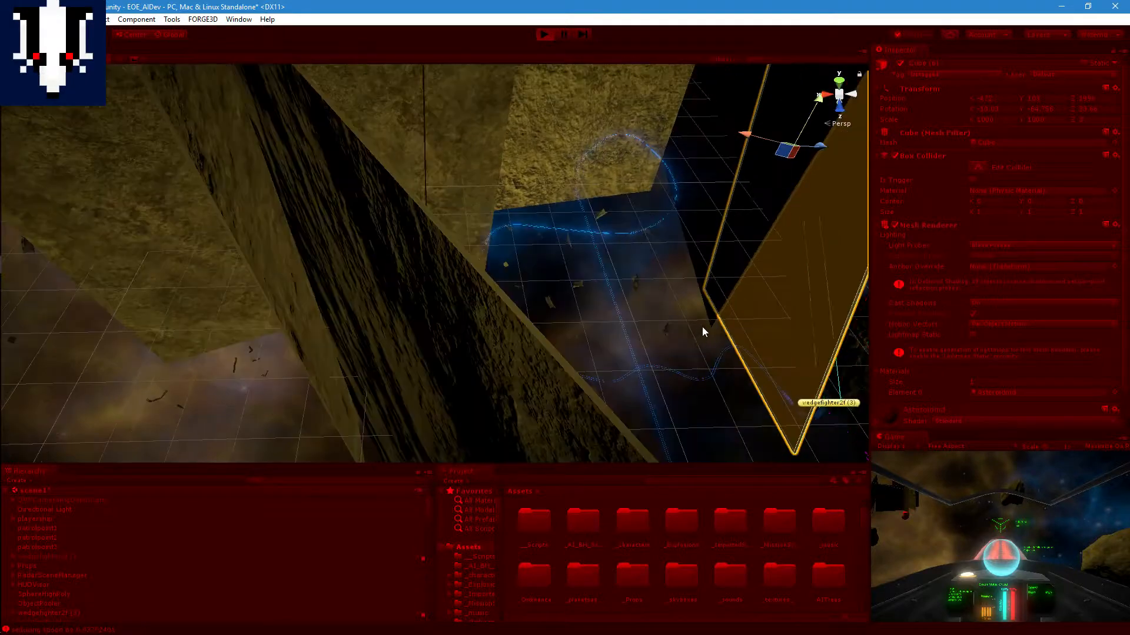
pyautogui.moveTo(710, 332); pyautogui.dragTo(645, 285, button='middle')
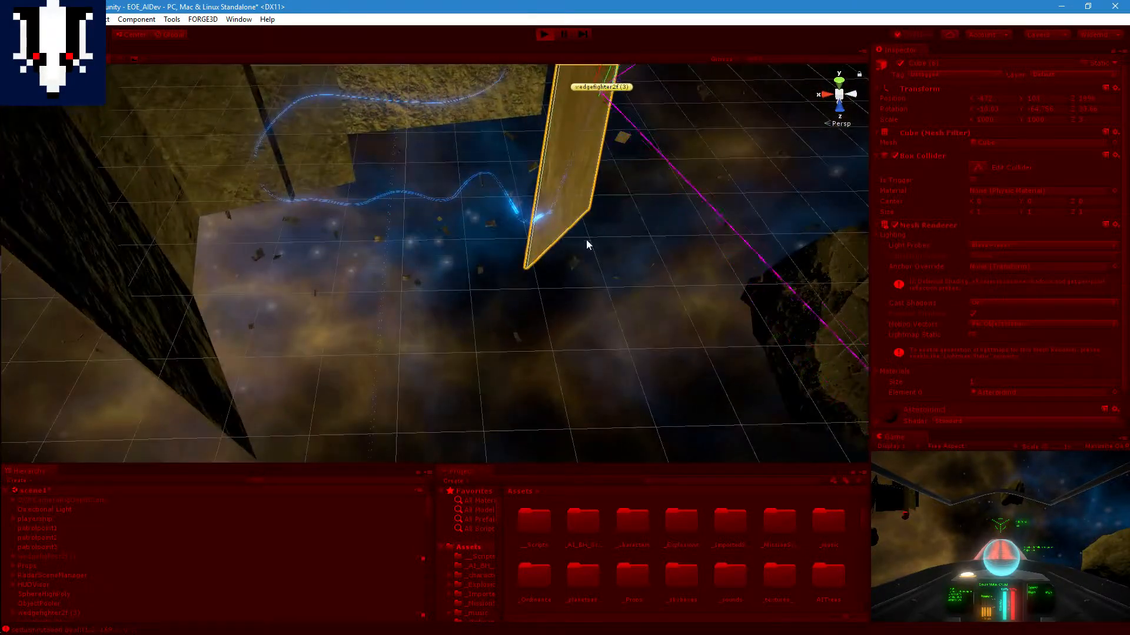
pyautogui.moveTo(587, 207); pyautogui.dragTo(581, 273, button='middle')
pyautogui.scroll(-3, 599, 259)
pyautogui.moveTo(610, 163); pyautogui.dragTo(553, 262, button='middle')
pyautogui.scroll(-2, 552, 261)
pyautogui.scroll(2, 501, 243)
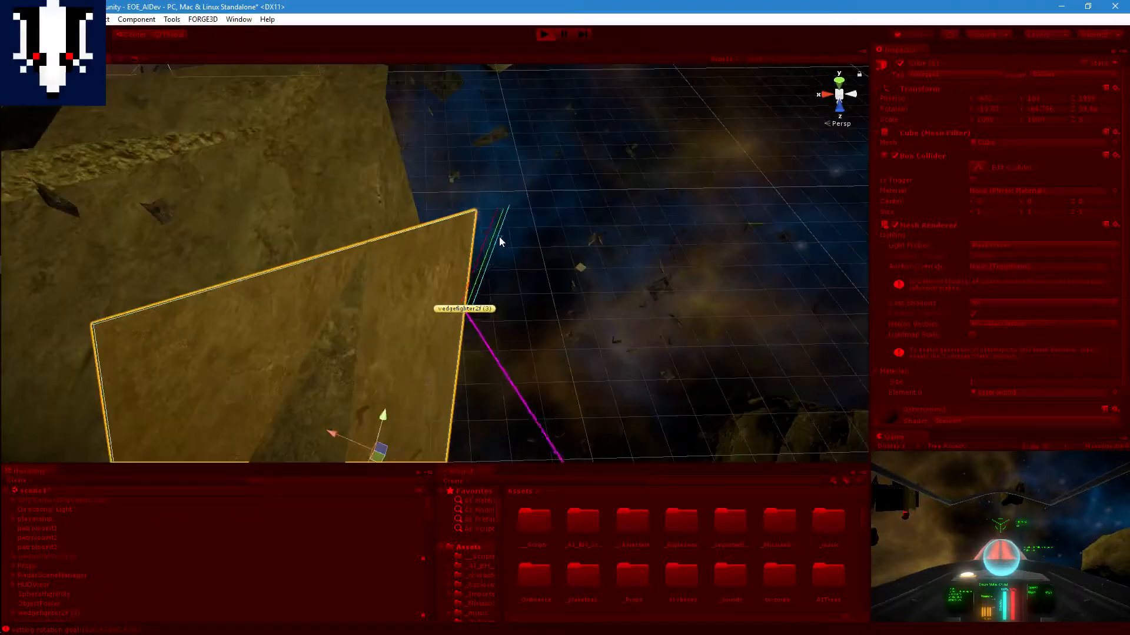
pyautogui.scroll(3, 499, 236)
pyautogui.scroll(4, 547, 309)
pyautogui.moveTo(549, 313); pyautogui.dragTo(517, 281, button='middle')
pyautogui.scroll(-3, 538, 207)
pyautogui.scroll(2, 518, 270)
pyautogui.scroll(-3, 451, 221)
pyautogui.scroll(-2, 518, 281)
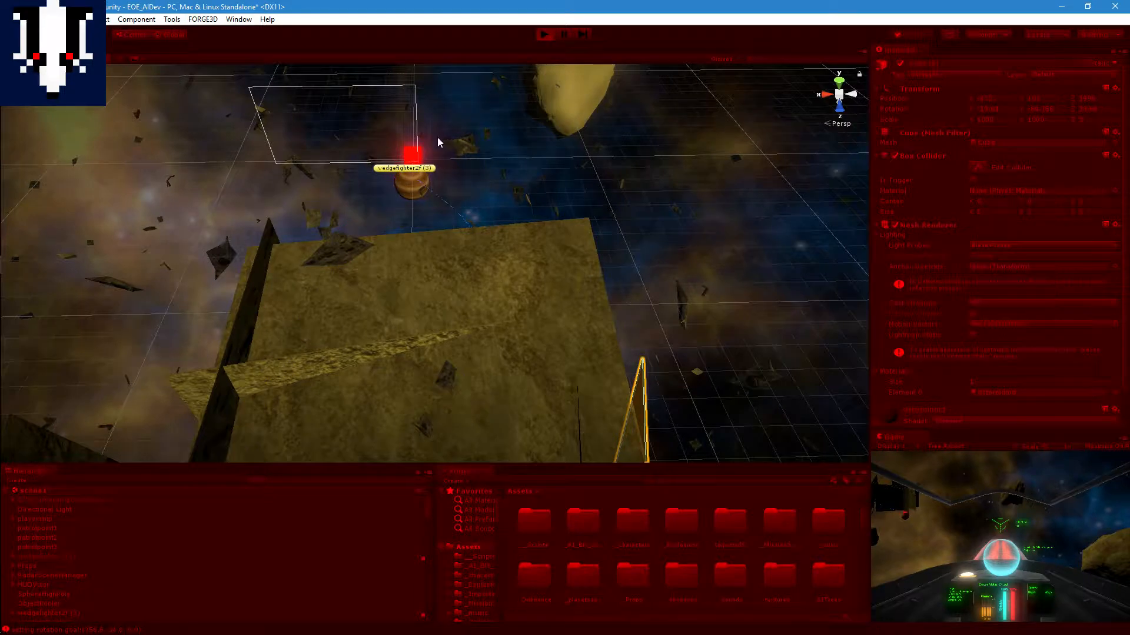
pyautogui.click(543, 34)
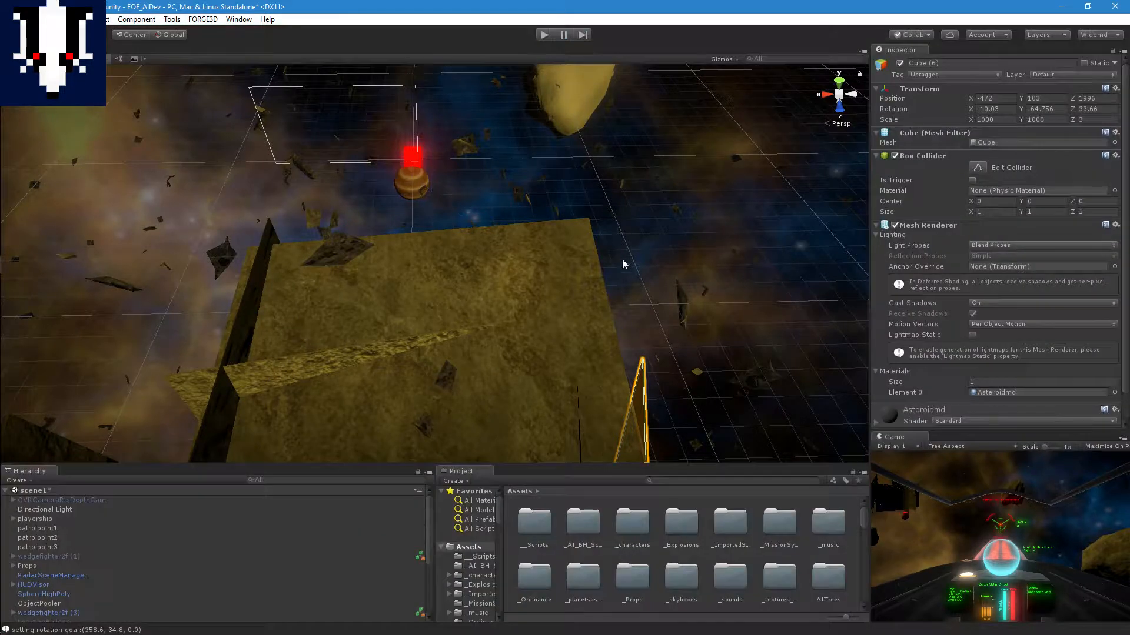
# Step: Deactivate the slab obstacles Cube (6) and Cube (8) in the scene
pyautogui.press('f')
pyautogui.moveTo(561, 202); pyautogui.dragTo(529, 279, button='middle')
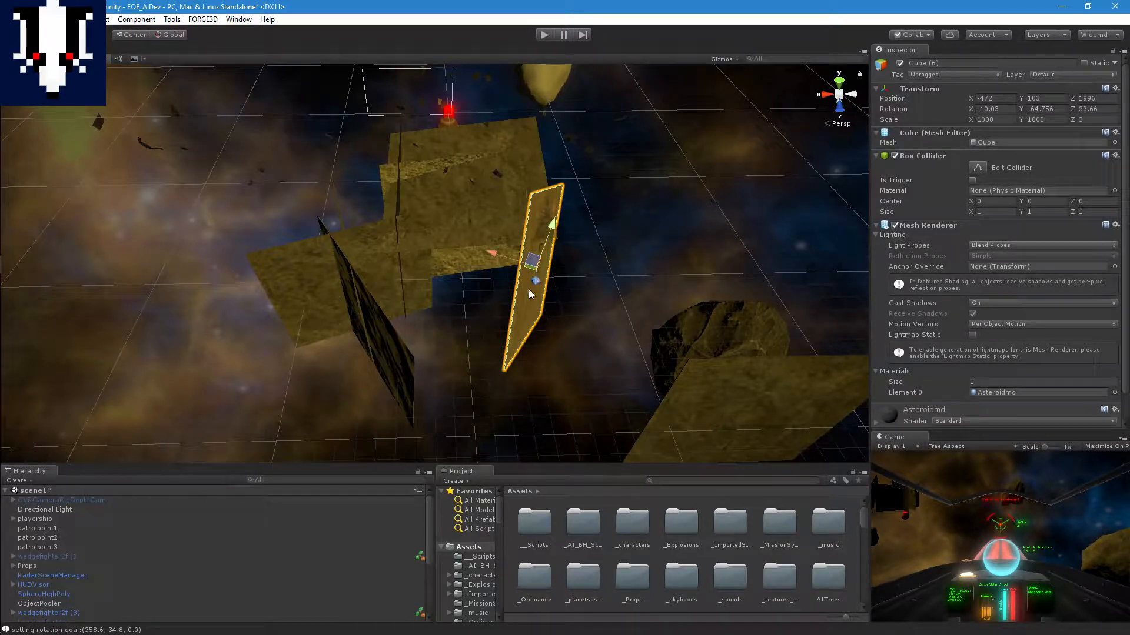
pyautogui.click(900, 63)
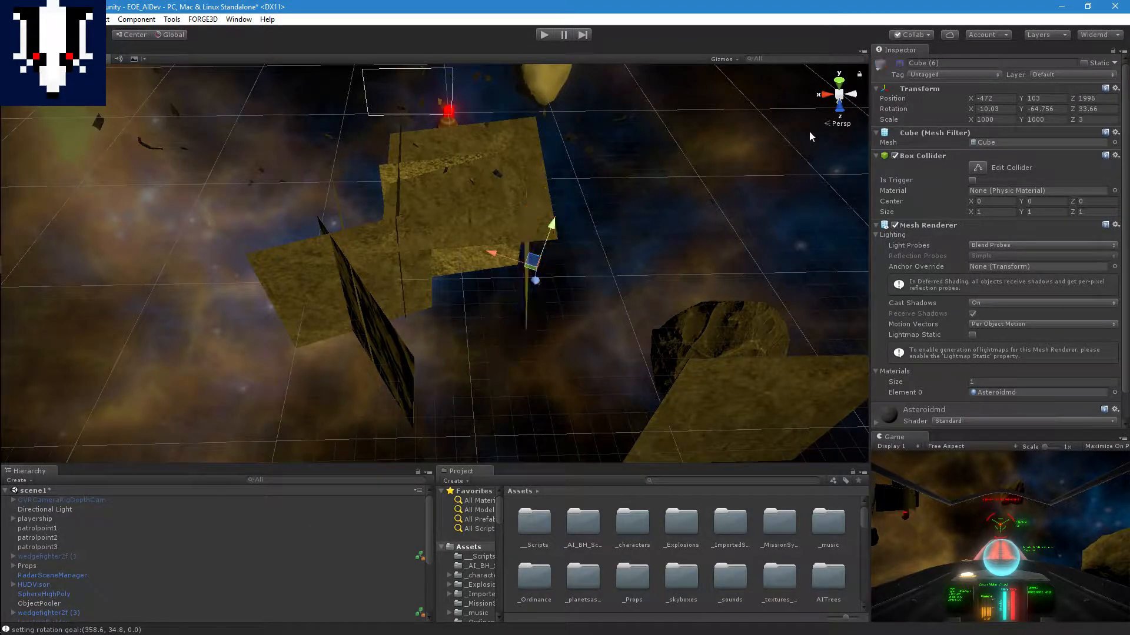
pyautogui.click(529, 207)
pyautogui.click(901, 63)
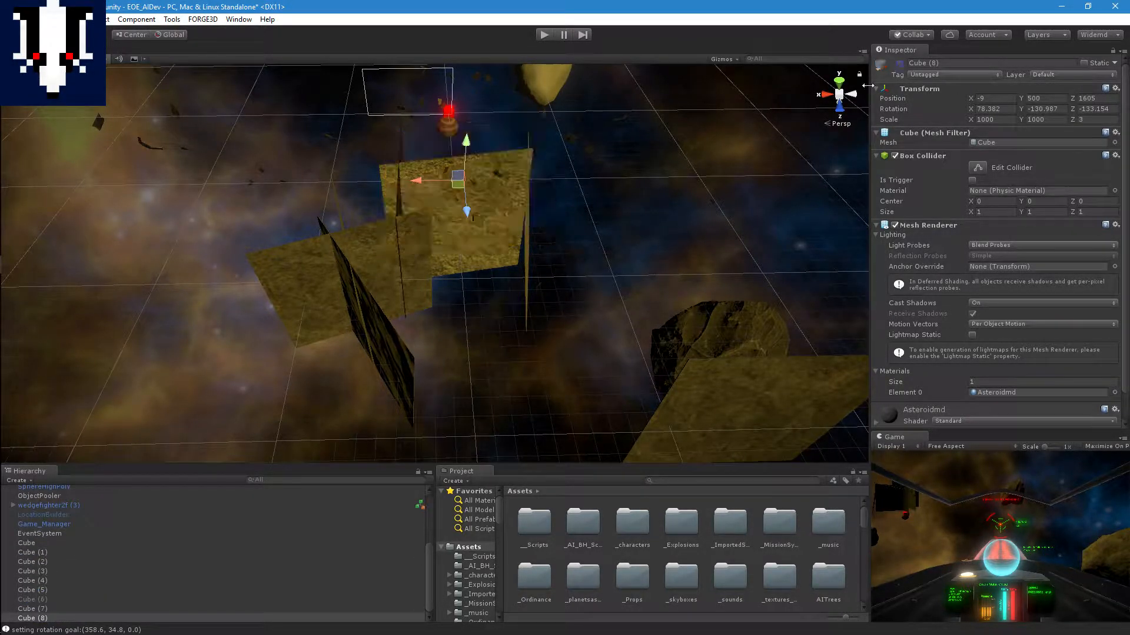
# Step: Examine the arrangement of the remaining slabs and the gaps between them from several angles
pyautogui.scroll(-4, 491, 296)
pyautogui.moveTo(456, 258); pyautogui.dragTo(448, 312, button='middle')
pyautogui.scroll(6, 442, 334)
pyautogui.moveTo(446, 362); pyautogui.dragTo(444, 300, button='right')
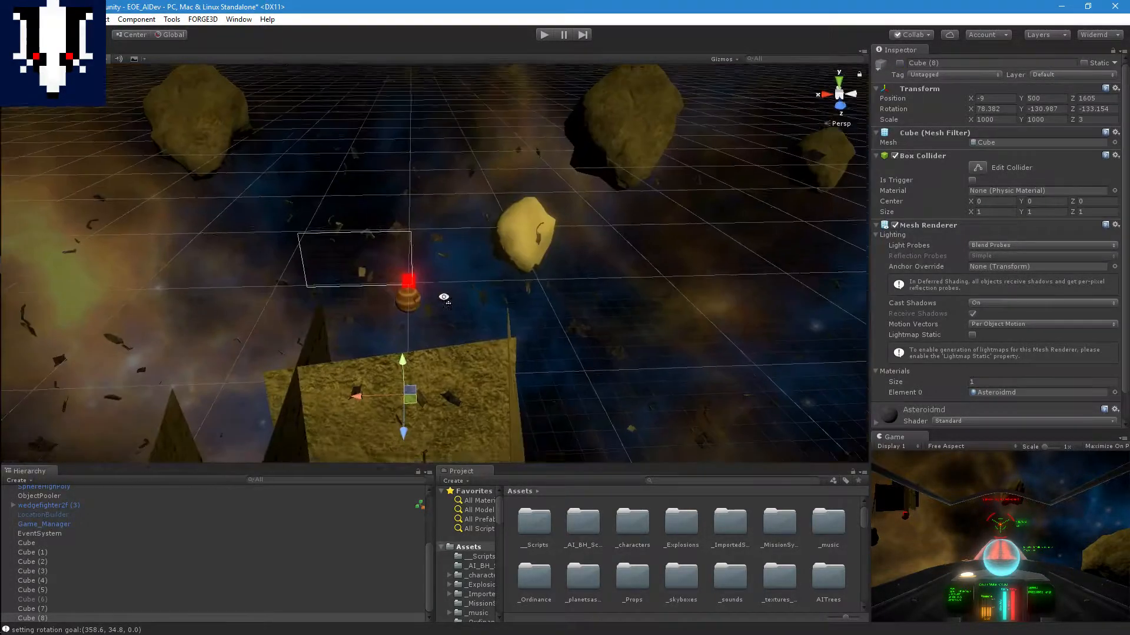
pyautogui.moveTo(452, 320); pyautogui.dragTo(462, 253, button='middle')
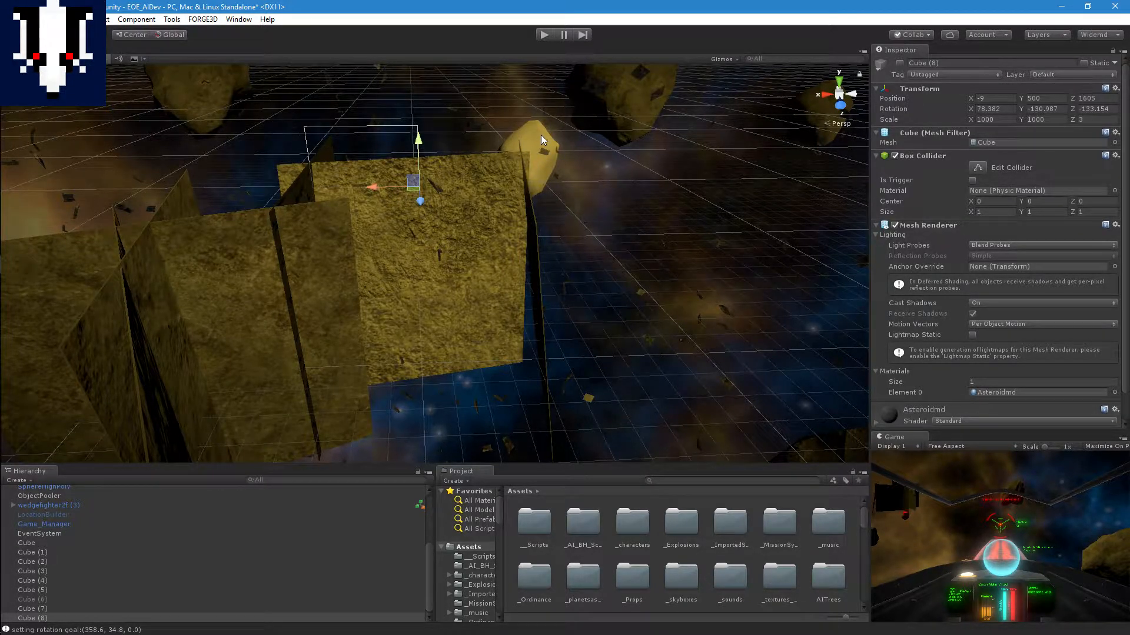
pyautogui.scroll(-4, 582, 261)
pyautogui.moveTo(588, 312); pyautogui.dragTo(630, 257, button='middle')
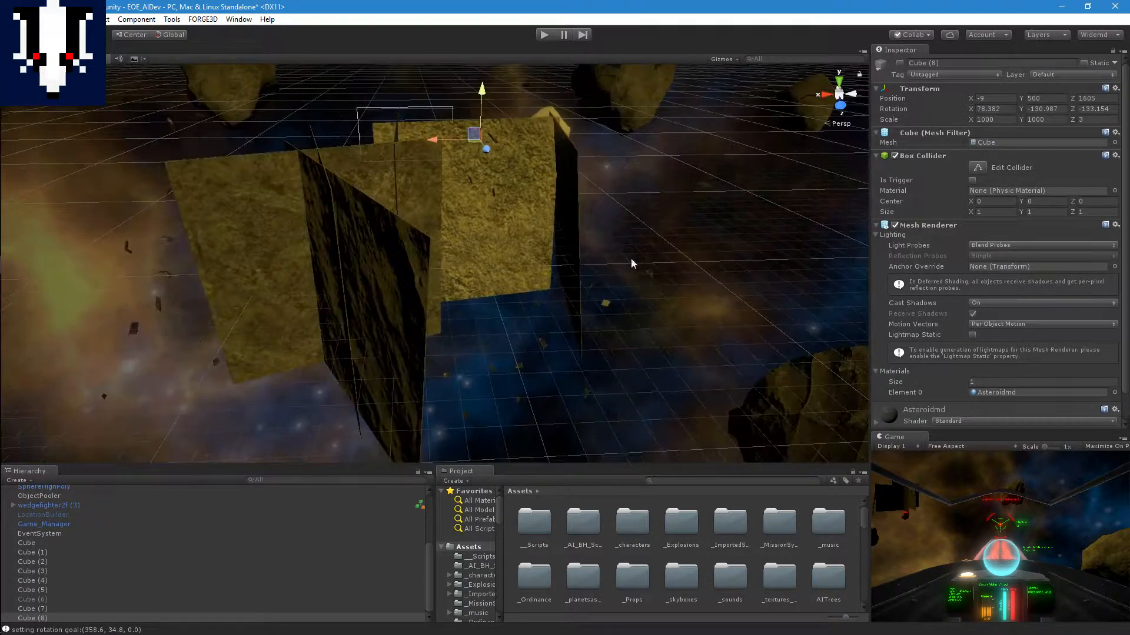
pyautogui.moveTo(628, 226); pyautogui.dragTo(624, 176, button='right')
pyautogui.moveTo(626, 261); pyautogui.dragTo(586, 204, button='middle')
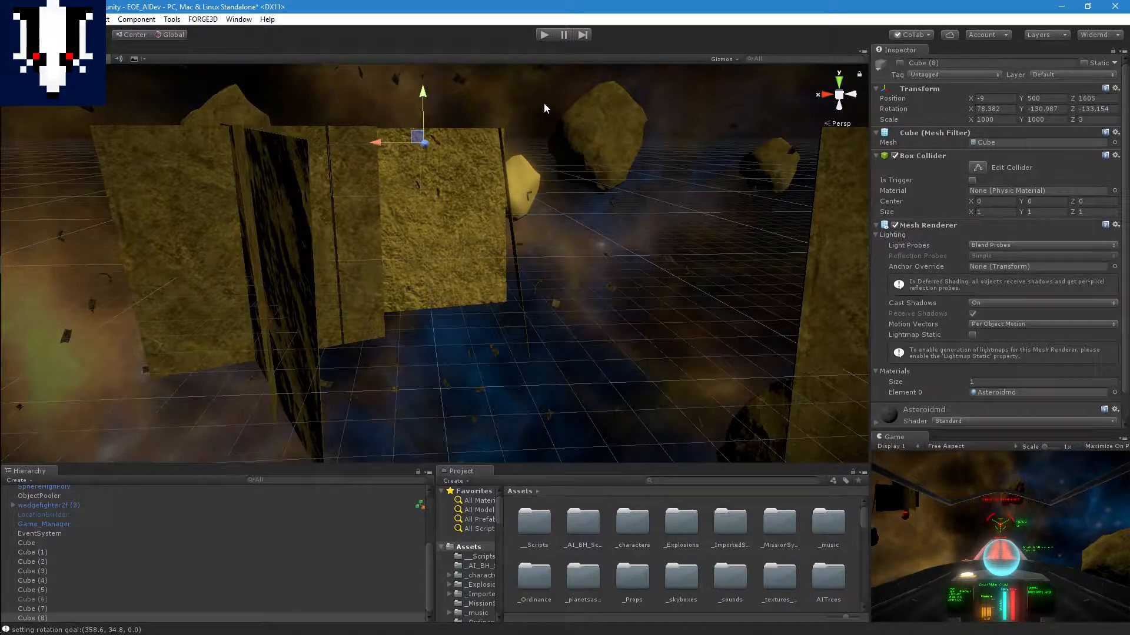
pyautogui.moveTo(546, 143); pyautogui.dragTo(538, 218, button='middle')
pyautogui.moveTo(559, 162); pyautogui.dragTo(555, 230, button='right')
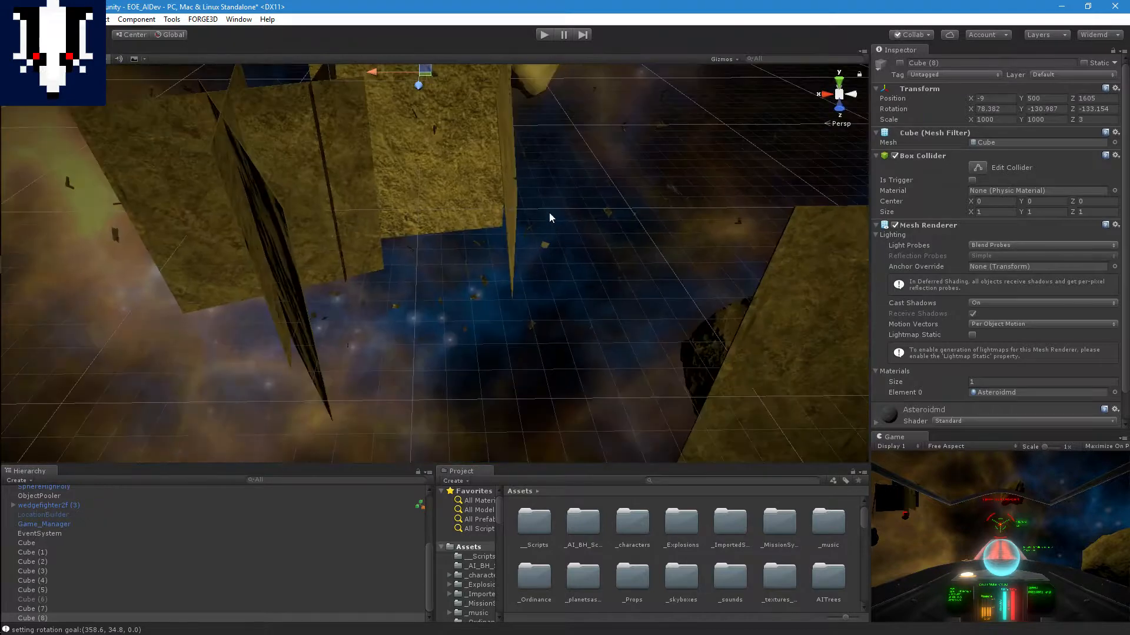
pyautogui.moveTo(549, 213); pyautogui.dragTo(541, 261, button='middle')
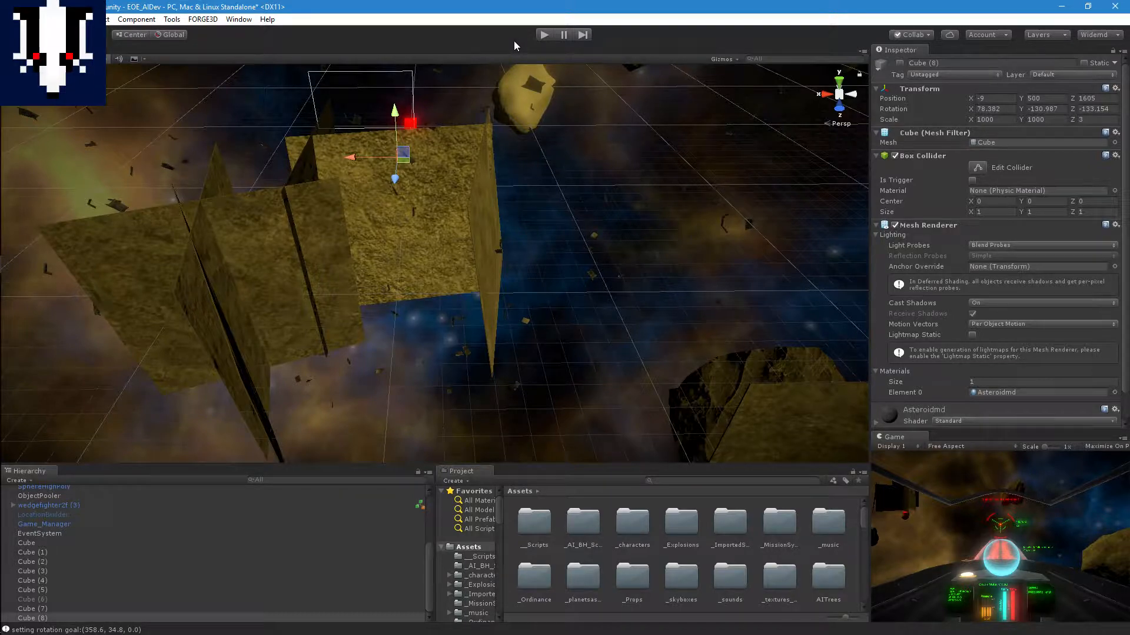
pyautogui.moveTo(587, 187); pyautogui.dragTo(601, 136, button='middle')
pyautogui.moveTo(591, 226); pyautogui.dragTo(577, 177, button='right')
pyautogui.moveTo(600, 201); pyautogui.dragTo(595, 149, button='middle')
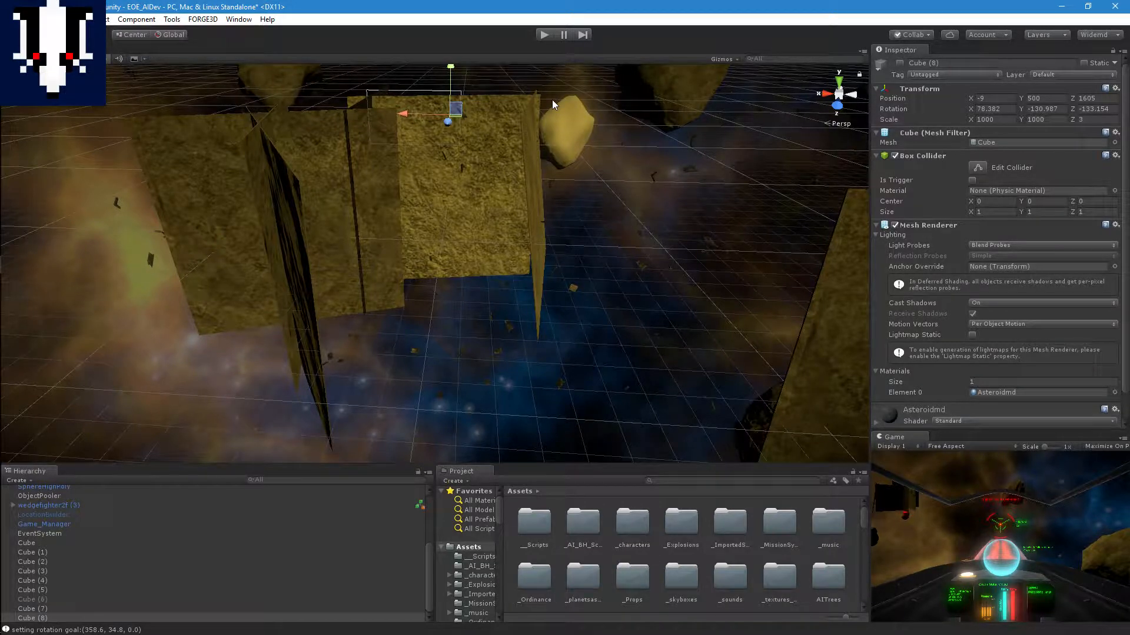
pyautogui.moveTo(564, 119); pyautogui.dragTo(575, 161, button='middle')
pyautogui.moveTo(578, 150); pyautogui.dragTo(587, 194, button='right')
pyautogui.moveTo(584, 132); pyautogui.dragTo(579, 209, button='middle')
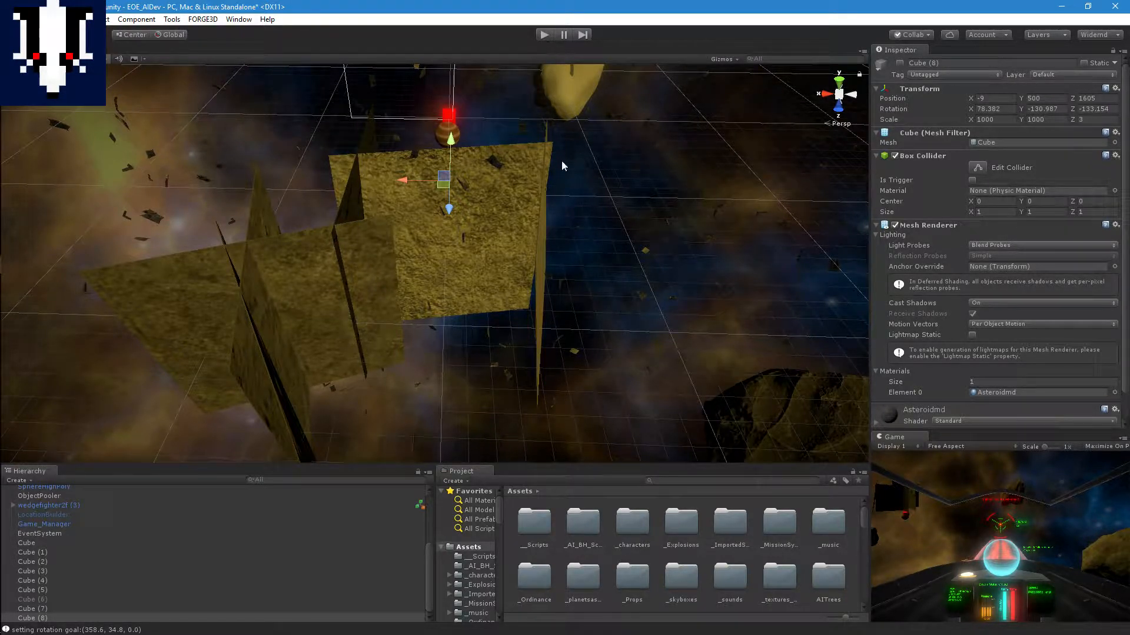
pyautogui.moveTo(611, 297); pyautogui.dragTo(639, 284, button='middle')
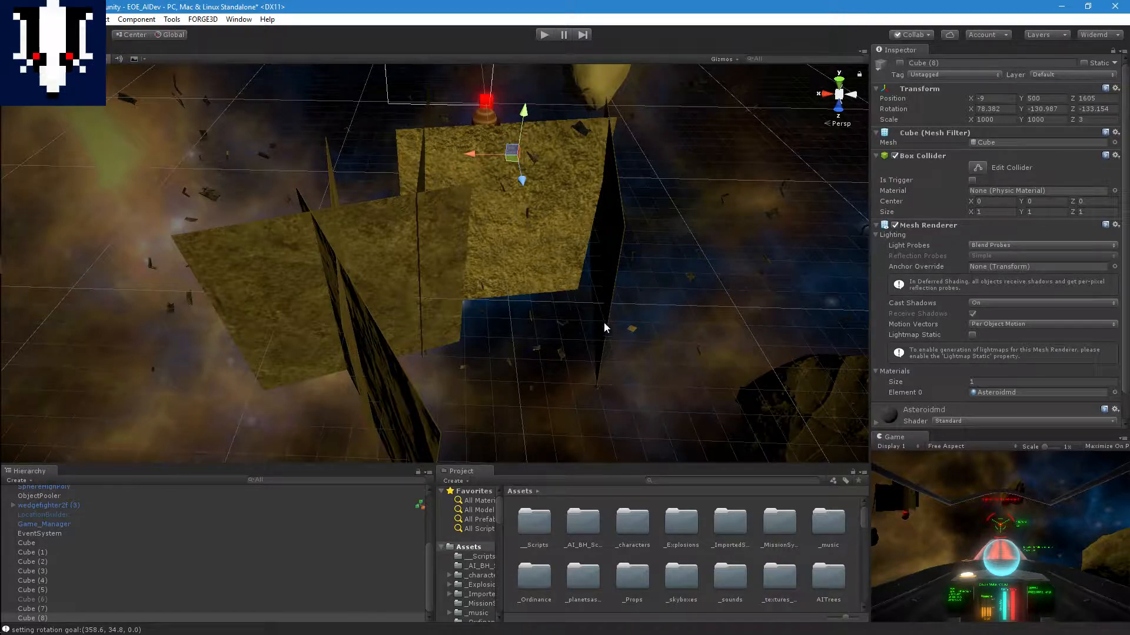
pyautogui.moveTo(608, 319); pyautogui.dragTo(526, 338, button='middle')
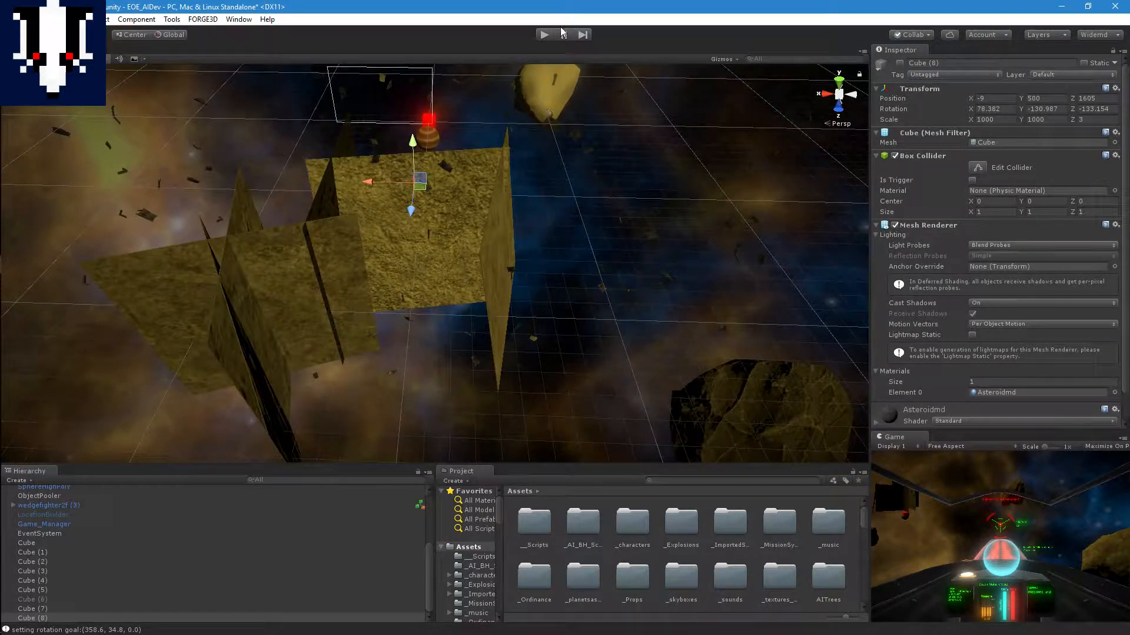
# Step: Start Play mode and follow how wedgefighter2f (3) steers around the remaining slabs in the Scene view
pyautogui.click(544, 35)
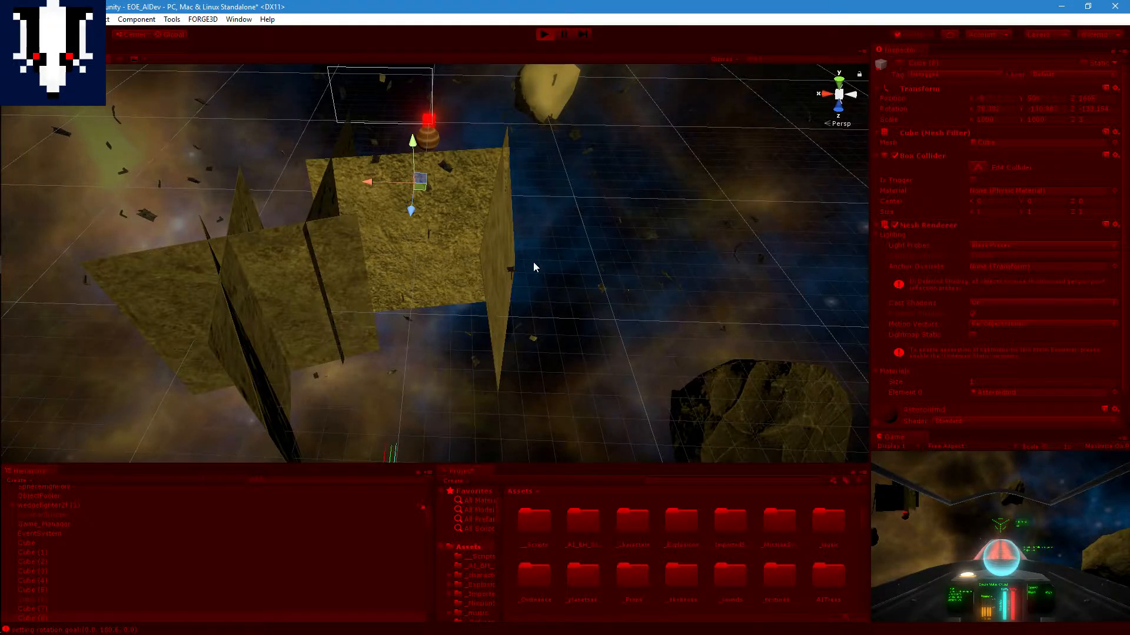
pyautogui.scroll(10, 533, 267)
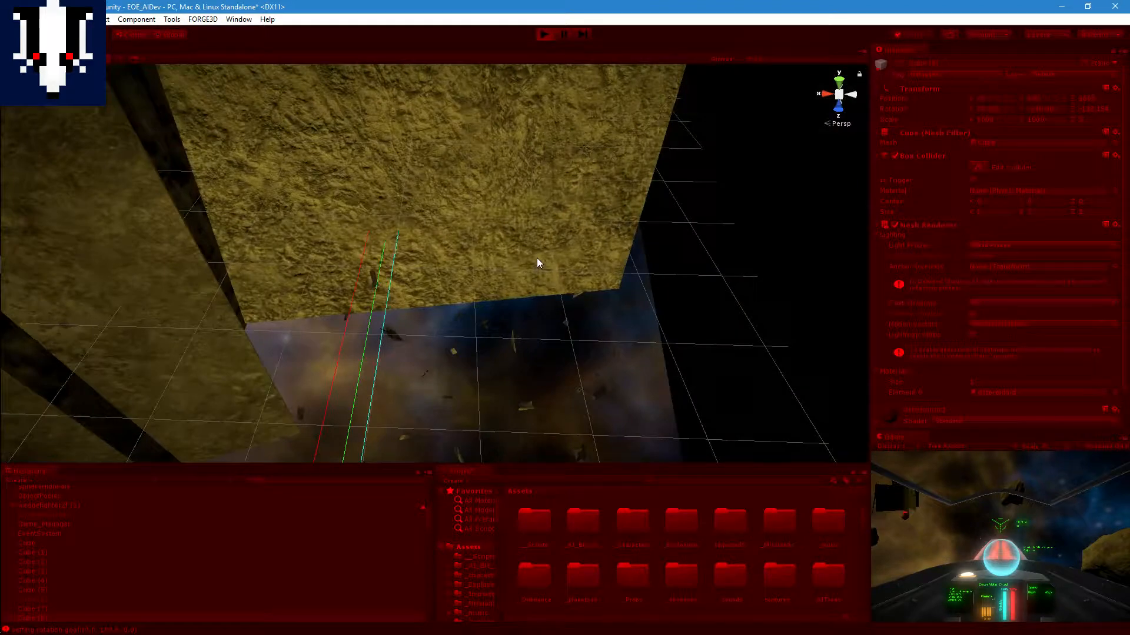
pyautogui.scroll(-2, 535, 247)
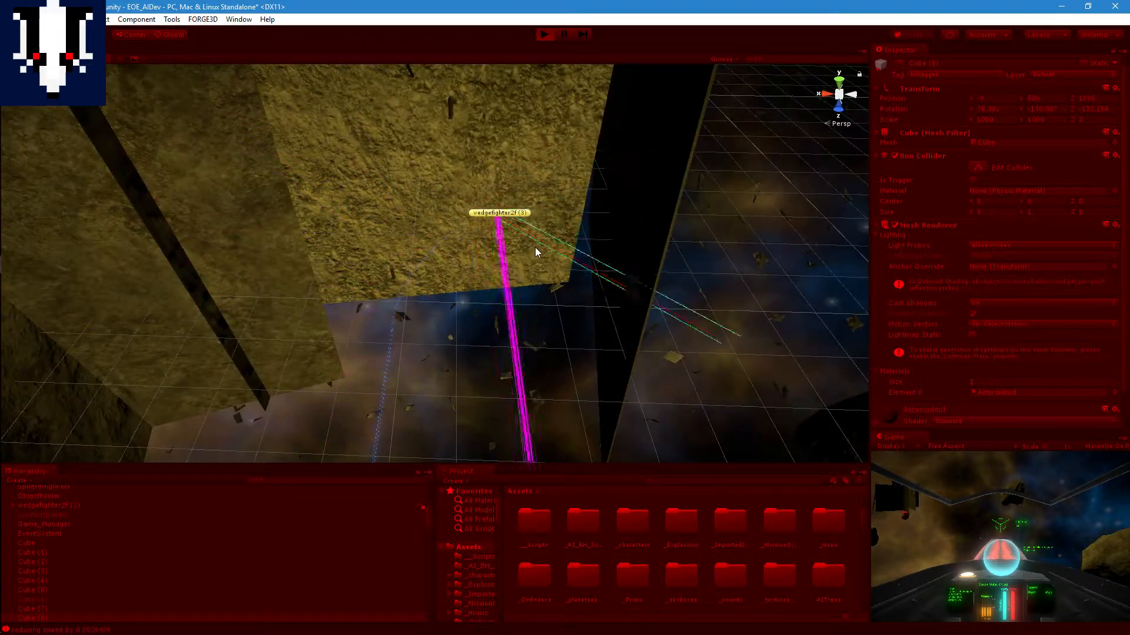
pyautogui.scroll(-2, 534, 247)
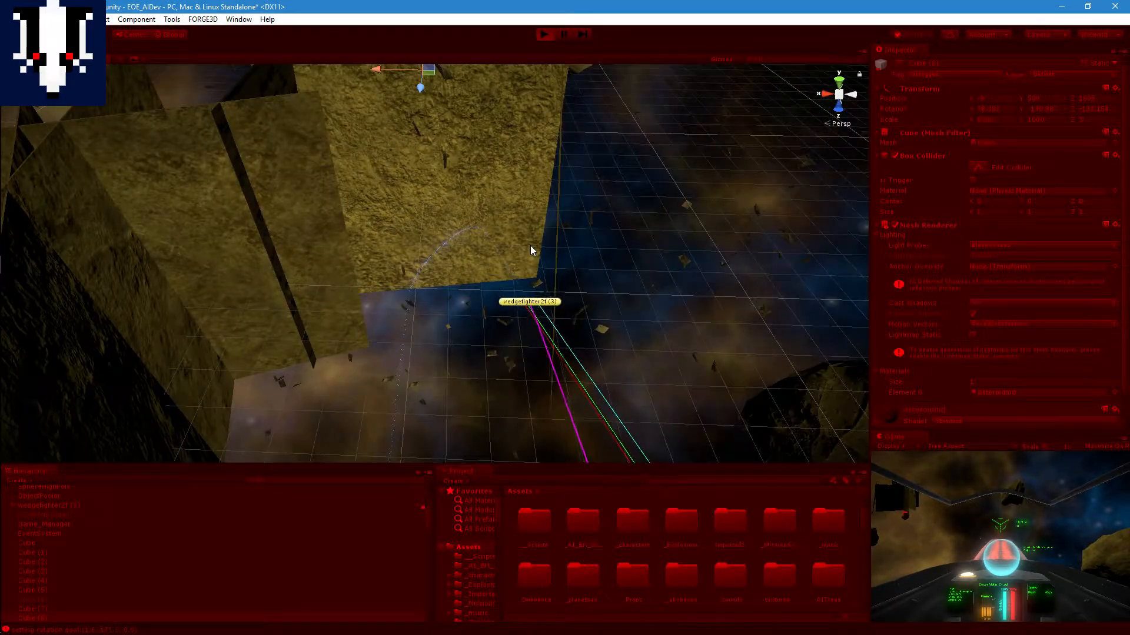
pyautogui.scroll(2, 582, 274)
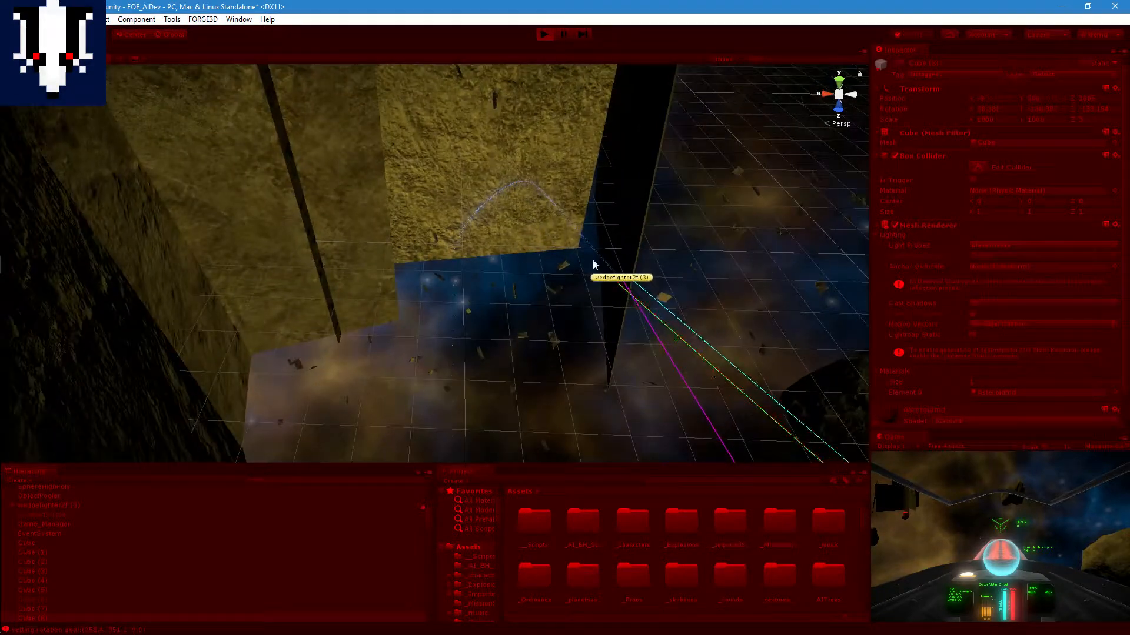
pyautogui.scroll(2, 622, 279)
pyautogui.scroll(-1, 621, 275)
pyautogui.moveTo(620, 271); pyautogui.dragTo(547, 272, button='middle')
pyautogui.scroll(2, 592, 271)
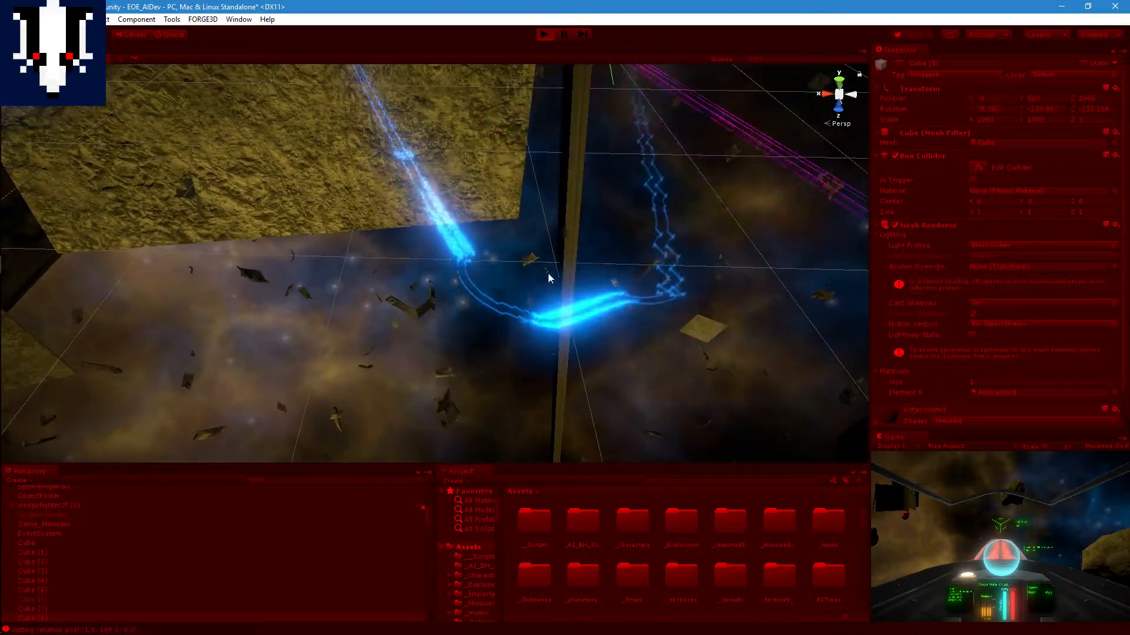
pyautogui.moveTo(636, 275); pyautogui.dragTo(597, 289, button='right')
pyautogui.moveTo(614, 275); pyautogui.dragTo(522, 323, button='middle')
pyautogui.scroll(-3, 605, 277)
pyautogui.scroll(2, 564, 301)
pyautogui.scroll(2, 566, 301)
pyautogui.scroll(-1, 564, 300)
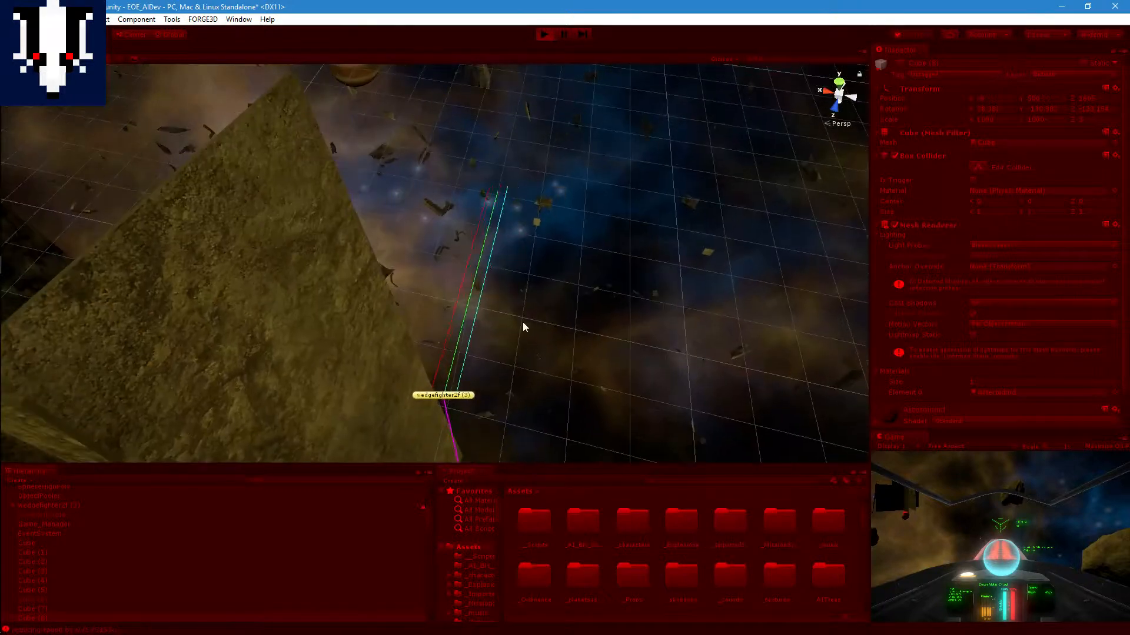
# Step: Track wedgefighter2f (3) past the last slab to the red beacon, look back over the slabs and stop Play mode
pyautogui.scroll(1, 522, 322)
pyautogui.scroll(2, 522, 317)
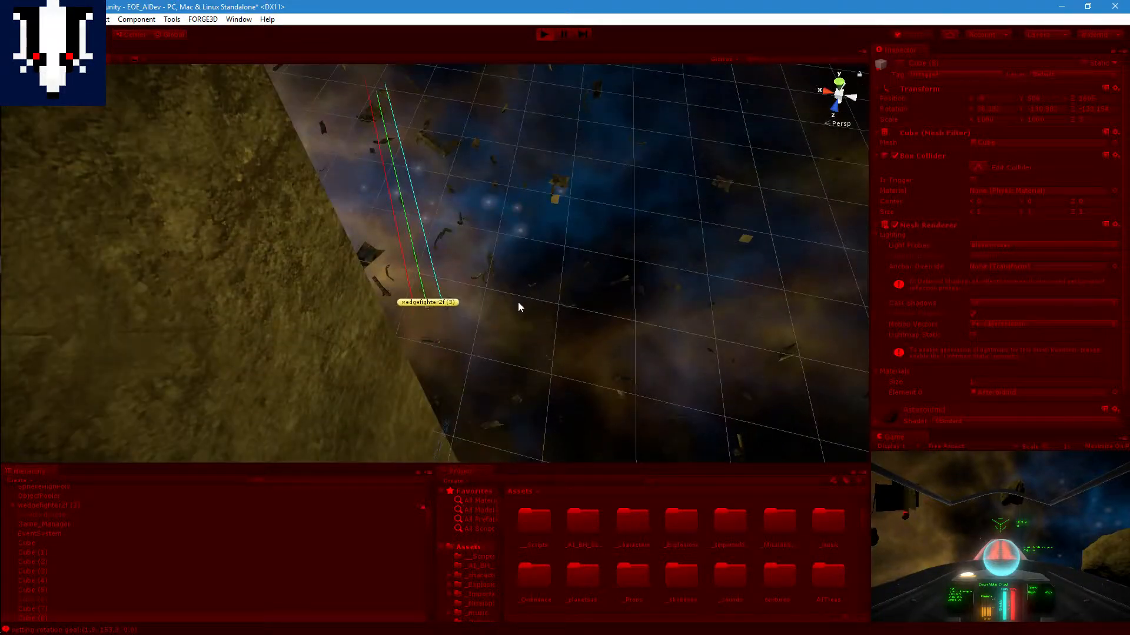
pyautogui.scroll(-3, 511, 287)
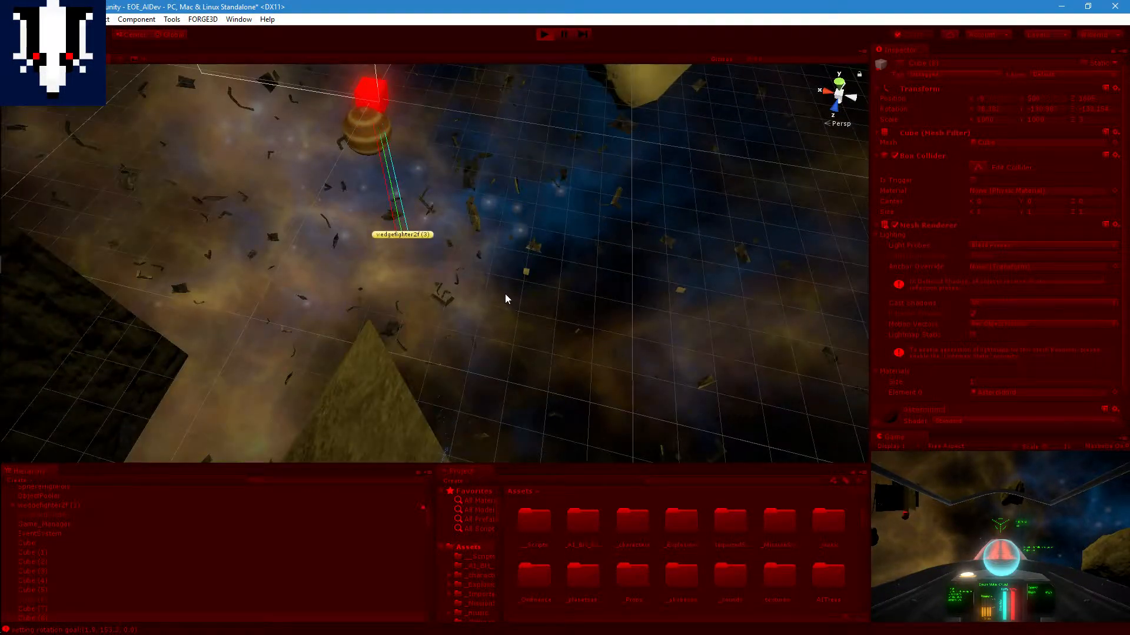
pyautogui.moveTo(492, 277); pyautogui.dragTo(465, 293, button='middle')
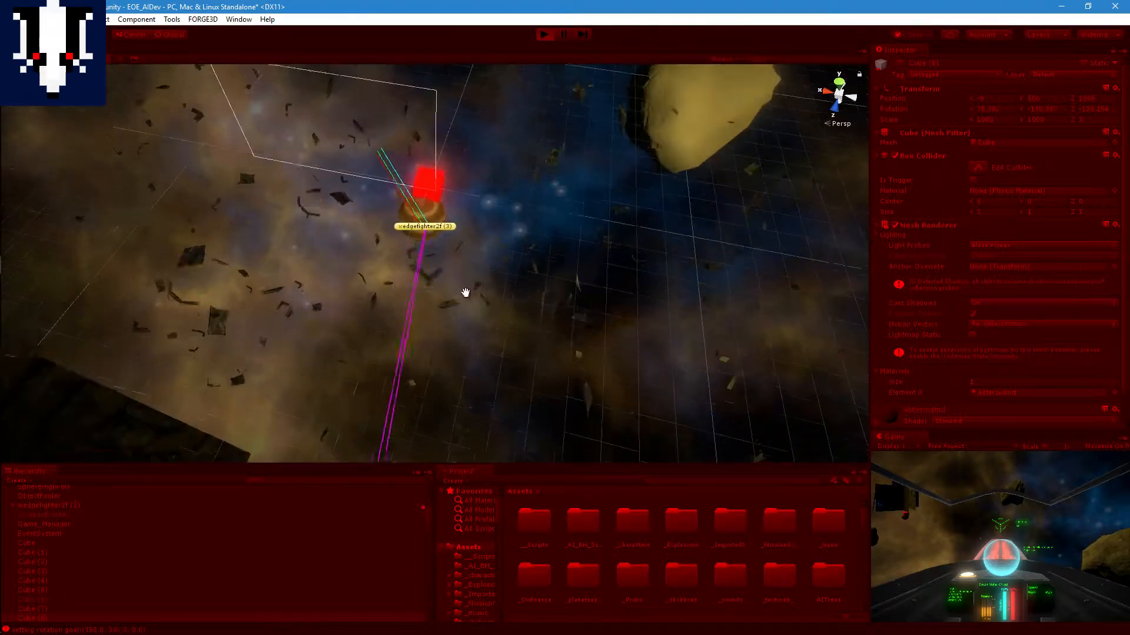
pyautogui.scroll(-3, 458, 288)
pyautogui.moveTo(483, 347)
pyautogui.mouseDown(button='middle')
pyautogui.moveTo(574, 236)
pyautogui.moveTo(600, 180)
pyautogui.mouseUp(button='middle')
pyautogui.moveTo(555, 335); pyautogui.dragTo(572, 245, button='middle')
pyautogui.click(549, 35)
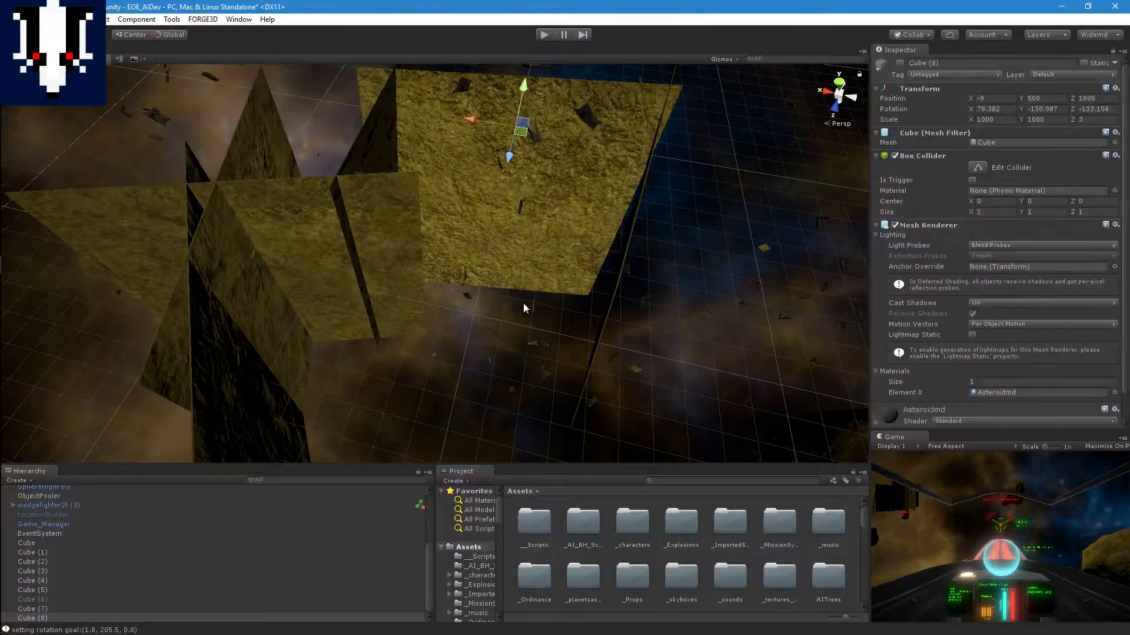
pyautogui.moveTo(523, 307); pyautogui.dragTo(543, 246, button='middle')
pyautogui.moveTo(566, 306); pyautogui.dragTo(576, 263, button='right')
pyautogui.moveTo(591, 345); pyautogui.dragTo(576, 277, button='middle')
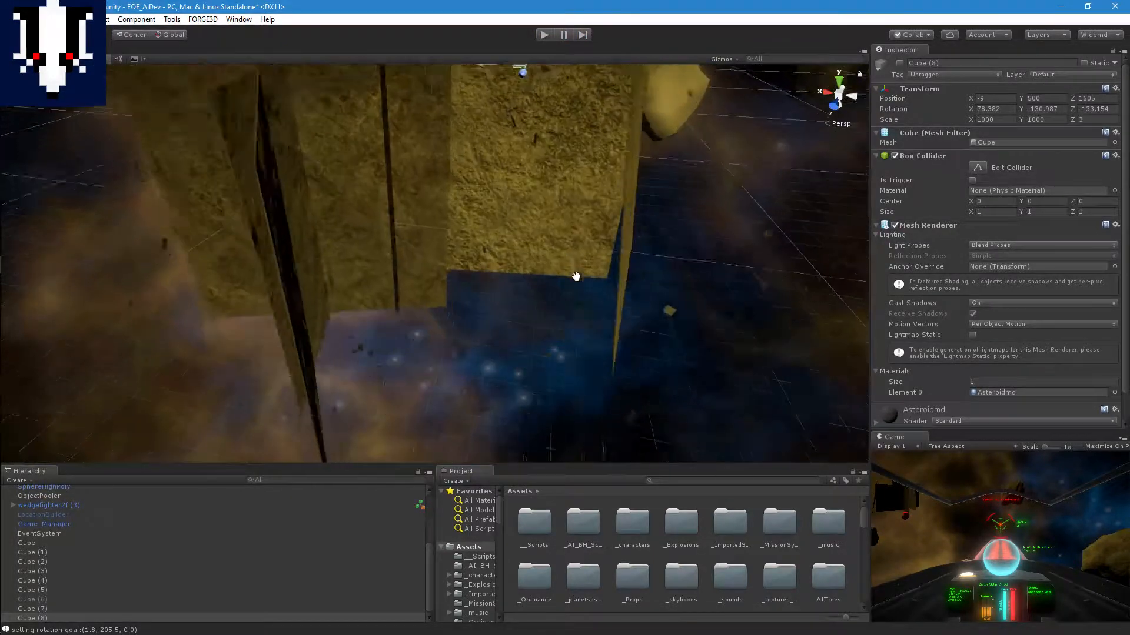
pyautogui.scroll(-5, 550, 255)
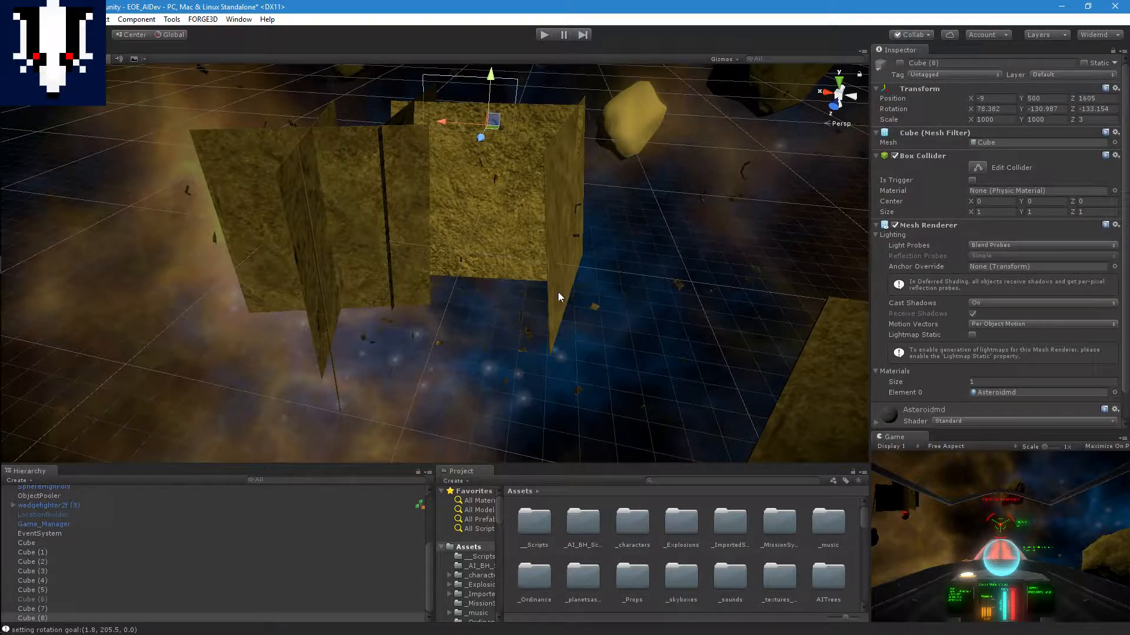
# Step: Start Play mode again and follow wedgefighter2f (3) up close as it approaches the facing slab and steers toward Cube (3)
pyautogui.click(551, 35)
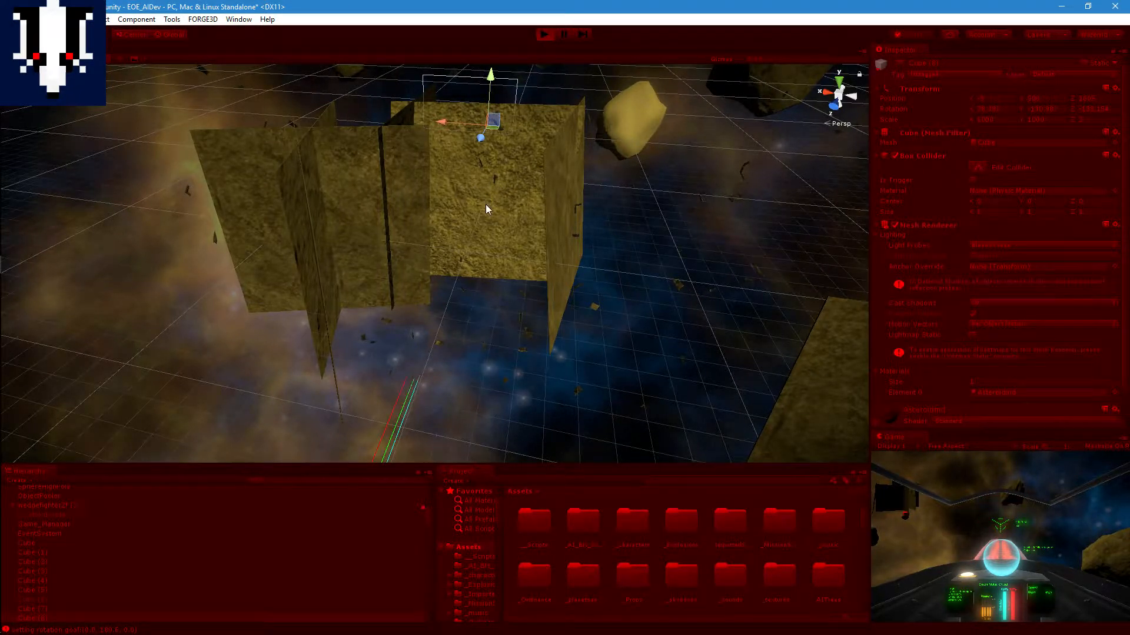
pyautogui.scroll(2, 488, 205)
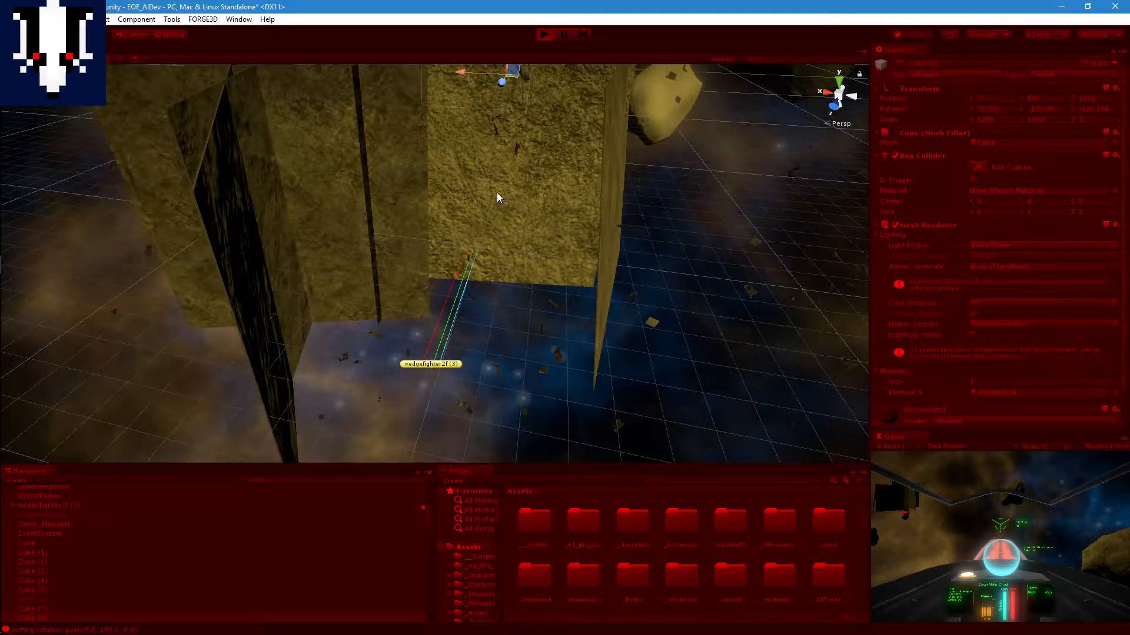
pyautogui.scroll(2, 507, 222)
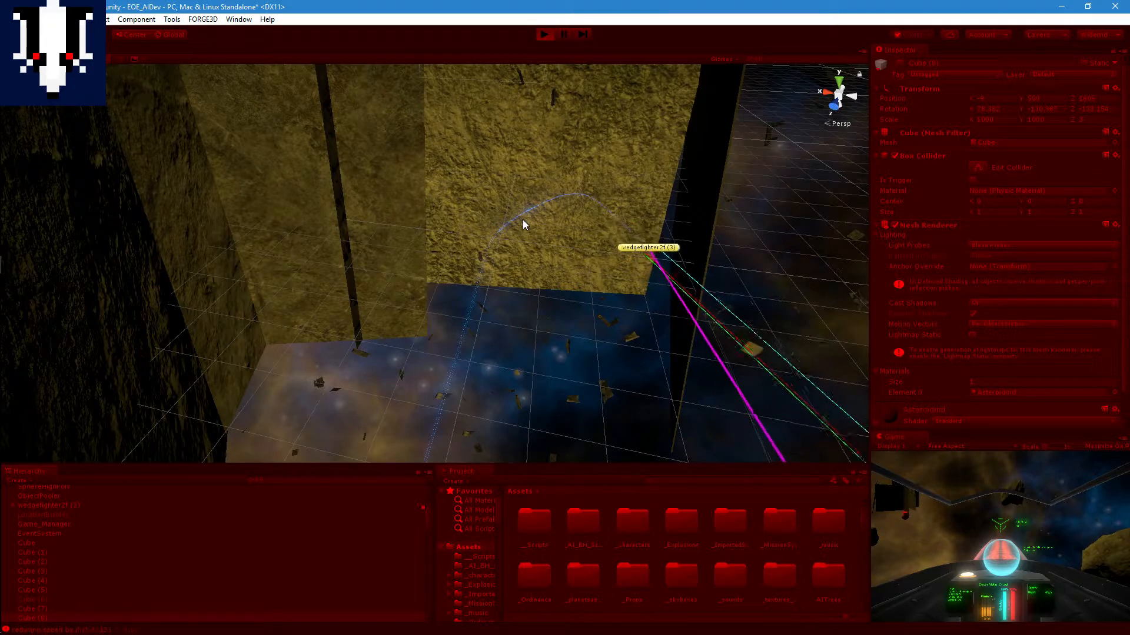
pyautogui.scroll(2, 566, 238)
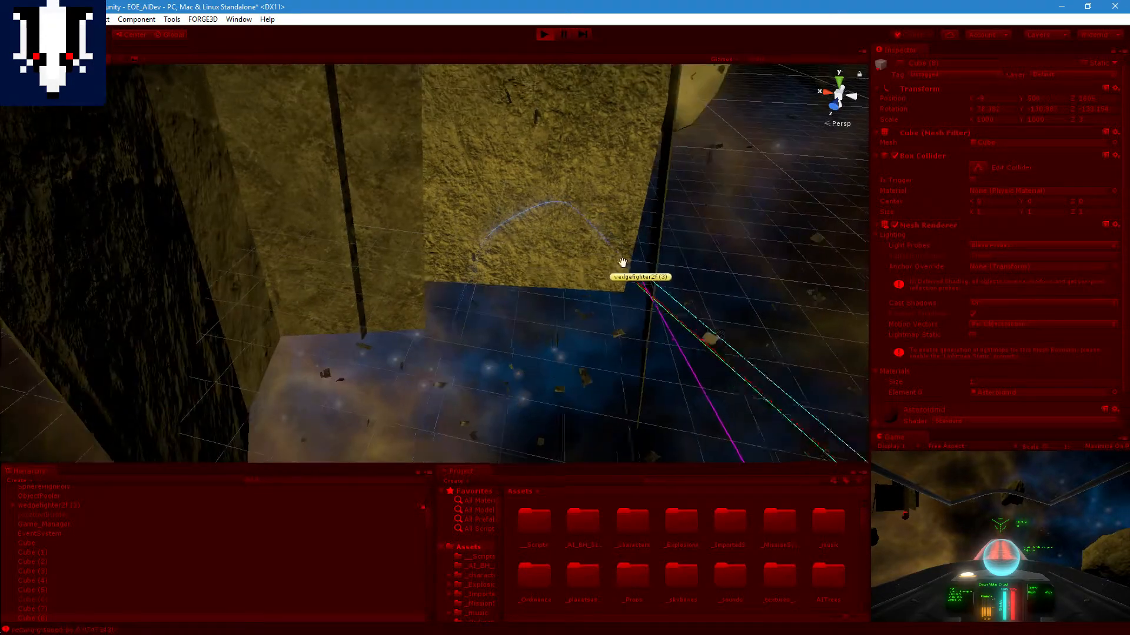
pyautogui.moveTo(657, 291); pyautogui.dragTo(590, 274, button='middle')
pyautogui.scroll(2, 590, 274)
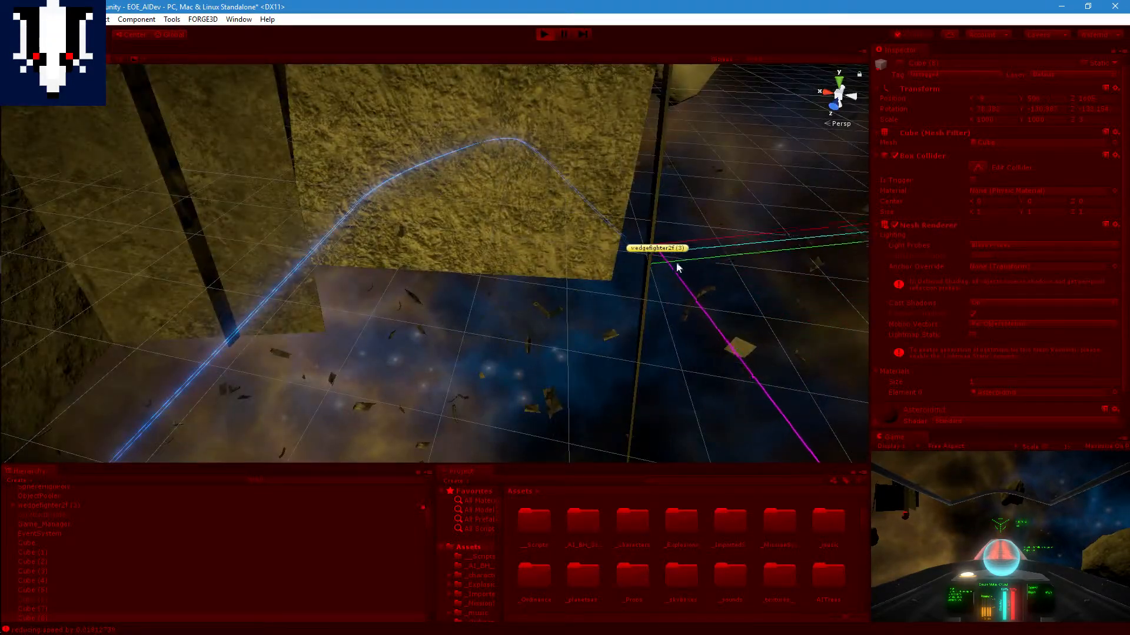
pyautogui.moveTo(676, 262); pyautogui.dragTo(648, 274, button='middle')
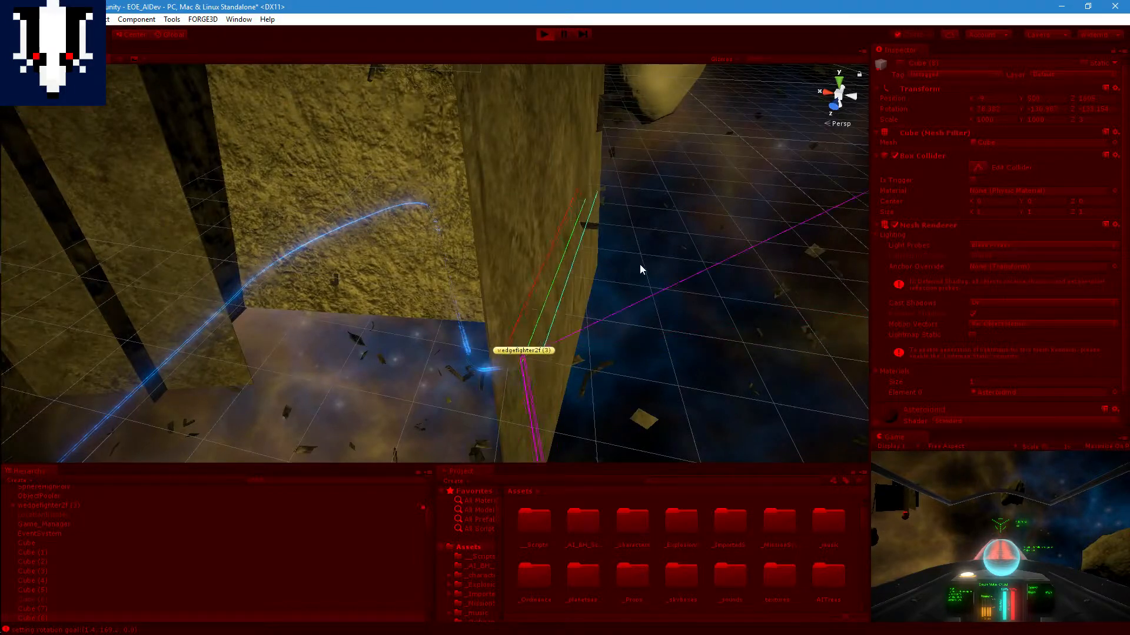
# Step: Track wedgefighter2f (3) around Cube (3), view the flight path from farther back and stop Play mode
pyautogui.moveTo(427, 267); pyautogui.dragTo(467, 259, button='middle')
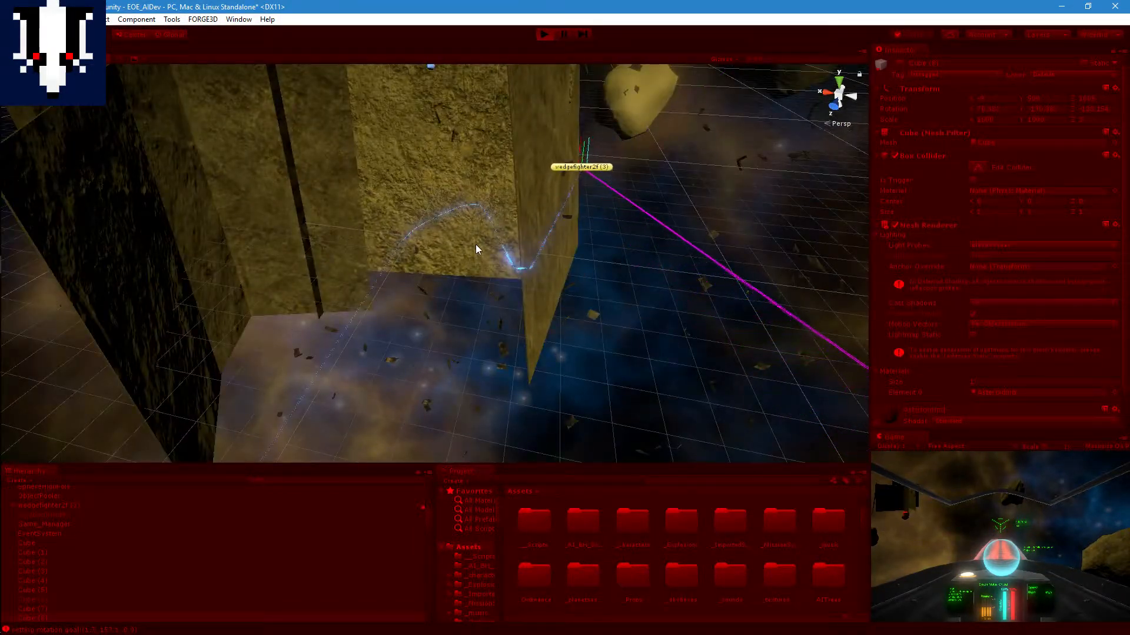
pyautogui.moveTo(592, 212); pyautogui.dragTo(626, 232, button='middle')
pyautogui.scroll(-4, 531, 260)
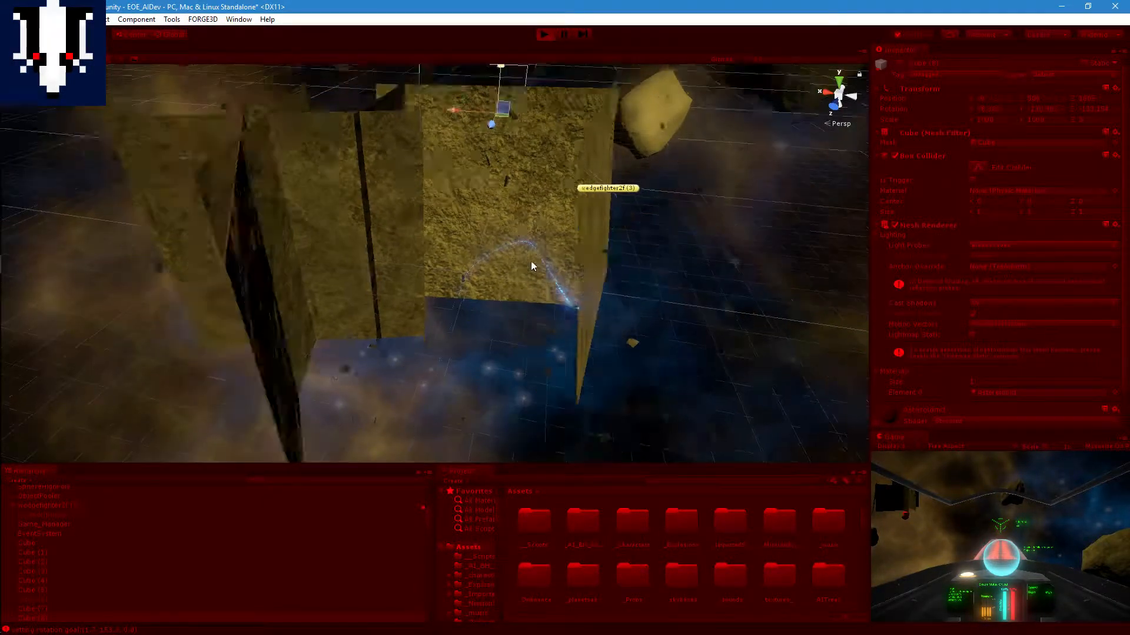
pyautogui.moveTo(496, 249); pyautogui.dragTo(516, 233, button='middle')
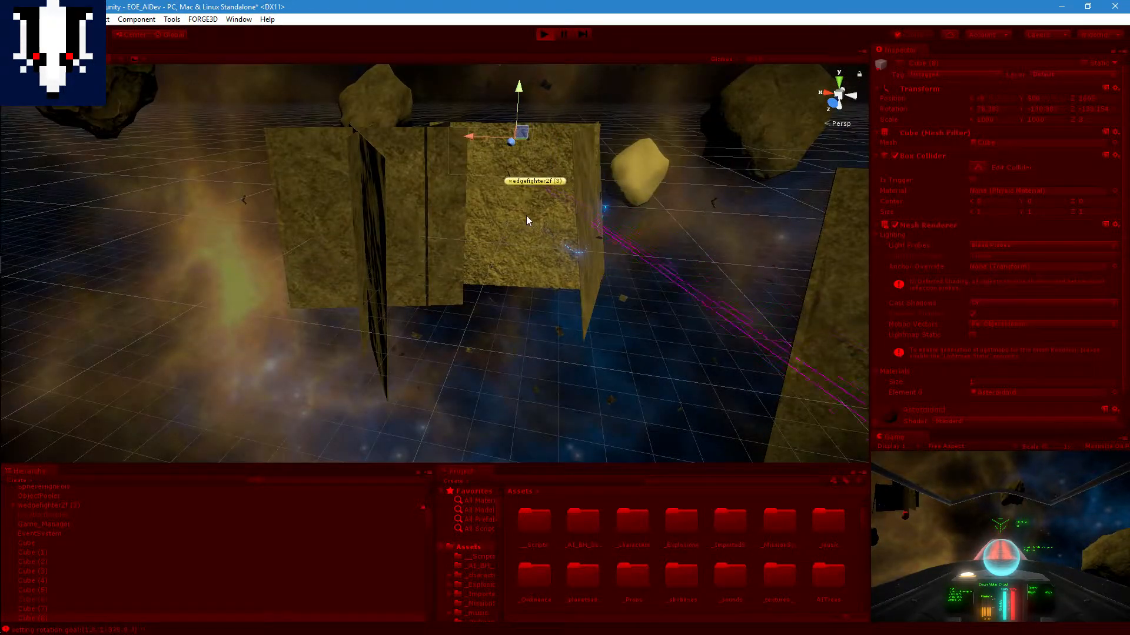
pyautogui.click(544, 35)
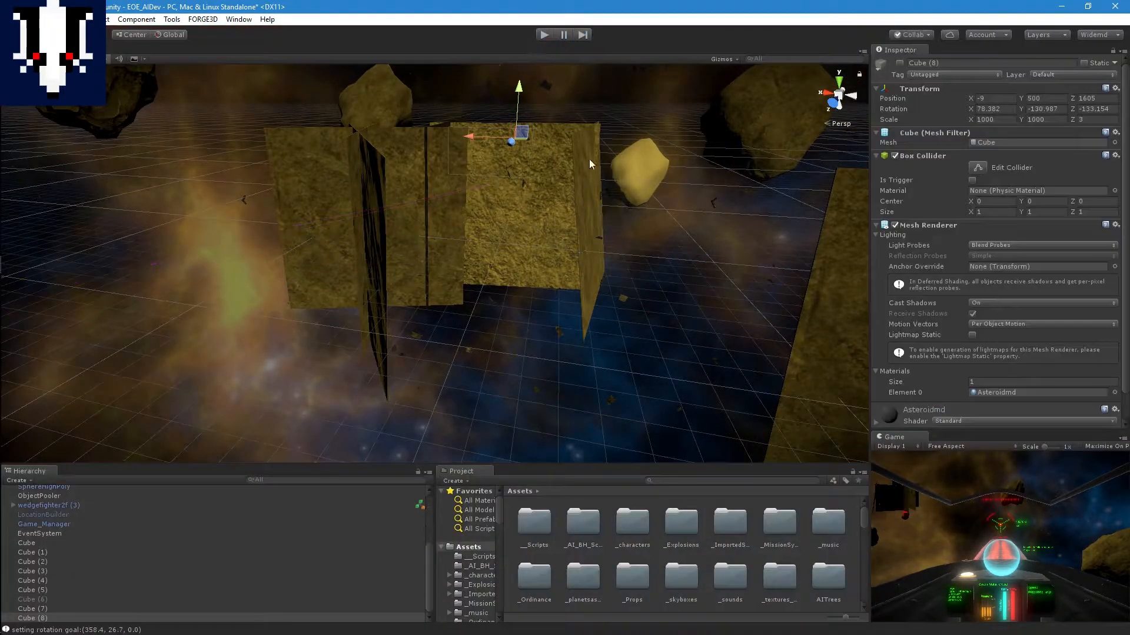
# Step: Rotate the slab Cube (3) to a diagonal tilt of about X -61, Y -68, Z -18
pyautogui.click(566, 174)
pyautogui.click(581, 177)
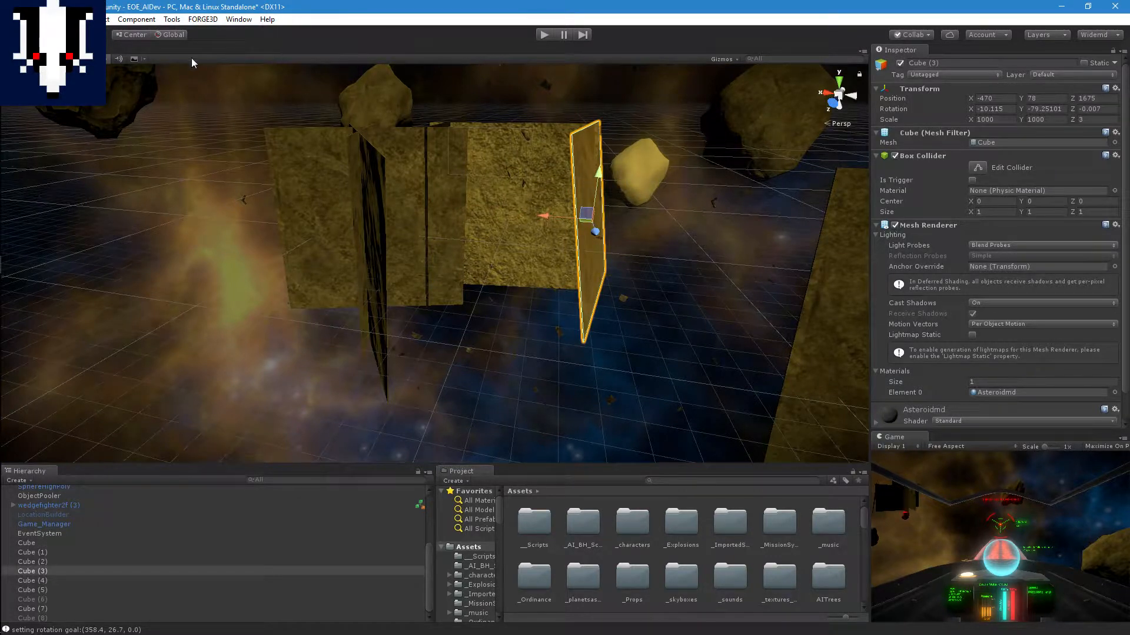
pyautogui.press('e')
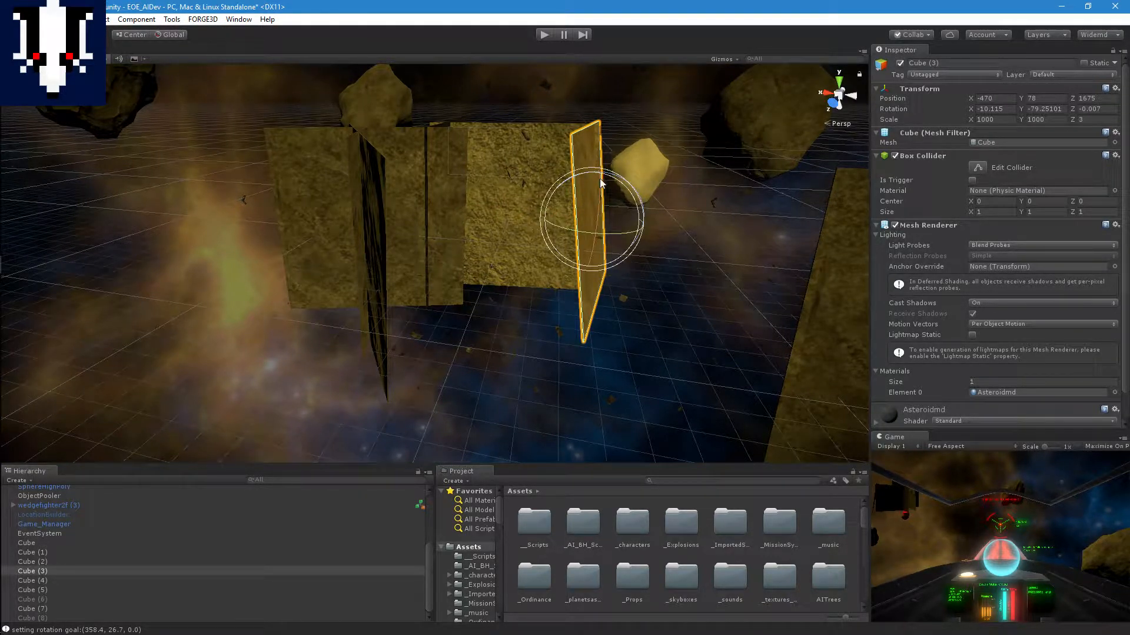
pyautogui.moveTo(601, 183); pyautogui.dragTo(502, 212)
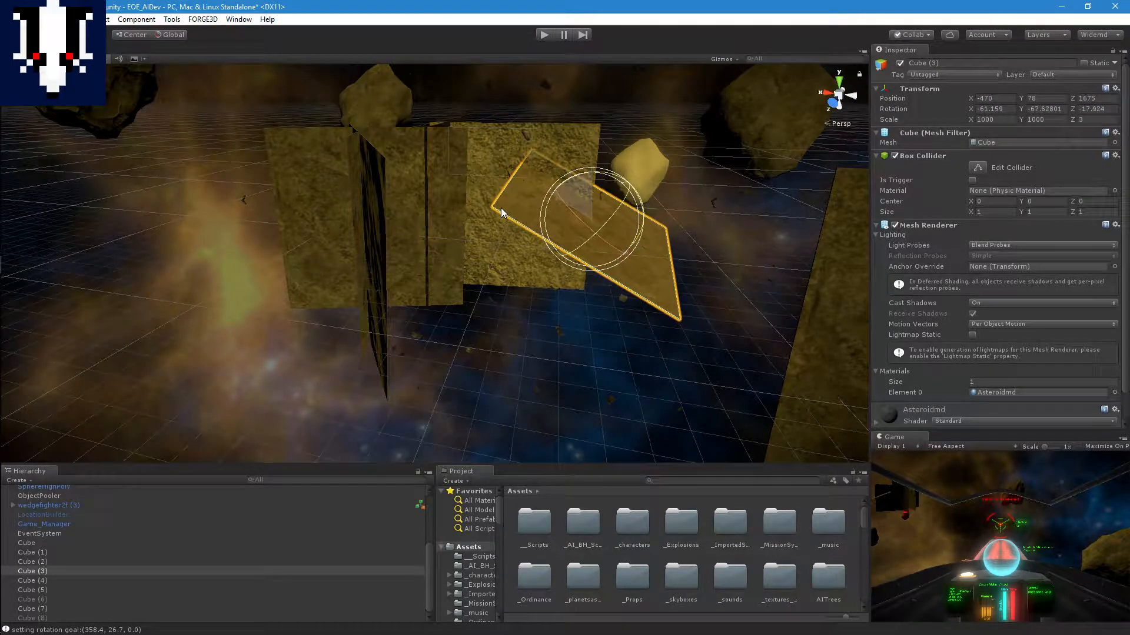
# Step: Start Play mode and follow wedgefighter2f (3) as it approaches the tilted slab Cube (3)
pyautogui.click(545, 35)
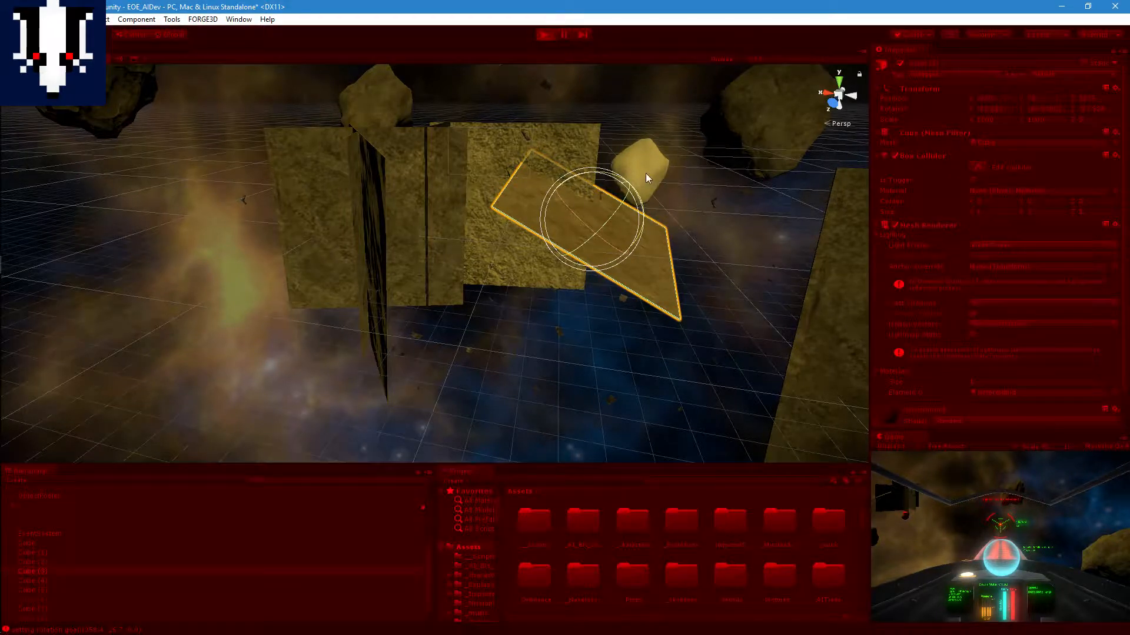
pyautogui.scroll(6, 594, 274)
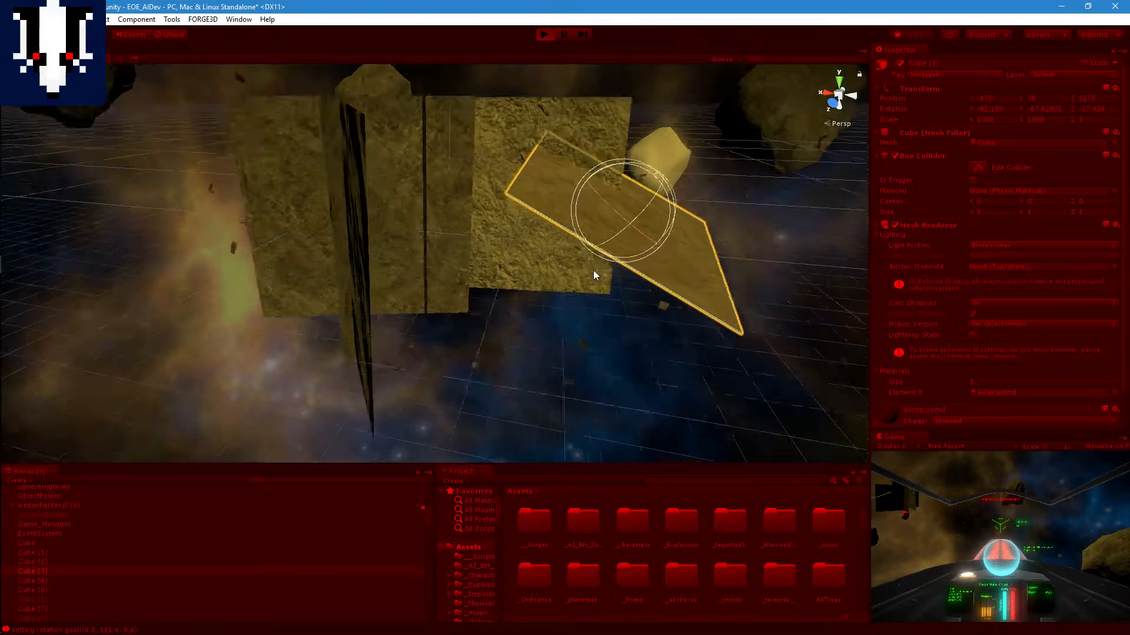
pyautogui.scroll(-1, 636, 252)
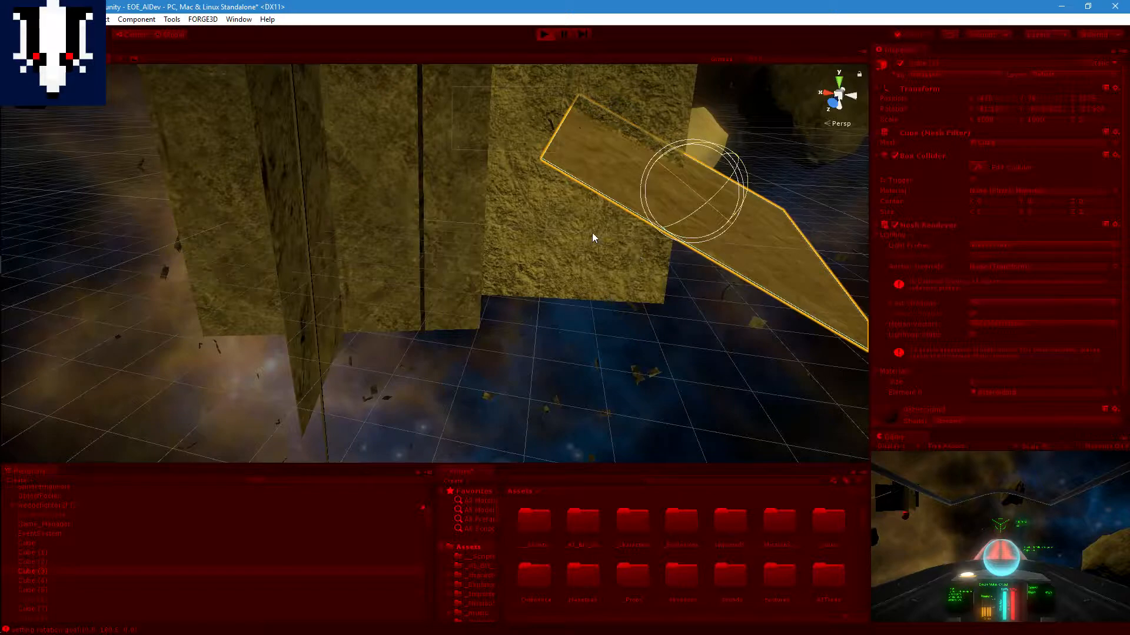
pyautogui.scroll(-3, 592, 233)
pyautogui.scroll(3, 574, 262)
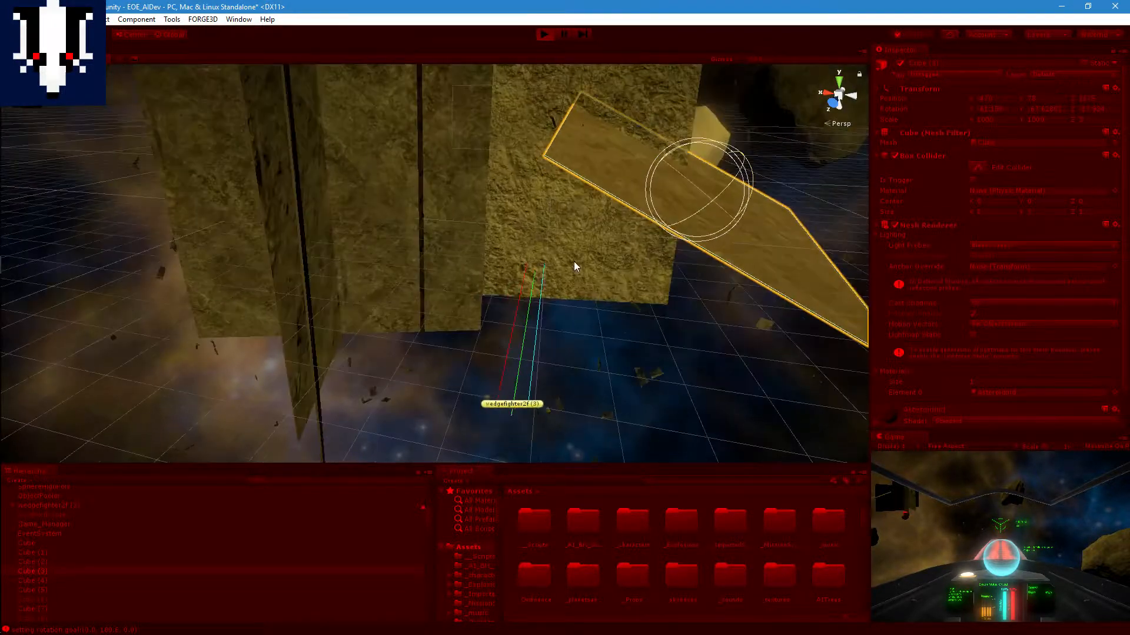
pyautogui.scroll(2, 574, 264)
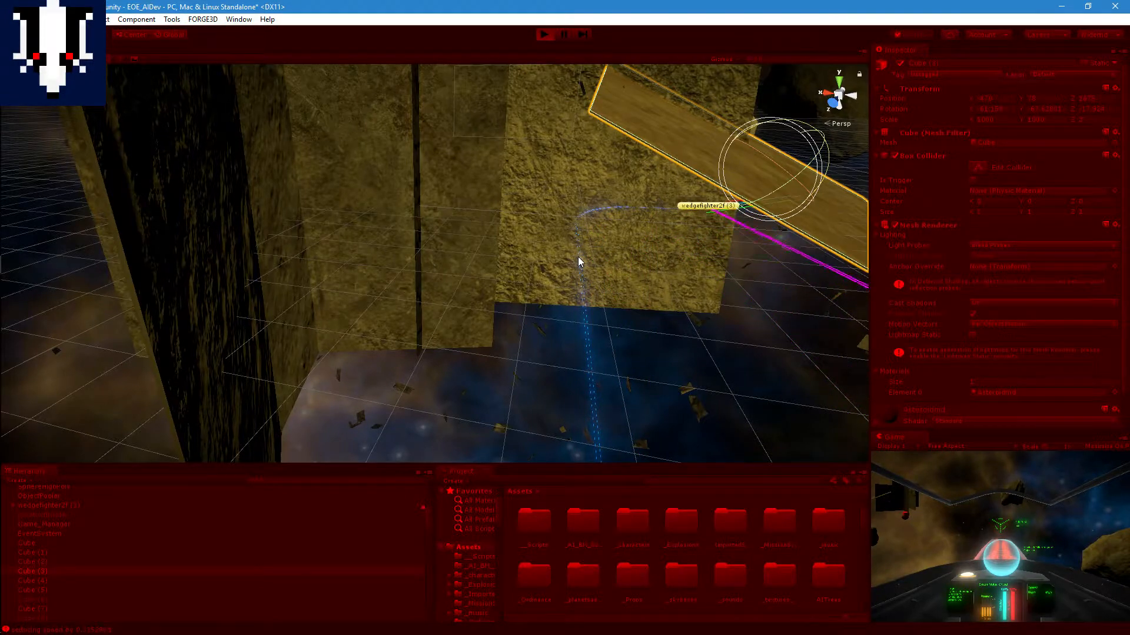
pyautogui.scroll(-5, 577, 257)
# Step: Examine the flight path of wedgefighter2f (3) around the tilted Cube (3) from several angles and stop Play mode
pyautogui.moveTo(769, 262); pyautogui.dragTo(694, 236, button='middle')
pyautogui.moveTo(628, 245); pyautogui.dragTo(676, 232, button='middle')
pyautogui.moveTo(676, 231); pyautogui.dragTo(786, 177, button='right')
pyautogui.moveTo(732, 195); pyautogui.dragTo(688, 182, button='middle')
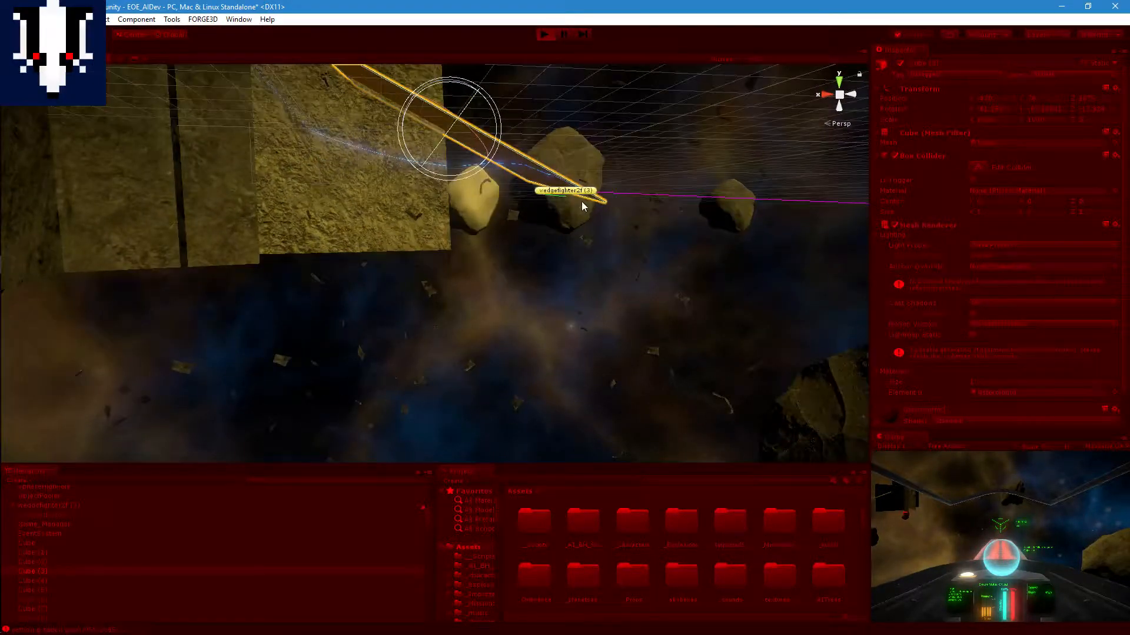
pyautogui.moveTo(580, 203); pyautogui.dragTo(551, 249, button='middle')
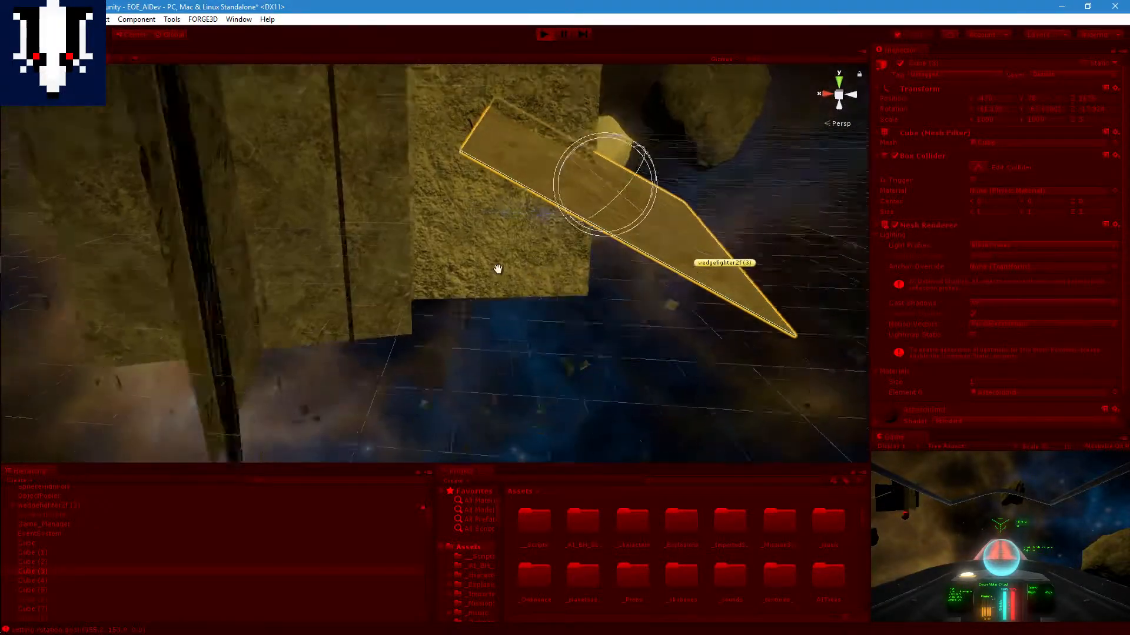
pyautogui.keyDown('alt'); pyautogui.moveTo(616, 269); pyautogui.dragTo(366, 355); pyautogui.keyUp('alt')
pyautogui.press('f')
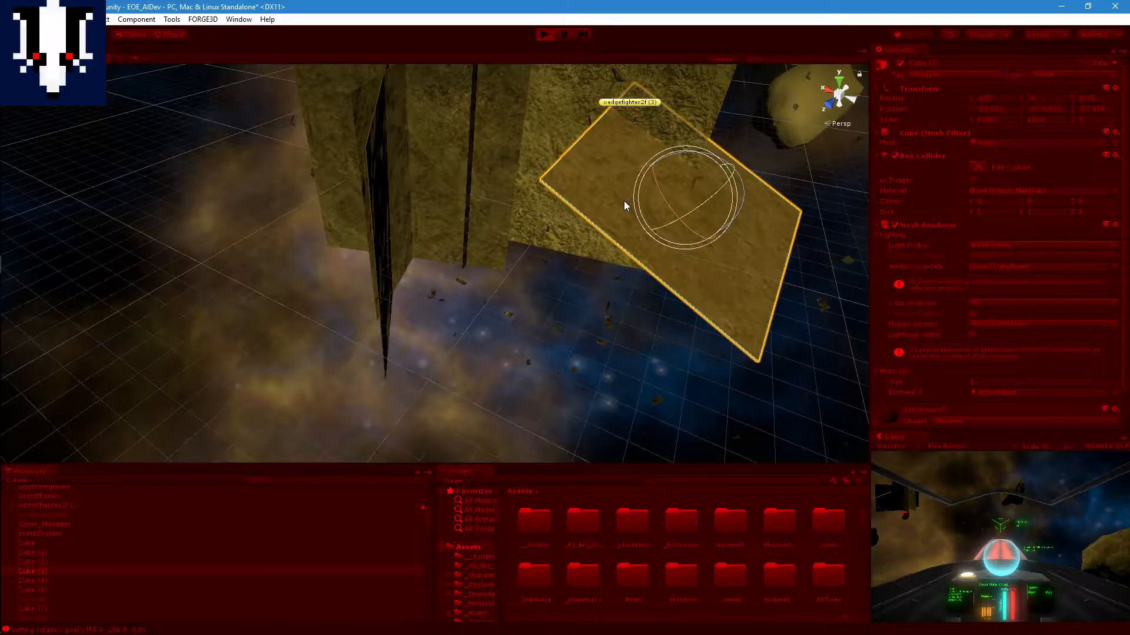
pyautogui.moveTo(676, 153); pyautogui.dragTo(778, 161)
pyautogui.click(545, 34)
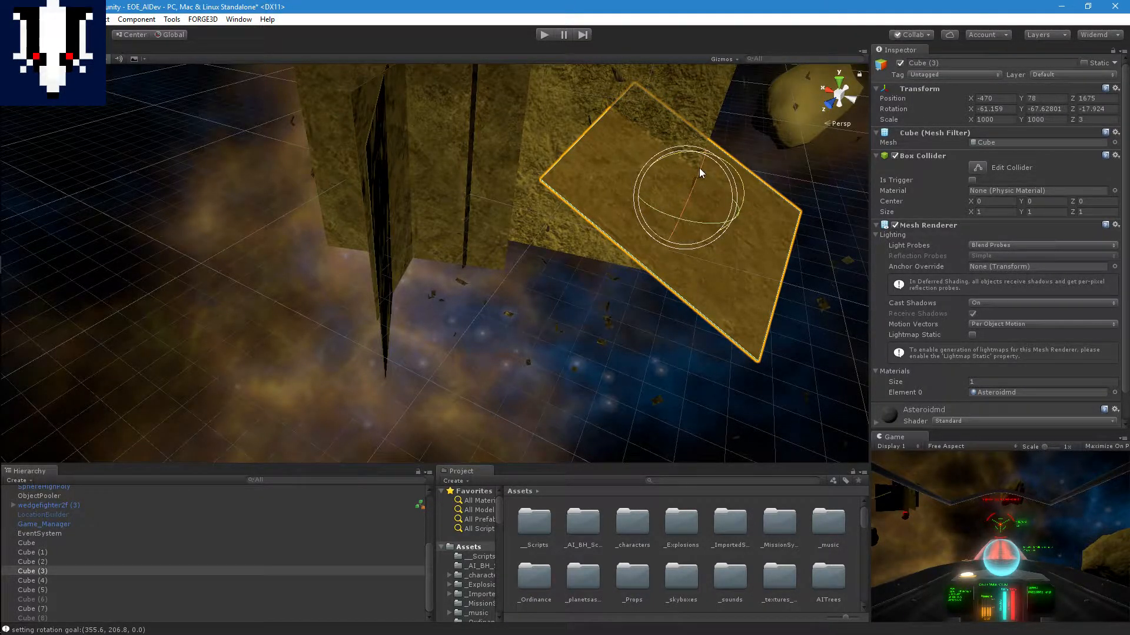
# Step: Rotate Cube (3) to about X -5, Y -79, Z 62 and deactivate it
pyautogui.moveTo(699, 168); pyautogui.dragTo(822, 140)
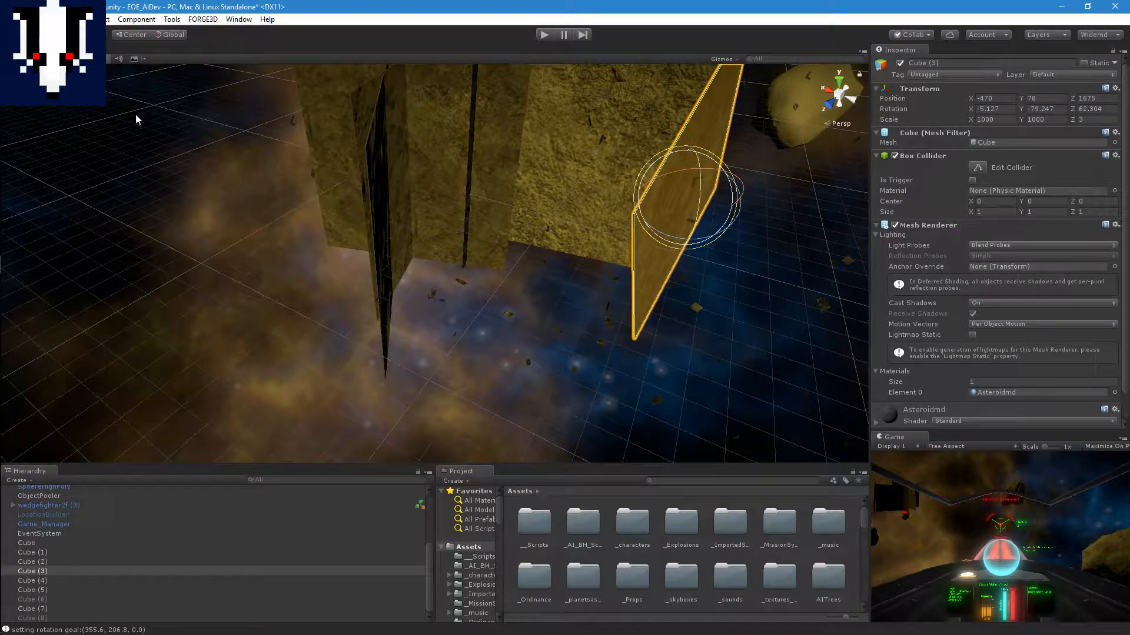
pyautogui.click(899, 63)
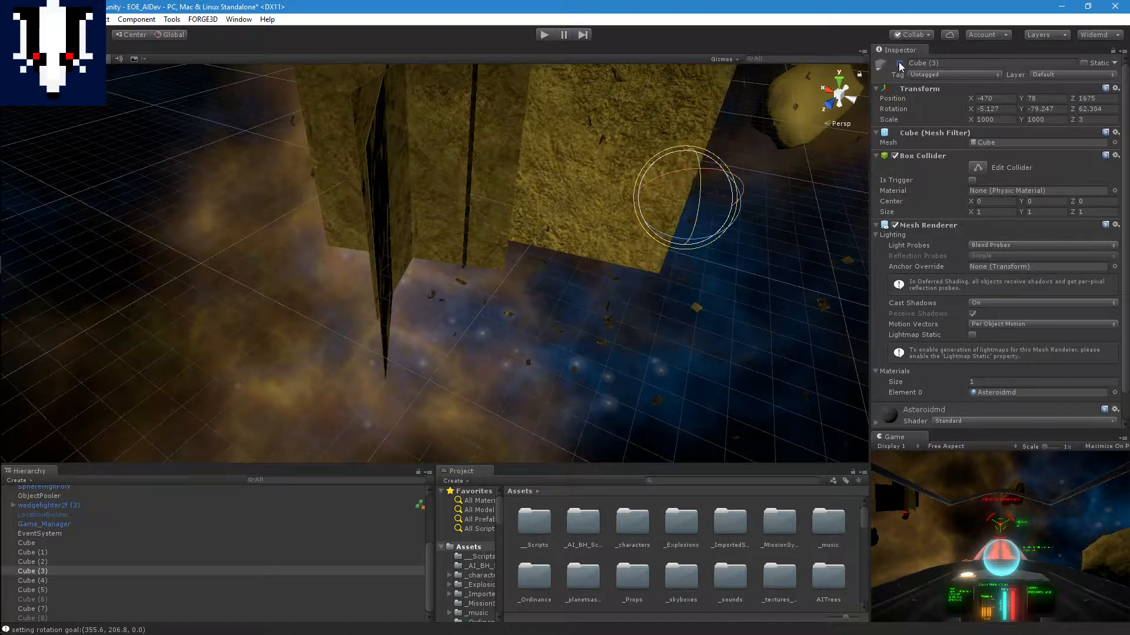
# Step: Move the slab Cube (5) beside the facing slab, to about X -356, Z 1601
pyautogui.moveTo(616, 187); pyautogui.dragTo(556, 255, button='middle')
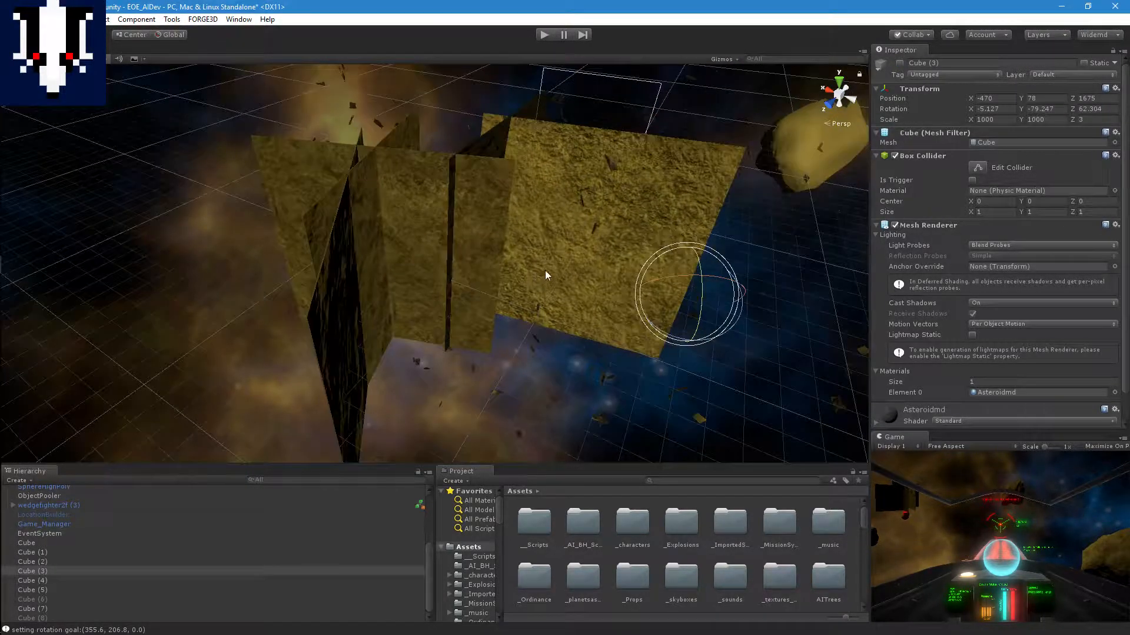
pyautogui.moveTo(590, 224); pyautogui.dragTo(539, 204, button='middle')
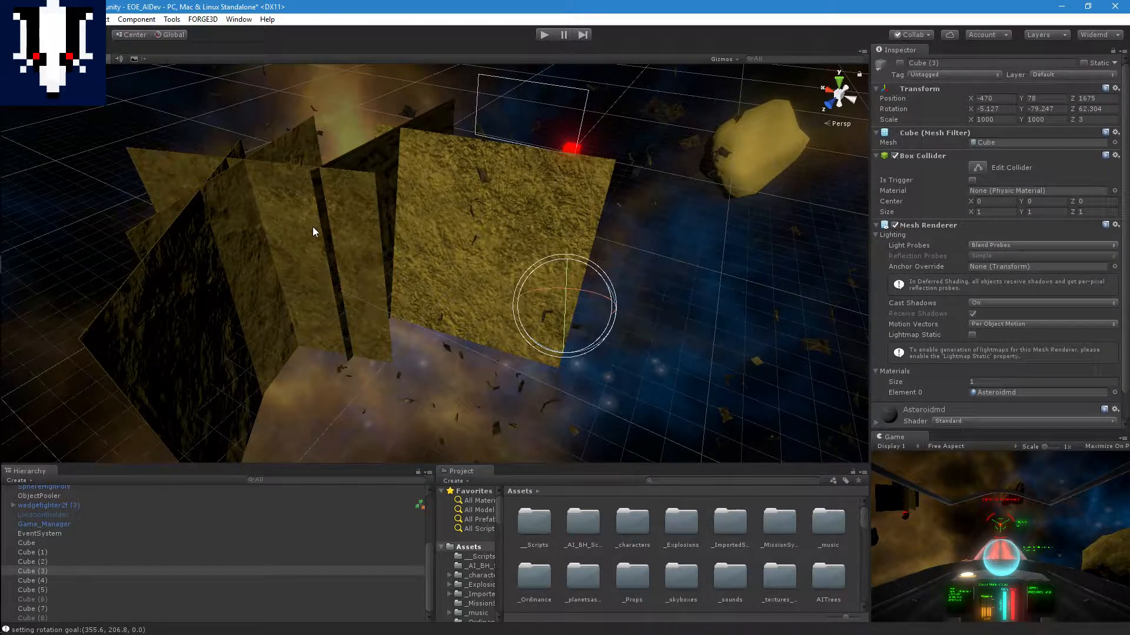
pyautogui.click(174, 339)
pyautogui.press('w')
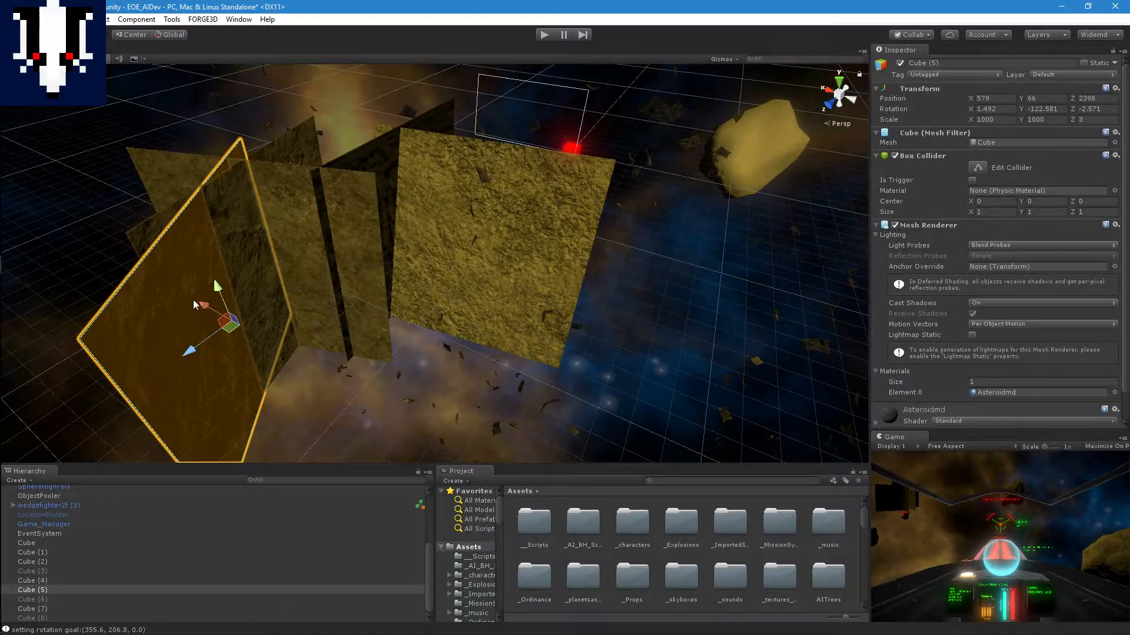
pyautogui.moveTo(193, 301); pyautogui.dragTo(464, 266)
pyautogui.click(153, 305)
pyautogui.scroll(-5, 443, 280)
# Step: Rotate Cube (5) about its vertical axis to a Y rotation of about -100
pyautogui.press('e')
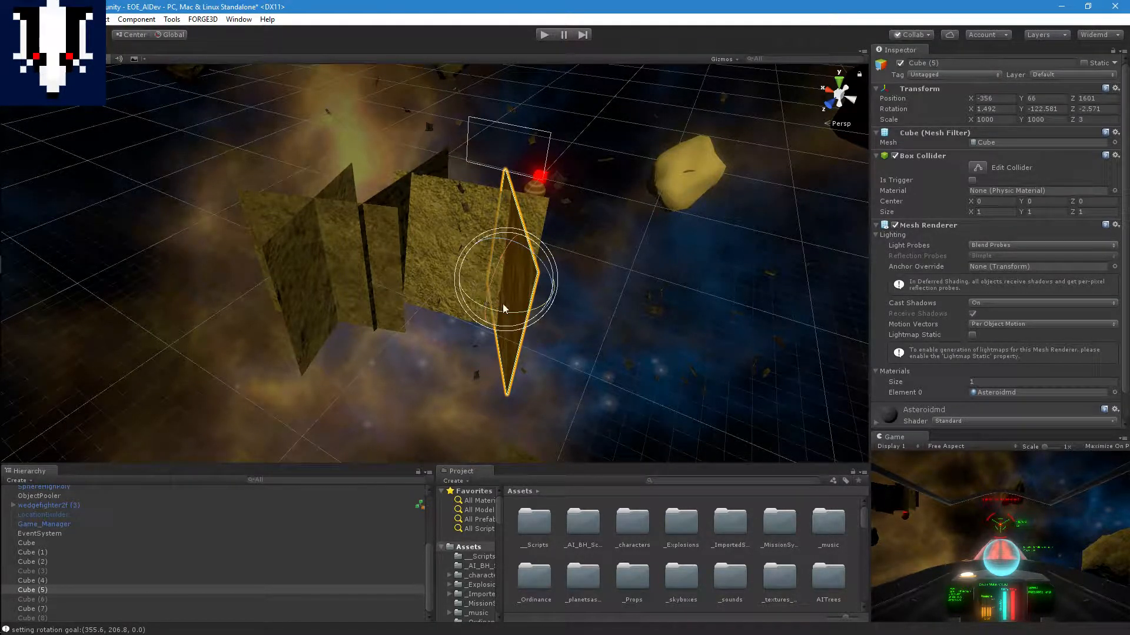
pyautogui.moveTo(503, 307); pyautogui.dragTo(477, 307)
pyautogui.moveTo(428, 299); pyautogui.dragTo(570, 292, button='middle')
pyautogui.scroll(1, 611, 310)
pyautogui.moveTo(626, 318); pyautogui.dragTo(695, 307, button='middle')
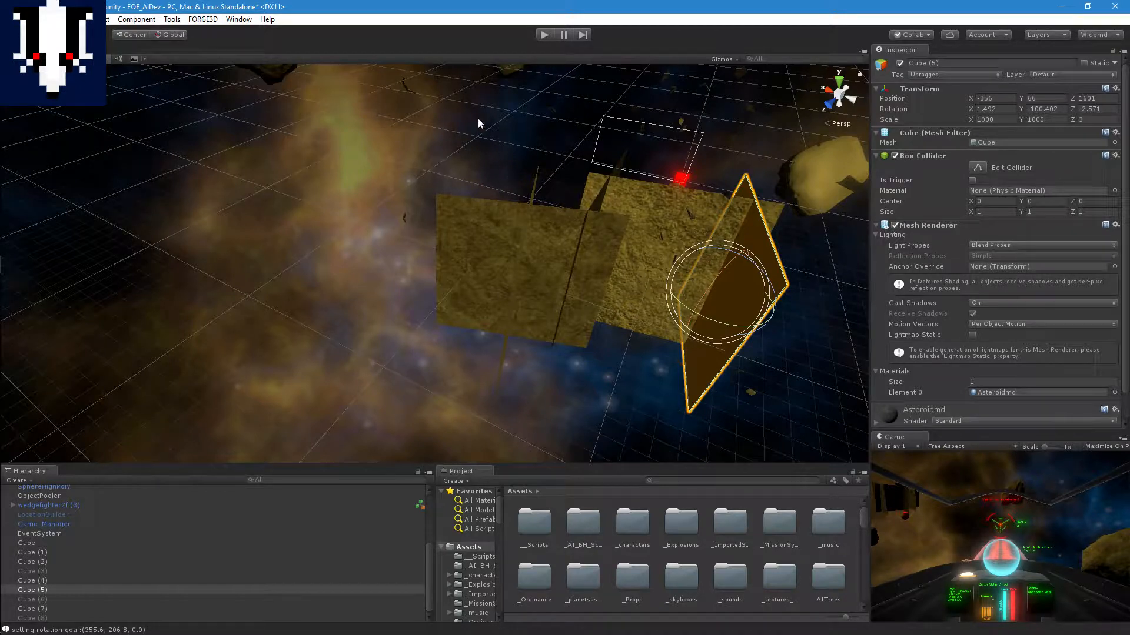
# Step: Start Play mode and examine how wedgefighter2f (3) flies toward and turns away from the rotated slab Cube (5)
pyautogui.click(545, 35)
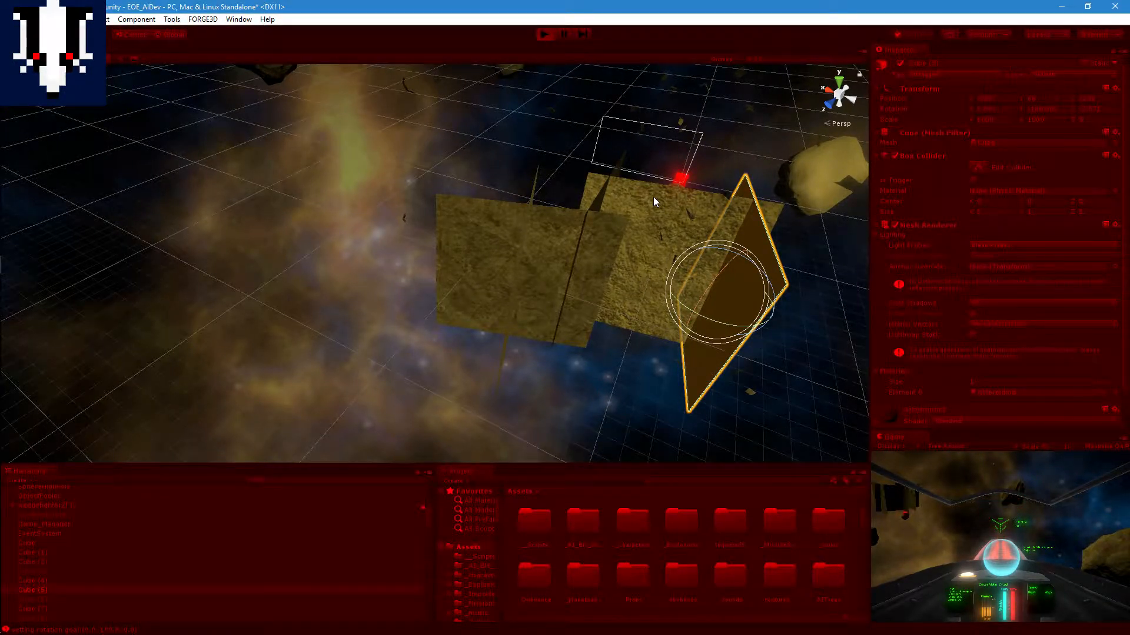
pyautogui.moveTo(675, 211); pyautogui.dragTo(615, 167, button='middle')
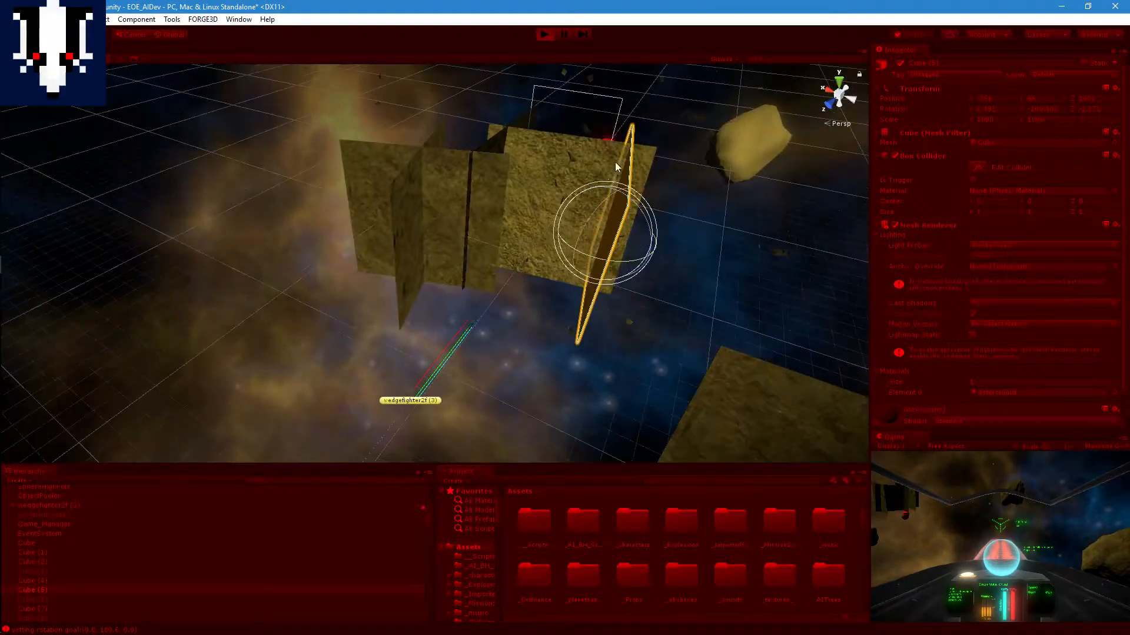
pyautogui.moveTo(615, 167); pyautogui.dragTo(692, 176, button='right')
pyautogui.scroll(6, 513, 294)
pyautogui.moveTo(649, 275); pyautogui.dragTo(659, 184, button='right')
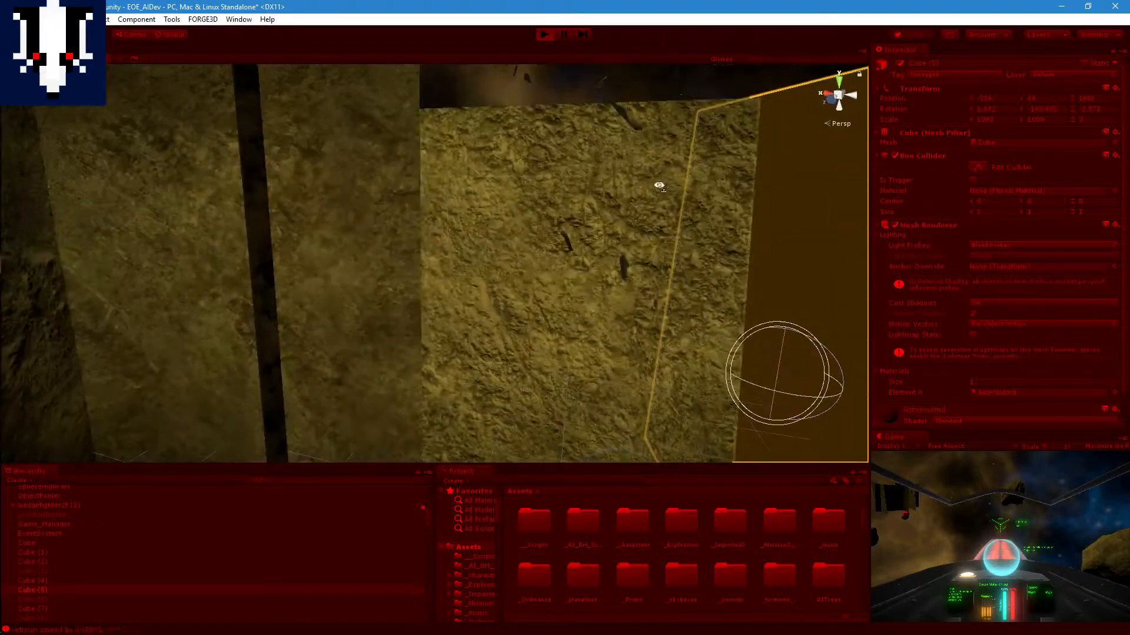
pyautogui.scroll(-7, 642, 300)
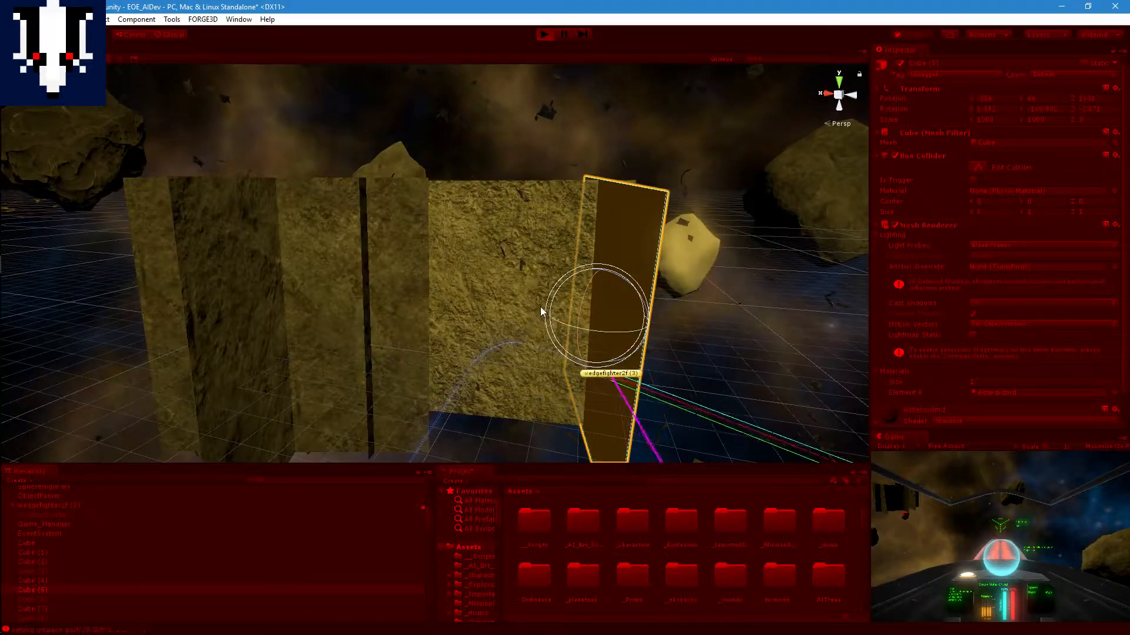
pyautogui.moveTo(691, 406); pyautogui.dragTo(648, 370, button='middle')
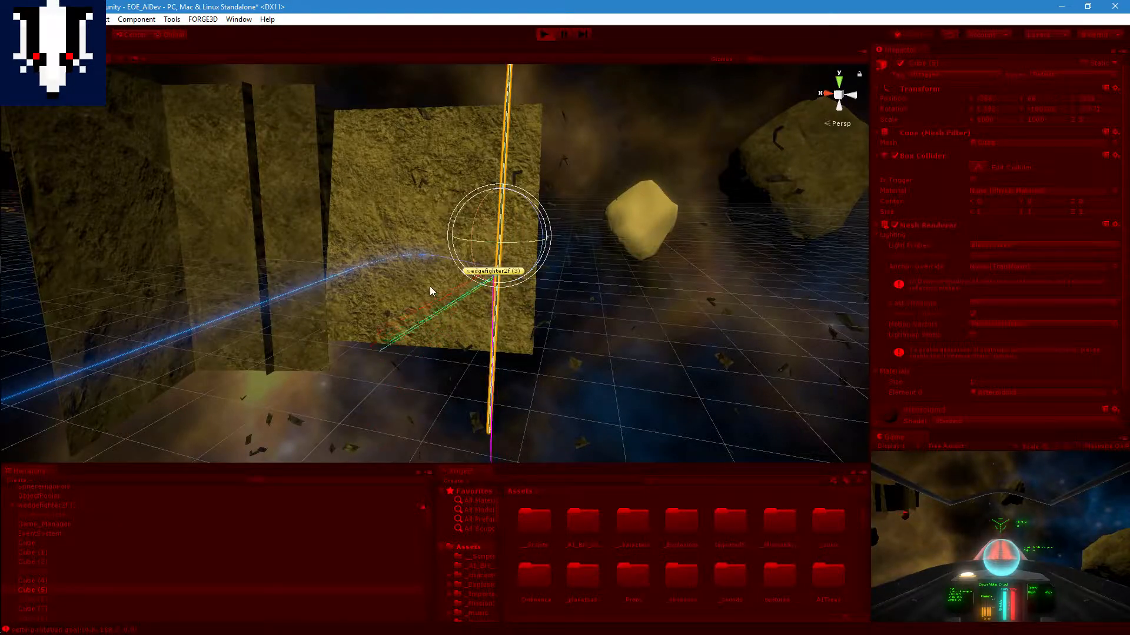
pyautogui.moveTo(429, 286); pyautogui.dragTo(535, 317, button='middle')
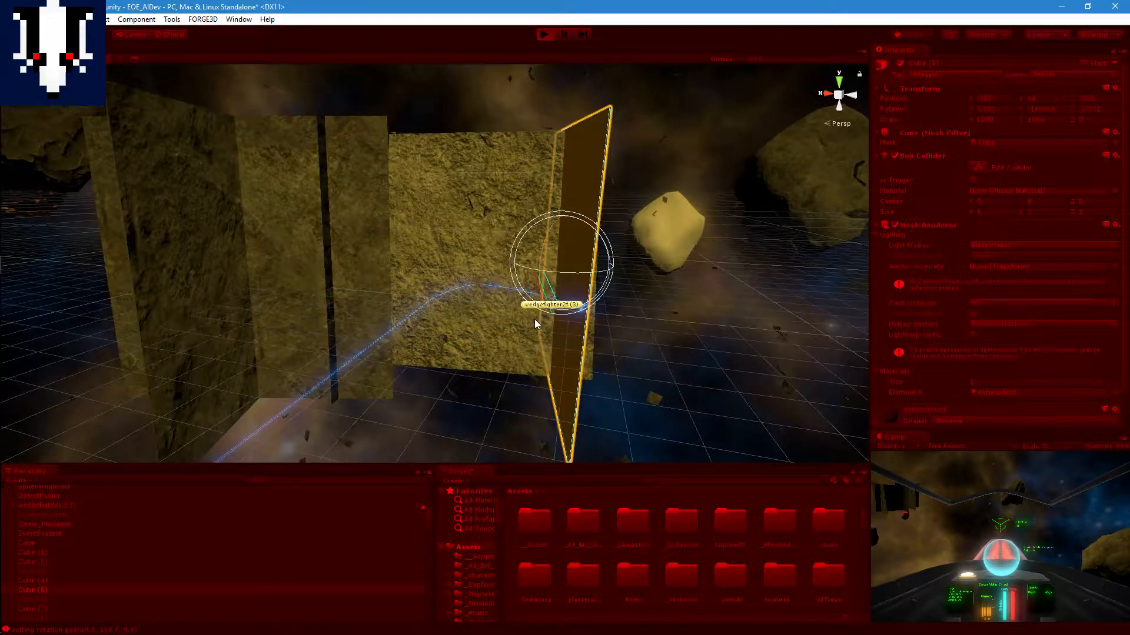
pyautogui.moveTo(485, 243); pyautogui.dragTo(491, 299, button='middle')
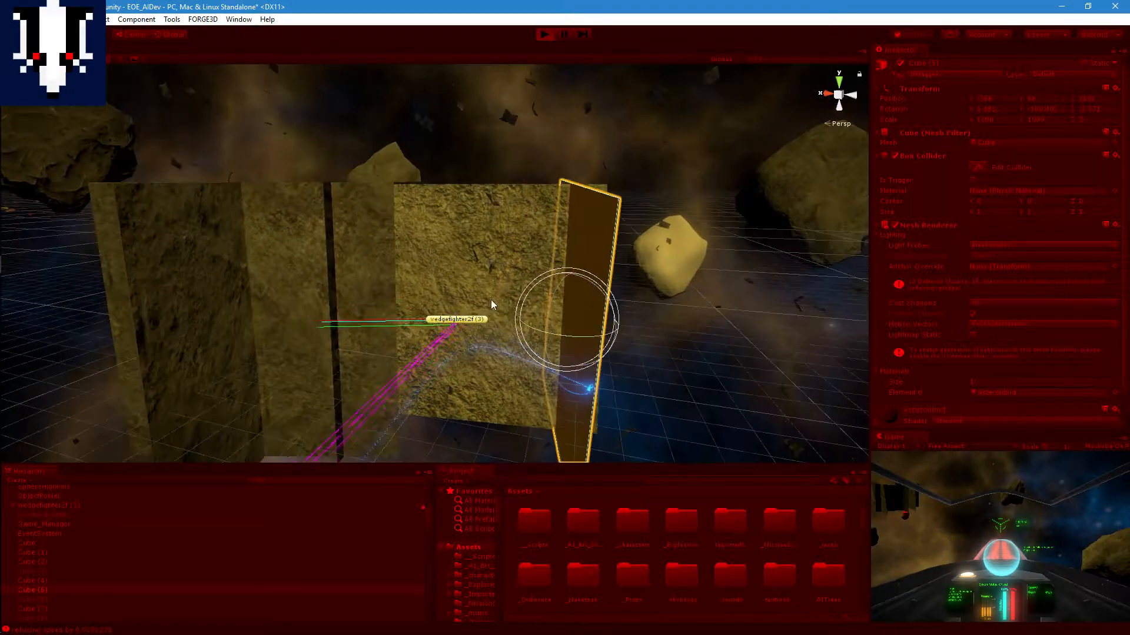
pyautogui.moveTo(471, 346); pyautogui.dragTo(481, 288, button='middle')
pyautogui.moveTo(484, 226); pyautogui.dragTo(483, 315, button='middle')
pyautogui.moveTo(488, 263); pyautogui.dragTo(436, 310, button='right')
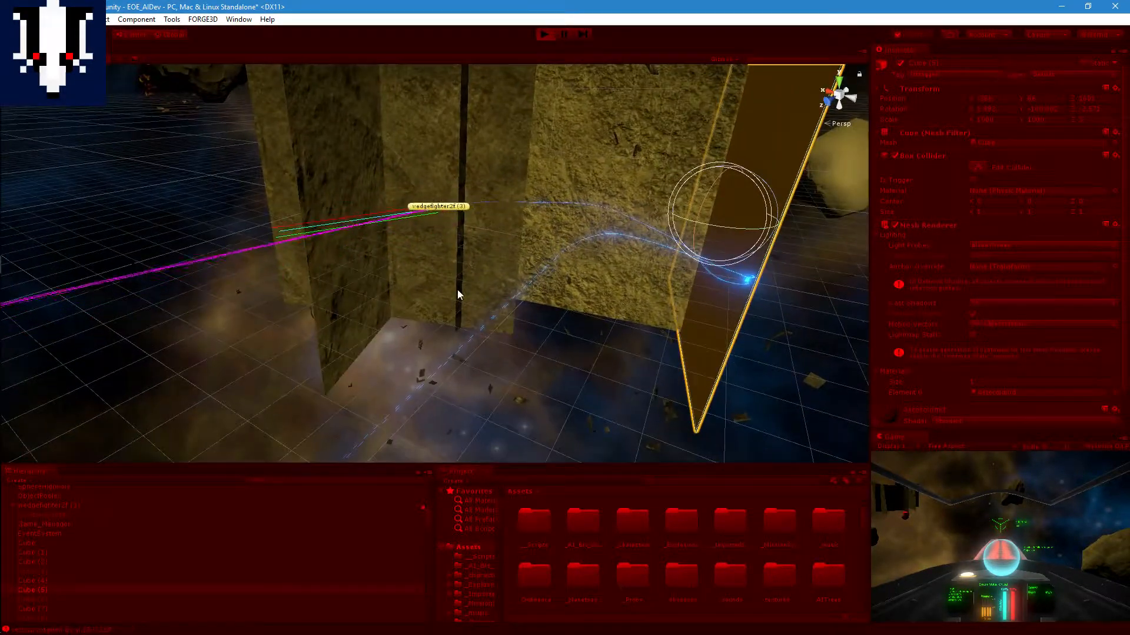
# Step: Follow the flight path of wedgefighter2f (3) past the crossed slabs from several angles and stop Play mode
pyautogui.moveTo(490, 250); pyautogui.dragTo(390, 358, button='middle')
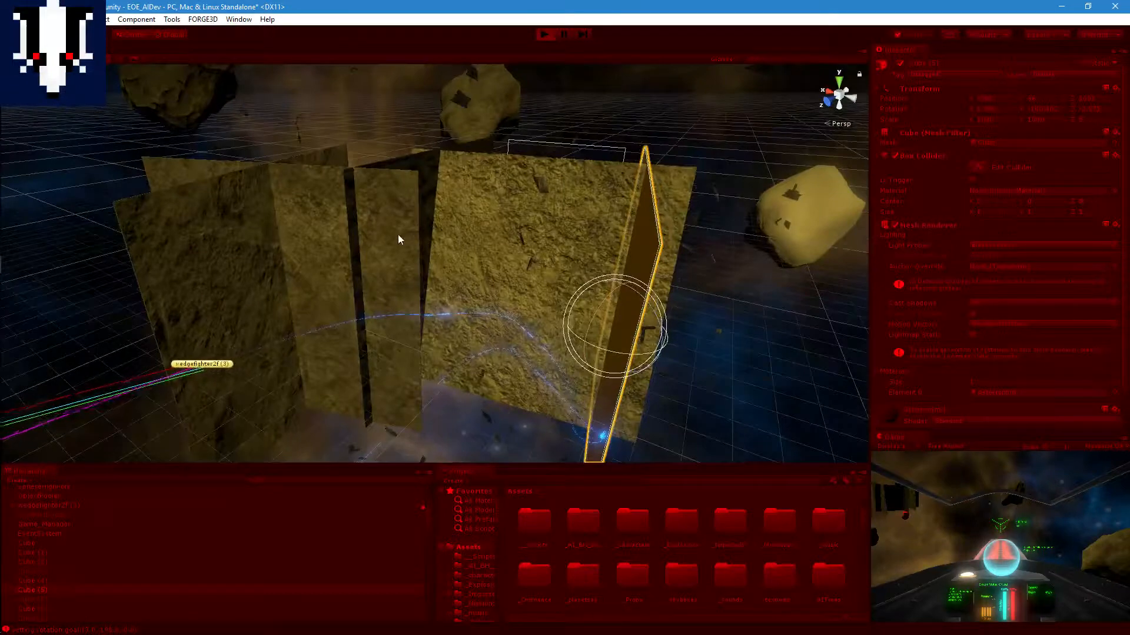
pyautogui.moveTo(325, 327); pyautogui.dragTo(421, 325, button='middle')
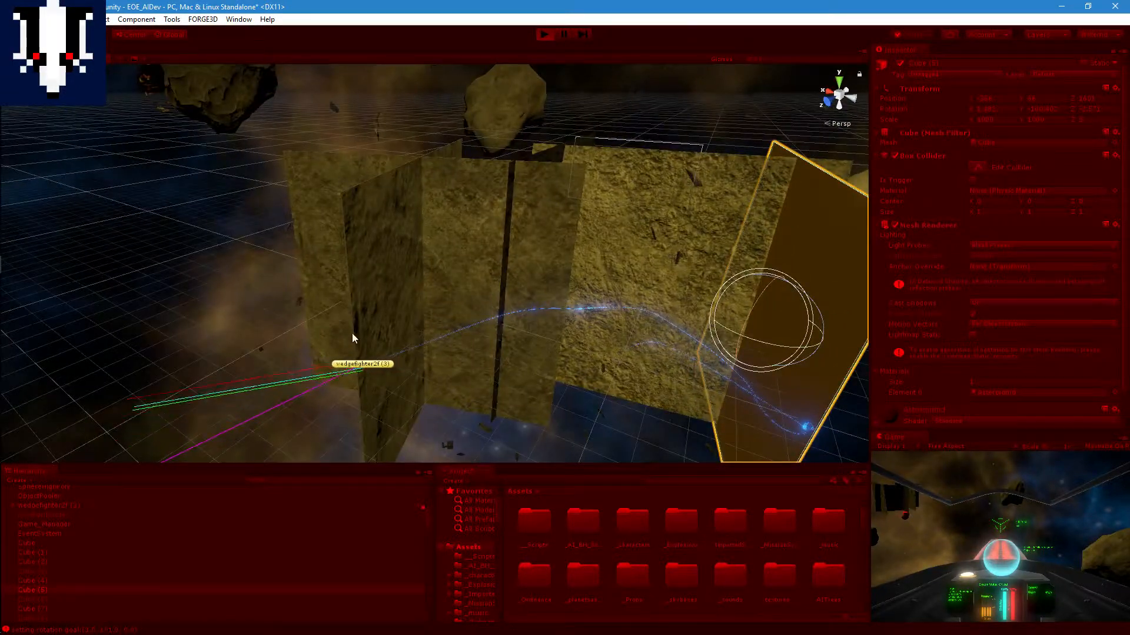
pyautogui.moveTo(351, 333); pyautogui.dragTo(469, 335, button='middle')
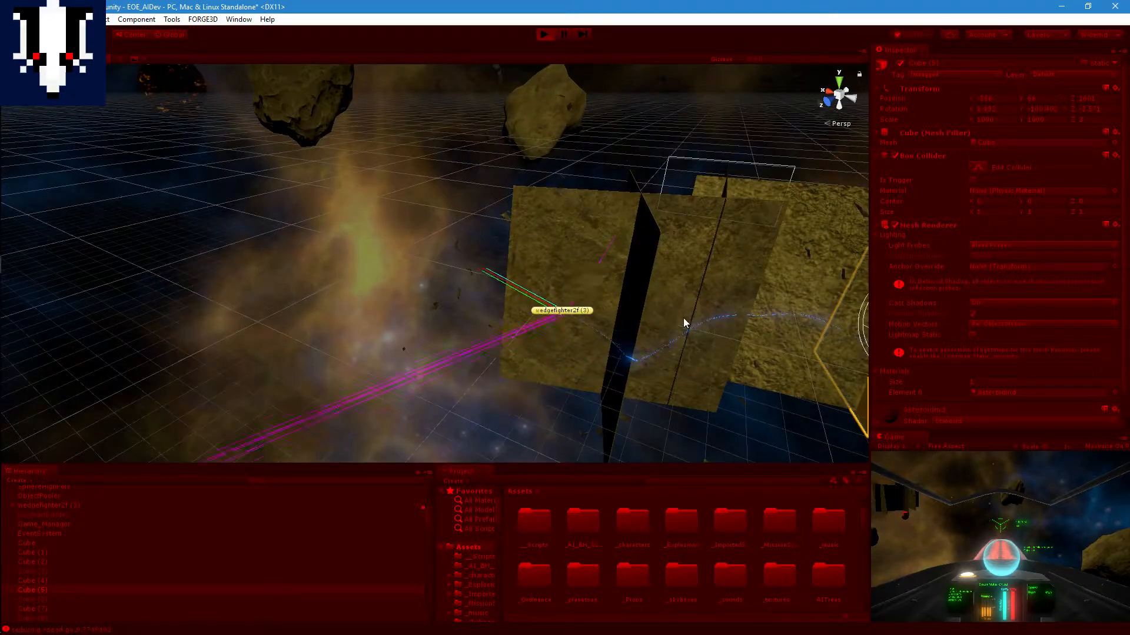
pyautogui.moveTo(683, 320); pyautogui.dragTo(612, 303, button='middle')
pyautogui.moveTo(612, 302); pyautogui.dragTo(656, 328, button='right')
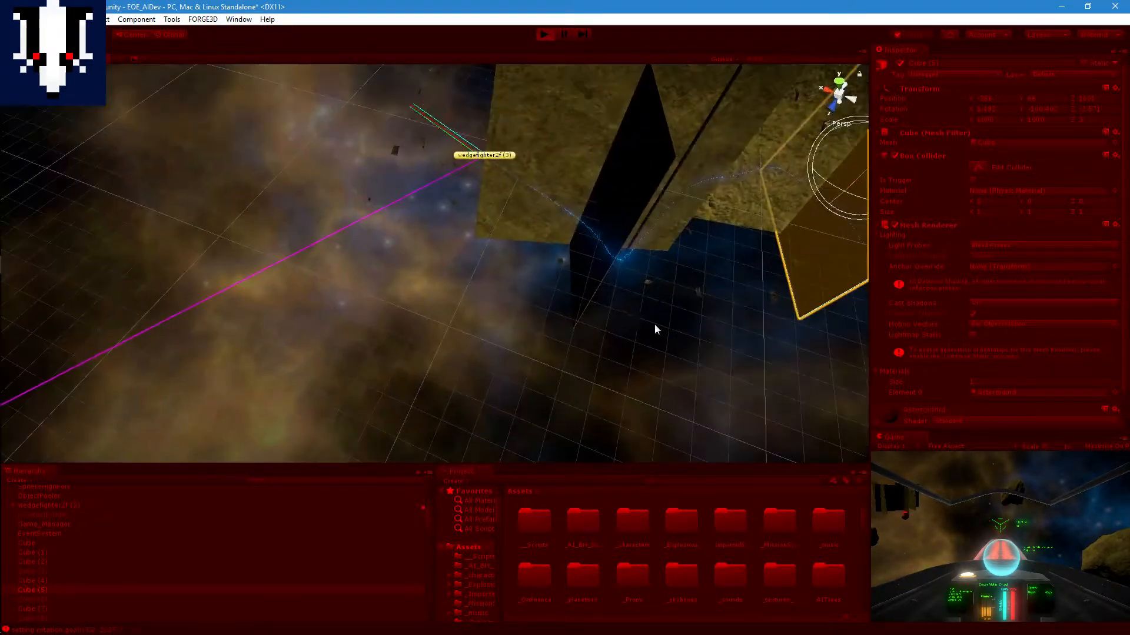
pyautogui.moveTo(524, 183); pyautogui.dragTo(612, 251, button='middle')
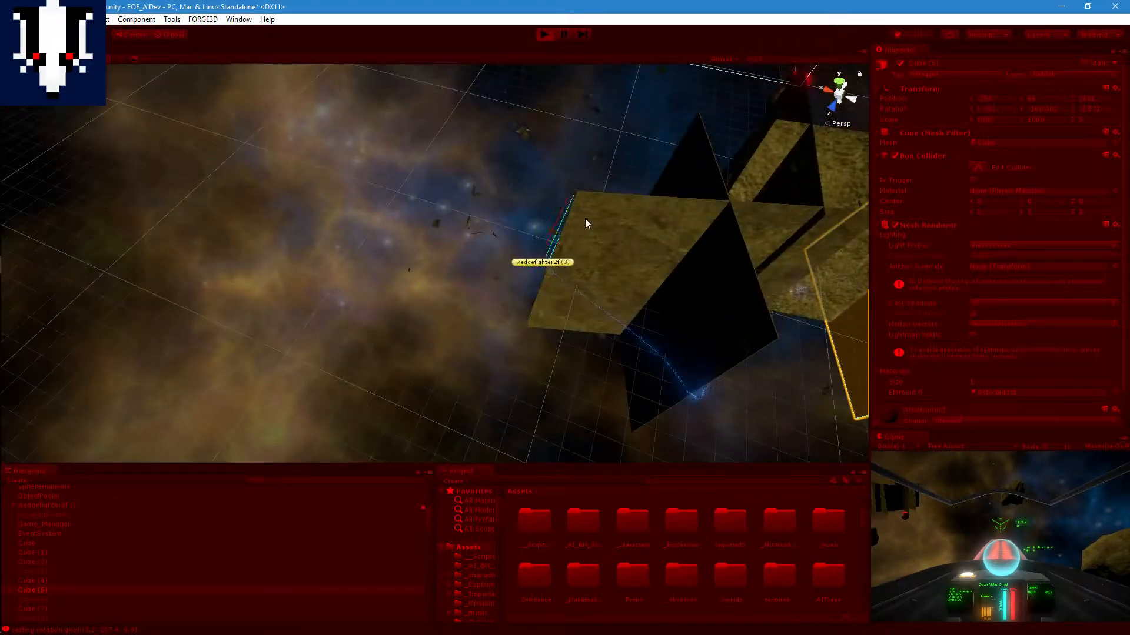
pyautogui.moveTo(589, 203); pyautogui.dragTo(598, 257, button='right')
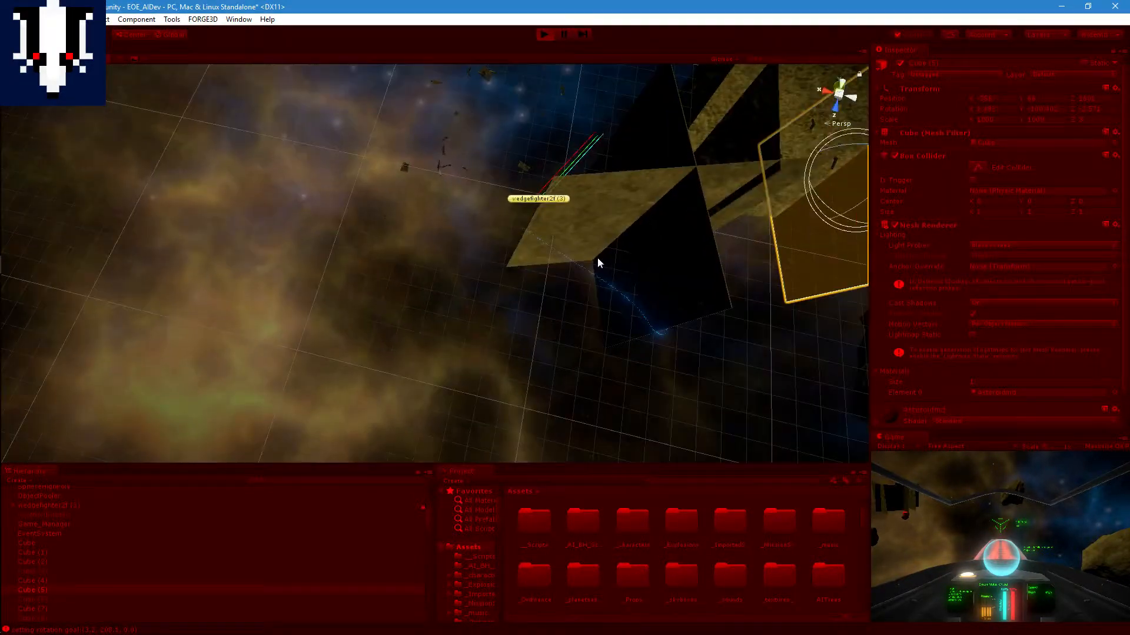
pyautogui.moveTo(598, 258); pyautogui.dragTo(607, 294, button='middle')
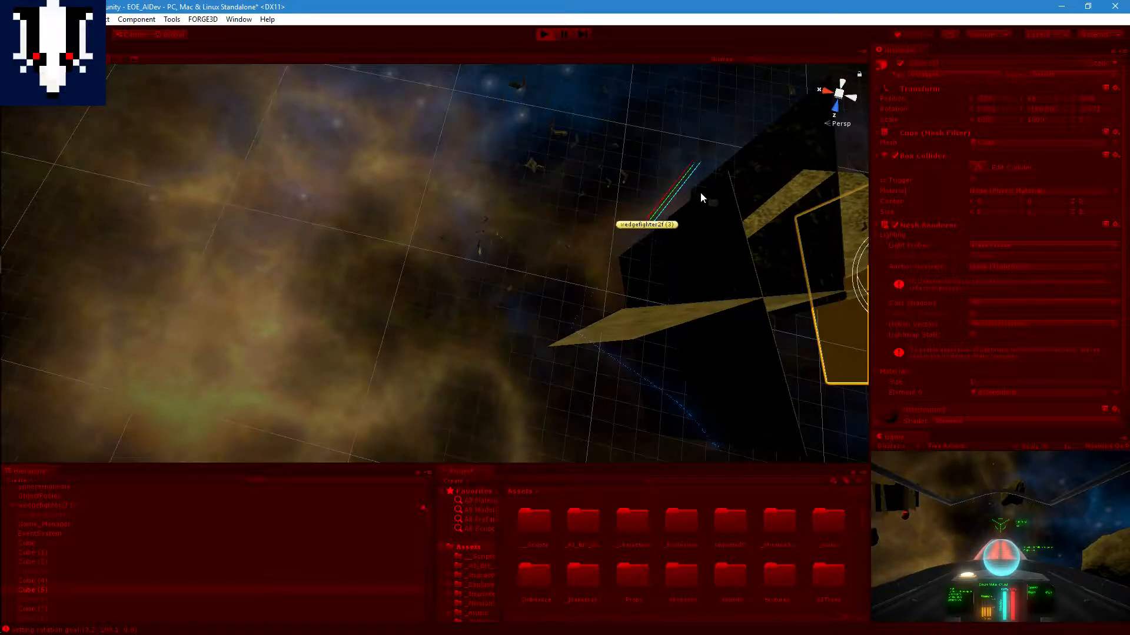
pyautogui.moveTo(694, 197); pyautogui.dragTo(593, 223, button='middle')
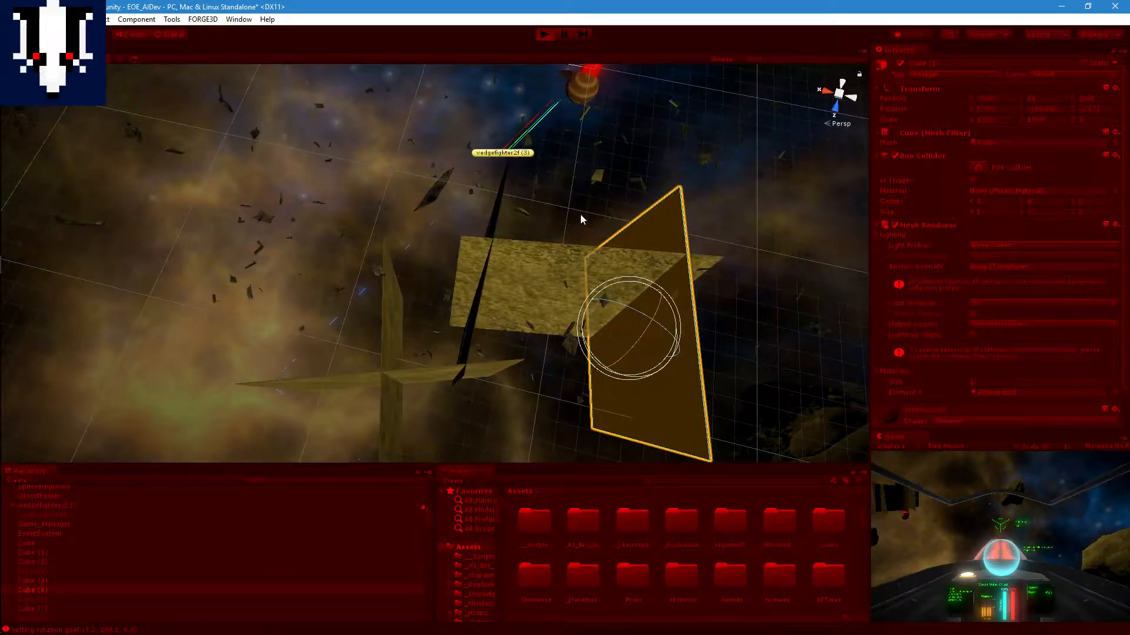
pyautogui.moveTo(533, 151); pyautogui.dragTo(515, 80, button='middle')
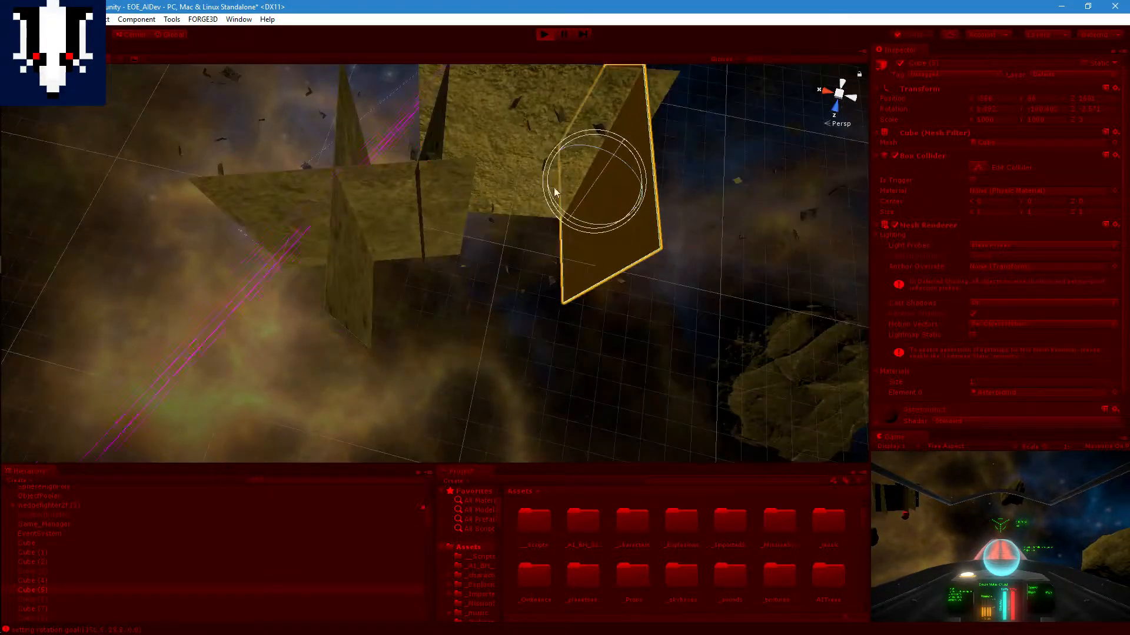
pyautogui.moveTo(522, 191); pyautogui.dragTo(513, 156, button='middle')
pyautogui.keyDown('alt'); pyautogui.moveTo(514, 154); pyautogui.dragTo(549, 197); pyautogui.keyUp('alt')
pyautogui.moveTo(550, 199); pyautogui.dragTo(529, 133, button='right')
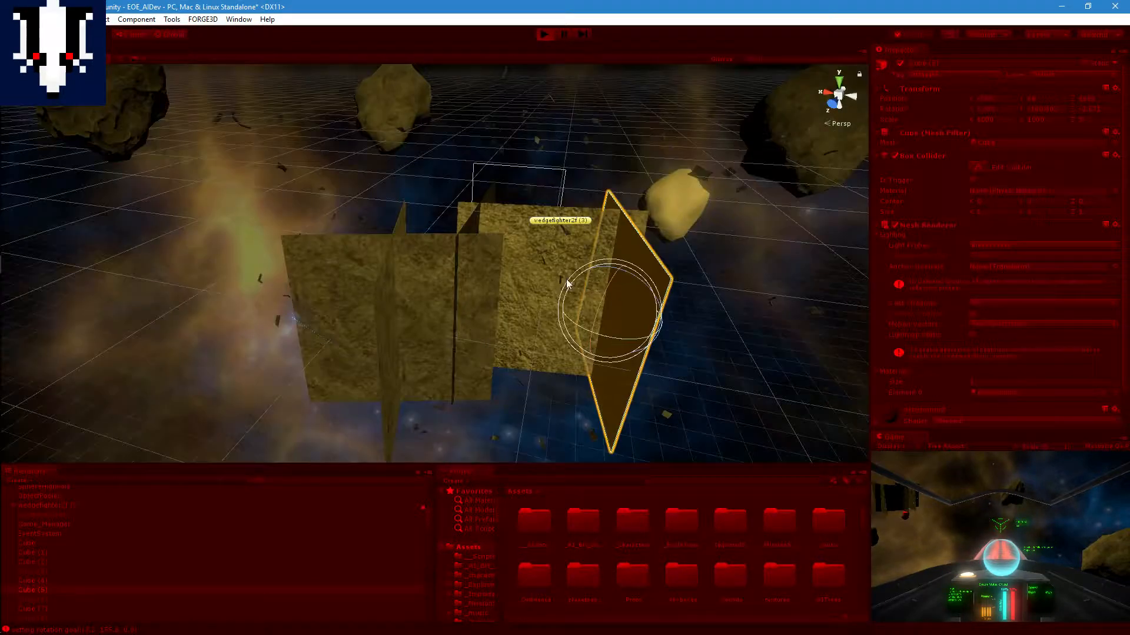
pyautogui.click(538, 36)
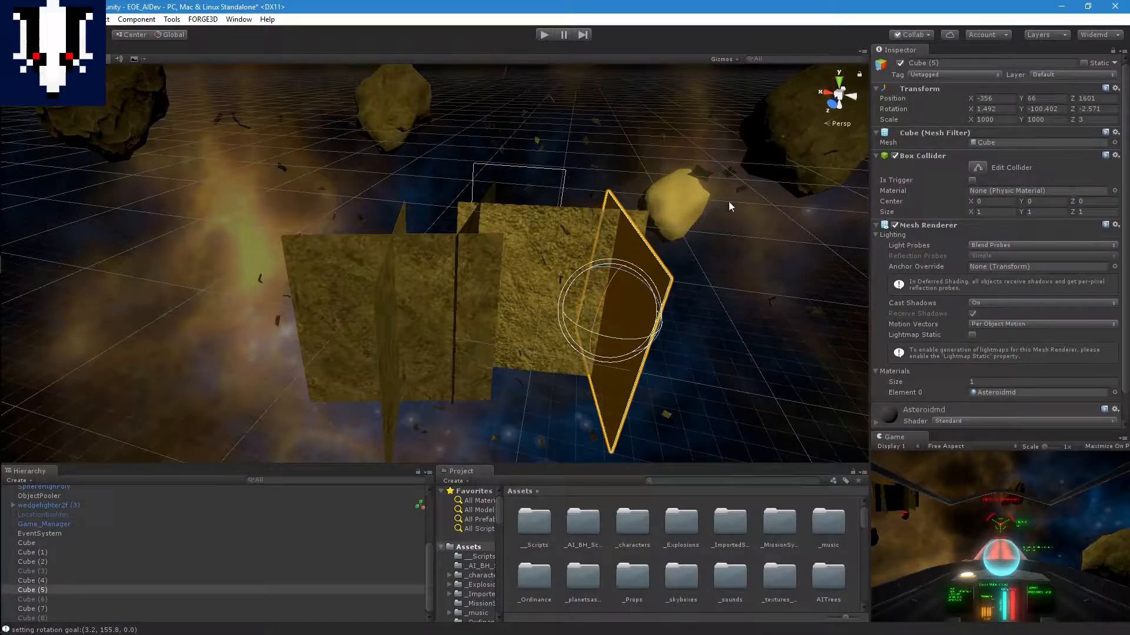
# Step: Select all the clustered slabs, including Cube and Cube (5), and deactivate them together
pyautogui.click(792, 146)
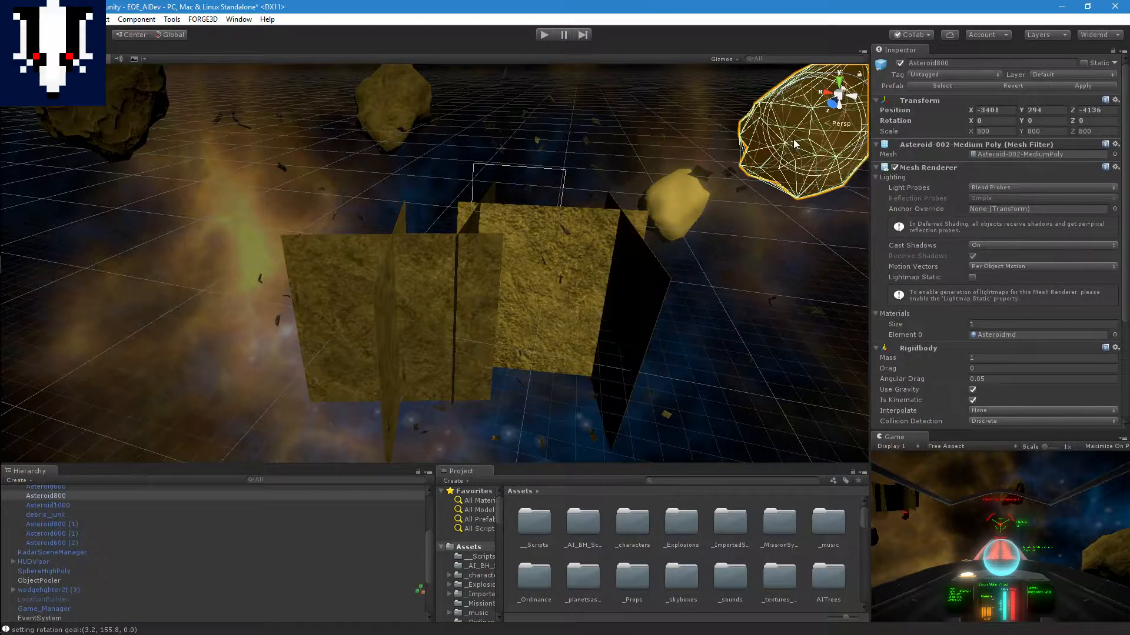
pyautogui.click(531, 261)
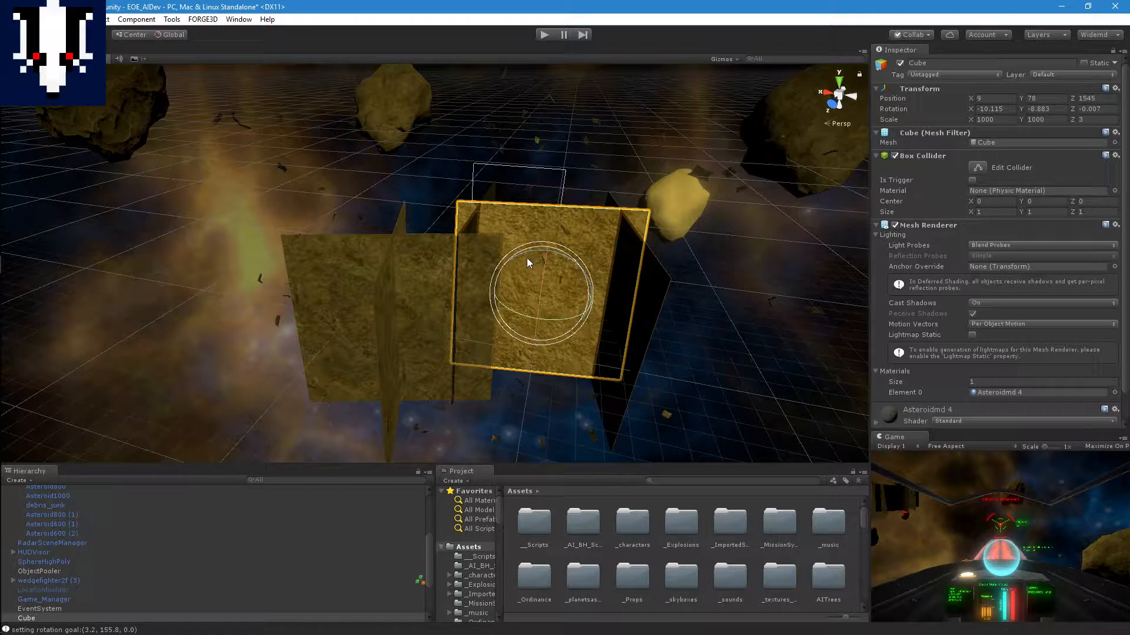
pyautogui.keyDown('shift'); pyautogui.click(475, 256); pyautogui.keyUp('shift')
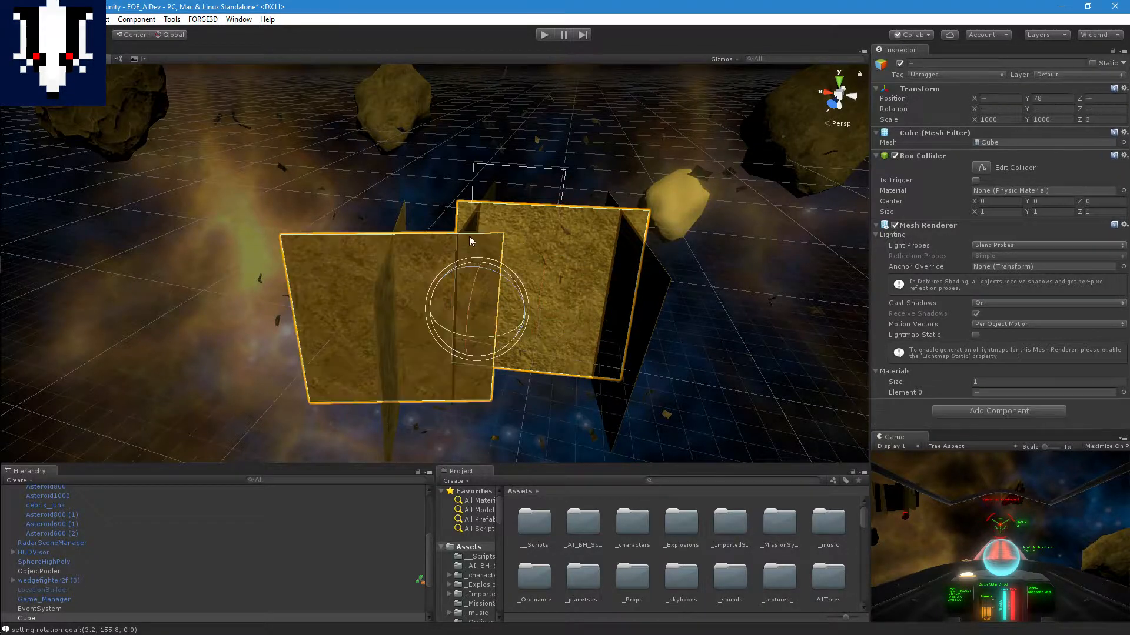
pyautogui.keyDown('shift'); pyautogui.click(402, 221); pyautogui.keyUp('shift')
pyautogui.keyDown('shift'); pyautogui.click(648, 289); pyautogui.keyUp('shift')
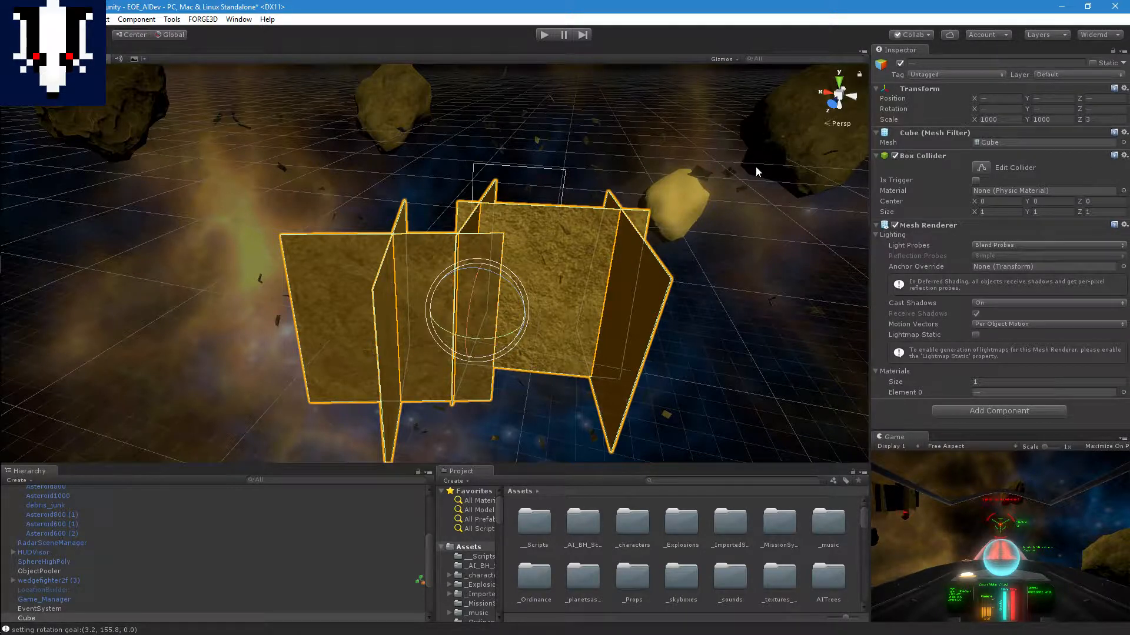
pyautogui.click(901, 63)
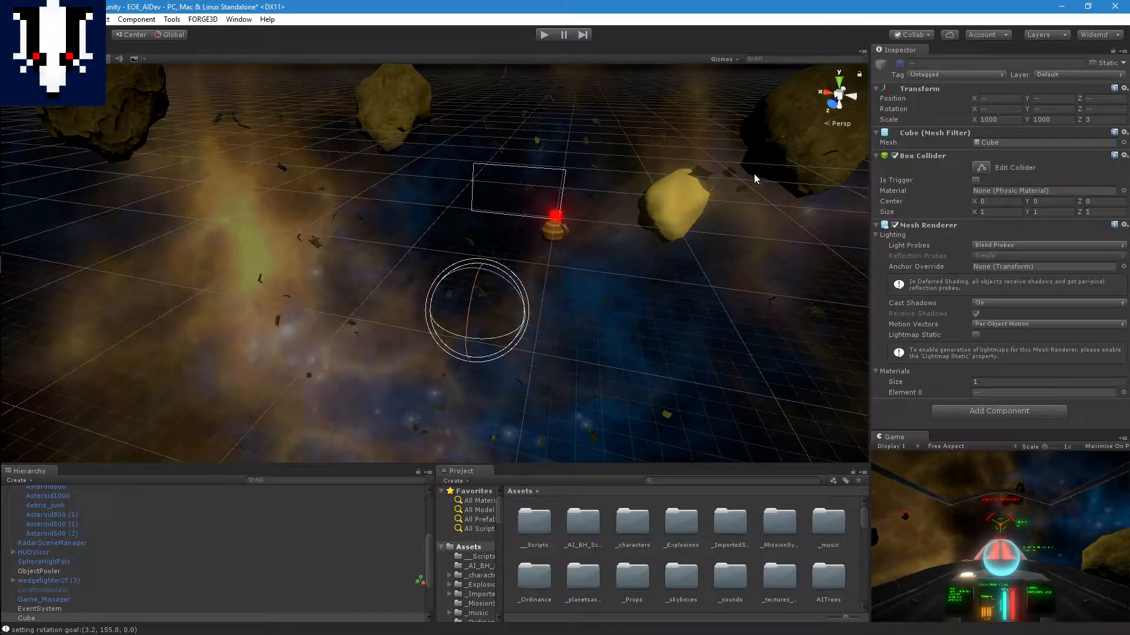
# Step: Move Asteroid600 into the cleared area, to about X 132, Y -459
pyautogui.click(804, 141)
pyautogui.click(124, 116)
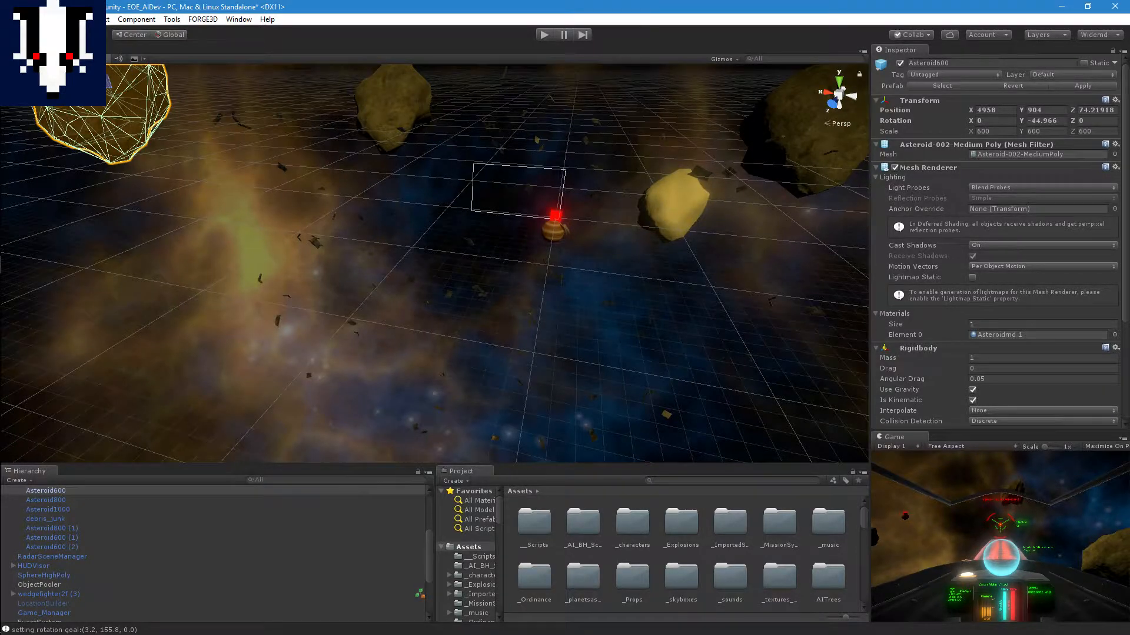
pyautogui.moveTo(56, 86); pyautogui.dragTo(390, 187)
pyautogui.moveTo(538, 126); pyautogui.dragTo(552, 227)
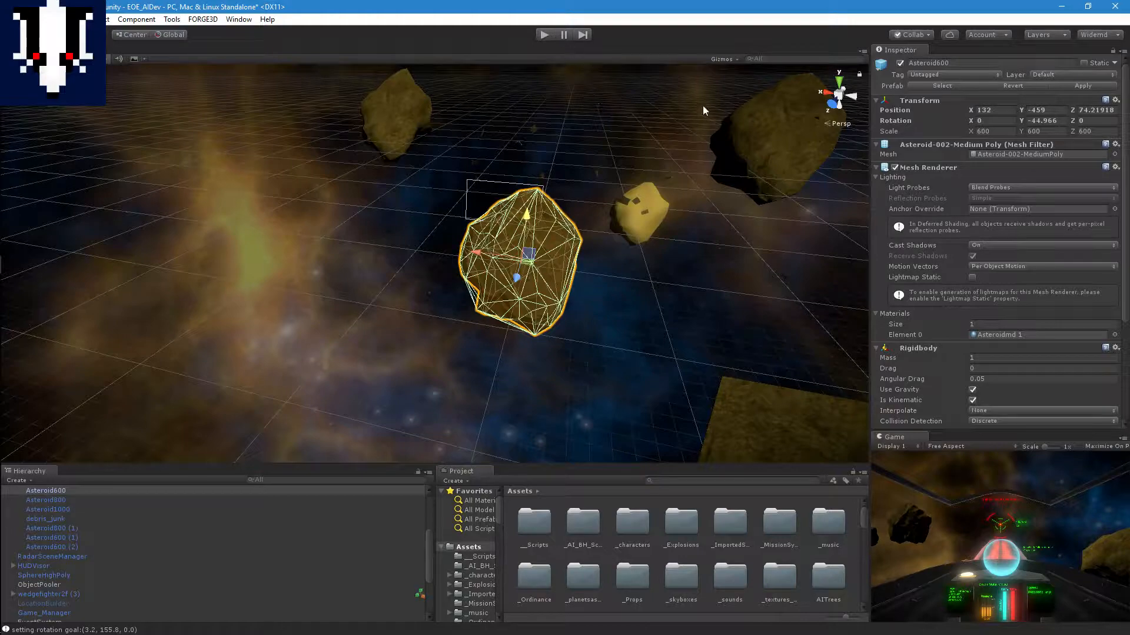
# Step: Move Asteroid600 along the Z axis to about Z 1180
pyautogui.click(838, 82)
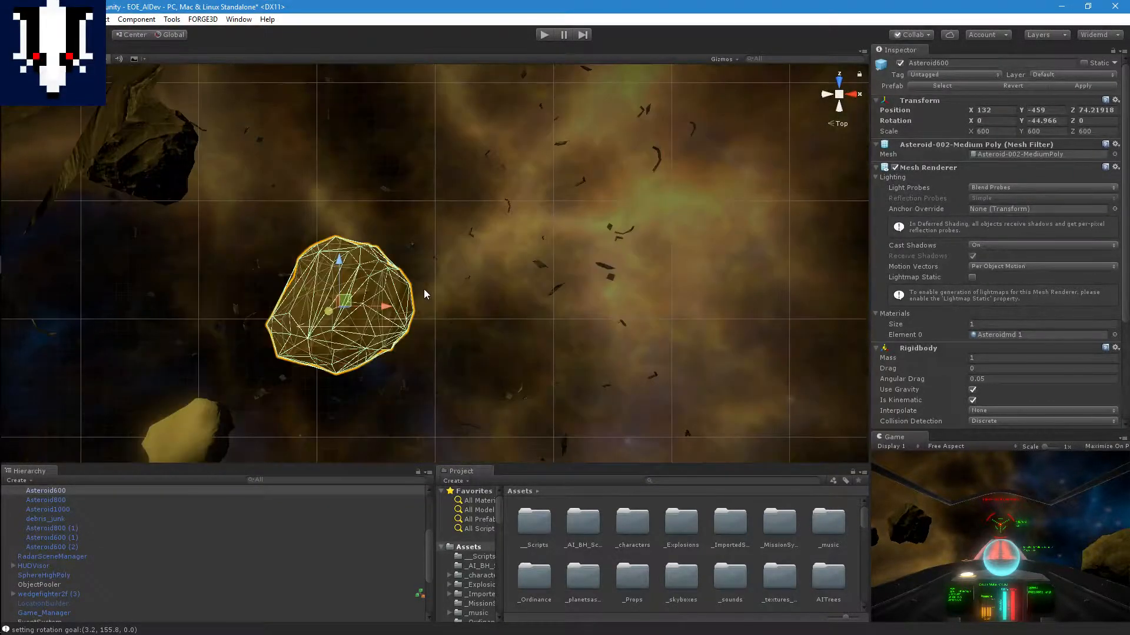
pyautogui.scroll(5, 464, 282)
pyautogui.moveTo(473, 278); pyautogui.dragTo(706, 240, button='right')
pyautogui.scroll(-10, 669, 247)
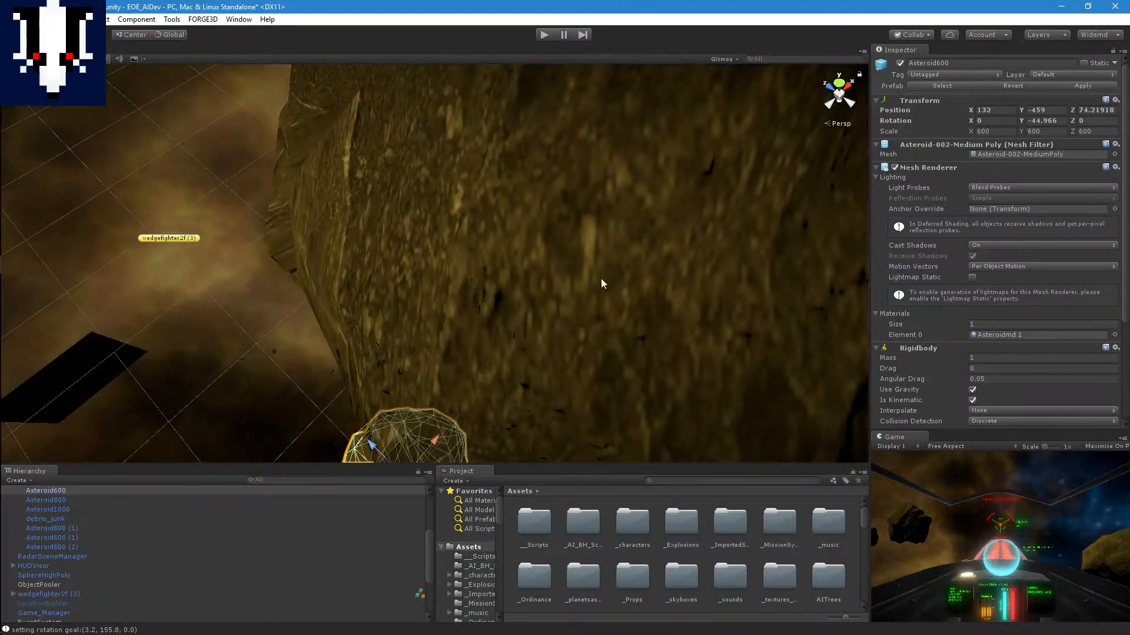
pyautogui.moveTo(601, 279); pyautogui.dragTo(700, 95, button='middle')
pyautogui.moveTo(568, 267); pyautogui.dragTo(741, 260, button='right')
pyautogui.moveTo(644, 270); pyautogui.dragTo(545, 279, button='right')
pyautogui.moveTo(521, 264); pyautogui.dragTo(495, 302)
pyautogui.scroll(5, 511, 292)
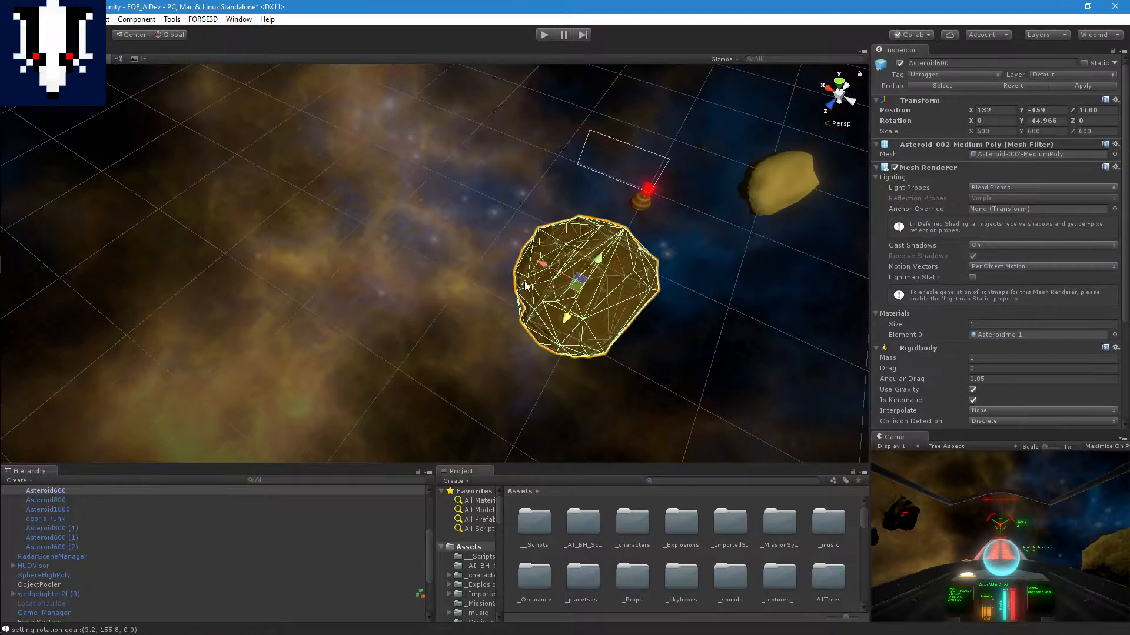
# Step: Shift Asteroid600 farther along Z to about 1356 and raise it to about Y -375
pyautogui.moveTo(609, 298); pyautogui.dragTo(529, 238, button='right')
pyautogui.moveTo(624, 335); pyautogui.dragTo(450, 327, button='middle')
pyautogui.scroll(3, 496, 294)
pyautogui.moveTo(316, 311); pyautogui.dragTo(280, 325)
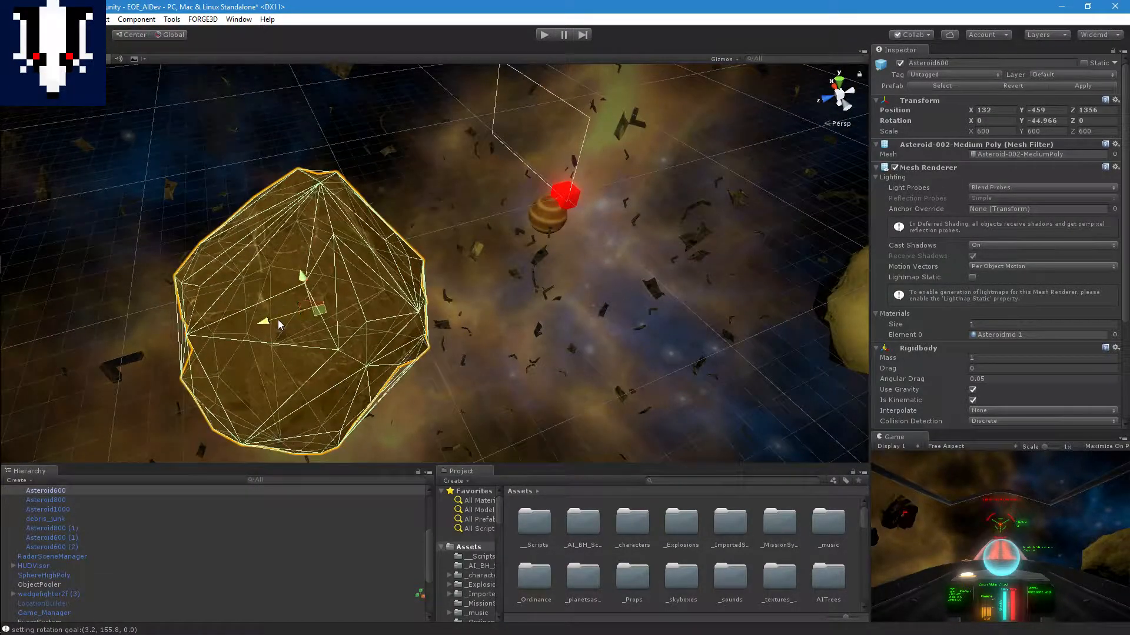
pyautogui.moveTo(299, 281); pyautogui.dragTo(295, 268)
# Step: Examine the placement of Asteroid600 between wedgefighter2f (3) and its target from several angles
pyautogui.moveTo(355, 284); pyautogui.dragTo(453, 251, button='middle')
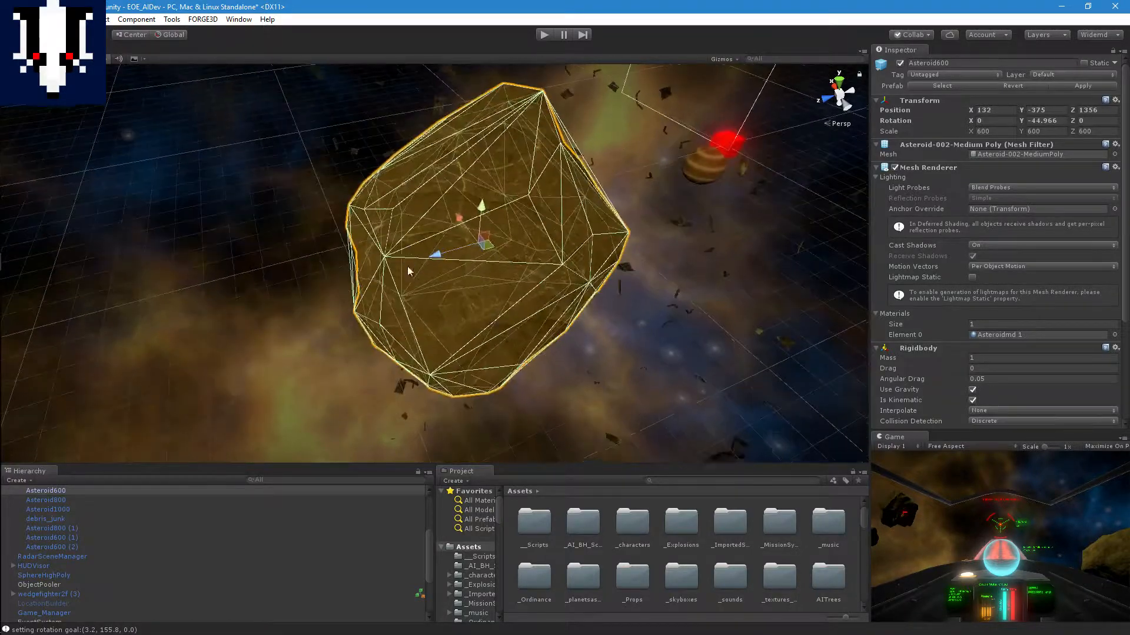
pyautogui.moveTo(215, 306); pyautogui.dragTo(354, 284, button='right')
pyautogui.moveTo(315, 285); pyautogui.dragTo(695, 219, button='middle')
pyautogui.moveTo(695, 219); pyautogui.dragTo(701, 237, button='right')
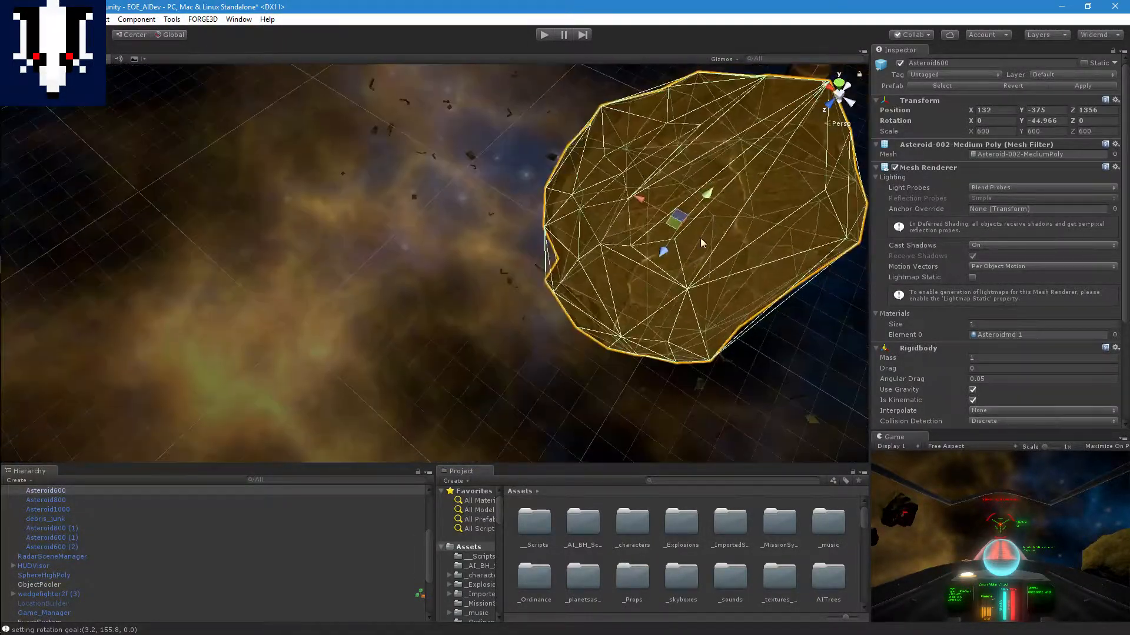
pyautogui.moveTo(700, 237); pyautogui.dragTo(670, 206, button='middle')
pyautogui.moveTo(605, 241); pyautogui.dragTo(640, 206, button='right')
pyautogui.moveTo(562, 332); pyautogui.dragTo(559, 278, button='middle')
pyautogui.scroll(-7, 570, 281)
pyautogui.moveTo(531, 179); pyautogui.dragTo(517, 169, button='right')
pyautogui.moveTo(518, 169); pyautogui.dragTo(472, 217, button='middle')
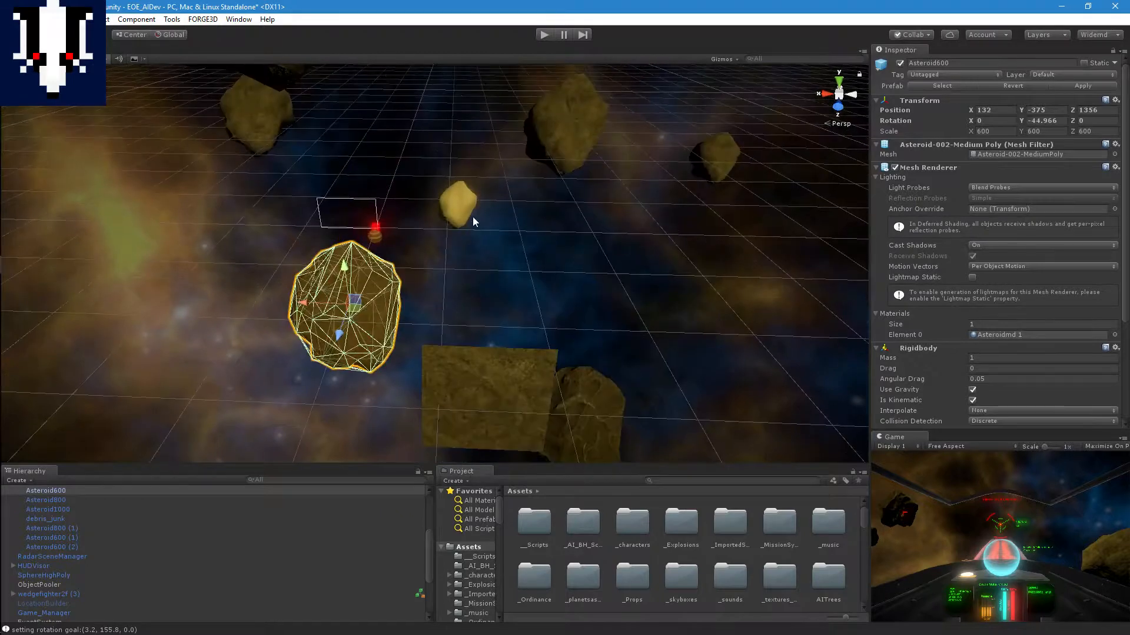
pyautogui.moveTo(472, 217)
pyautogui.mouseDown(button='right')
pyautogui.moveTo(328, 360)
pyautogui.moveTo(454, 272)
pyautogui.moveTo(490, 209)
pyautogui.mouseUp(button='right')
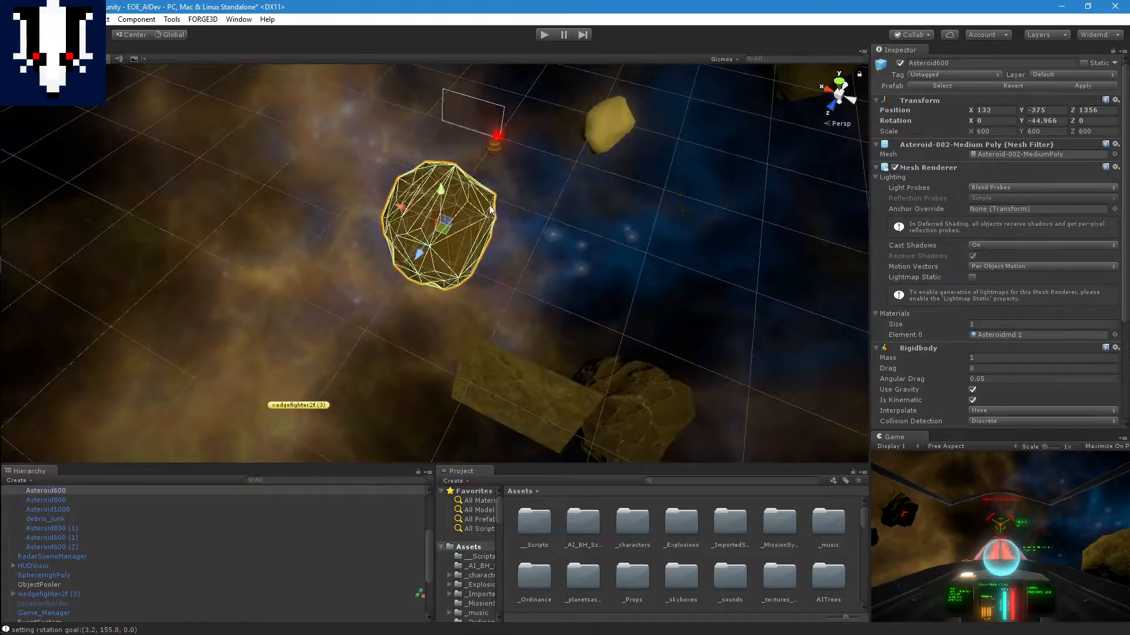
# Step: Run the scene in Play mode and follow wedgefighter2f (3) as it approaches and skirts Asteroid600
pyautogui.click(543, 37)
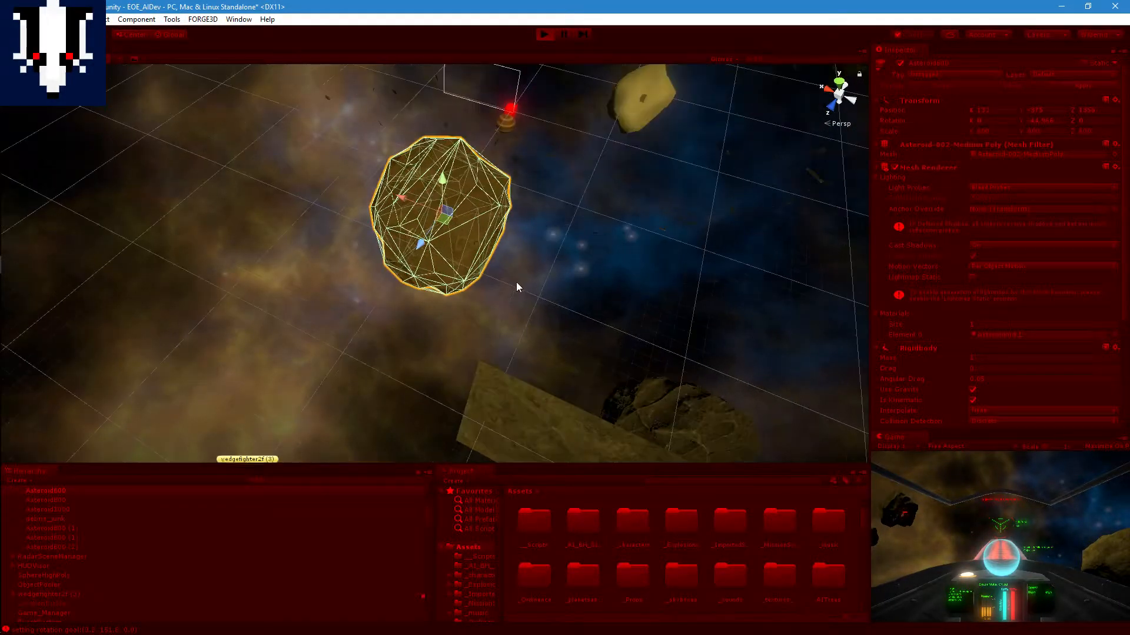
pyautogui.scroll(3, 516, 286)
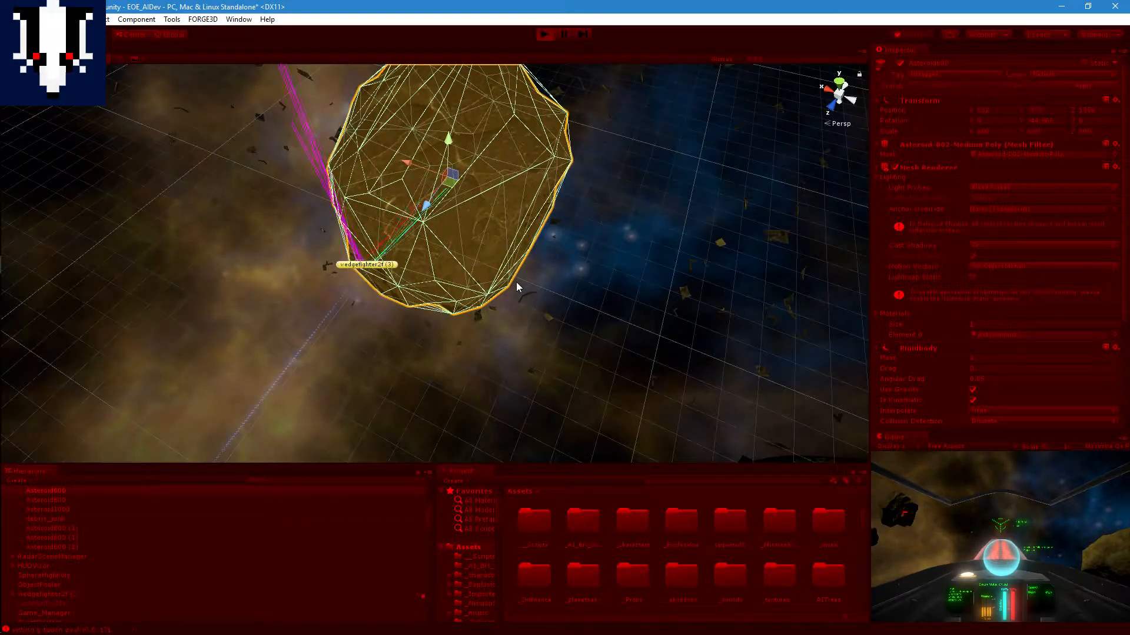
pyautogui.scroll(-5, 517, 282)
pyautogui.scroll(6, 514, 279)
pyautogui.moveTo(512, 284); pyautogui.dragTo(454, 318, button='middle')
pyautogui.moveTo(454, 318); pyautogui.dragTo(397, 292, button='right')
pyautogui.moveTo(397, 291)
pyautogui.mouseDown(button='middle')
pyautogui.moveTo(431, 247)
pyautogui.moveTo(404, 282)
pyautogui.moveTo(416, 285)
pyautogui.mouseUp(button='middle')
pyautogui.scroll(3, 403, 281)
pyautogui.scroll(-5, 404, 284)
pyautogui.scroll(1, 430, 290)
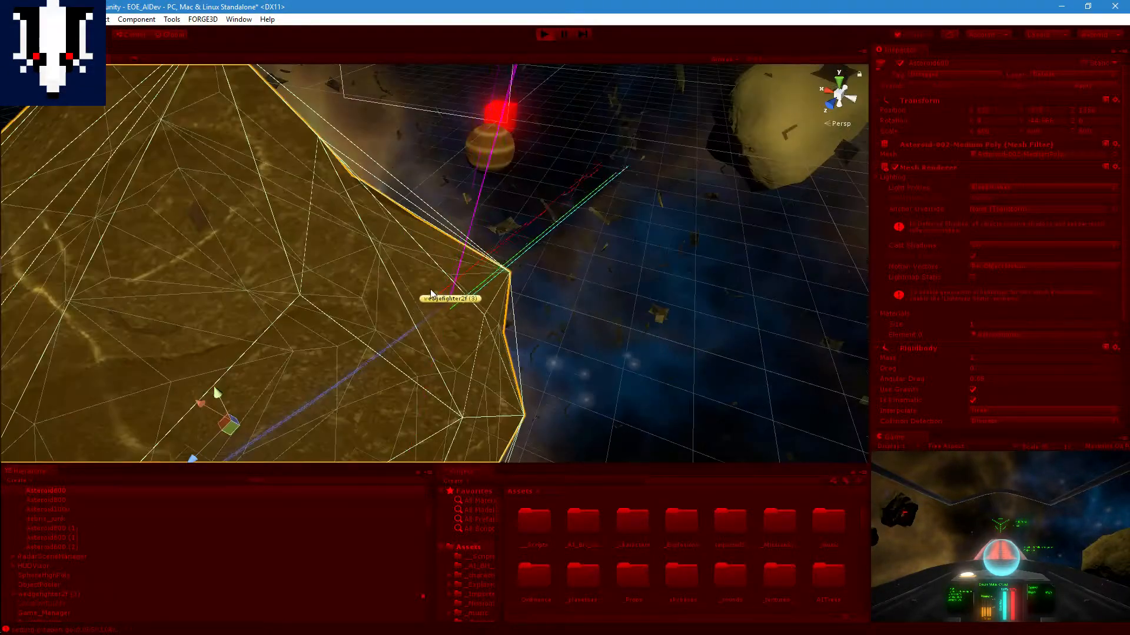
# Step: Follow the fighter's trail past the edge of Asteroid600 to the target, and stop Play mode
pyautogui.scroll(2, 430, 290)
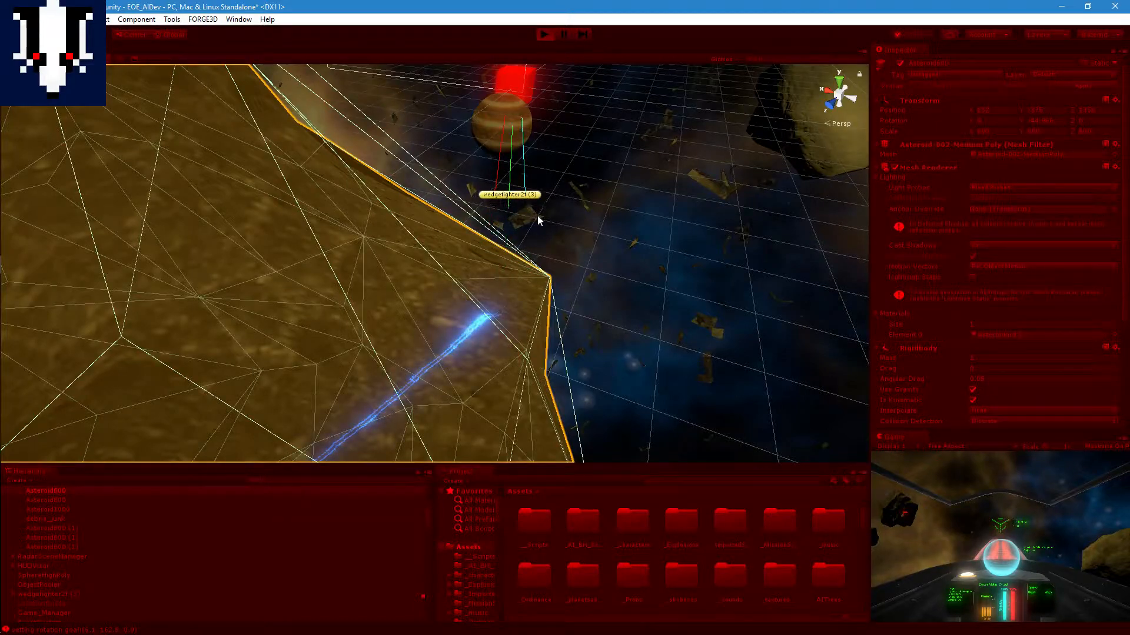
pyautogui.moveTo(537, 215); pyautogui.dragTo(526, 255, button='middle')
pyautogui.moveTo(545, 309); pyautogui.dragTo(527, 285, button='middle')
pyautogui.scroll(-3, 550, 293)
pyautogui.moveTo(556, 227); pyautogui.dragTo(571, 246, button='middle')
pyautogui.scroll(2, 635, 205)
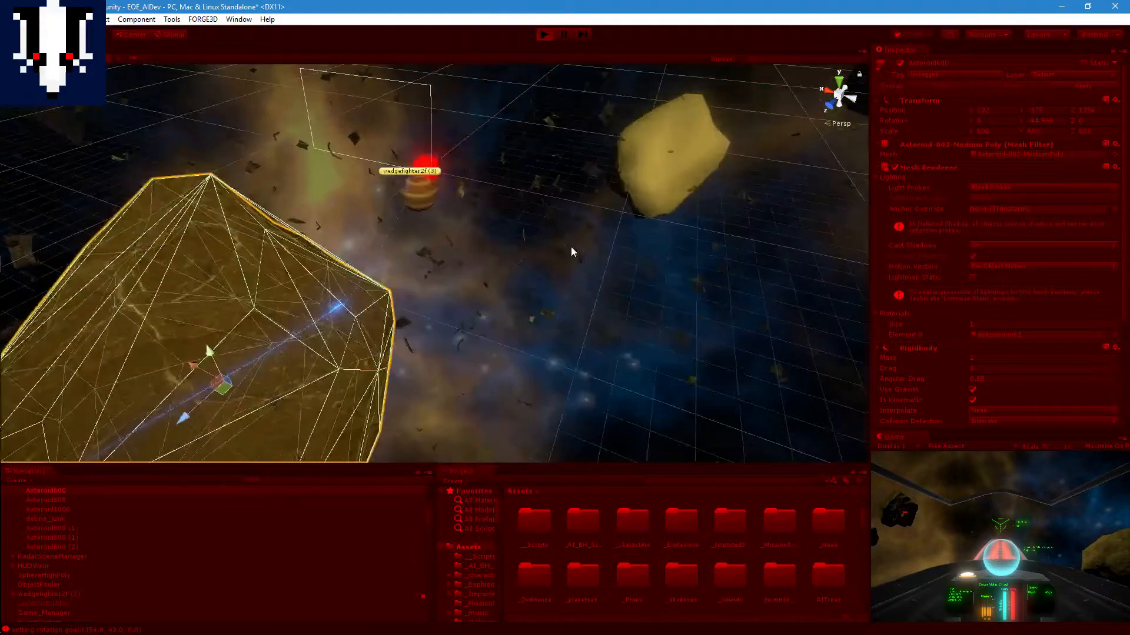
pyautogui.scroll(-3, 570, 245)
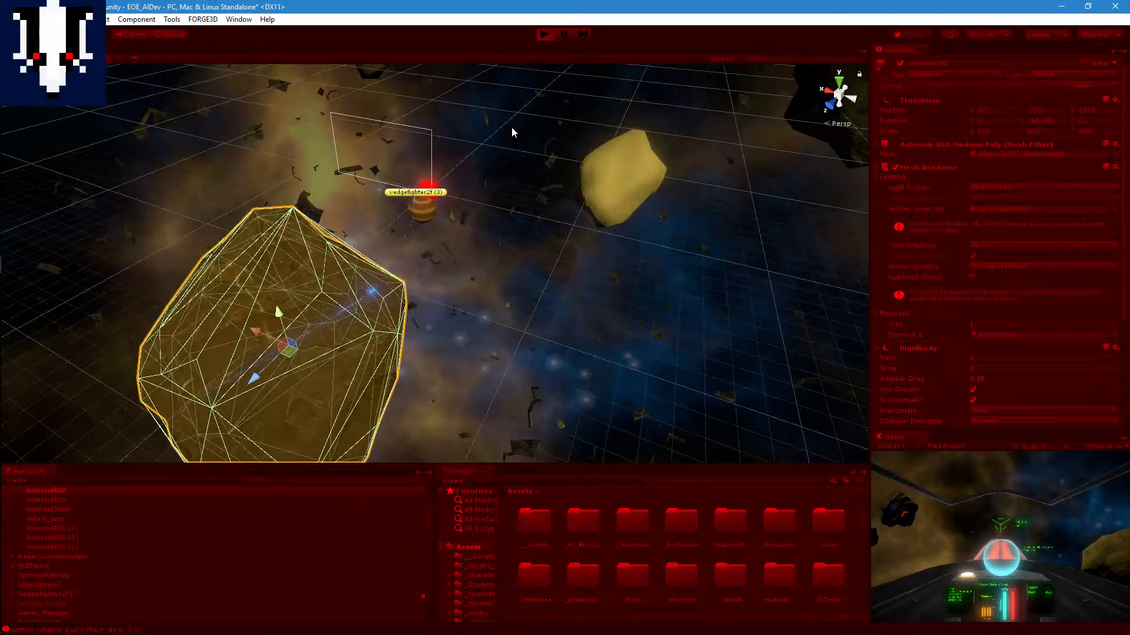
pyautogui.click(544, 34)
pyautogui.scroll(3, 485, 204)
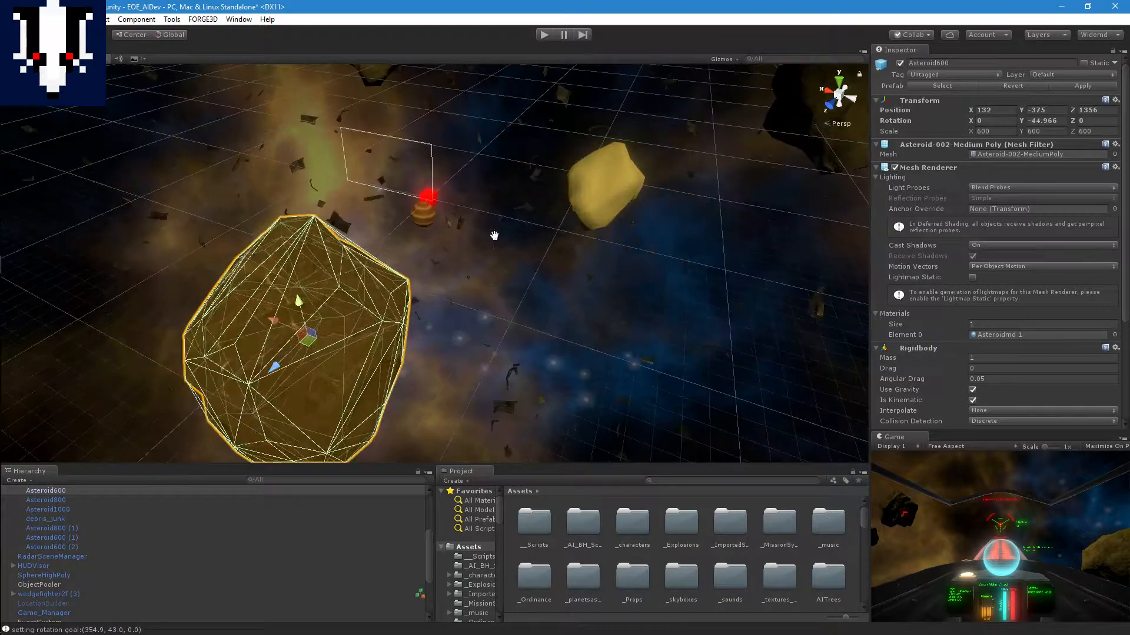
# Step: Move the Cube (7) slab beside Asteroid600, to about X -466, Z 1181
pyautogui.moveTo(493, 234); pyautogui.dragTo(556, 247, button='middle')
pyautogui.scroll(-3, 602, 199)
pyautogui.scroll(4, 574, 227)
pyautogui.scroll(-5, 553, 250)
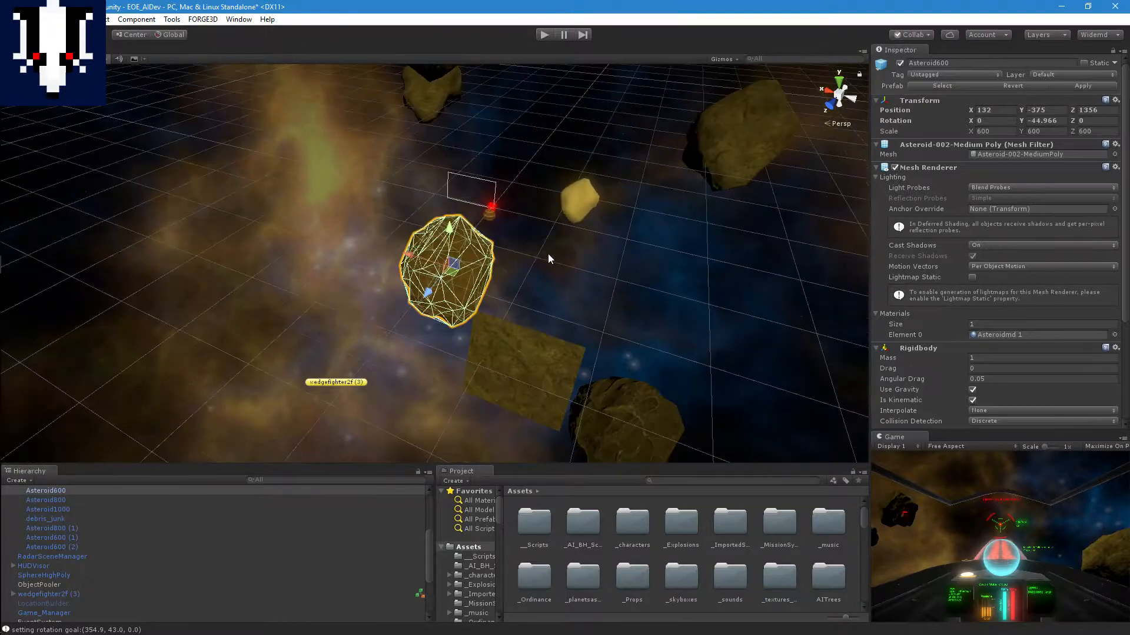
pyautogui.click(531, 349)
pyautogui.moveTo(501, 403); pyautogui.dragTo(424, 255)
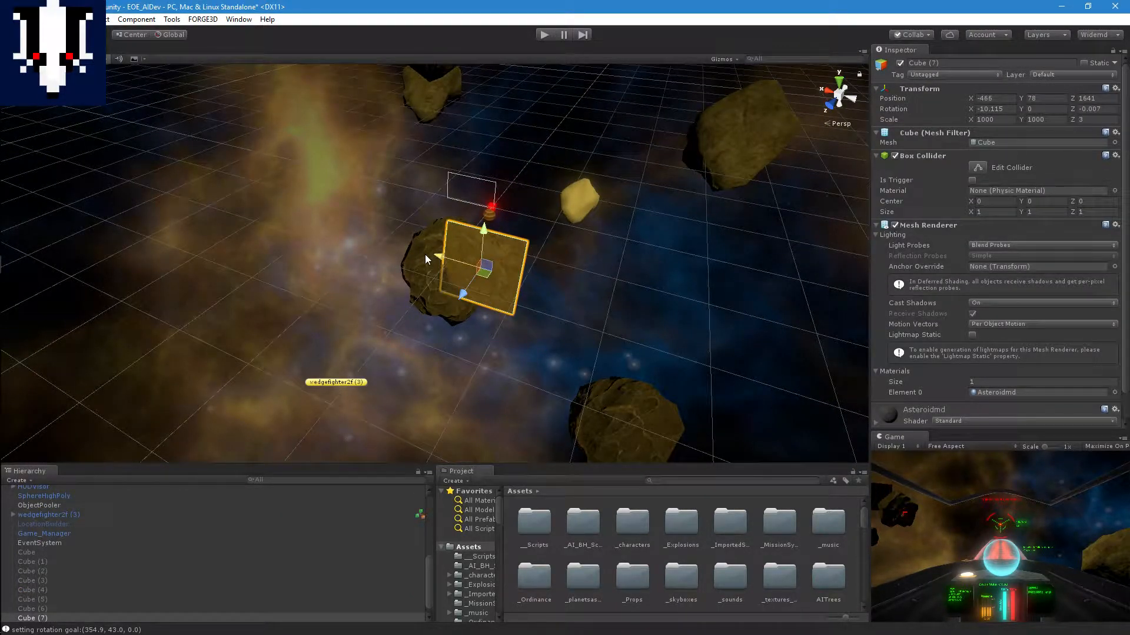
pyautogui.moveTo(458, 291); pyautogui.dragTo(541, 224, button='middle')
pyautogui.moveTo(520, 324); pyautogui.dragTo(532, 285, button='right')
pyautogui.moveTo(532, 285); pyautogui.dragTo(543, 257)
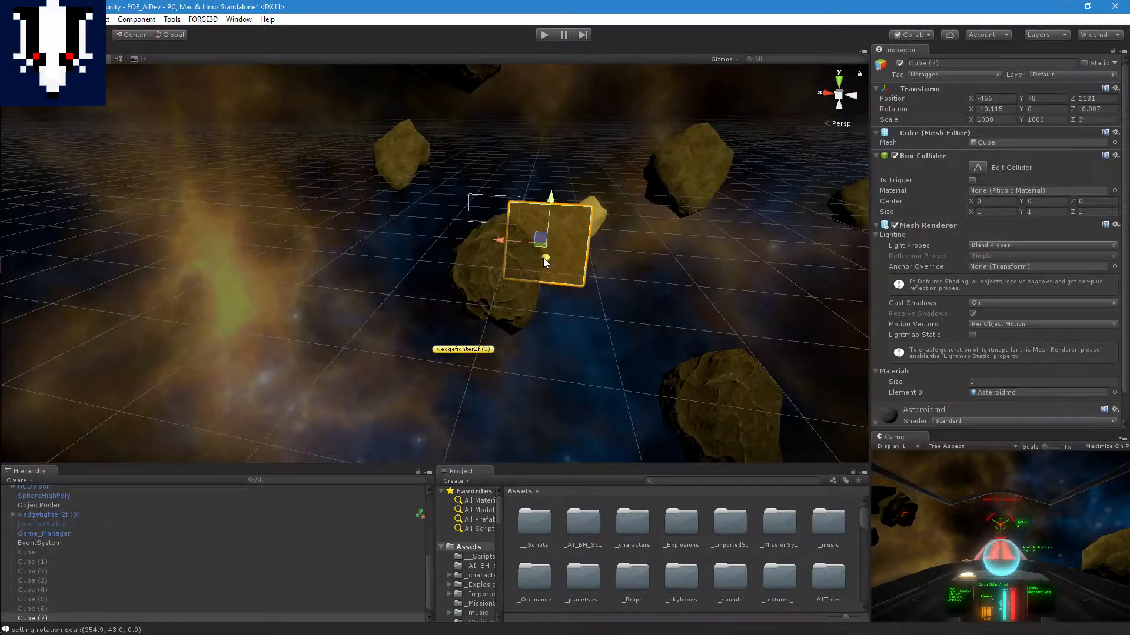
# Step: Run the scene again and follow wedgefighter2f (3) as it flies around Asteroid600 and the Cube (7) slab
pyautogui.click(544, 34)
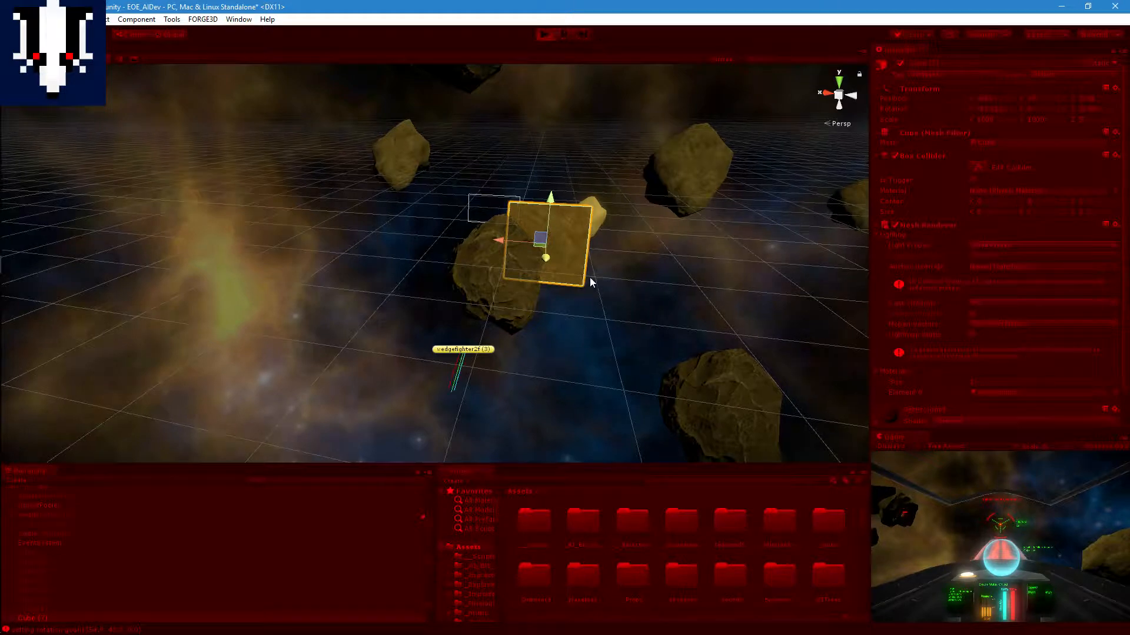
pyautogui.scroll(3, 590, 277)
pyautogui.moveTo(615, 291); pyautogui.dragTo(593, 284, button='middle')
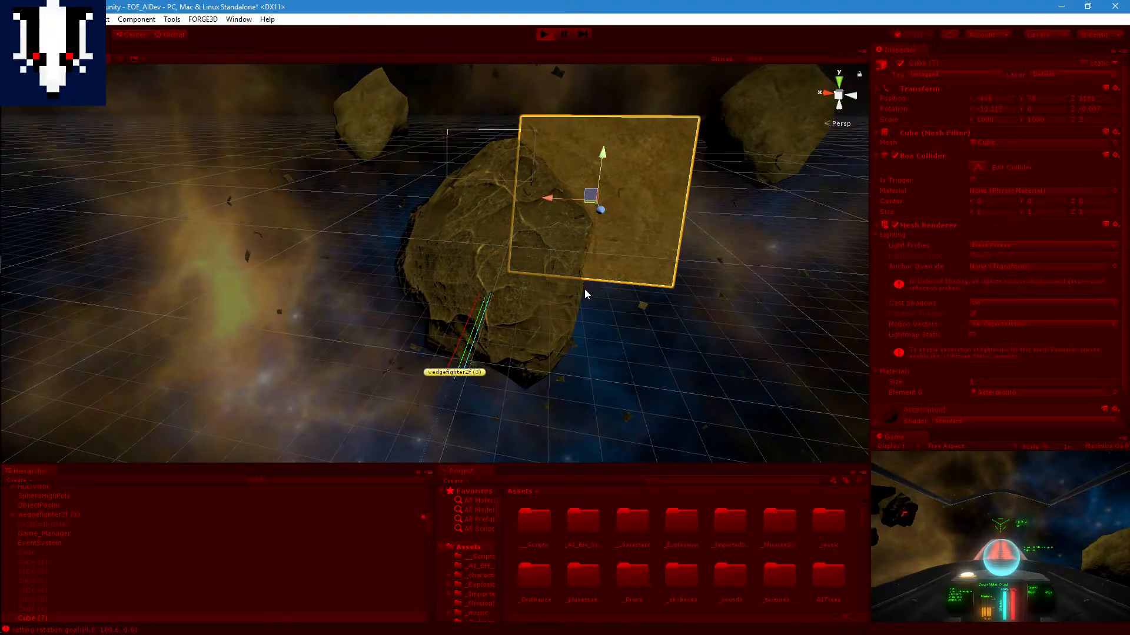
pyautogui.scroll(2, 589, 288)
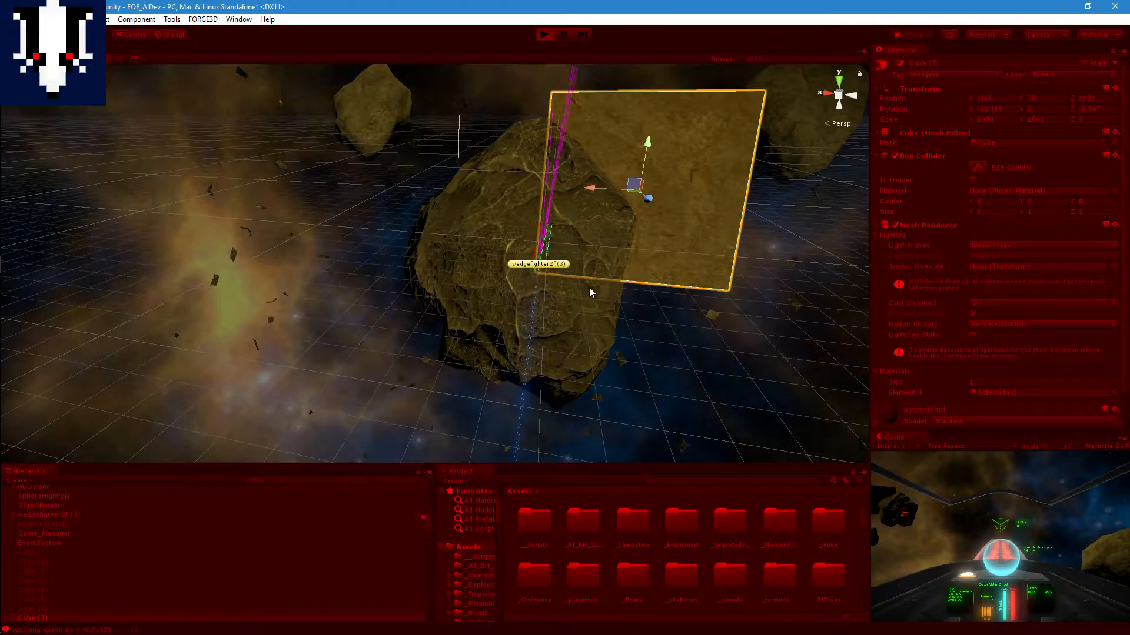
pyautogui.moveTo(595, 253); pyautogui.dragTo(581, 281, button='middle')
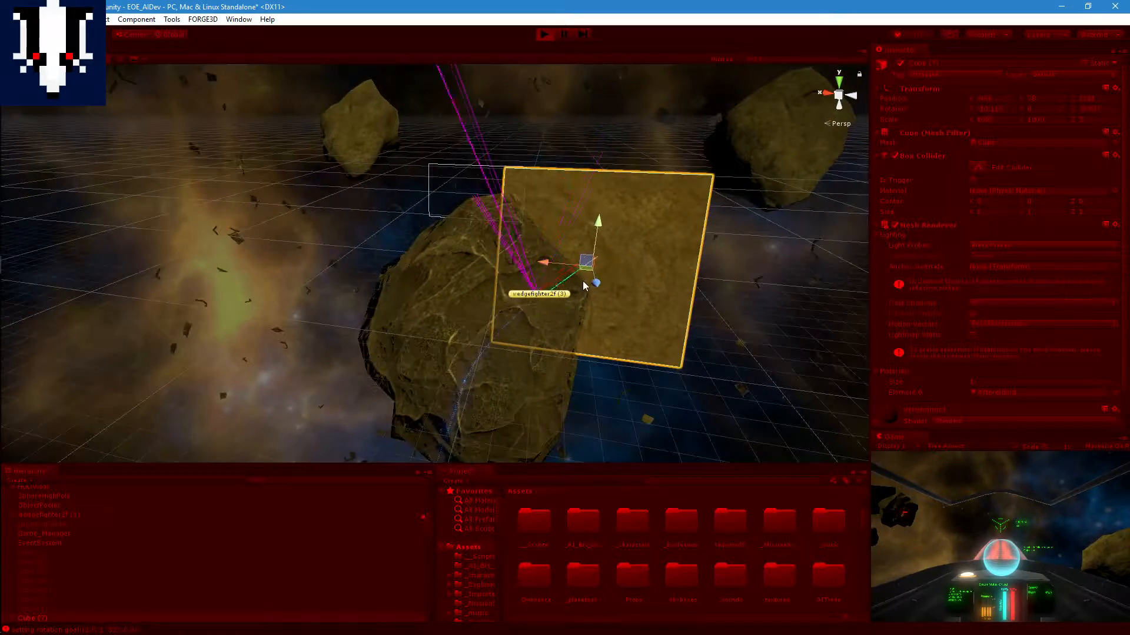
pyautogui.moveTo(666, 267); pyautogui.dragTo(587, 291, button='middle')
pyautogui.scroll(5, 567, 303)
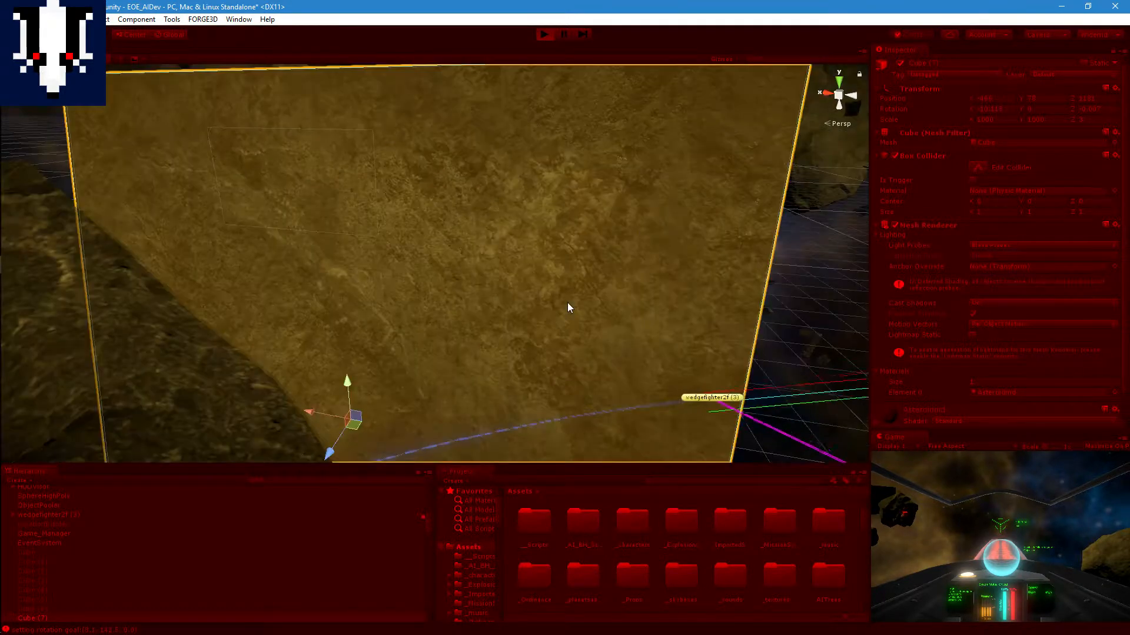
# Step: Examine the fighter's trail around the slab's far edge towards the target, and stop Play mode
pyautogui.scroll(-3, 723, 326)
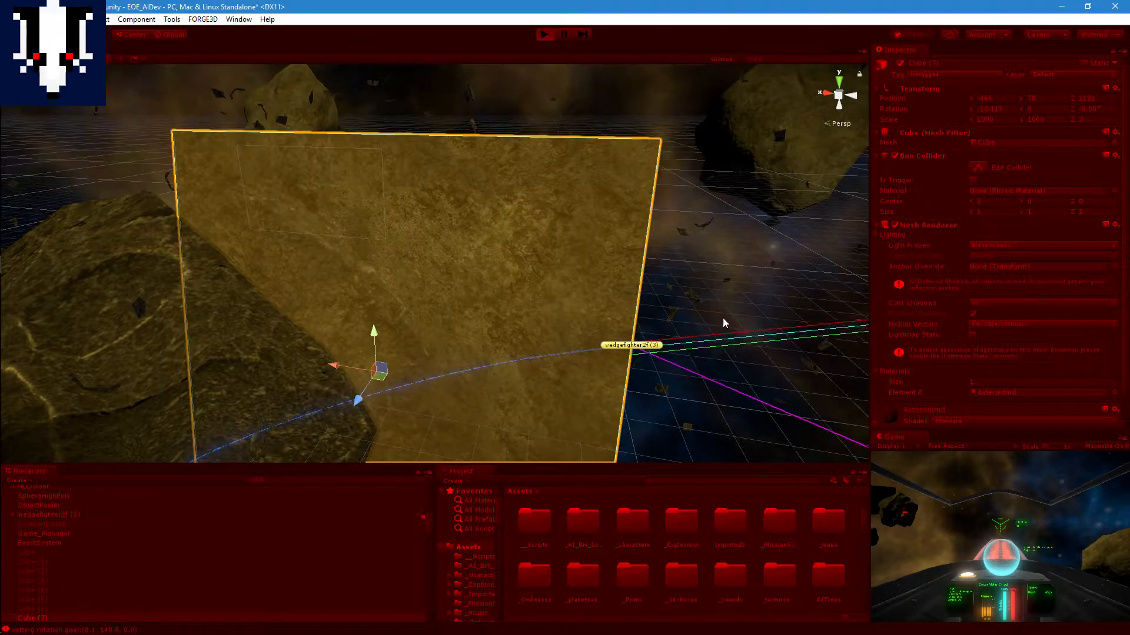
pyautogui.moveTo(711, 308); pyautogui.dragTo(653, 241, button='middle')
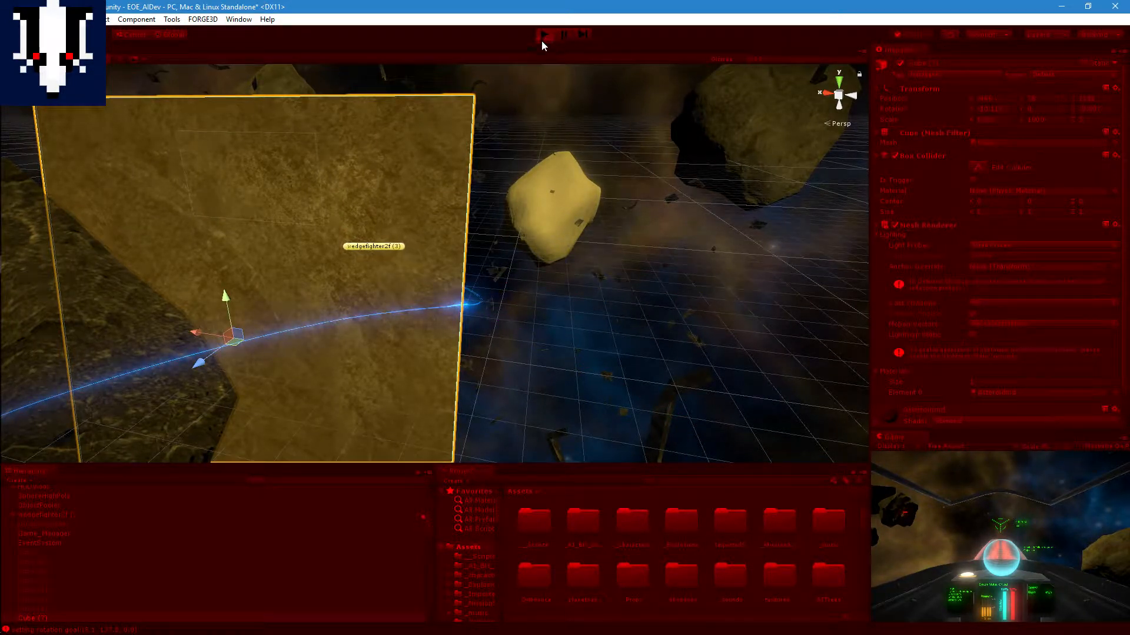
pyautogui.moveTo(455, 118); pyautogui.dragTo(458, 154, button='middle')
pyautogui.moveTo(458, 154); pyautogui.dragTo(426, 226, button='right')
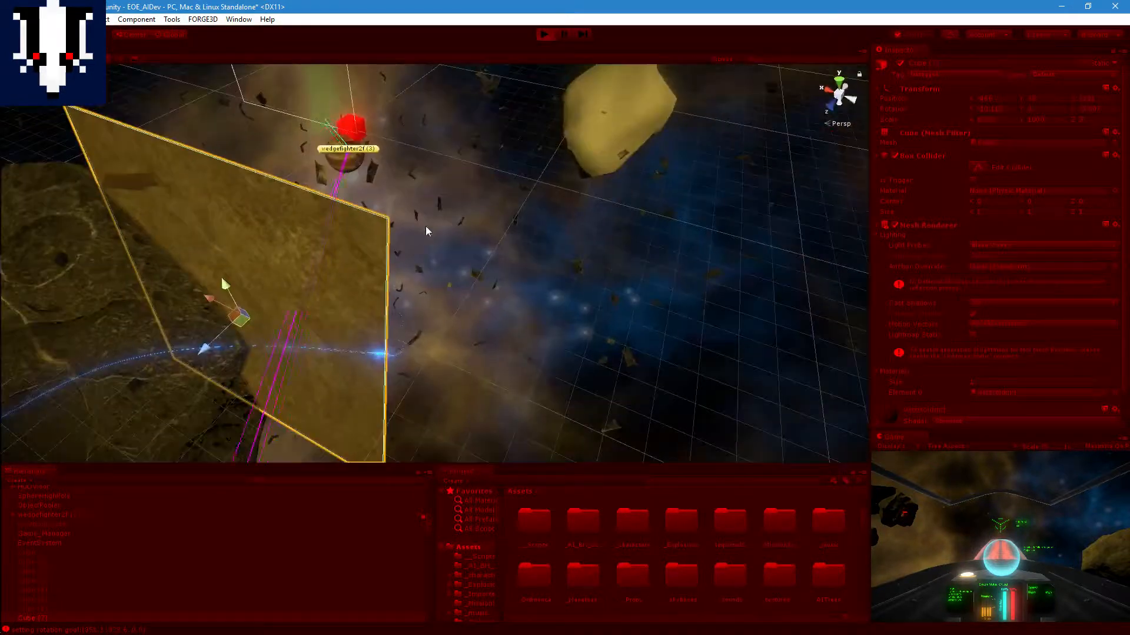
pyautogui.moveTo(425, 226); pyautogui.dragTo(482, 288, button='middle')
pyautogui.click(546, 36)
# Step: Enable the Scene Loader script on Game_Manager
pyautogui.moveTo(551, 180); pyautogui.dragTo(591, 133, button='middle')
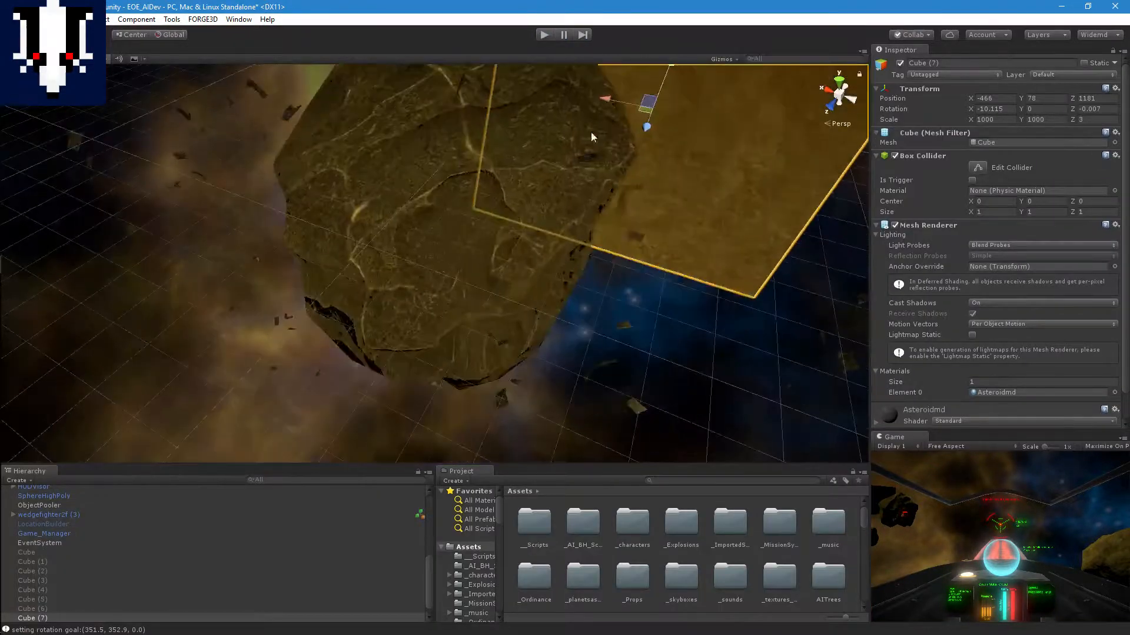
pyautogui.scroll(-6, 588, 136)
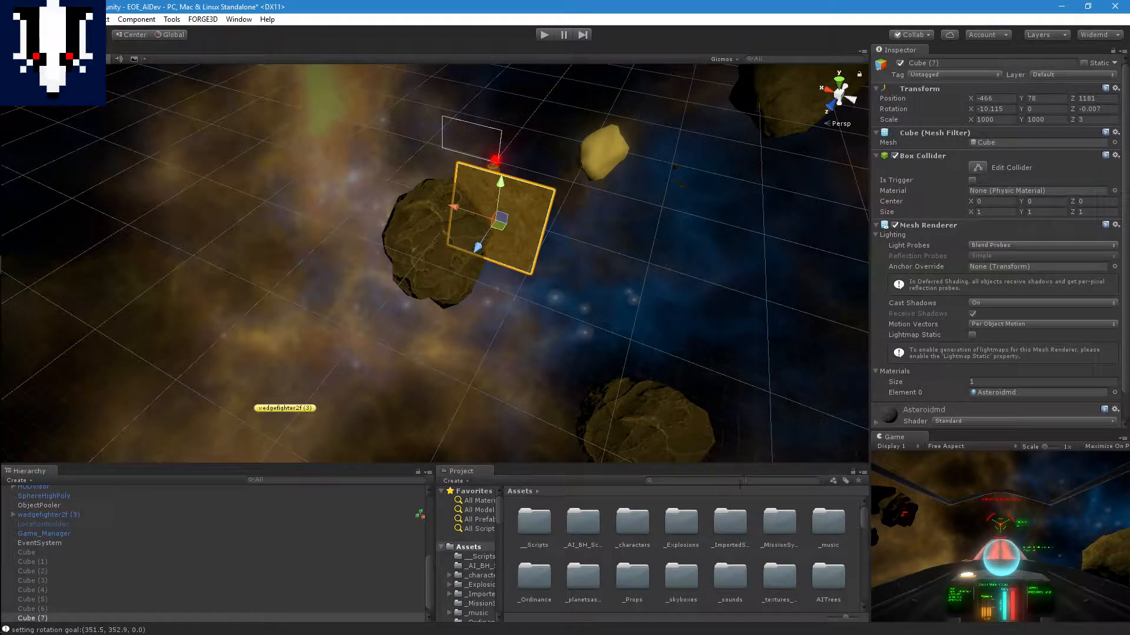
pyautogui.scroll(-3, 461, 570)
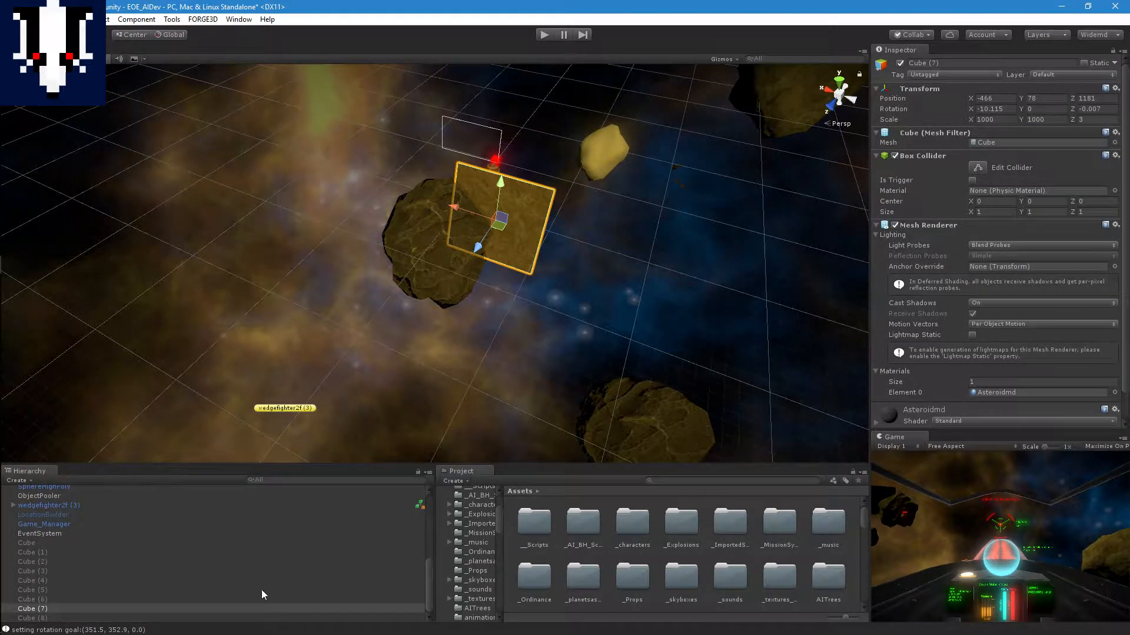
pyautogui.scroll(10, 182, 598)
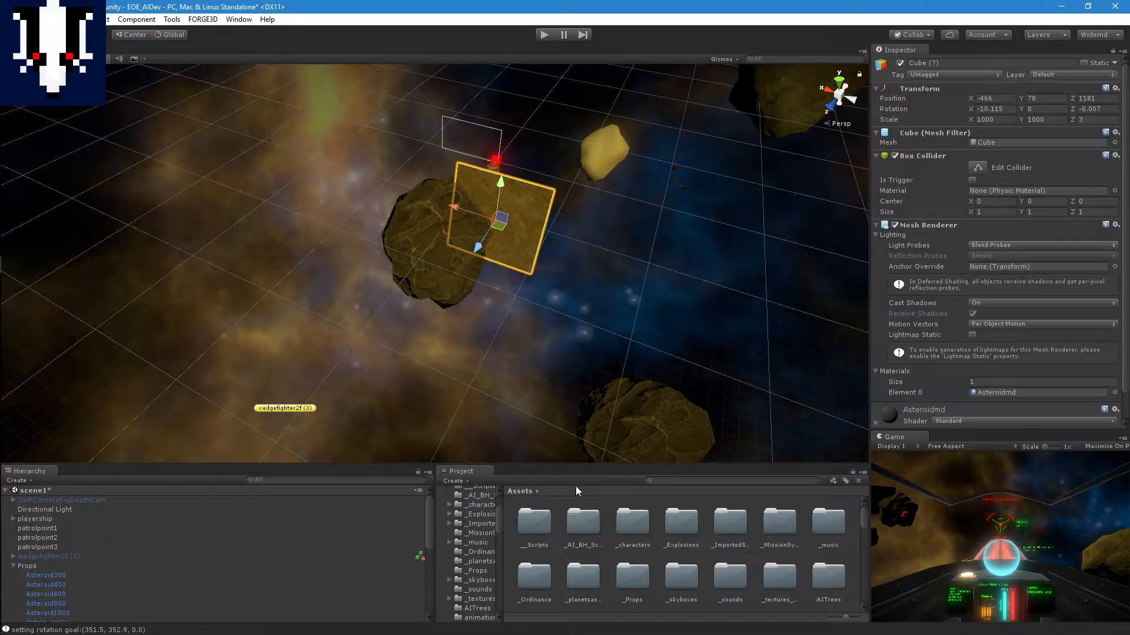
pyautogui.scroll(-10, 117, 564)
pyautogui.click(31, 527)
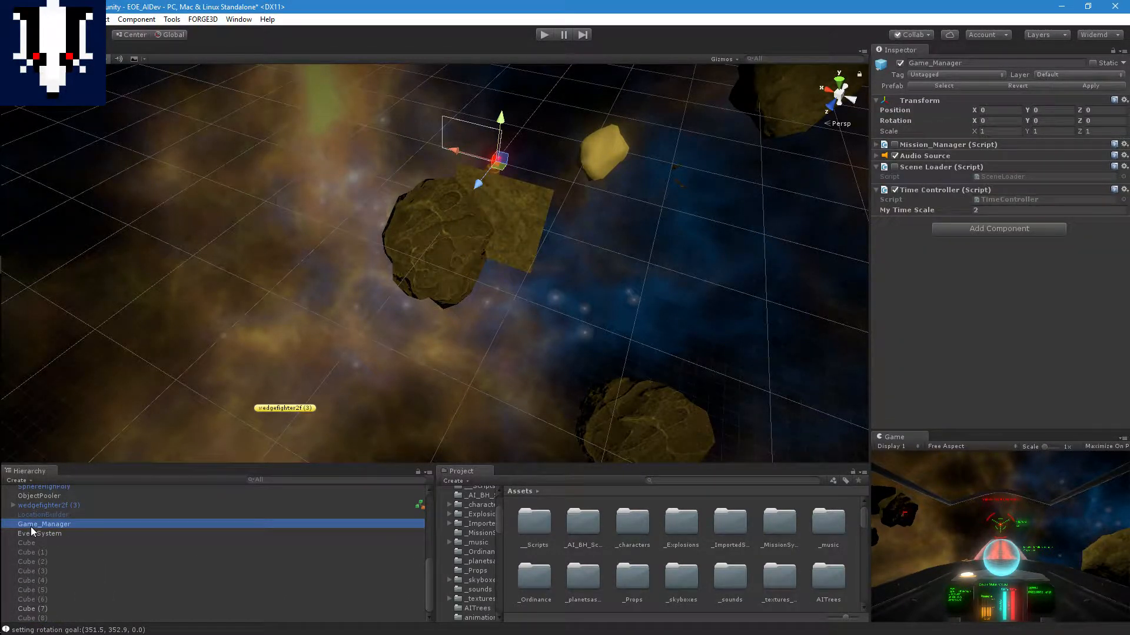
pyautogui.click(895, 167)
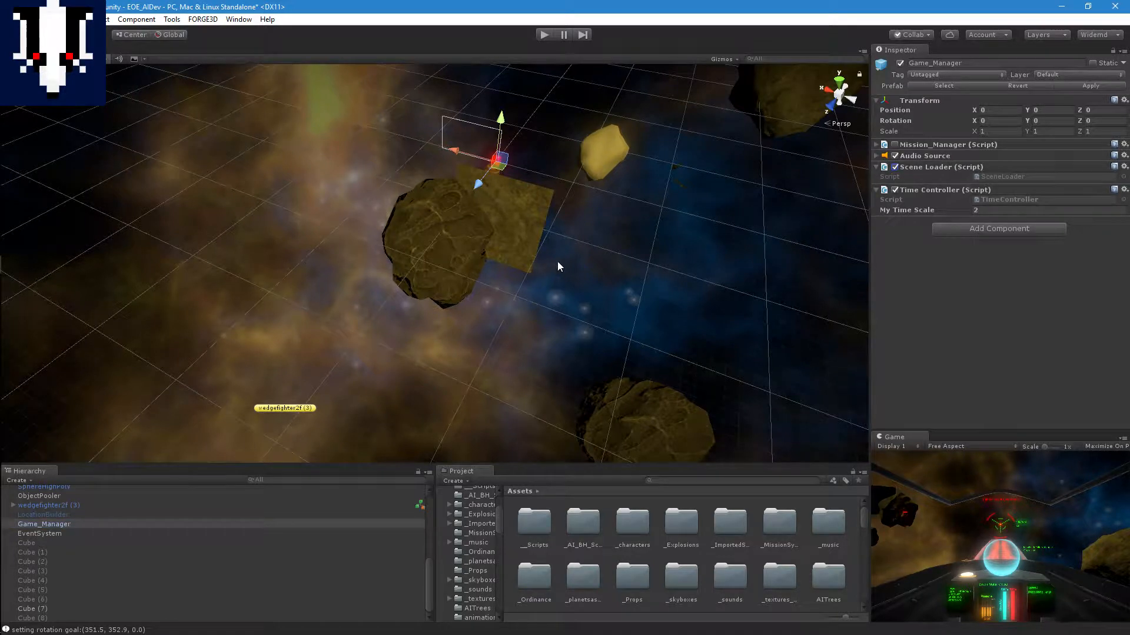
# Step: Run the scene with Scene Loader enabled and examine the large ship structure behind the obstacles
pyautogui.click(542, 35)
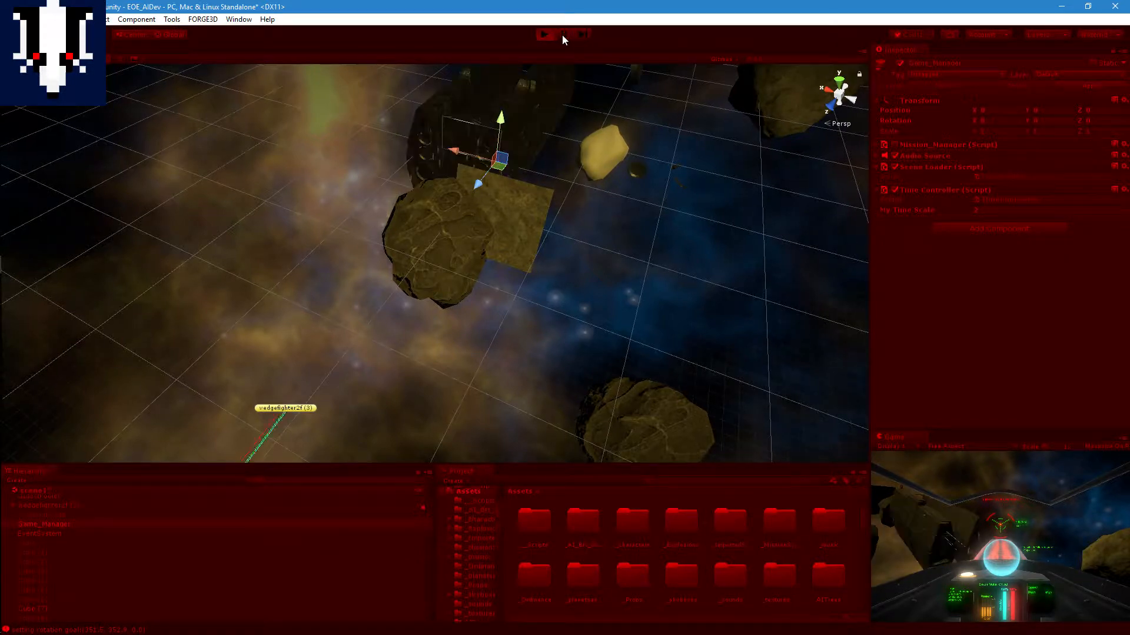
pyautogui.moveTo(566, 113); pyautogui.dragTo(544, 202, button='middle')
pyautogui.scroll(5, 583, 220)
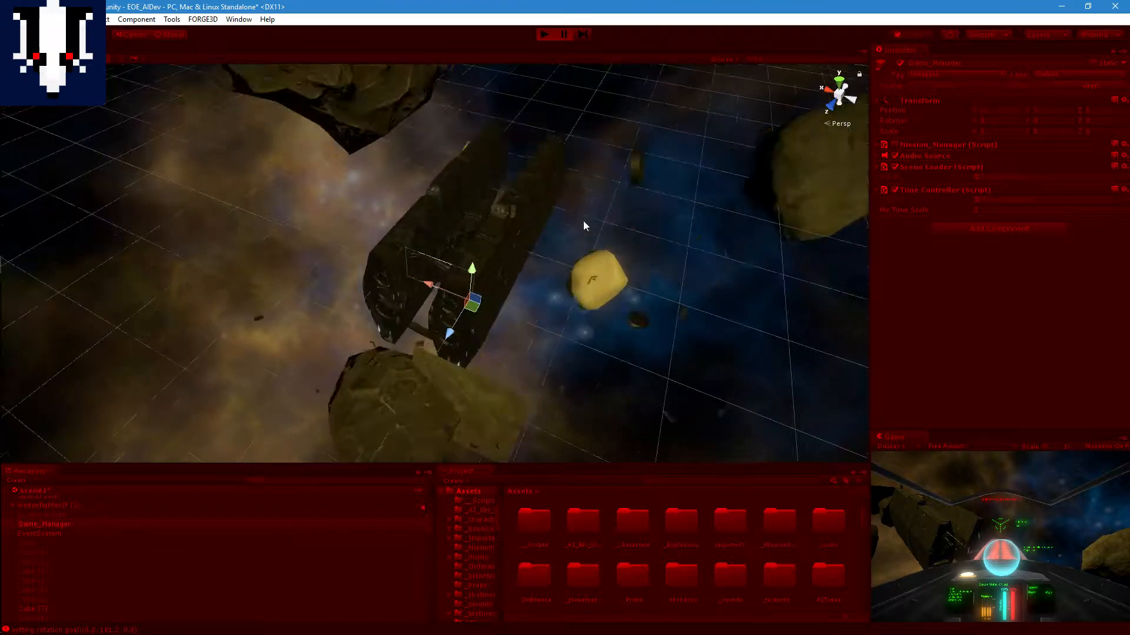
pyautogui.moveTo(589, 250); pyautogui.dragTo(642, 223, button='middle')
pyautogui.moveTo(660, 285); pyautogui.dragTo(678, 171)
pyautogui.moveTo(679, 171); pyautogui.dragTo(571, 262, button='middle')
# Step: Try to move Game_Manager between the halves of the large ship, and undo the last moves
pyautogui.moveTo(535, 302); pyautogui.dragTo(569, 212)
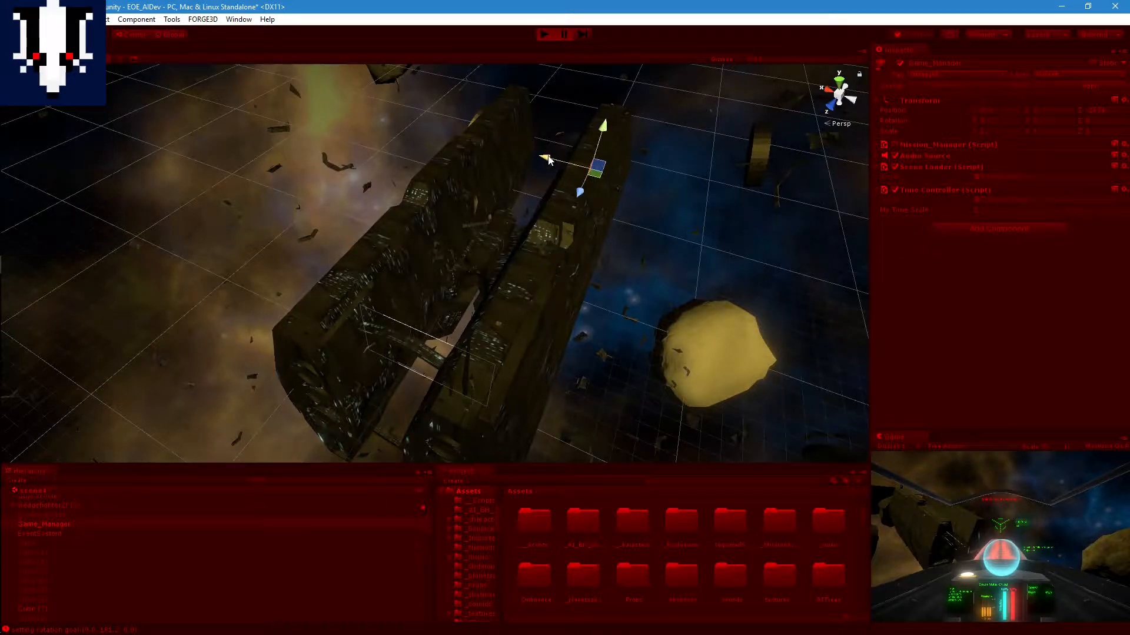
pyautogui.moveTo(547, 160); pyautogui.dragTo(506, 146)
pyautogui.scroll(3, 564, 139)
pyautogui.moveTo(563, 144); pyautogui.dragTo(536, 210, button='middle')
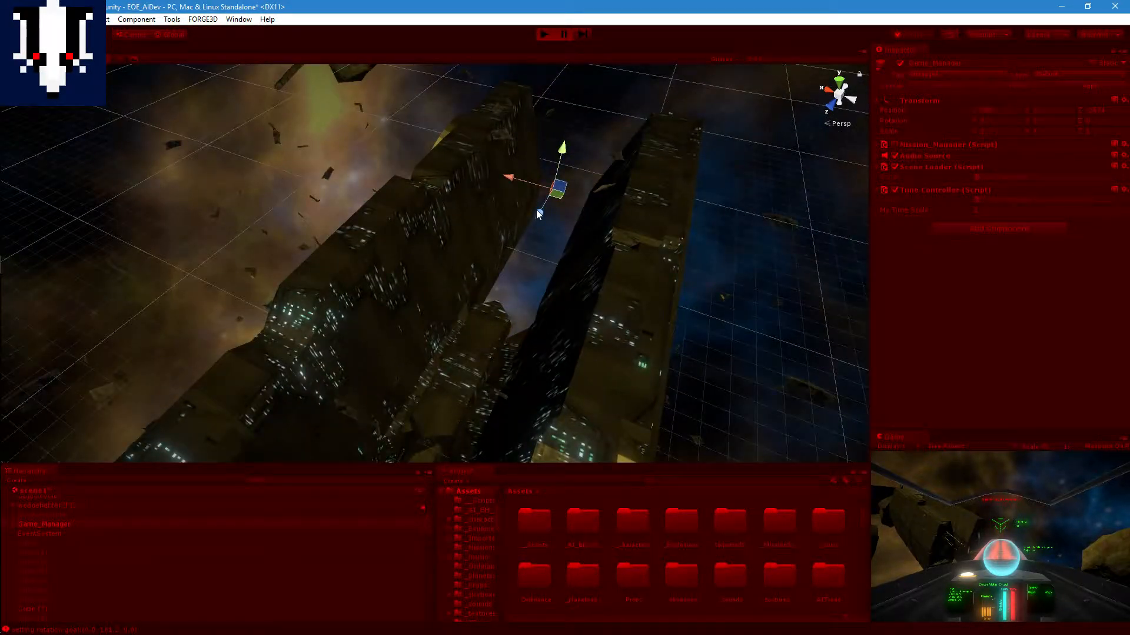
pyautogui.hotkey('ctrl', 'z')
pyautogui.hotkey('ctrl', 'z')
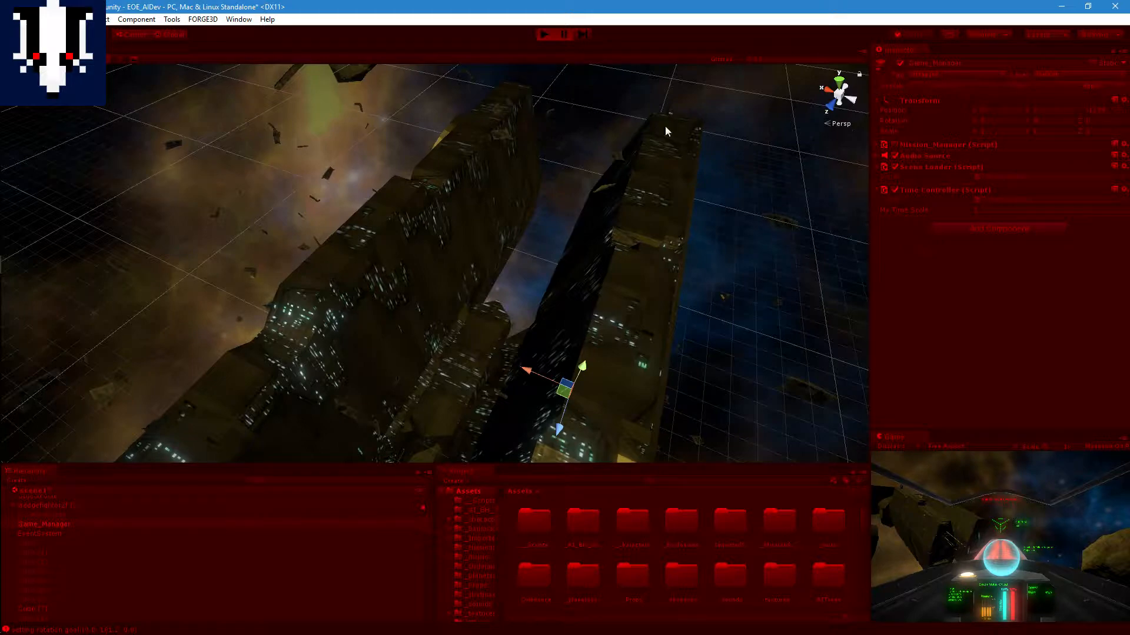
# Step: Examine the large ship near the asteroid, focus the view on the inactive Cube, and stop Play mode
pyautogui.scroll(-4, 555, 252)
pyautogui.moveTo(494, 432); pyautogui.dragTo(618, 270, button='middle')
pyautogui.keyDown('alt'); pyautogui.moveTo(617, 265); pyautogui.dragTo(596, 293); pyautogui.keyUp('alt')
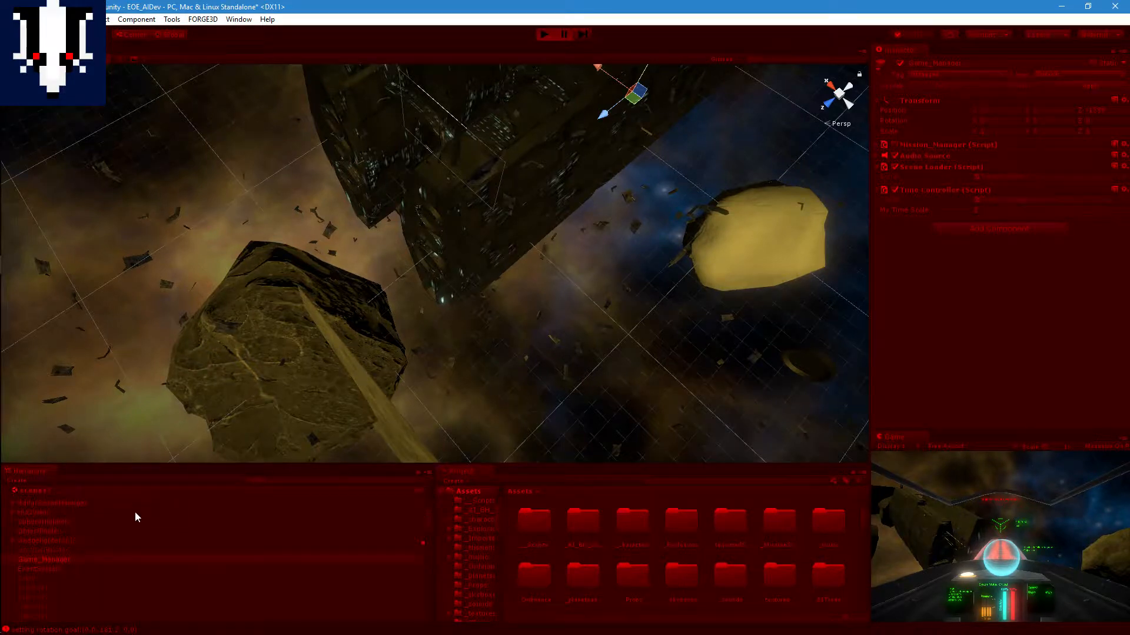
pyautogui.click(73, 579)
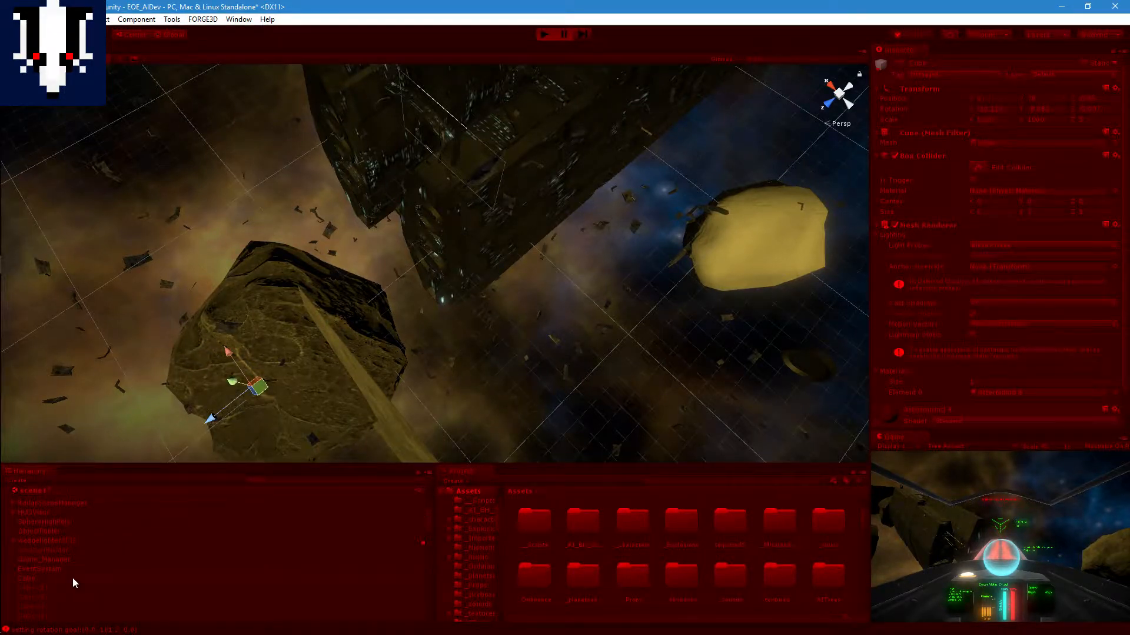
pyautogui.press('f')
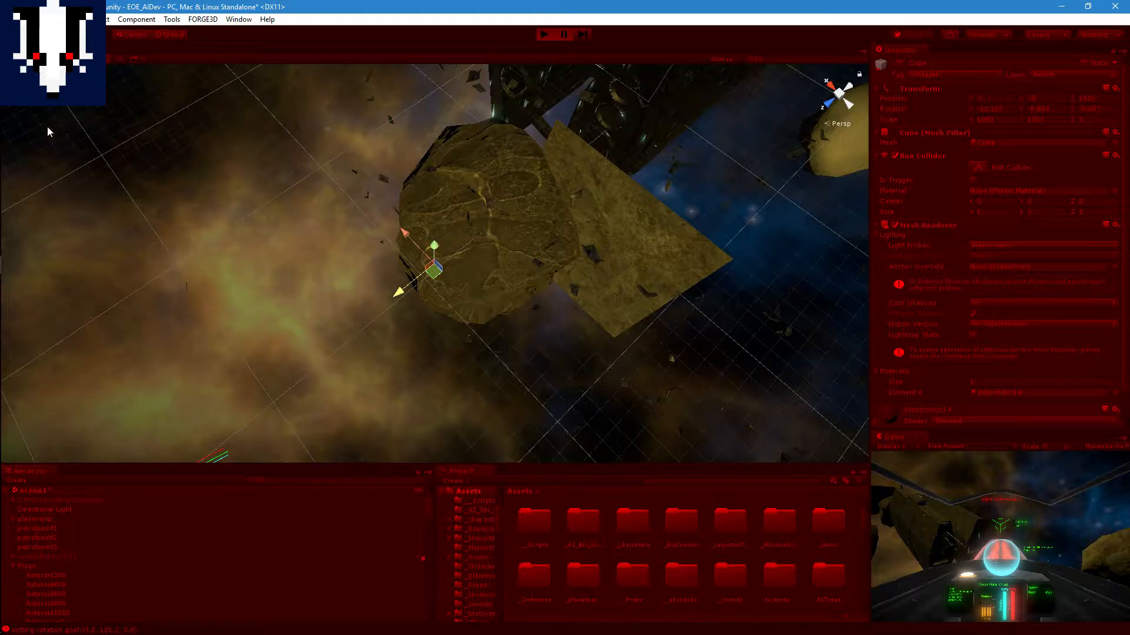
pyautogui.click(549, 34)
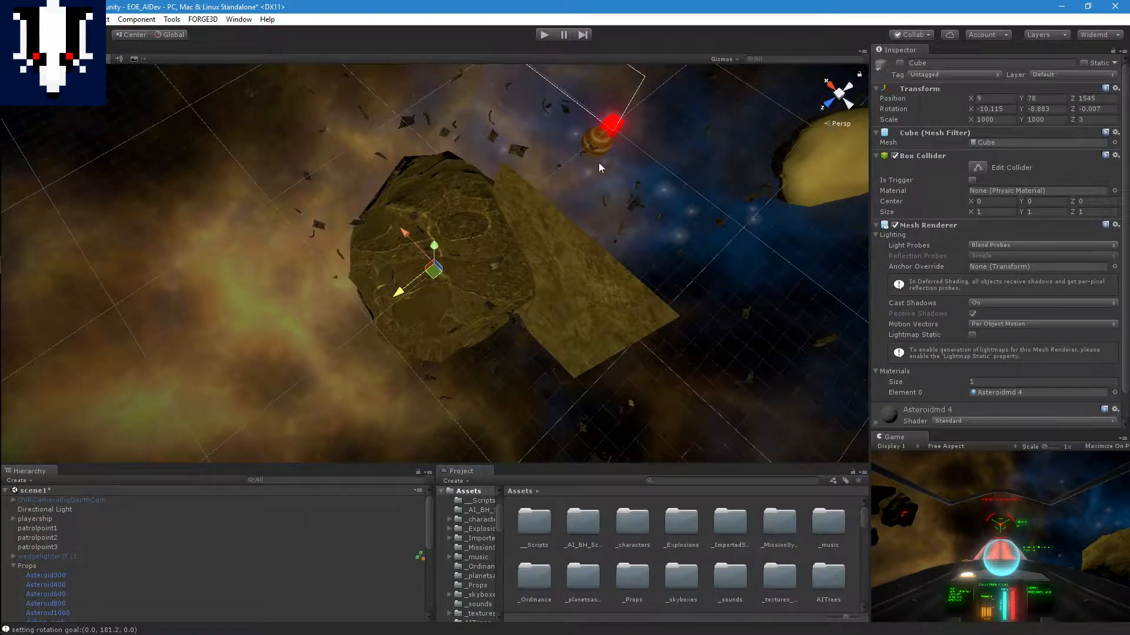
# Step: Move patrolpoint1 along the Z axis to about -2595
pyautogui.click(612, 125)
pyautogui.moveTo(637, 151); pyautogui.dragTo(465, 328, button='middle')
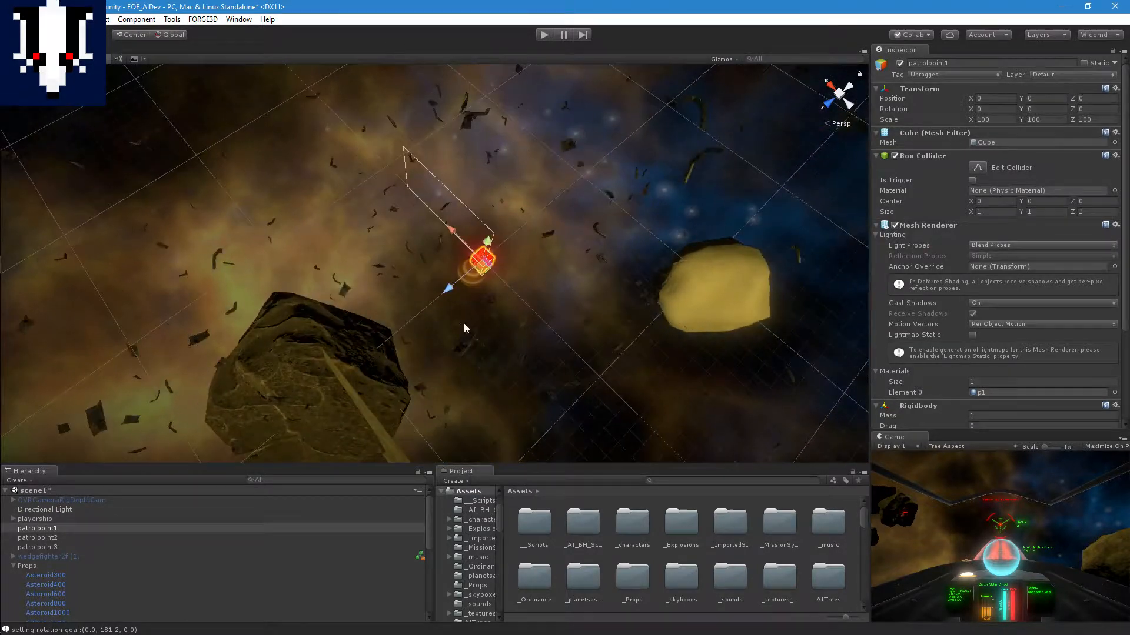
pyautogui.moveTo(449, 286); pyautogui.dragTo(772, 104)
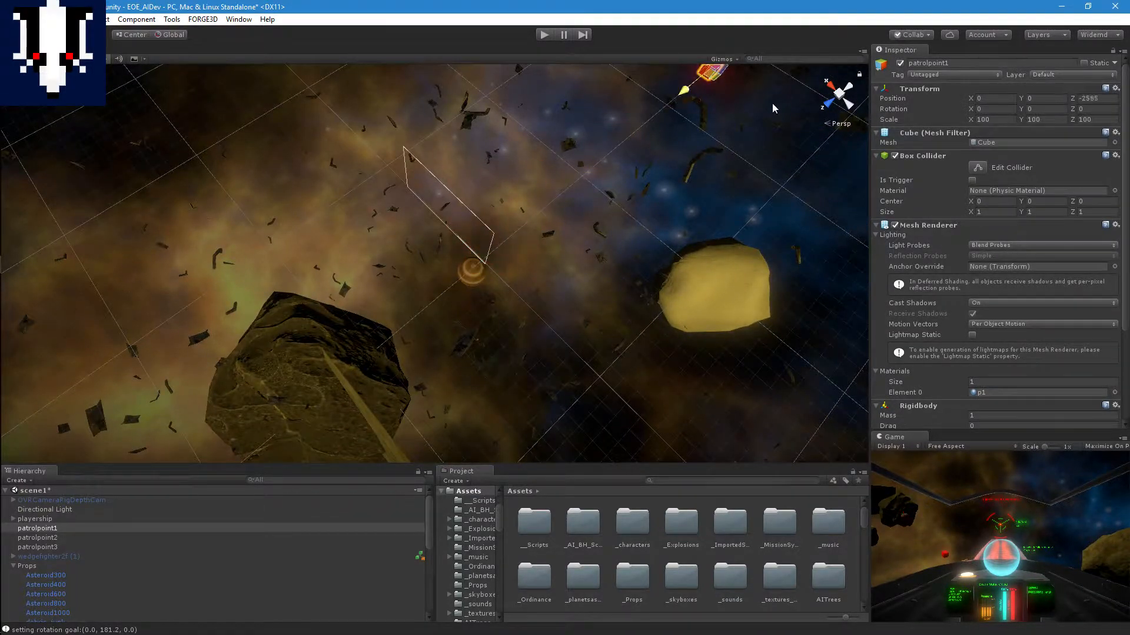
# Step: Move patrolpoint1 along the Z axis to about -4810 and start running the scene
pyautogui.scroll(-3, 570, 177)
pyautogui.moveTo(570, 178); pyautogui.dragTo(676, 118)
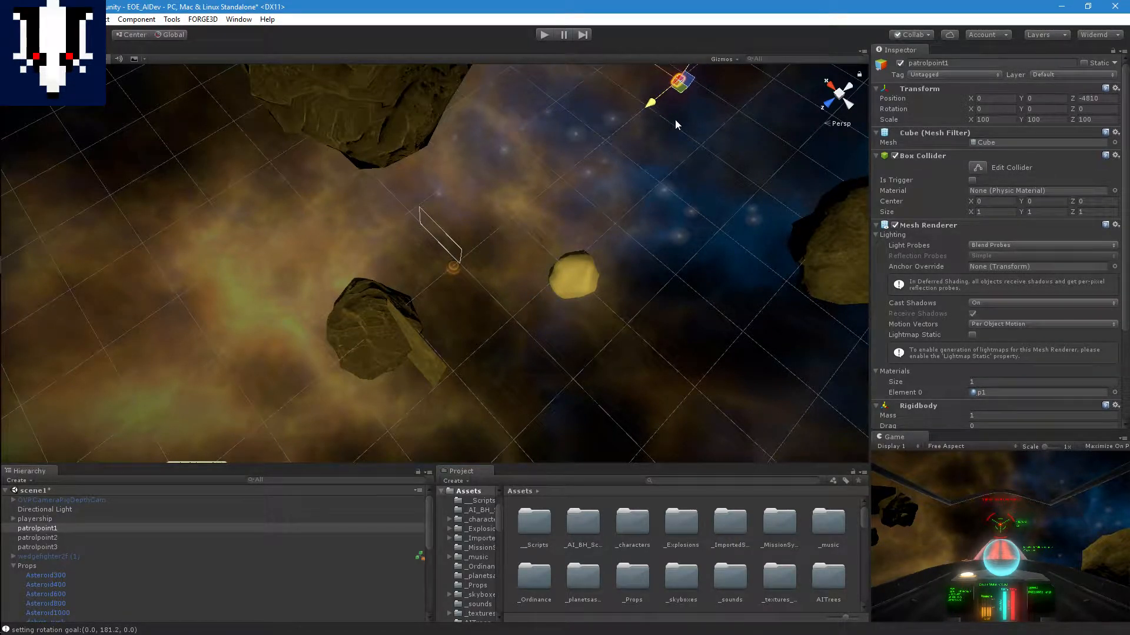
pyautogui.click(541, 36)
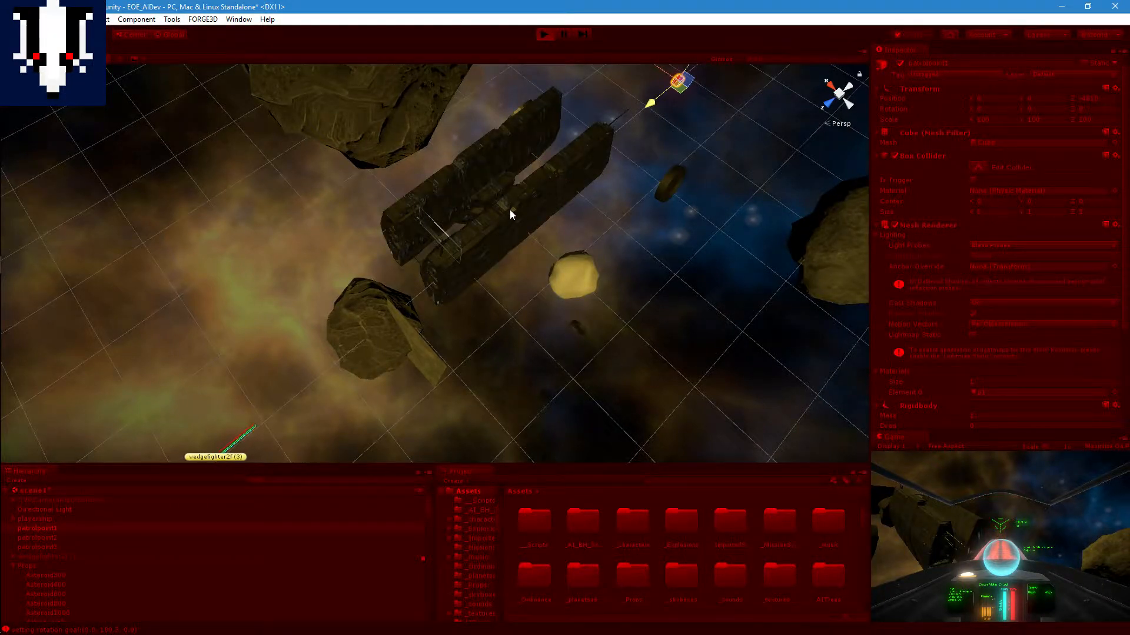
# Step: Follow wedgefighter2f (3) in the Scene view as it navigates around the asteroid and the slab
pyautogui.moveTo(502, 294); pyautogui.dragTo(659, 240, button='middle')
pyautogui.moveTo(512, 331); pyautogui.dragTo(571, 300, button='right')
pyautogui.moveTo(572, 300); pyautogui.dragTo(602, 202, button='middle')
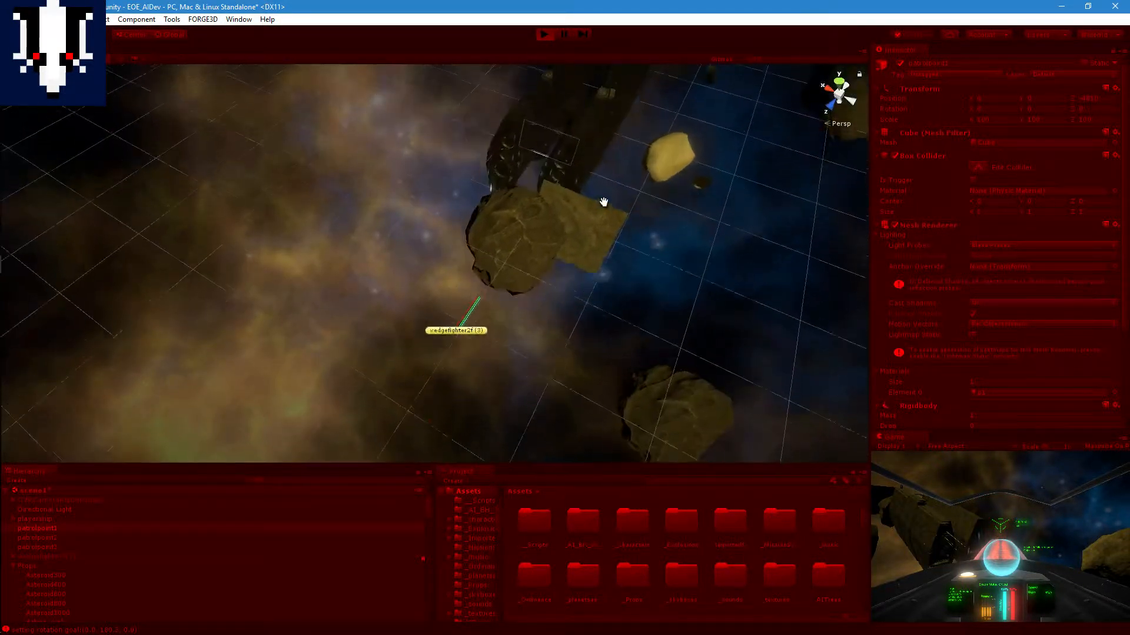
pyautogui.scroll(4, 558, 273)
pyautogui.moveTo(558, 273); pyautogui.dragTo(437, 264, button='middle')
pyautogui.scroll(1, 594, 247)
pyautogui.scroll(1, 531, 277)
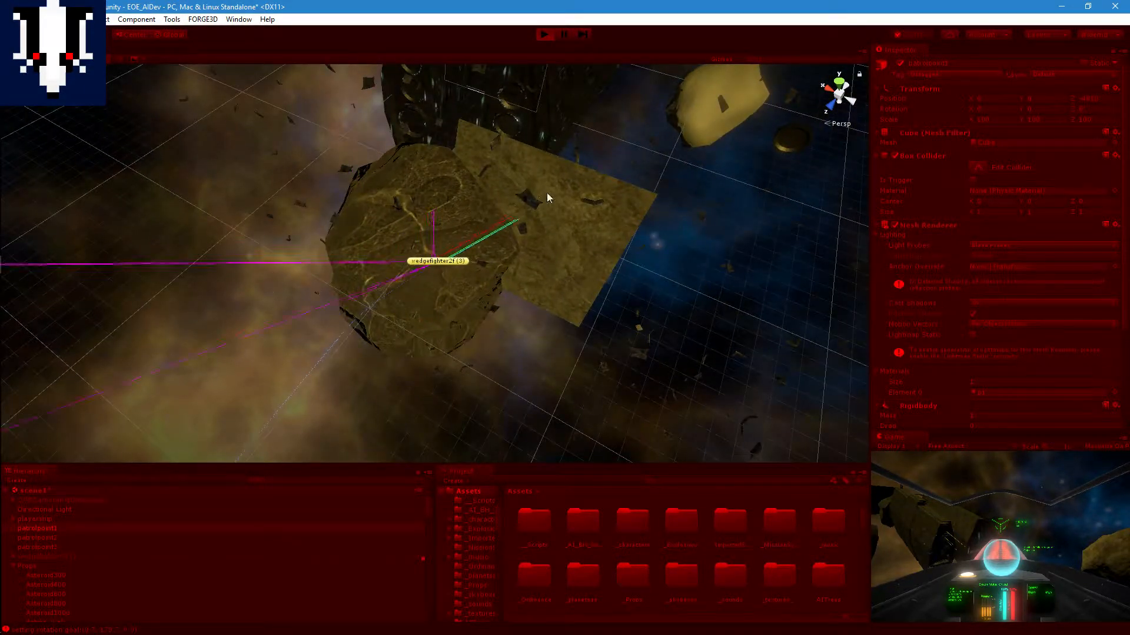
pyautogui.moveTo(546, 192); pyautogui.dragTo(533, 249, button='middle')
pyautogui.moveTo(733, 213); pyautogui.dragTo(558, 139, button='middle')
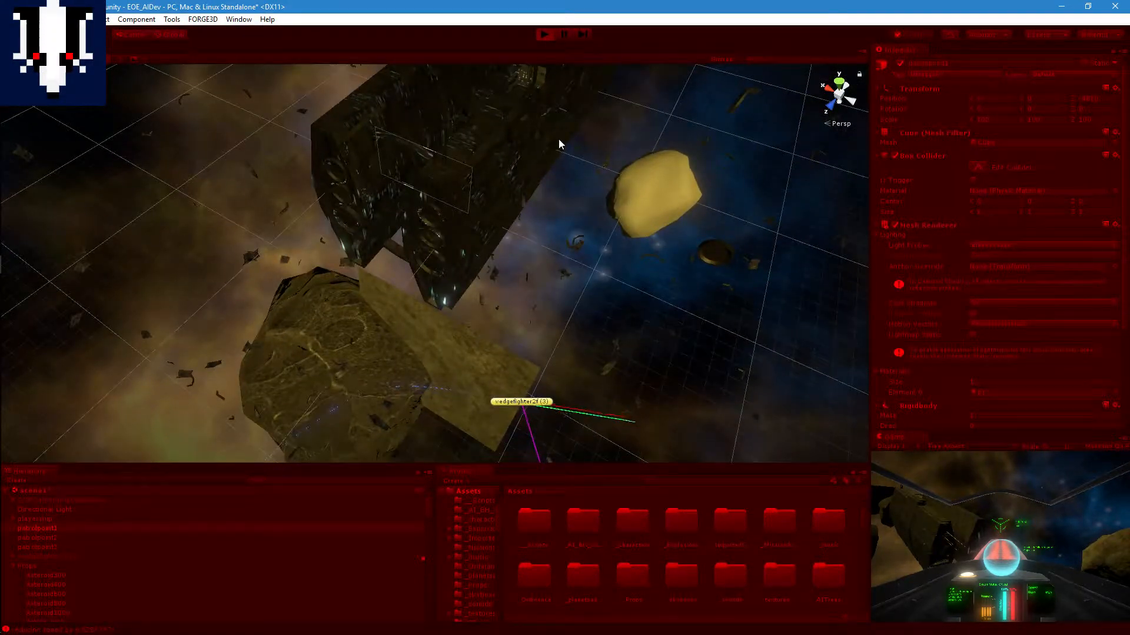
pyautogui.moveTo(643, 305); pyautogui.dragTo(566, 252, button='middle')
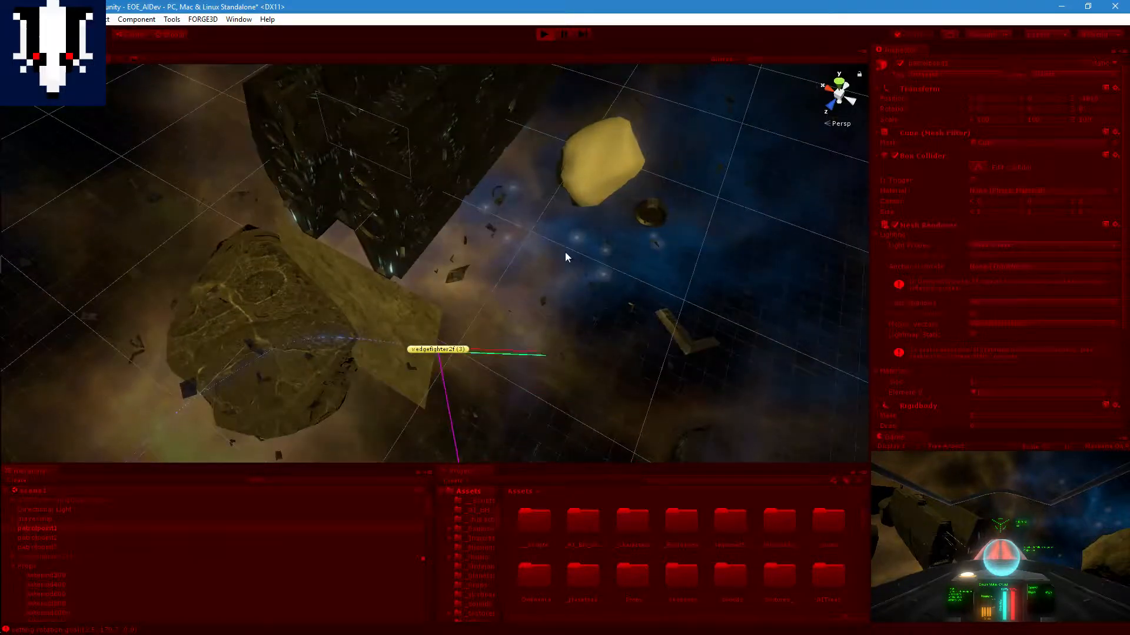
pyautogui.scroll(-1, 415, 309)
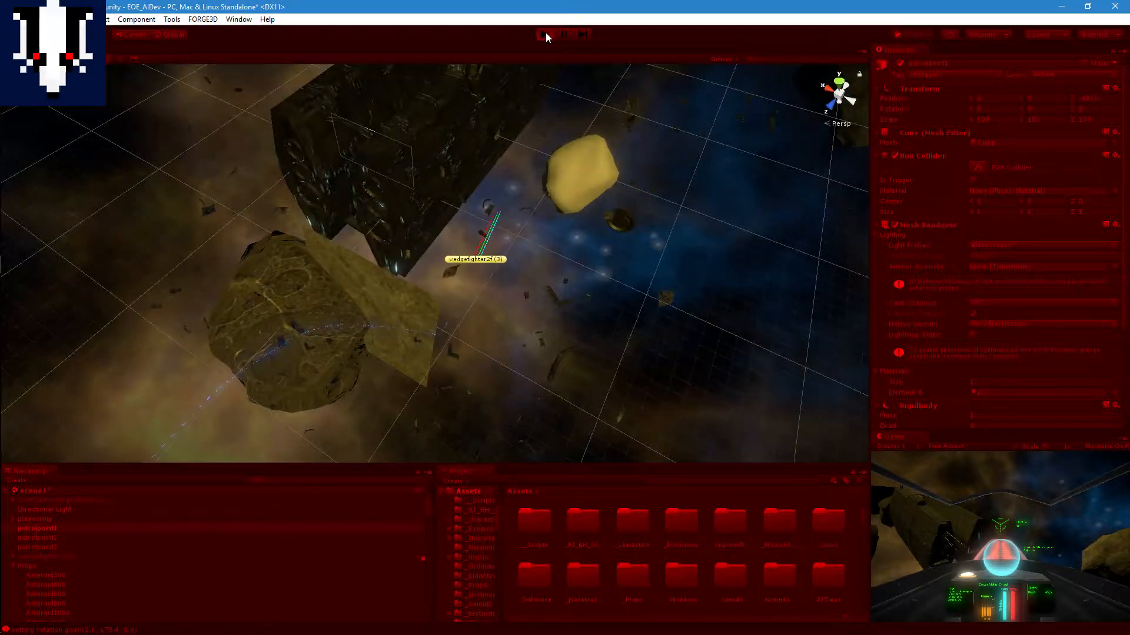
# Step: Track the fighter along the large ship's side toward patrolpoint1, and stop Play mode
pyautogui.moveTo(489, 208); pyautogui.dragTo(323, 347, button='middle')
pyautogui.scroll(5, 506, 237)
pyautogui.scroll(2, 533, 246)
pyautogui.scroll(1, 329, 280)
pyautogui.moveTo(398, 247); pyautogui.dragTo(435, 183, button='right')
pyautogui.moveTo(424, 218); pyautogui.dragTo(396, 202, button='middle')
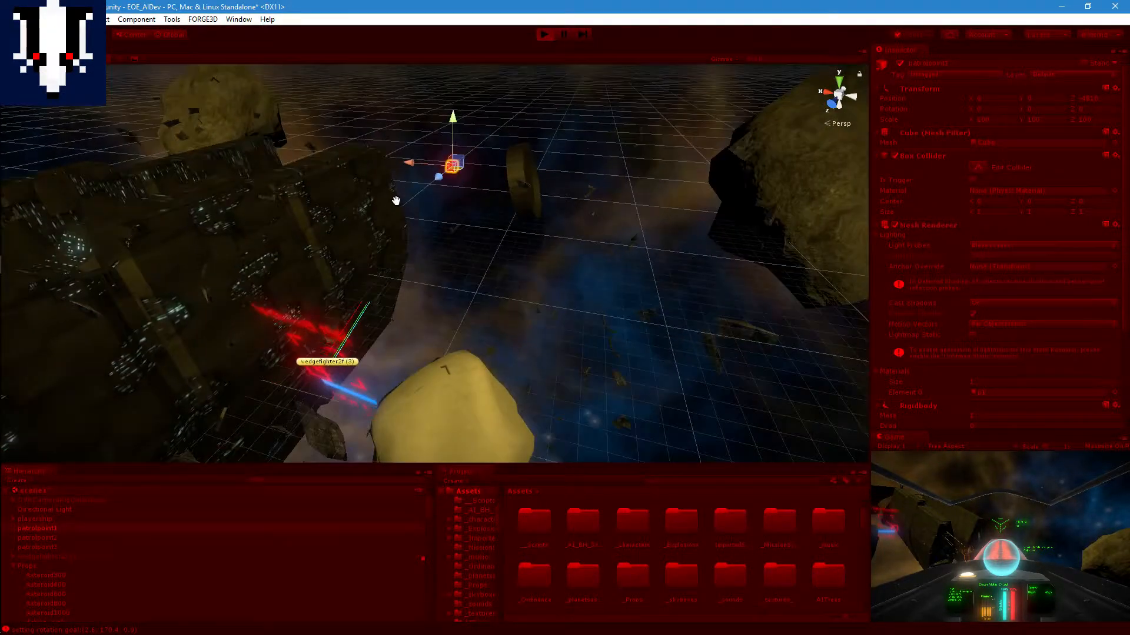
pyautogui.scroll(2, 433, 237)
pyautogui.moveTo(495, 232); pyautogui.dragTo(686, 184, button='middle')
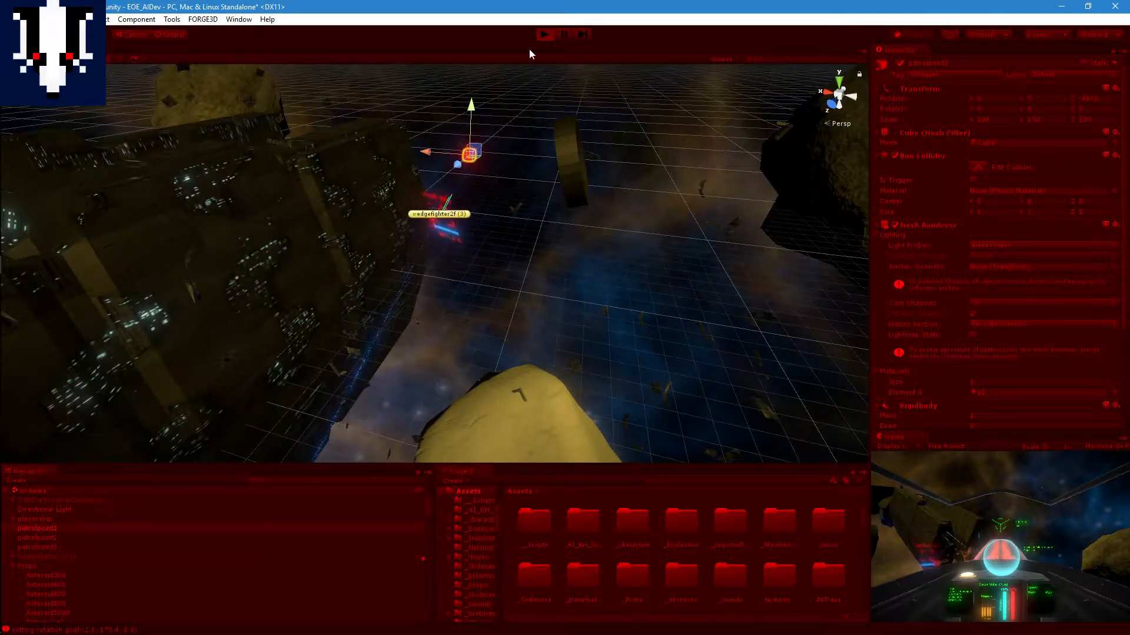
pyautogui.click(544, 34)
# Step: Deactivate the slab Cube (7) and the Asteroid600 obstacle in front of the large ship's position
pyautogui.moveTo(554, 223); pyautogui.dragTo(575, 210, button='middle')
pyautogui.scroll(-6, 574, 209)
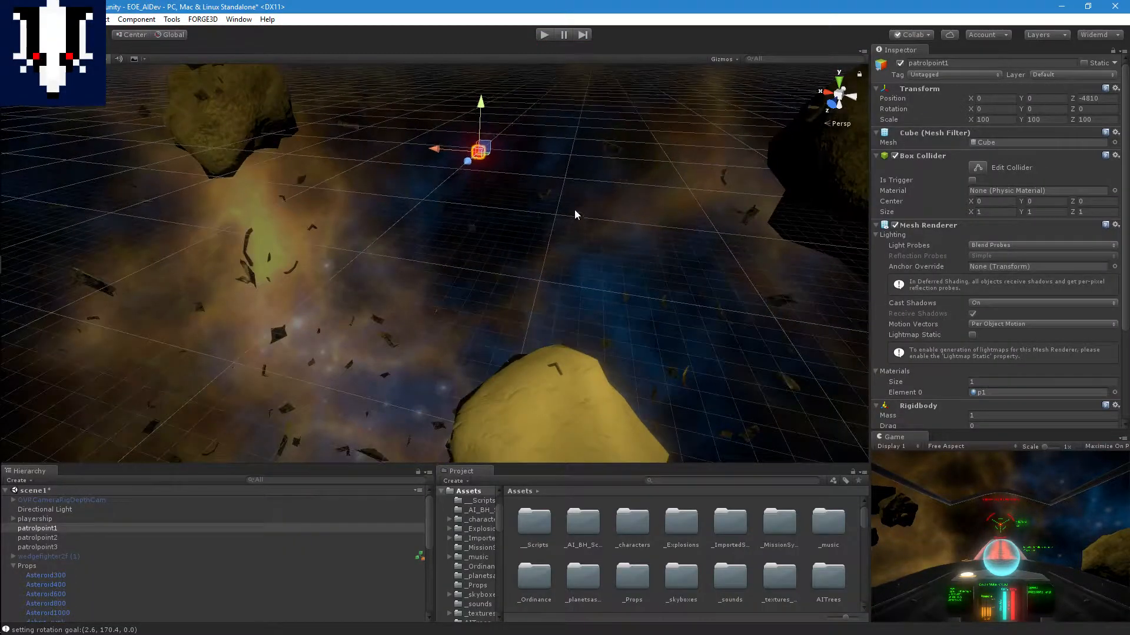
pyautogui.moveTo(393, 284); pyautogui.dragTo(515, 208, button='middle')
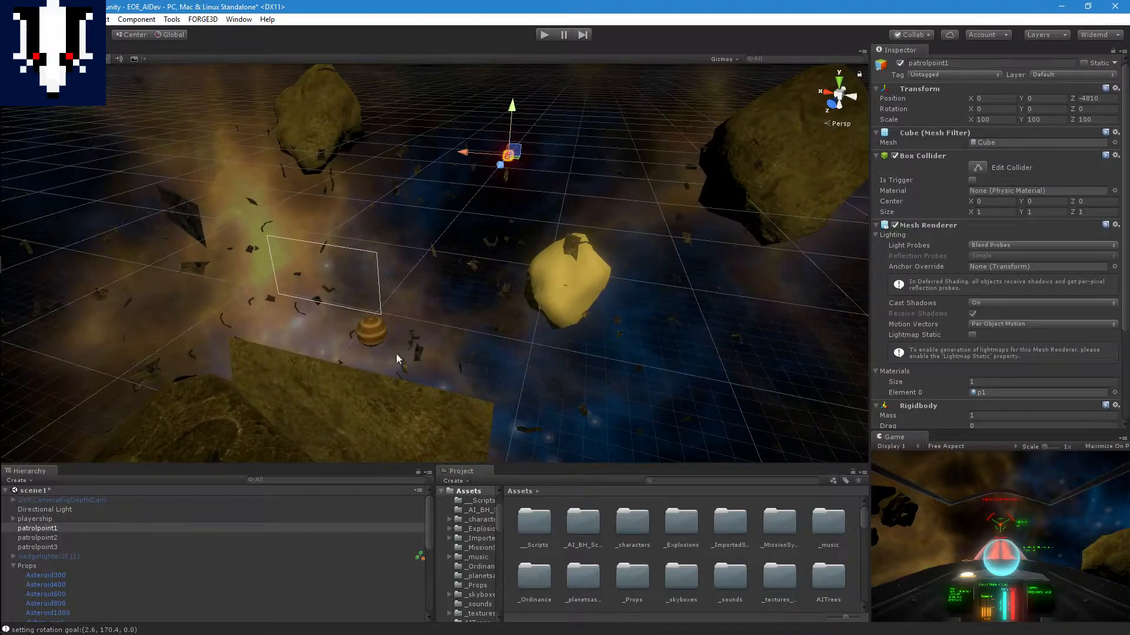
pyautogui.scroll(-2, 397, 354)
pyautogui.click(394, 358)
pyautogui.click(899, 63)
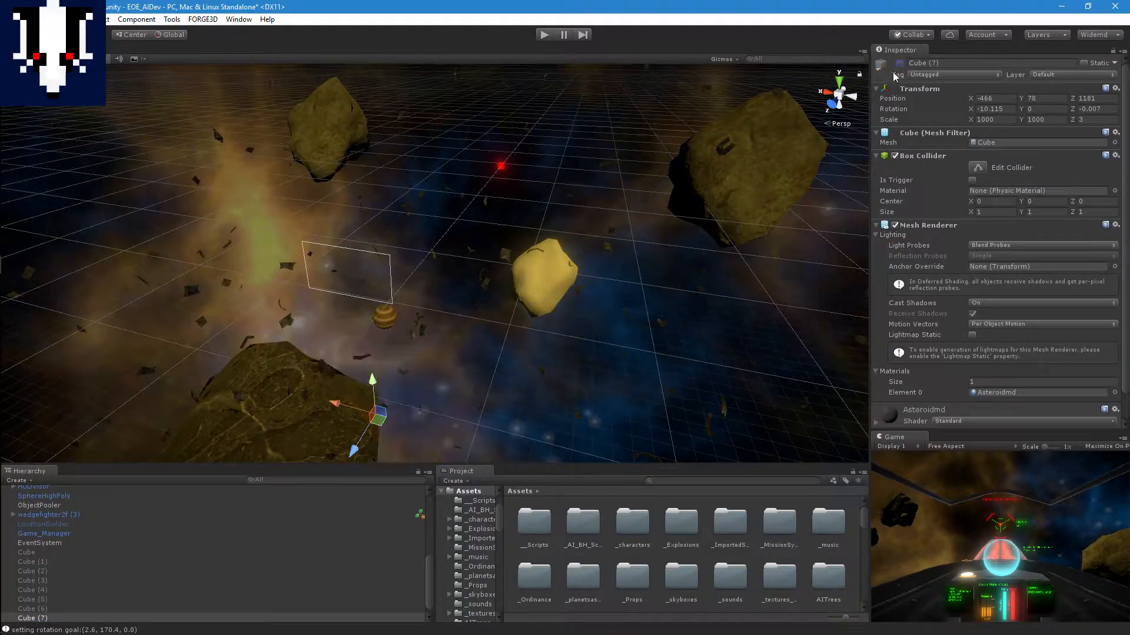
pyautogui.click(341, 391)
pyautogui.click(900, 62)
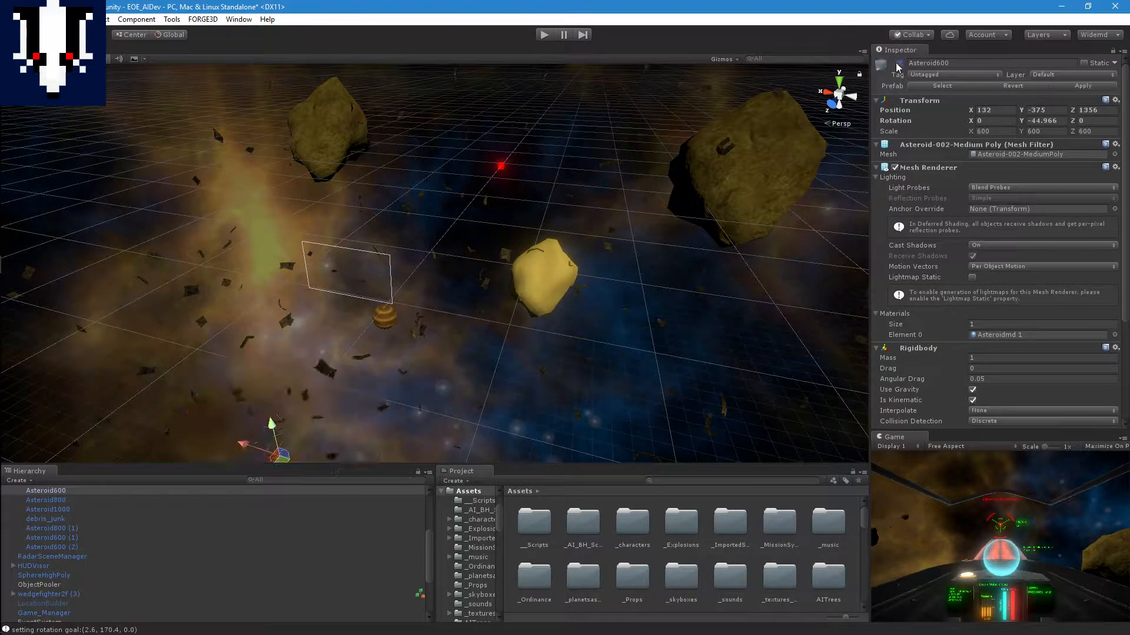
pyautogui.moveTo(570, 111); pyautogui.dragTo(723, 127, button='middle')
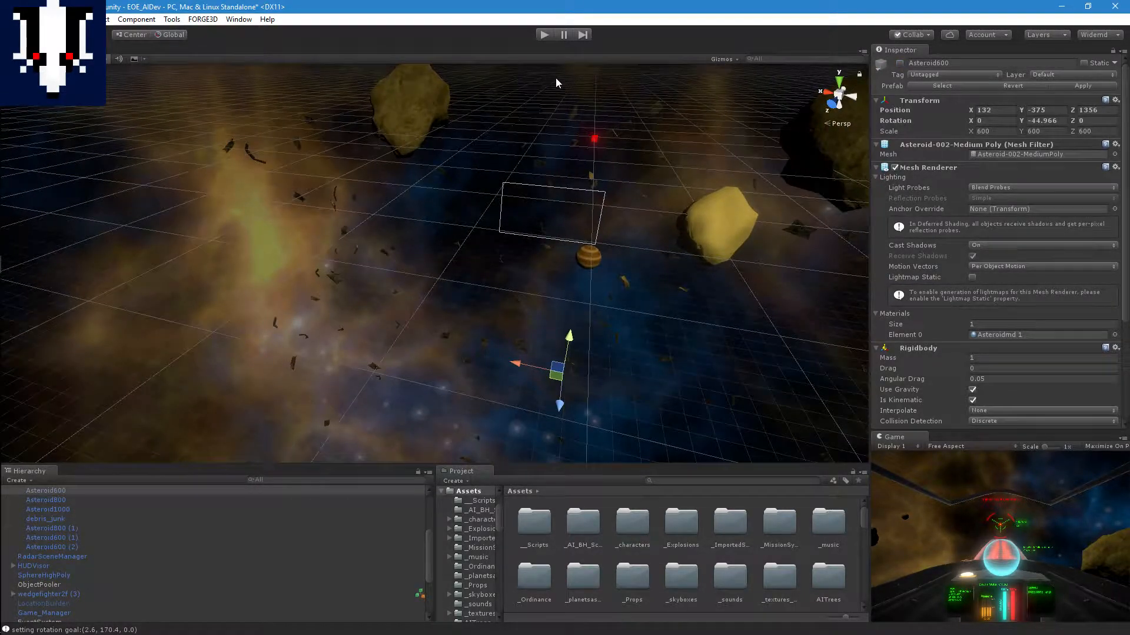
# Step: Run the scene without those obstacles and examine the fighter's approach to the large ship's engine end
pyautogui.click(543, 35)
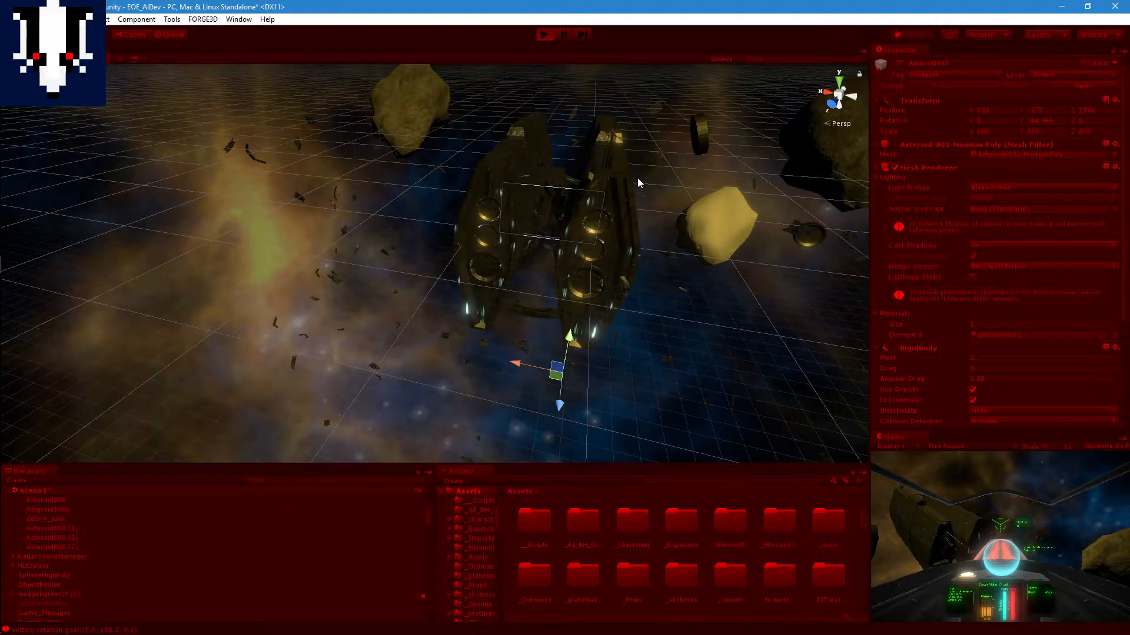
pyautogui.scroll(2, 637, 177)
pyautogui.scroll(3, 635, 179)
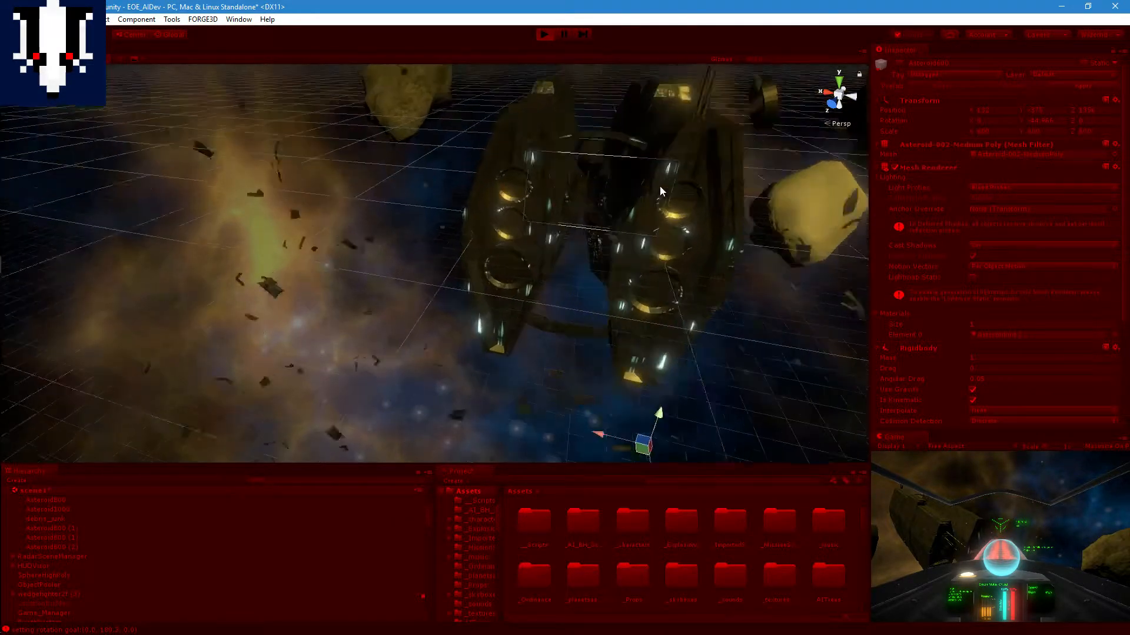
pyautogui.scroll(3, 660, 187)
pyautogui.moveTo(585, 250); pyautogui.dragTo(562, 200, button='middle')
pyautogui.moveTo(679, 232); pyautogui.dragTo(665, 183, button='right')
pyautogui.moveTo(665, 184); pyautogui.dragTo(638, 162, button='middle')
pyautogui.scroll(-4, 635, 166)
pyautogui.scroll(3, 634, 168)
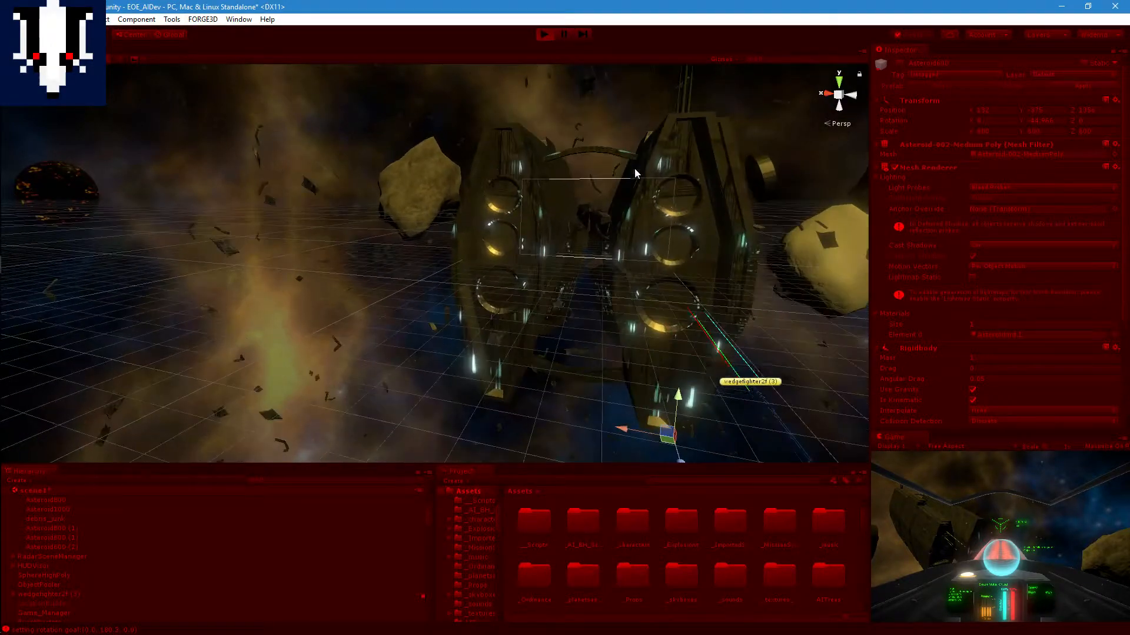
pyautogui.scroll(6, 635, 168)
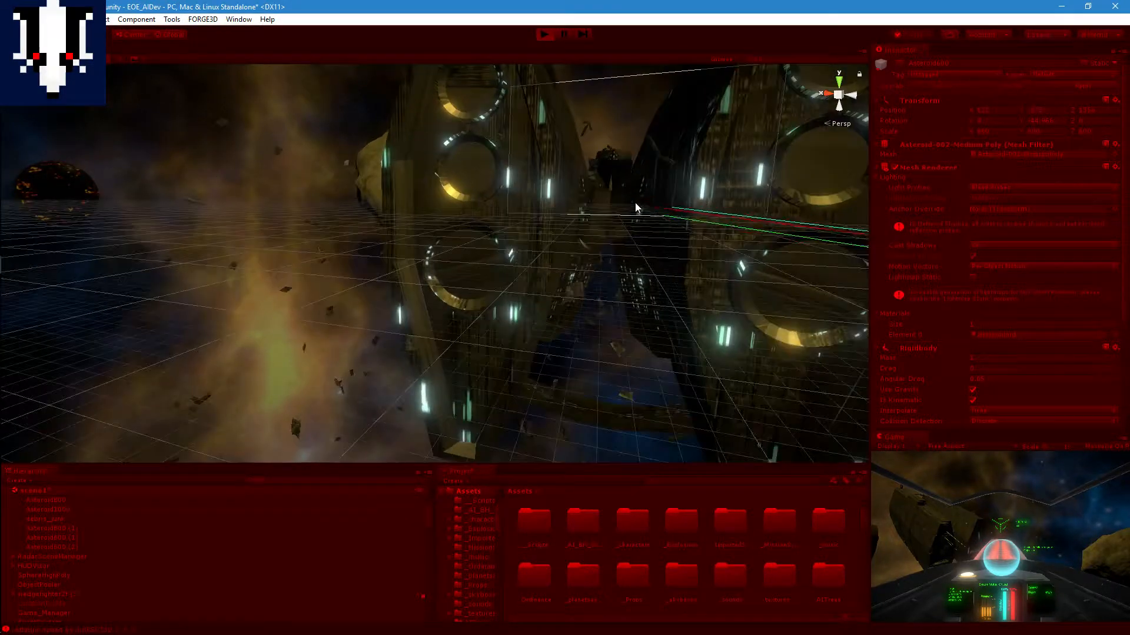
# Step: Examine from close up how the fighter behaves in the gap between the large ship's two halves
pyautogui.moveTo(639, 203); pyautogui.dragTo(620, 250, button='middle')
pyautogui.moveTo(650, 94); pyautogui.dragTo(643, 167, button='right')
pyautogui.moveTo(643, 166); pyautogui.dragTo(615, 266, button='middle')
pyautogui.moveTo(629, 210)
pyautogui.mouseDown(button='middle')
pyautogui.moveTo(609, 273)
pyautogui.moveTo(675, 154)
pyautogui.mouseUp(button='middle')
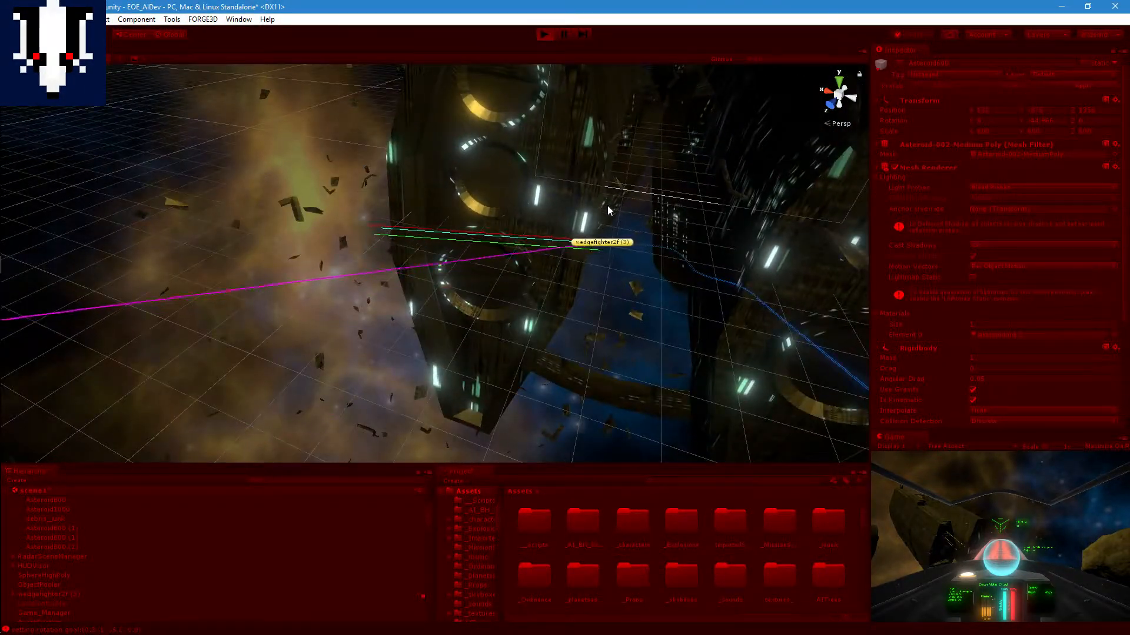
pyautogui.scroll(3, 640, 246)
pyautogui.moveTo(648, 203); pyautogui.dragTo(553, 336, button='middle')
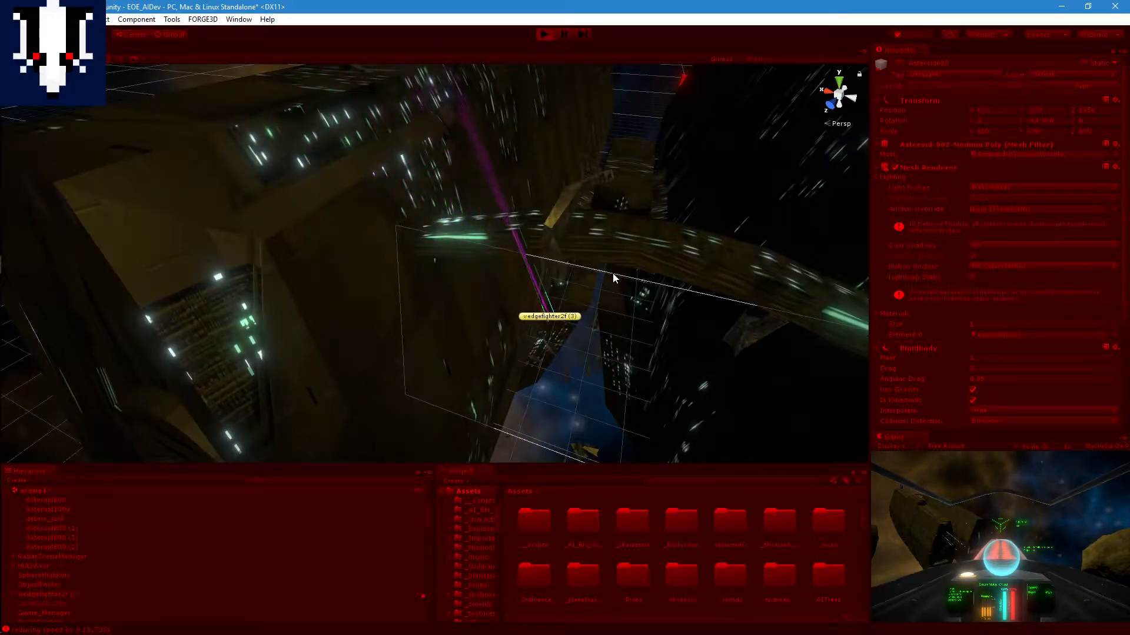
pyautogui.scroll(2, 620, 232)
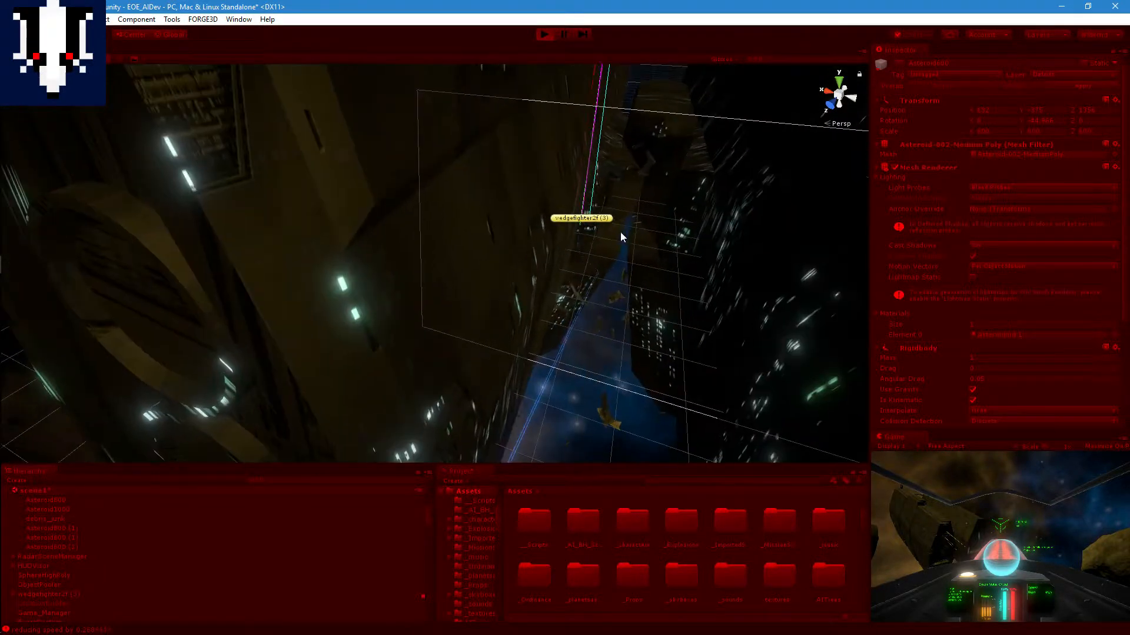
pyautogui.moveTo(620, 232); pyautogui.dragTo(417, 361, button='middle')
pyautogui.moveTo(672, 200); pyautogui.dragTo(479, 351, button='middle')
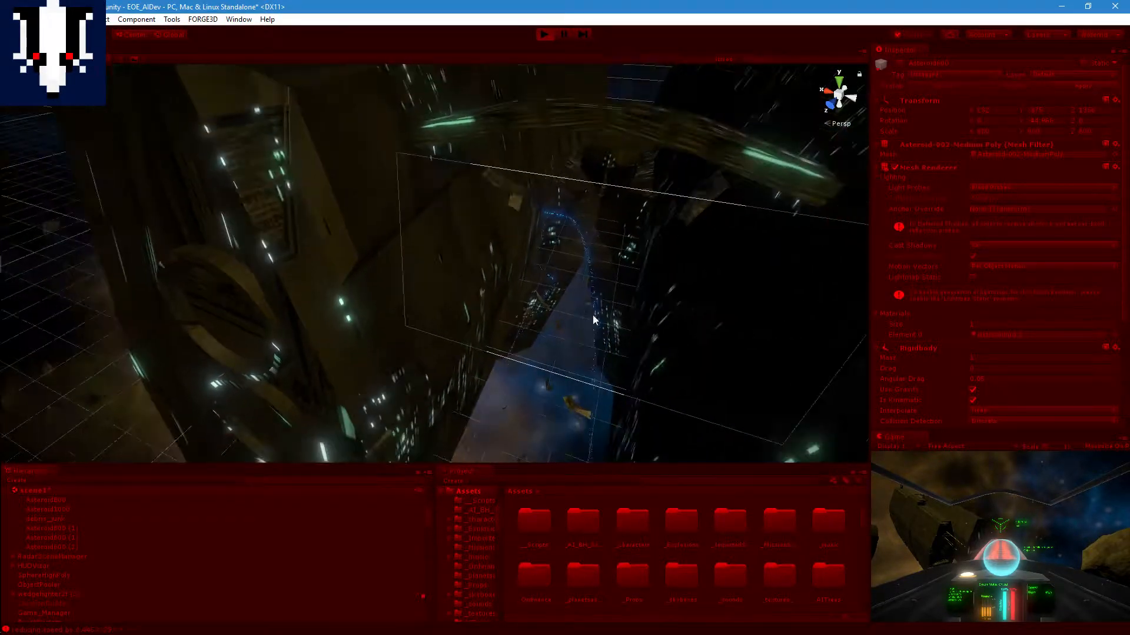
# Step: Examine the whole ship and follow the fighter's path around the outside of its engine section
pyautogui.moveTo(549, 335); pyautogui.dragTo(646, 194, button='middle')
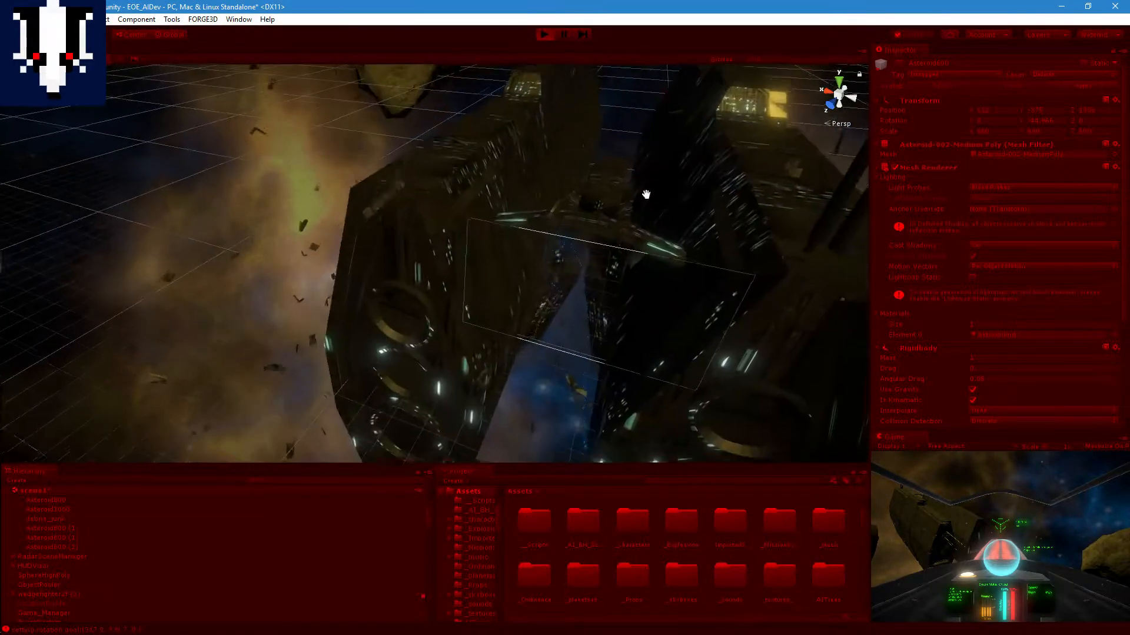
pyautogui.moveTo(585, 276); pyautogui.dragTo(666, 156, button='middle')
pyautogui.moveTo(682, 200); pyautogui.dragTo(509, 433, button='middle')
pyautogui.scroll(1, 537, 194)
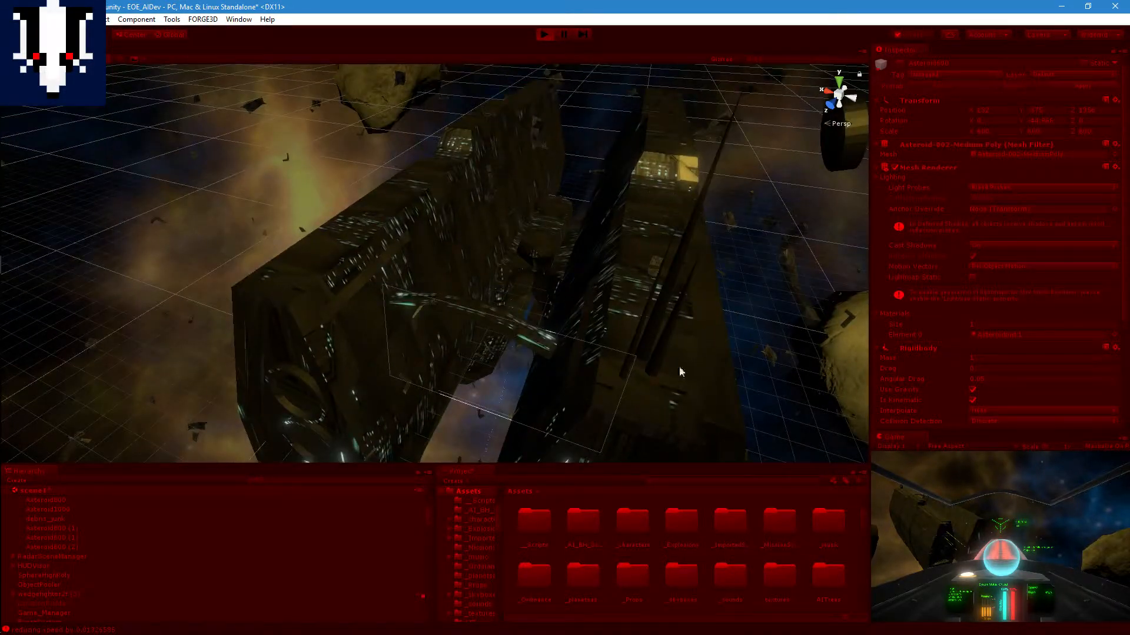
pyautogui.moveTo(679, 366); pyautogui.dragTo(638, 206, button='middle')
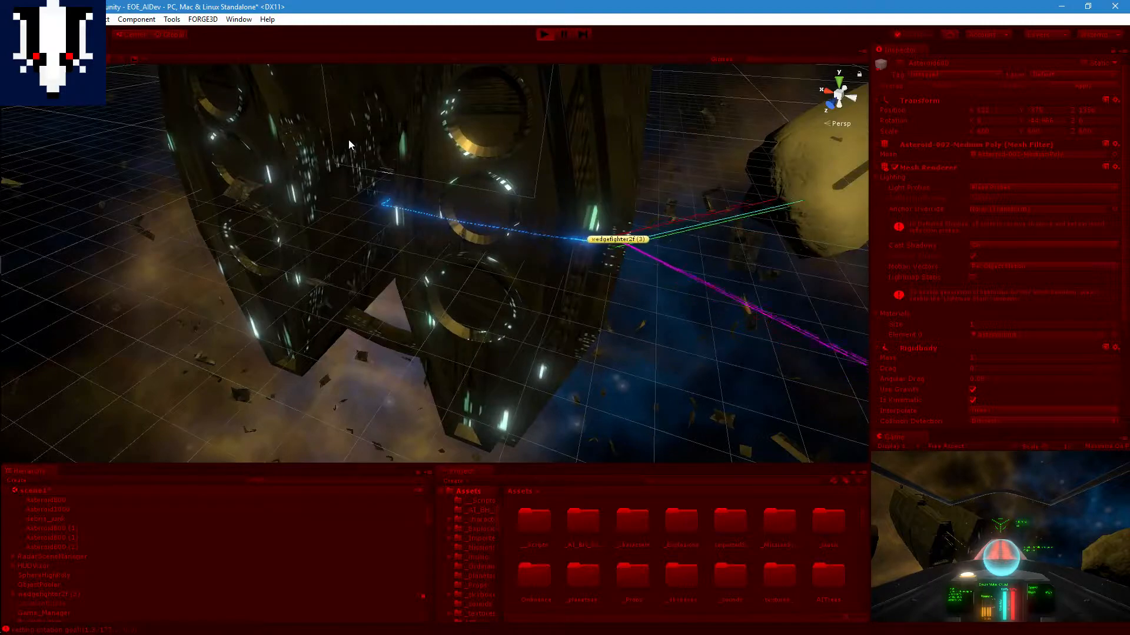
pyautogui.moveTo(349, 141); pyautogui.dragTo(453, 185, button='middle')
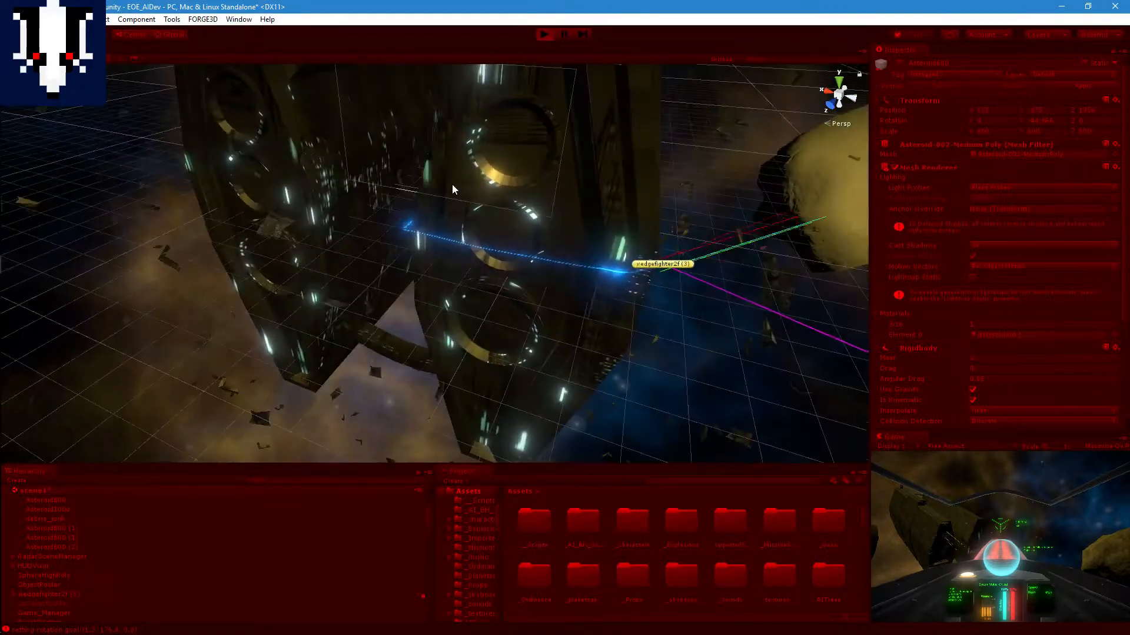
pyautogui.moveTo(647, 187); pyautogui.dragTo(500, 277, button='middle')
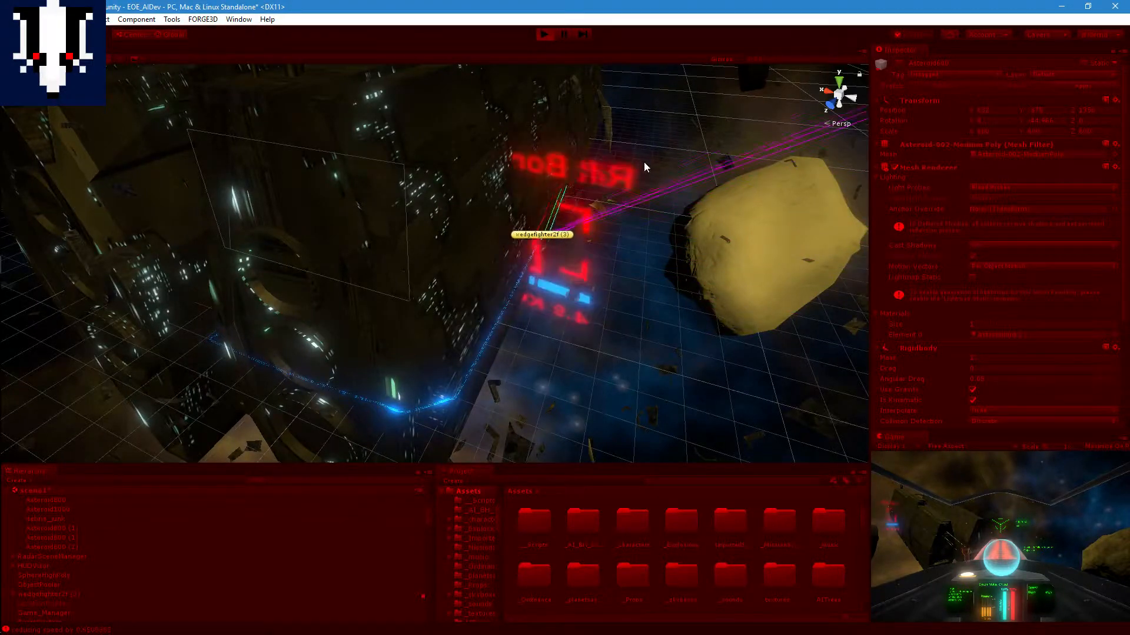
# Step: Follow the fighter past the far end of the large ship to its patrol target, and stop Play mode
pyautogui.scroll(-5, 640, 159)
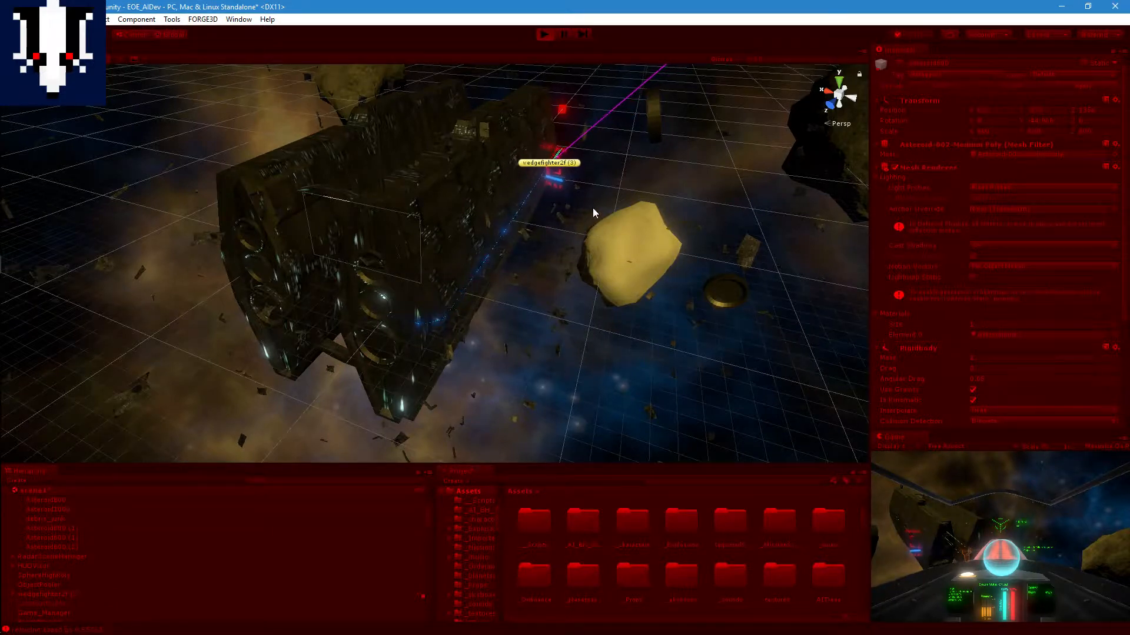
pyautogui.moveTo(584, 161); pyautogui.dragTo(506, 270, button='middle')
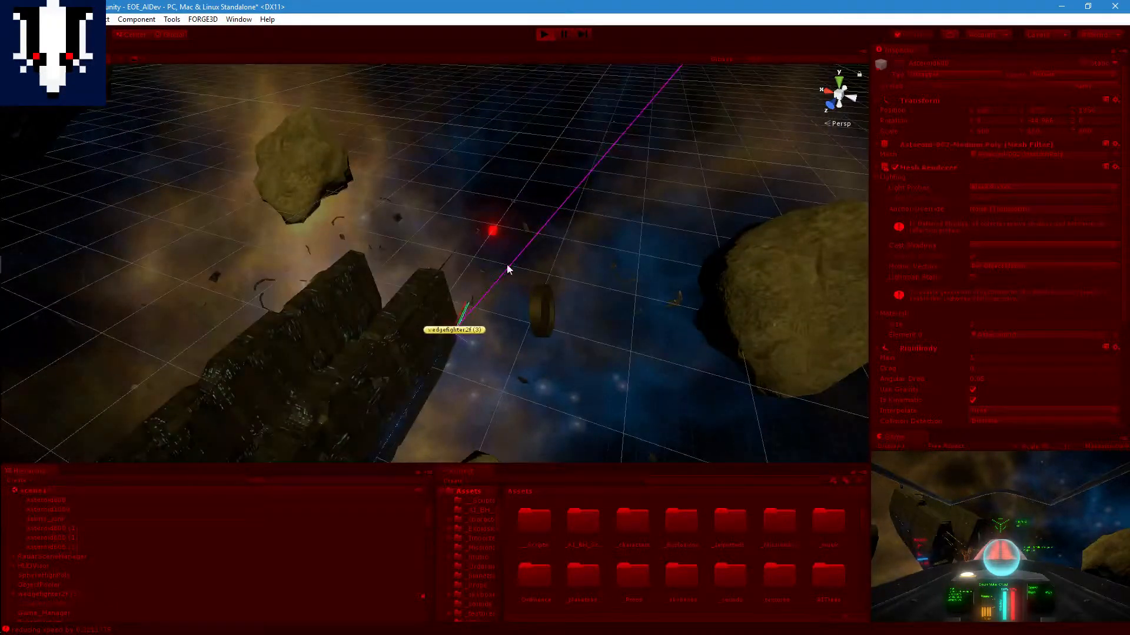
pyautogui.moveTo(506, 270); pyautogui.dragTo(514, 227, button='right')
pyautogui.moveTo(514, 227); pyautogui.dragTo(556, 317, button='middle')
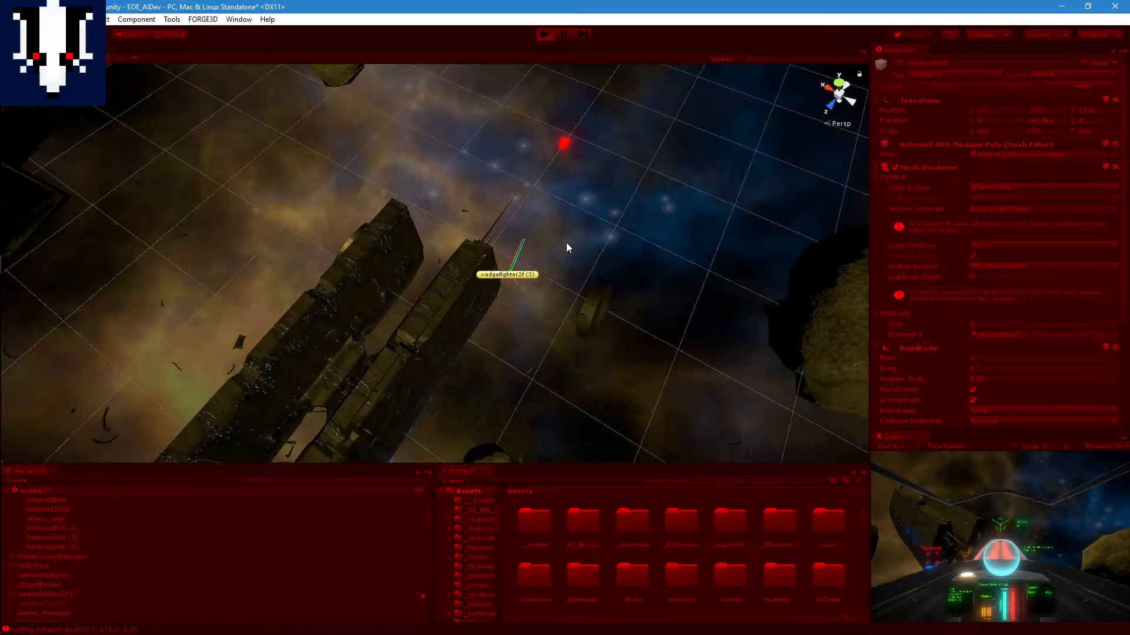
pyautogui.click(545, 35)
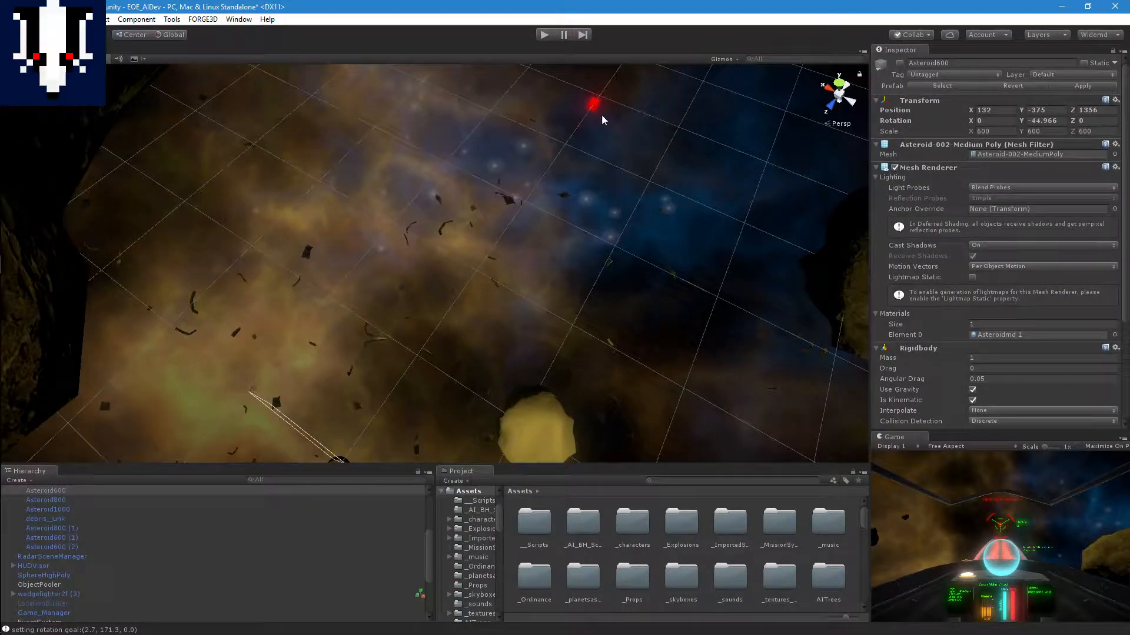
# Step: Move patrolpoint1 back along the Z axis to about -2523 and run the scene again
pyautogui.click(593, 105)
pyautogui.moveTo(576, 134); pyautogui.dragTo(504, 196)
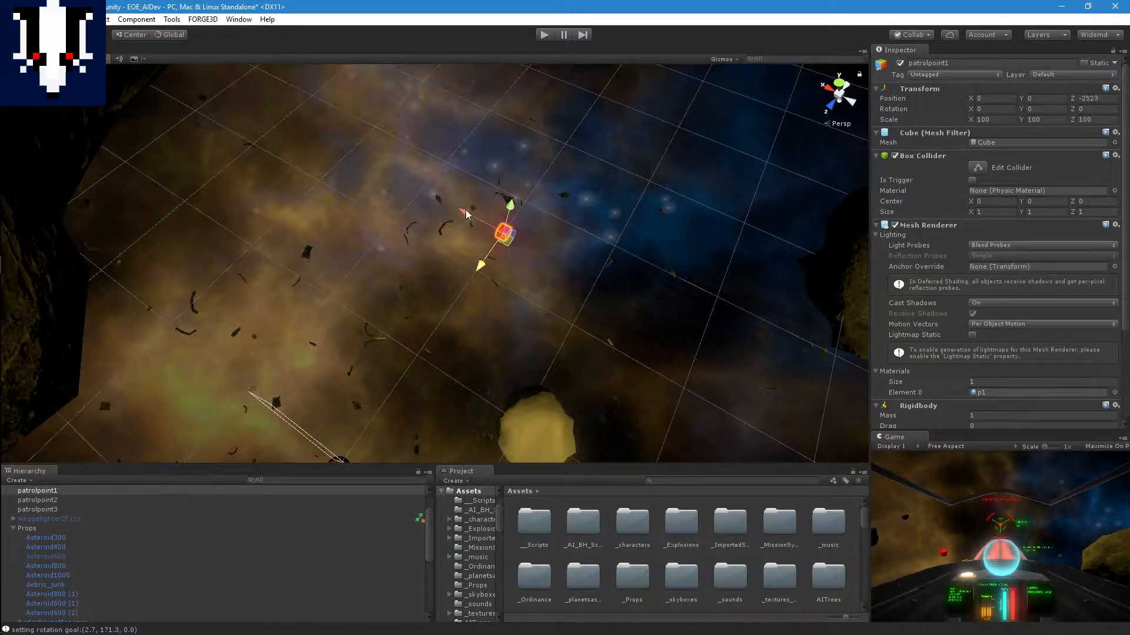
pyautogui.click(543, 35)
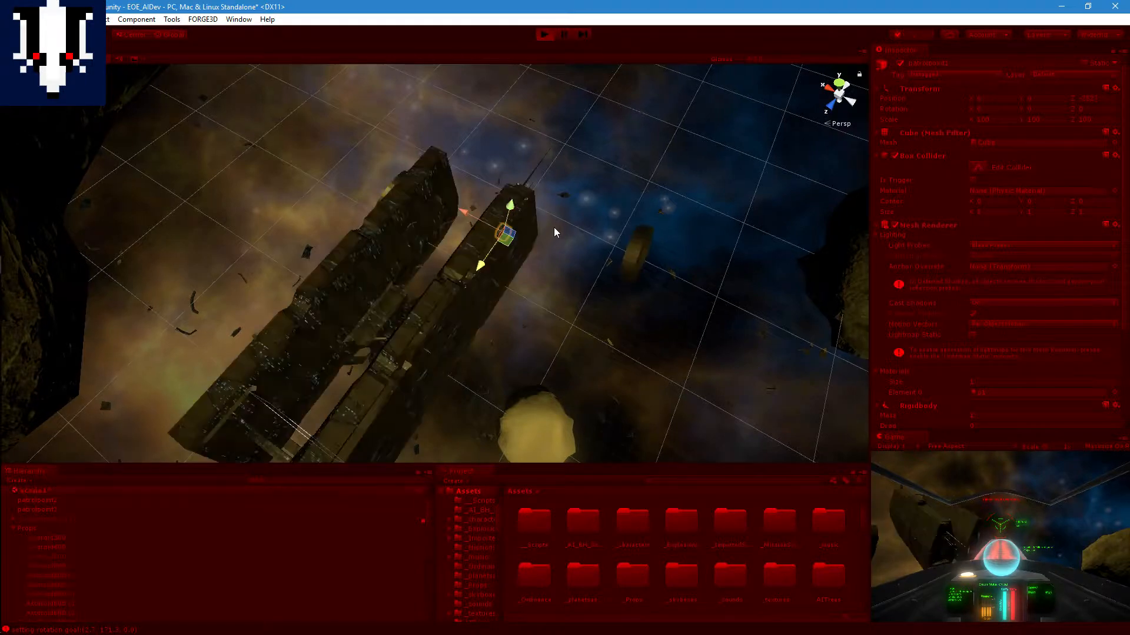
# Step: Move patrolpoint1 into the gap between the large ship's two halves while the scene is running
pyautogui.moveTo(553, 228); pyautogui.dragTo(528, 251, button='middle')
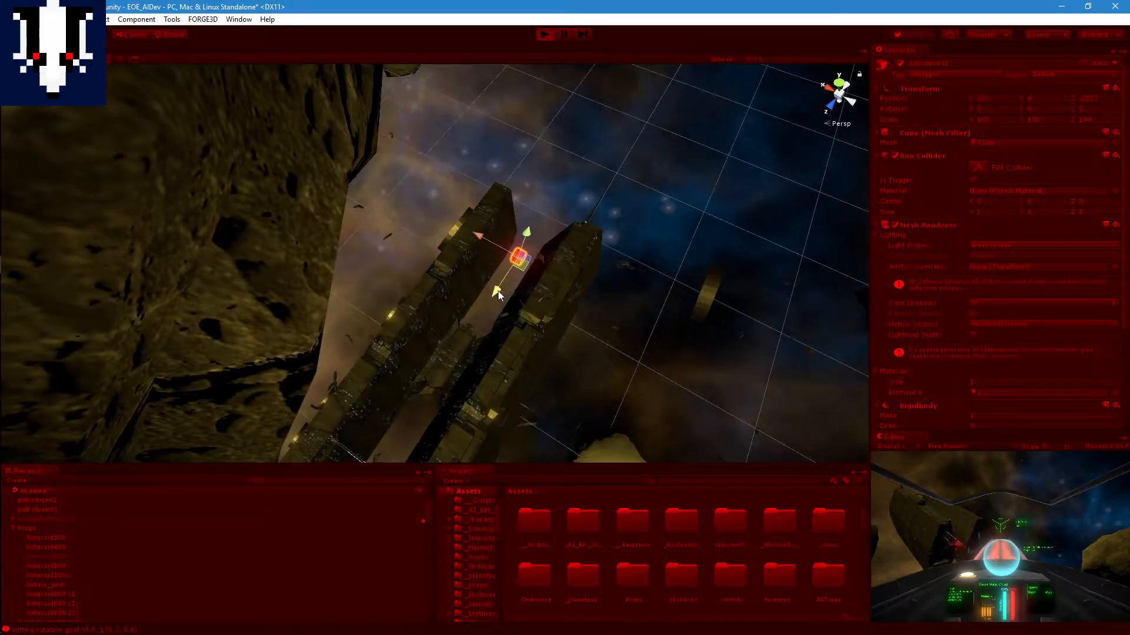
pyautogui.keyDown('alt'); pyautogui.moveTo(508, 328); pyautogui.dragTo(440, 259); pyautogui.keyUp('alt')
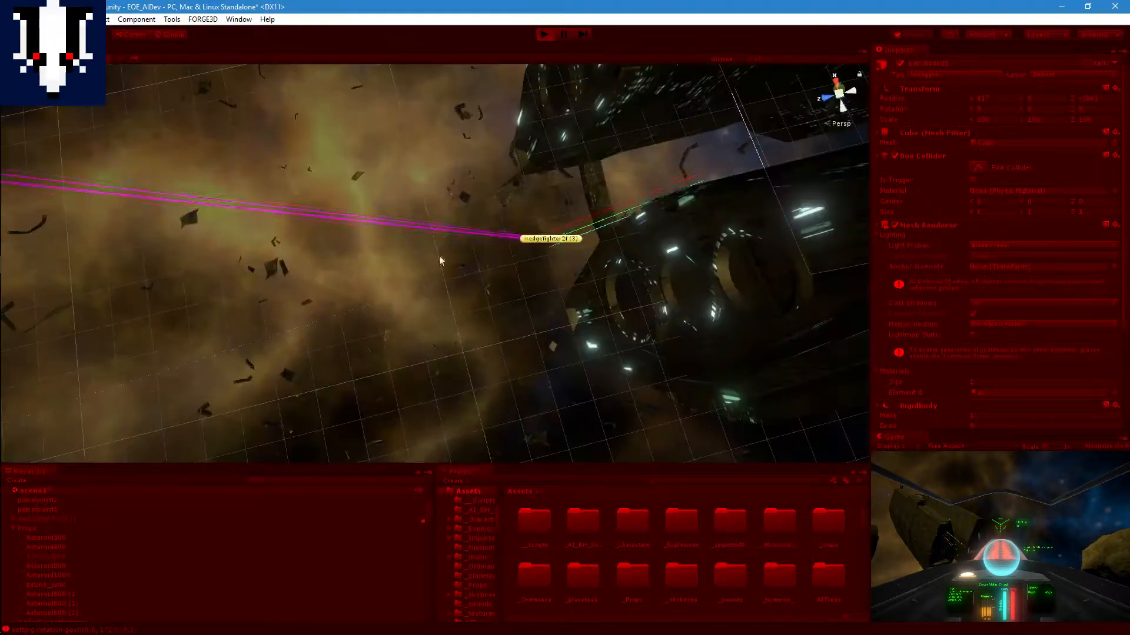
pyautogui.moveTo(441, 261); pyautogui.dragTo(496, 280, button='middle')
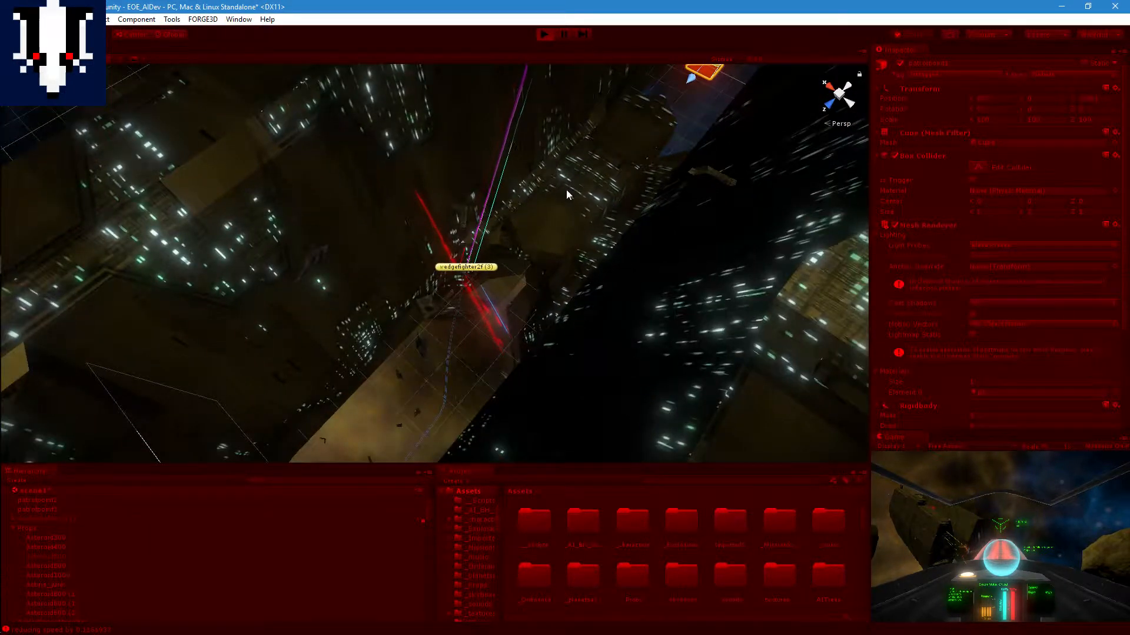
# Step: Follow the fighter from close up as it flies between the ship's hull sections toward patrolpoint1
pyautogui.moveTo(567, 191); pyautogui.dragTo(545, 274, button='middle')
pyautogui.moveTo(533, 283); pyautogui.dragTo(595, 227, button='right')
pyautogui.moveTo(505, 285); pyautogui.dragTo(496, 240, button='middle')
pyautogui.scroll(8, 484, 270)
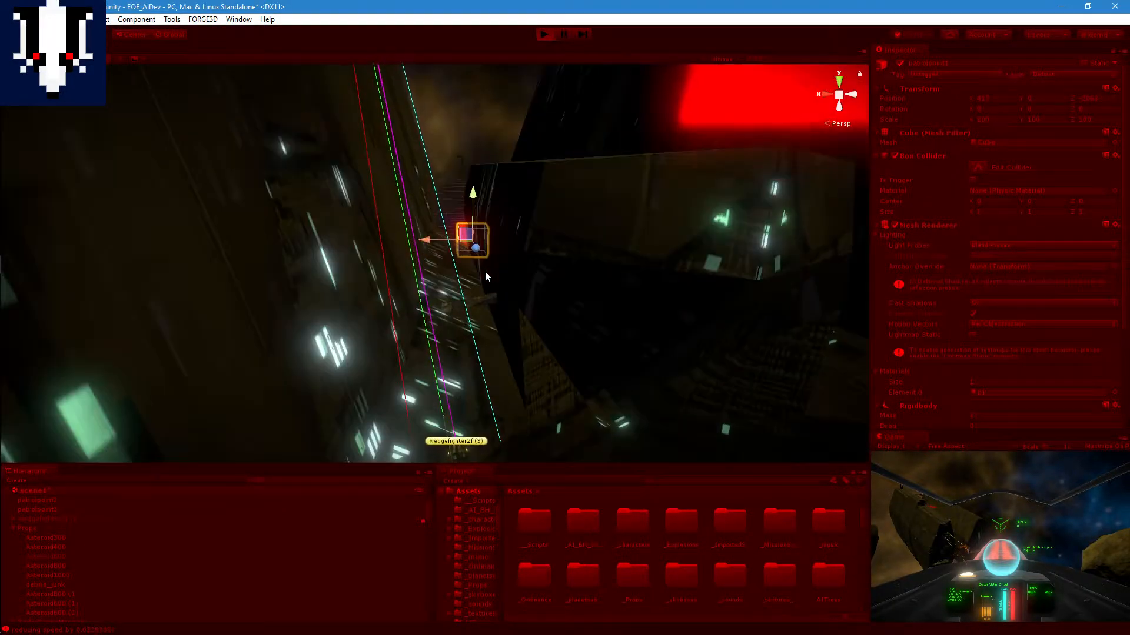
pyautogui.moveTo(477, 226); pyautogui.dragTo(466, 300, button='middle')
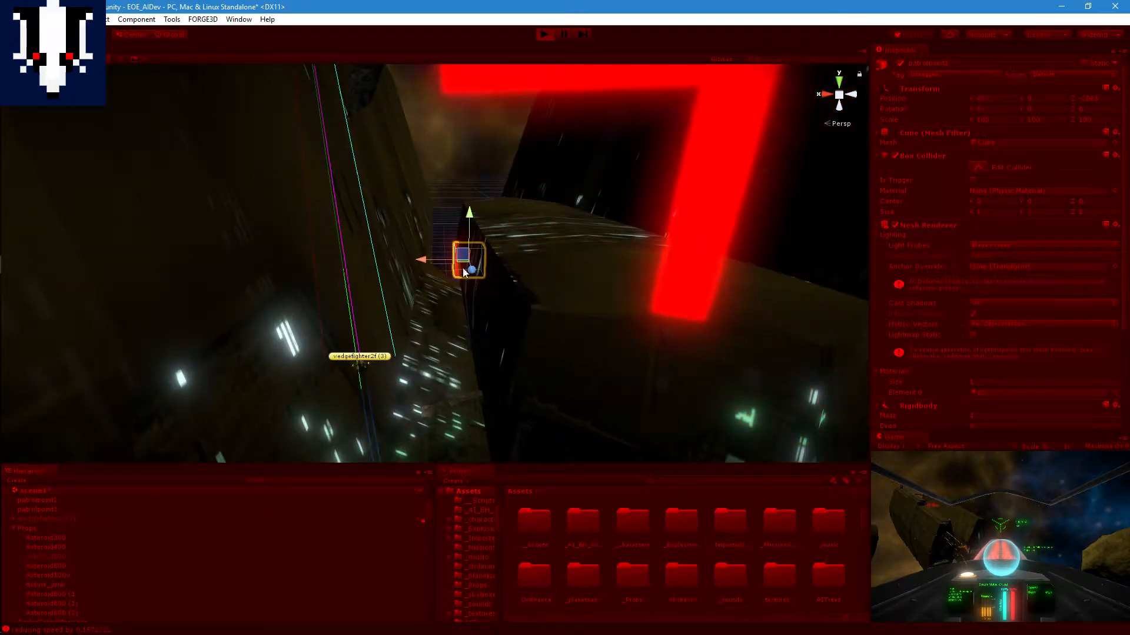
pyautogui.moveTo(496, 249); pyautogui.dragTo(403, 267, button='middle')
pyautogui.moveTo(404, 267); pyautogui.dragTo(330, 294, button='right')
pyautogui.moveTo(494, 254); pyautogui.dragTo(282, 308, button='middle')
pyautogui.moveTo(451, 183); pyautogui.dragTo(323, 259, button='middle')
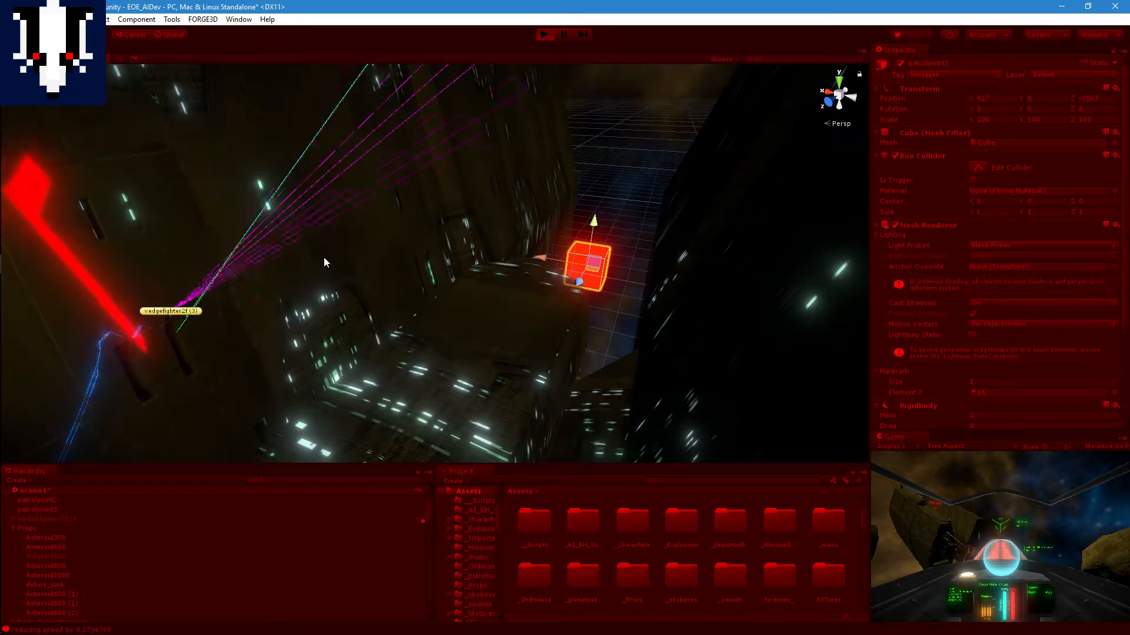
# Step: Examine the fighter's sensor rays and thruster trail as it manoeuvres along the hull wall beside patrolpoint1
pyautogui.moveTo(323, 263); pyautogui.dragTo(452, 248, button='middle')
pyautogui.scroll(4, 593, 235)
pyautogui.scroll(2, 509, 251)
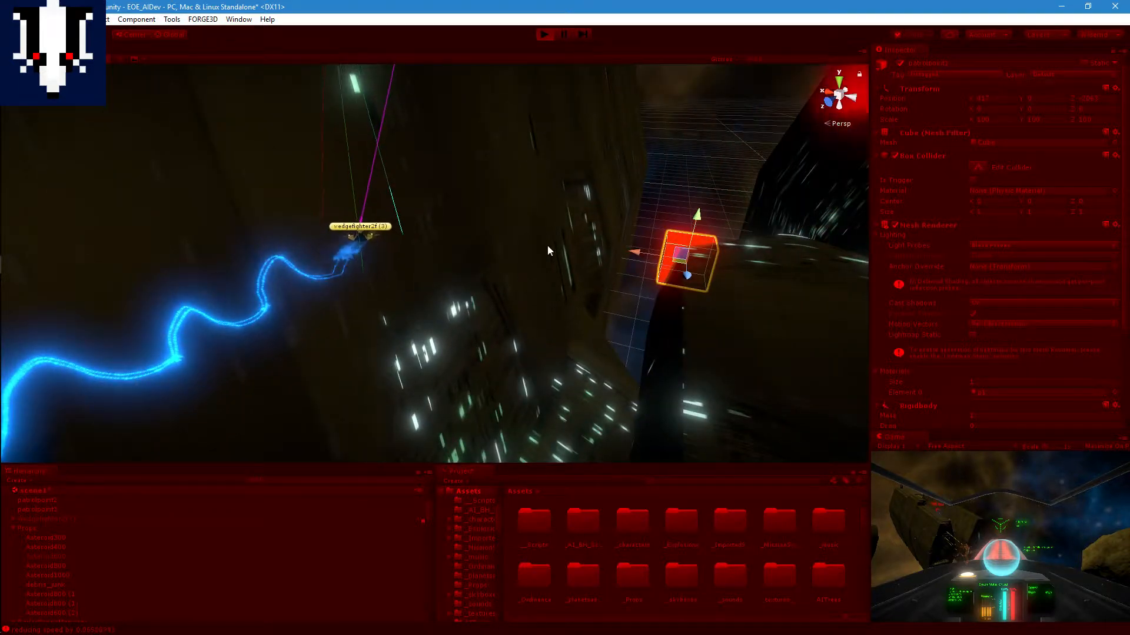
pyautogui.moveTo(547, 247); pyautogui.dragTo(773, 332, button='middle')
pyautogui.scroll(2, 421, 240)
pyautogui.moveTo(421, 240); pyautogui.dragTo(615, 385, button='middle')
pyautogui.scroll(2, 665, 285)
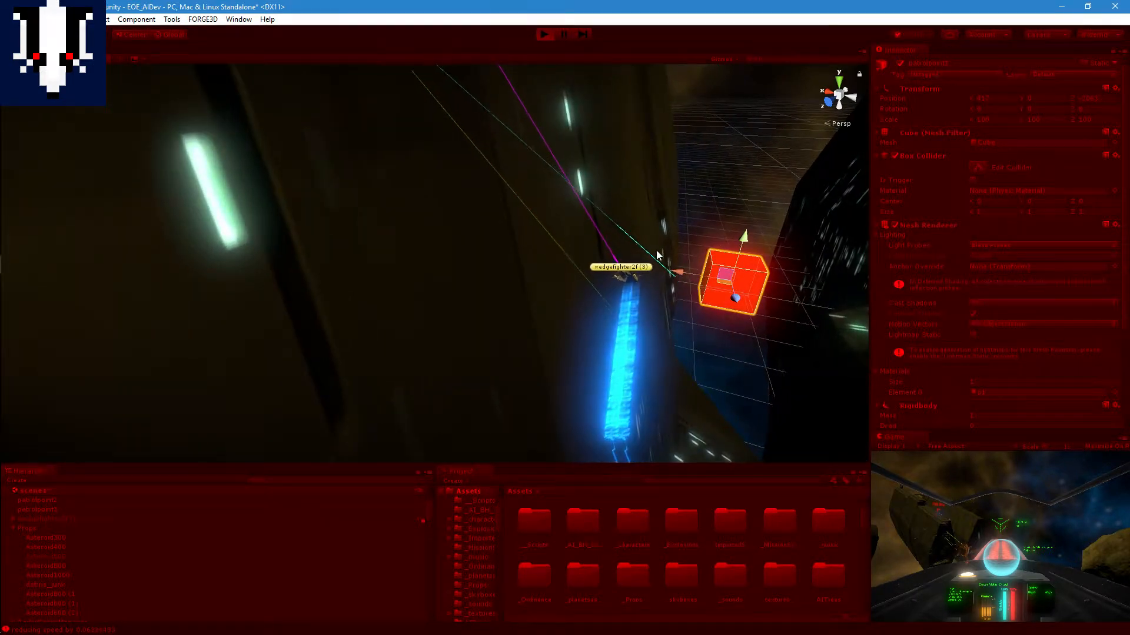
pyautogui.moveTo(725, 262); pyautogui.dragTo(886, 266, button='right')
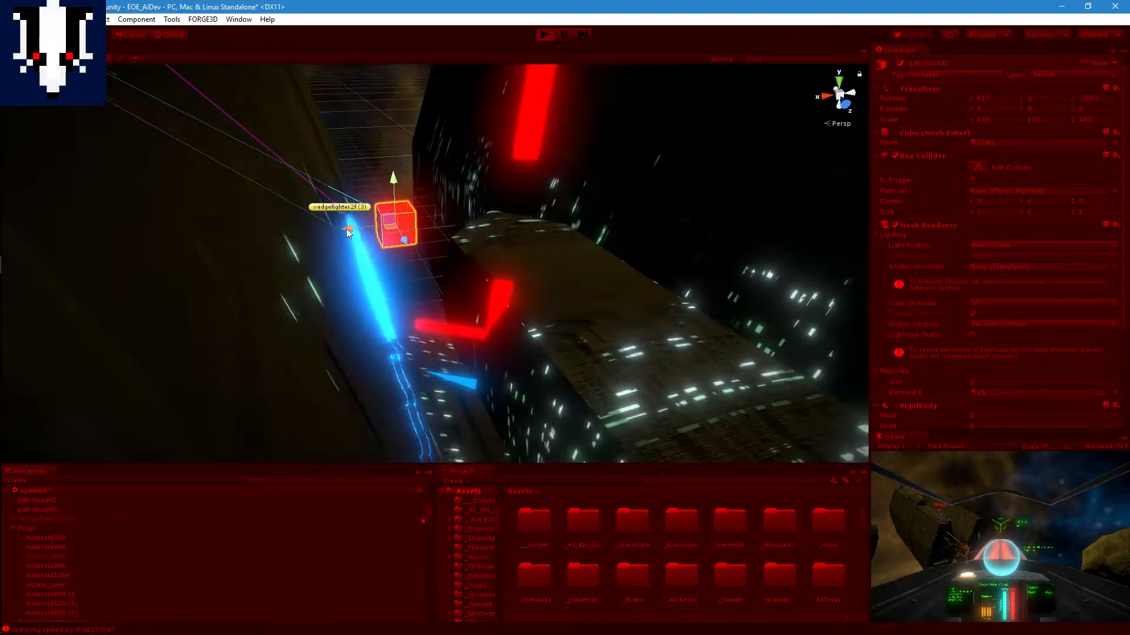
pyautogui.moveTo(401, 198); pyautogui.dragTo(375, 291, button='middle')
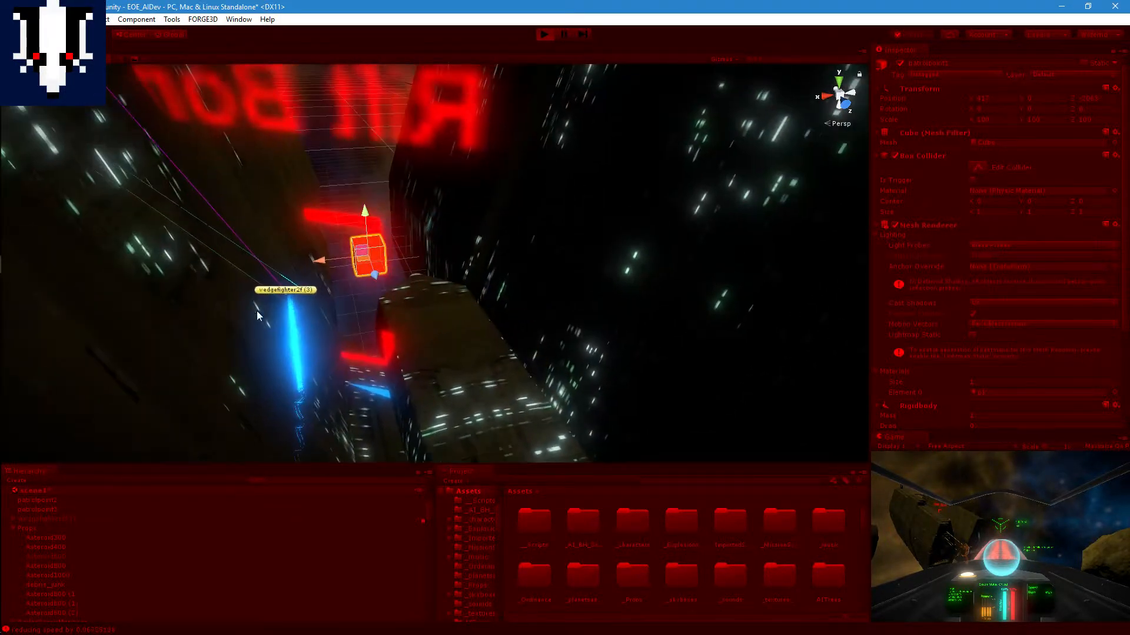
pyautogui.scroll(4, 375, 291)
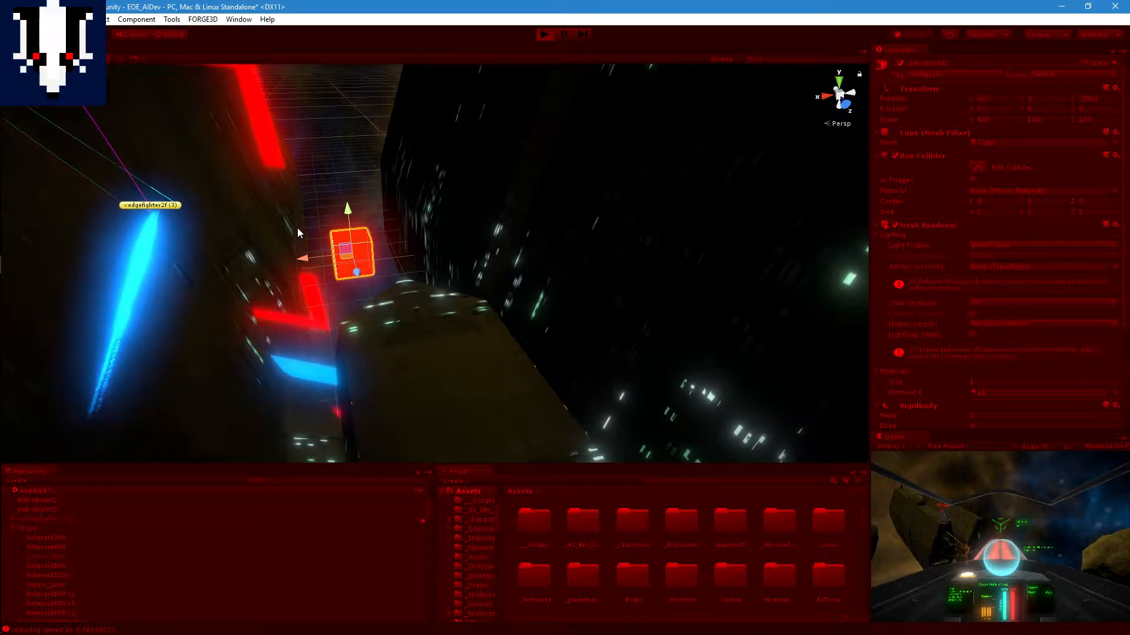
pyautogui.moveTo(518, 194); pyautogui.dragTo(340, 230, button='right')
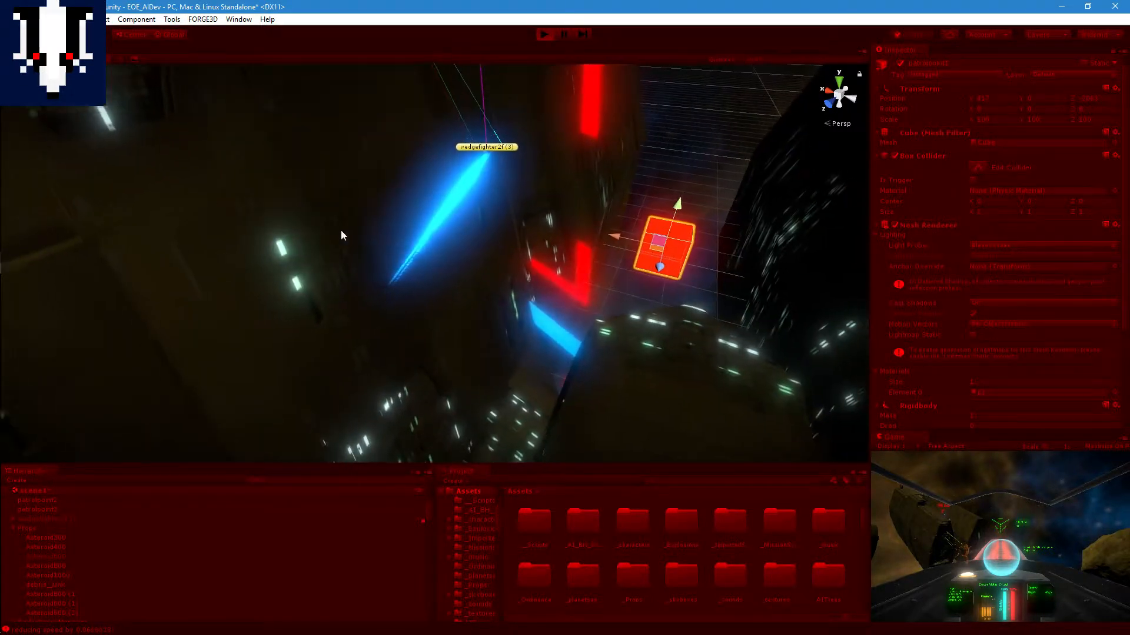
# Step: Examine the fighter's position relative to patrolpoint1 and the ship's hull from above, both wide and close up
pyautogui.scroll(-5, 528, 214)
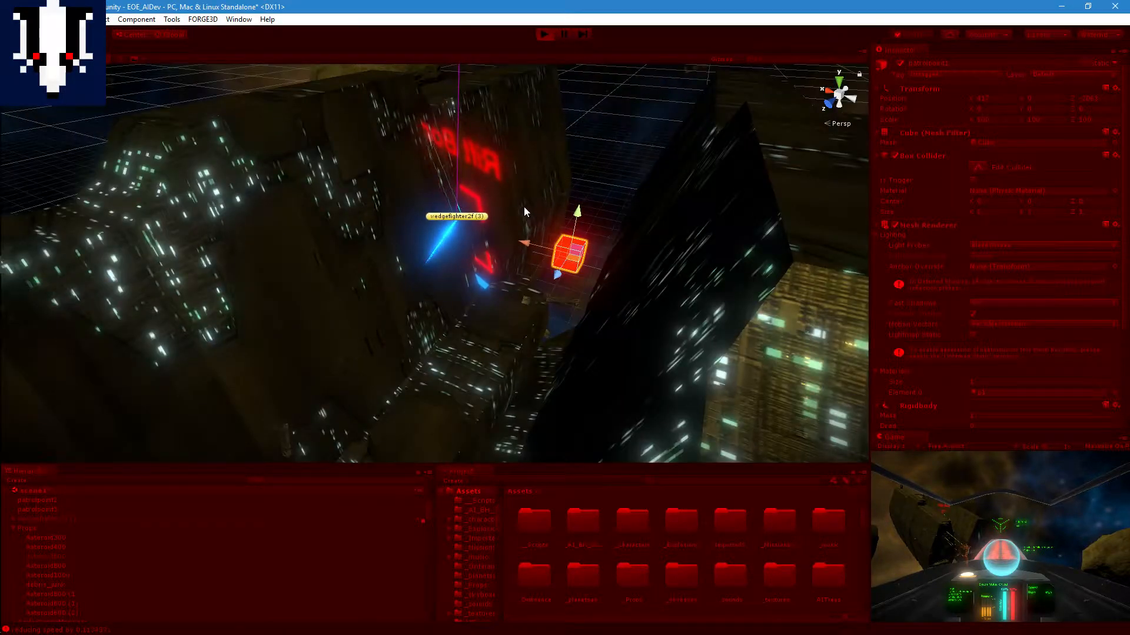
pyautogui.moveTo(542, 175); pyautogui.dragTo(280, 343, button='middle')
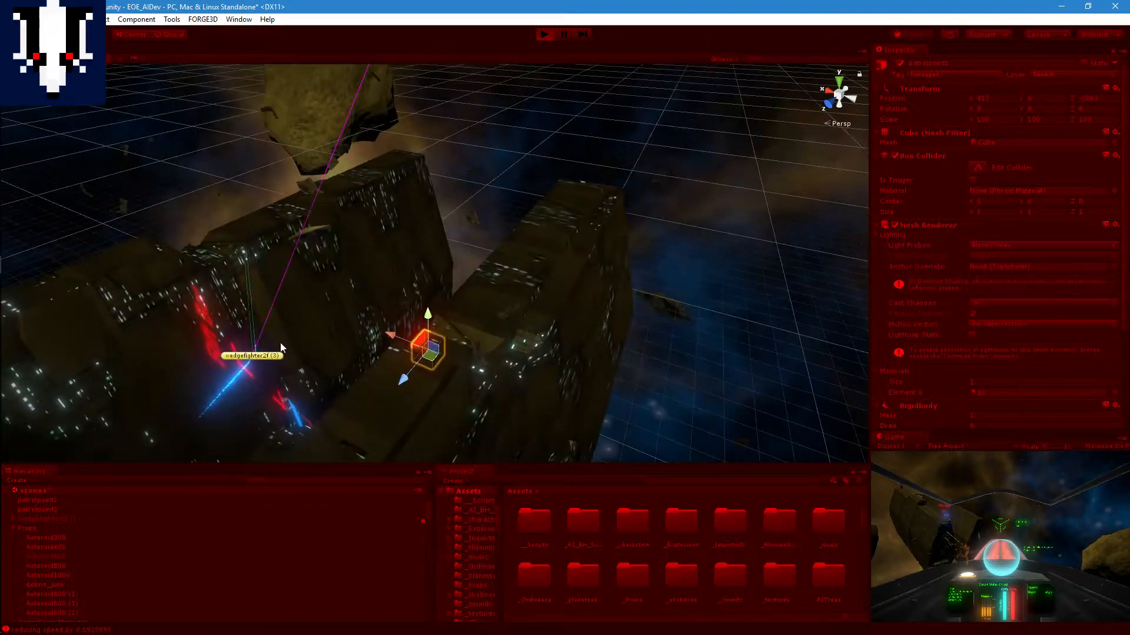
pyautogui.scroll(4, 284, 341)
pyautogui.moveTo(287, 294); pyautogui.dragTo(316, 238, button='middle')
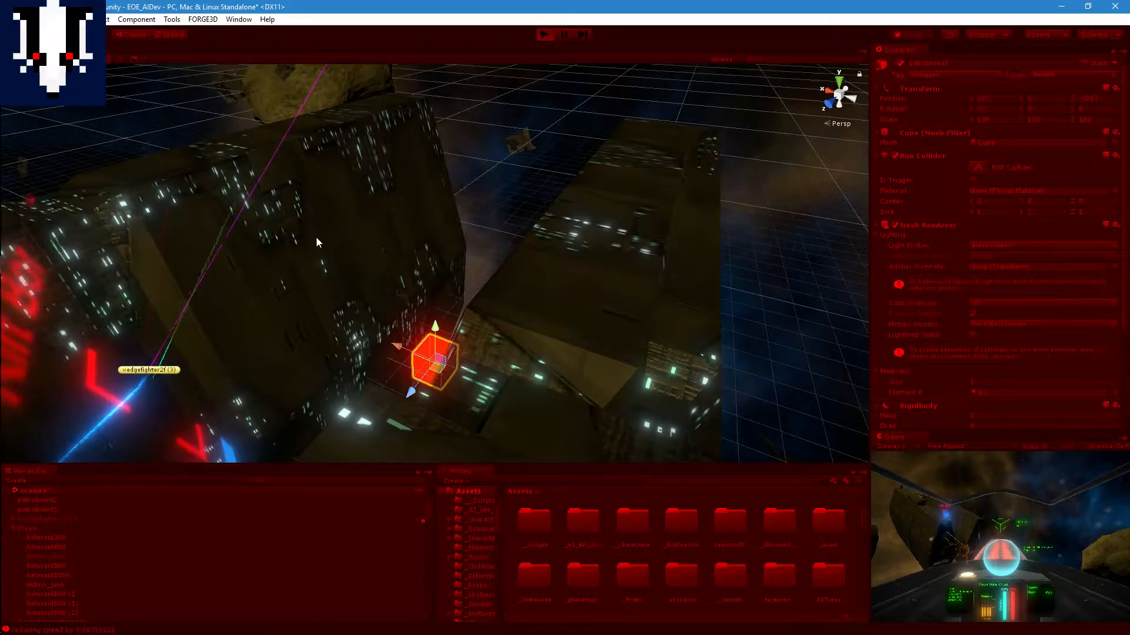
pyautogui.scroll(4, 316, 299)
pyautogui.moveTo(317, 300); pyautogui.dragTo(330, 284, button='middle')
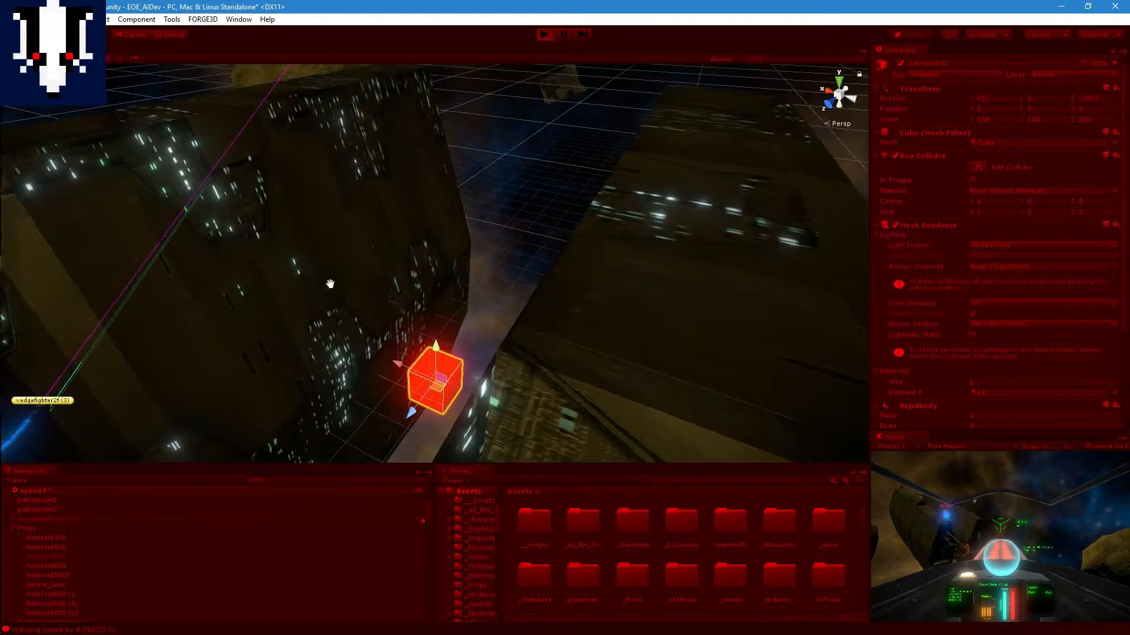
pyautogui.scroll(-3, 392, 248)
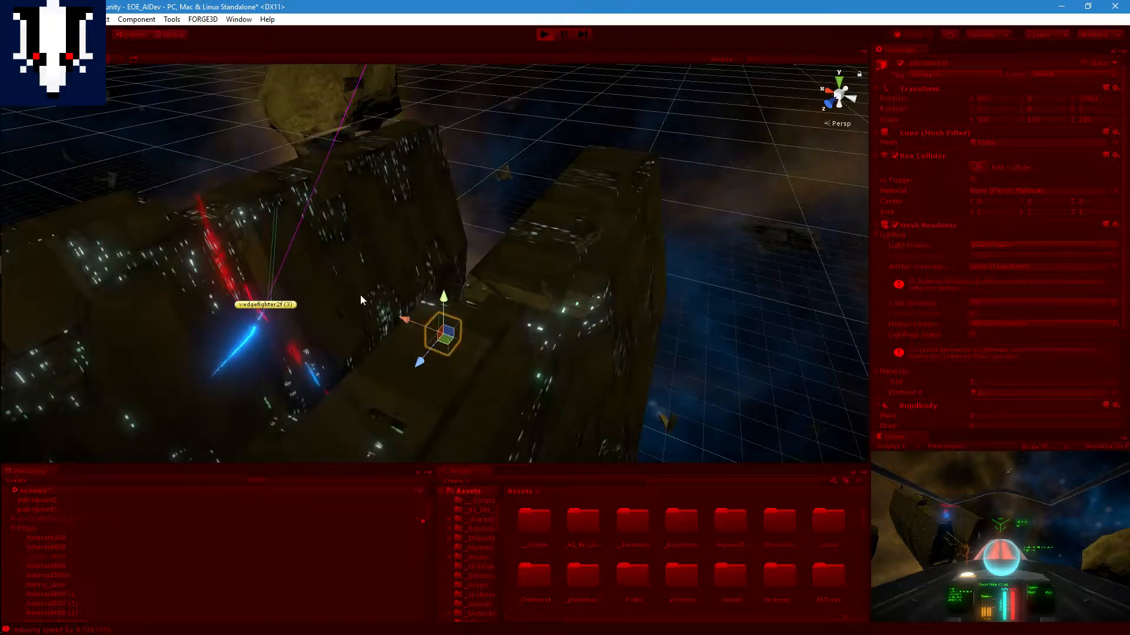
pyautogui.scroll(5, 358, 288)
pyautogui.moveTo(357, 287); pyautogui.dragTo(419, 221, button='middle')
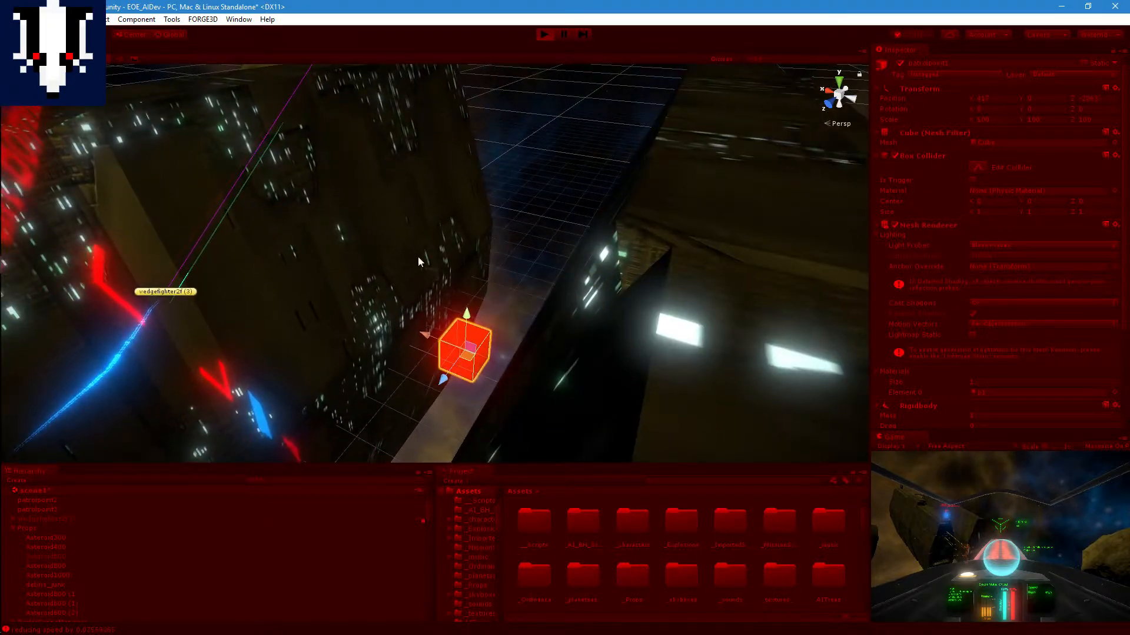
pyautogui.moveTo(418, 259); pyautogui.dragTo(461, 217, button='middle')
pyautogui.scroll(1, 341, 257)
pyautogui.moveTo(342, 257); pyautogui.dragTo(397, 253, button='right')
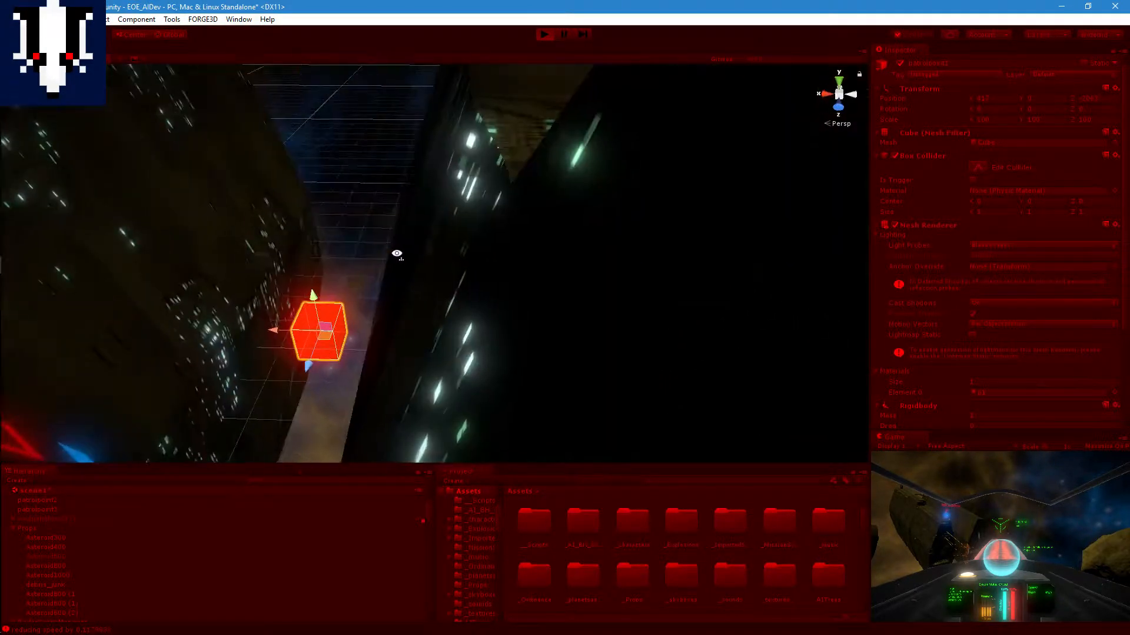
# Step: Observe the fighter's approach to patrolpoint1 while looking lengthwise down the gap between the ship's halves
pyautogui.moveTo(328, 271)
pyautogui.mouseDown(button='middle')
pyautogui.moveTo(666, 219)
pyautogui.moveTo(512, 245)
pyautogui.moveTo(630, 230)
pyautogui.mouseUp(button='middle')
pyautogui.moveTo(329, 272); pyautogui.dragTo(498, 247, button='middle')
pyautogui.moveTo(377, 253); pyautogui.dragTo(633, 240, button='middle')
pyautogui.moveTo(330, 248); pyautogui.dragTo(382, 301, button='middle')
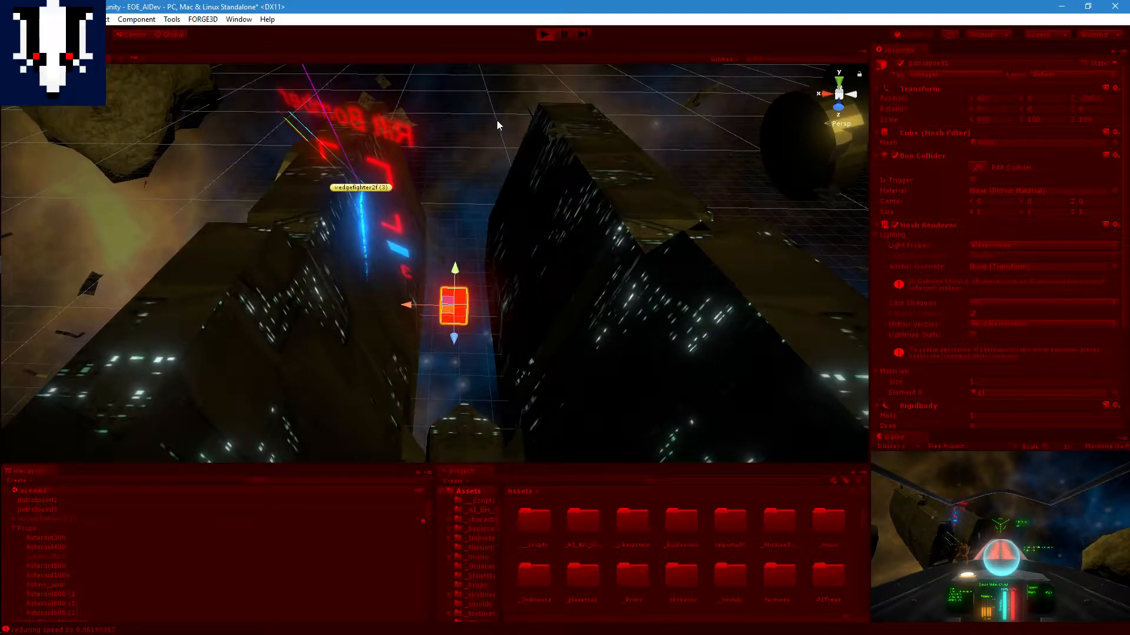
pyautogui.scroll(-3, 451, 151)
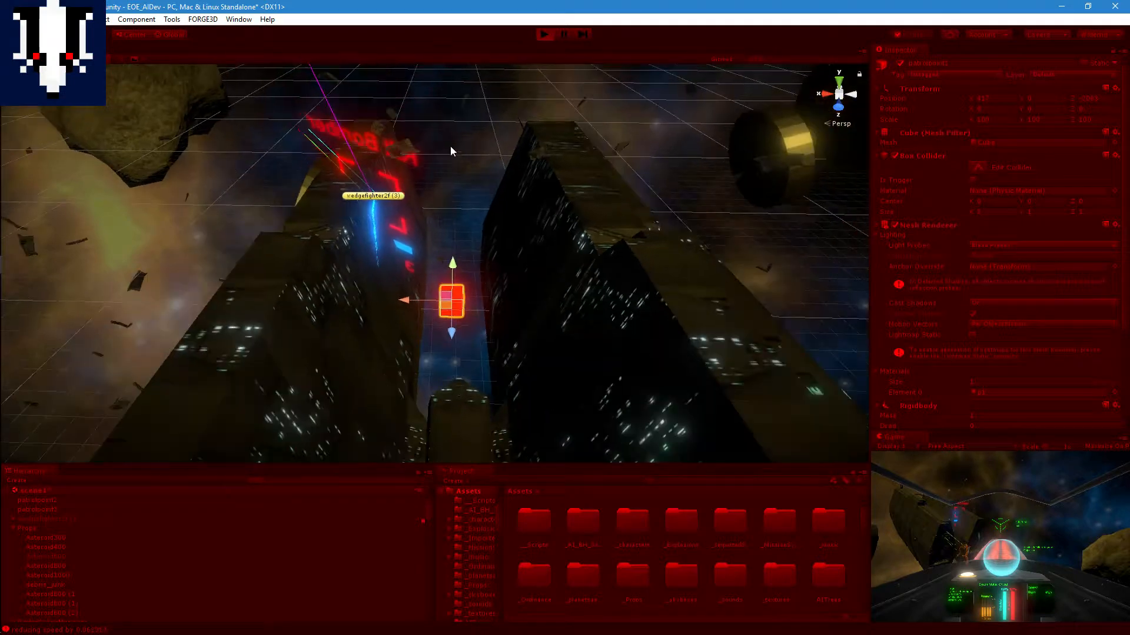
pyautogui.scroll(4, 450, 152)
pyautogui.moveTo(430, 120); pyautogui.dragTo(429, 265, button='middle')
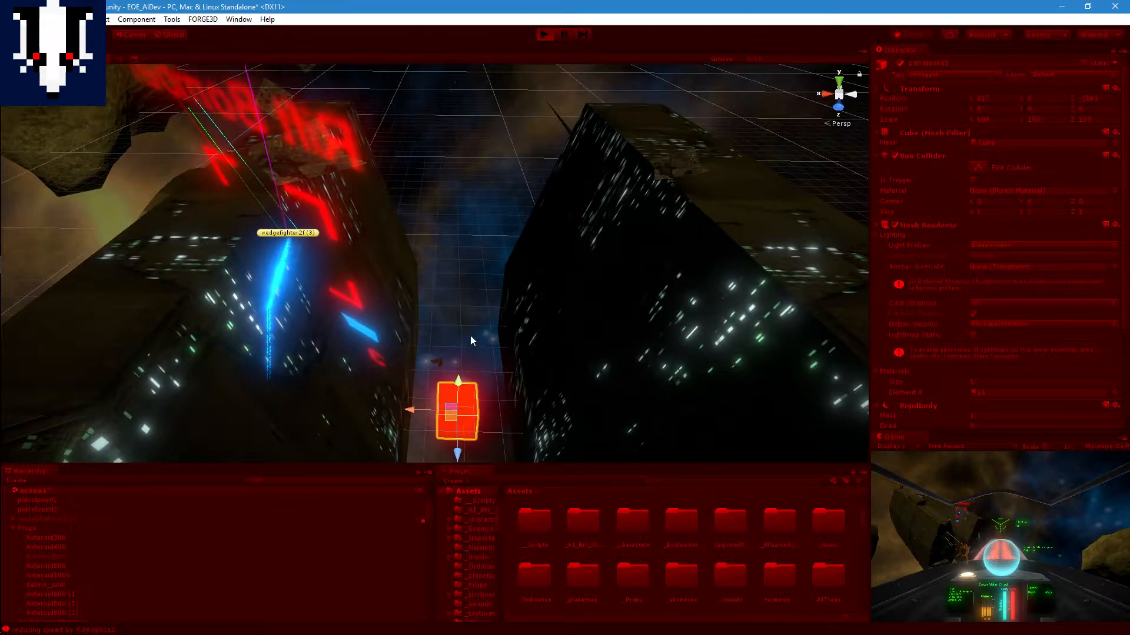
pyautogui.scroll(3, 443, 253)
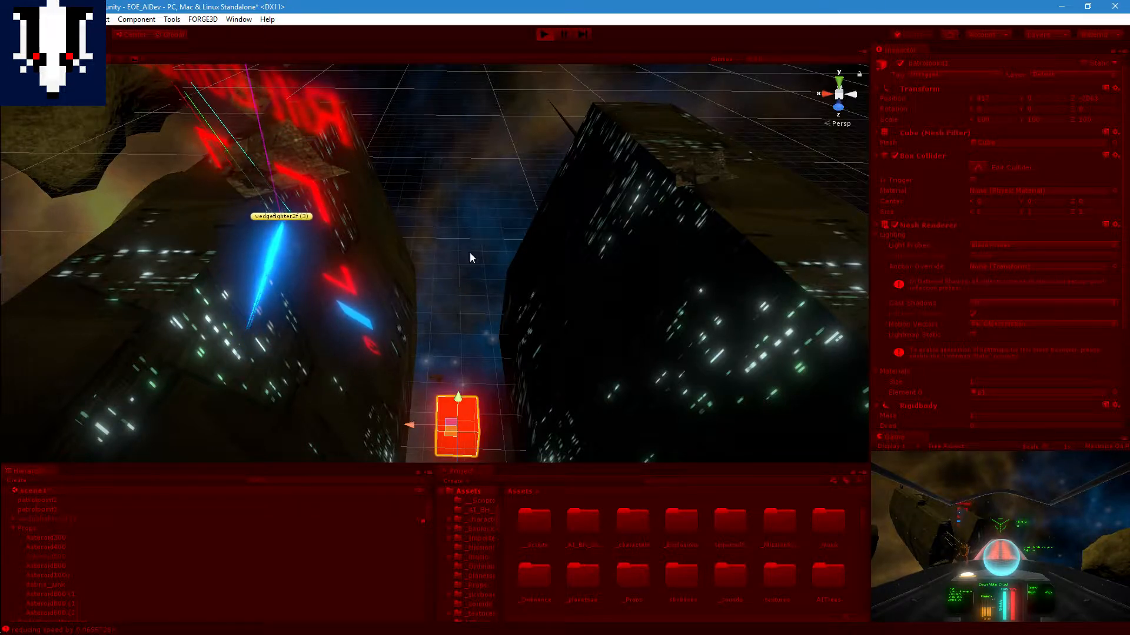
pyautogui.scroll(-2, 446, 244)
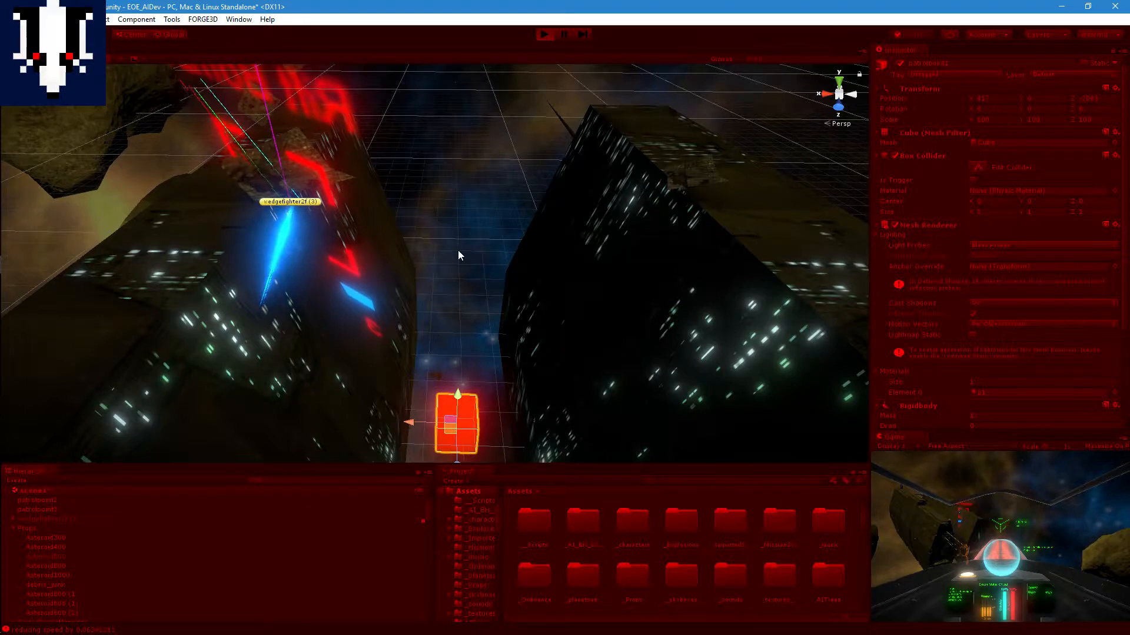
pyautogui.scroll(-1, 458, 251)
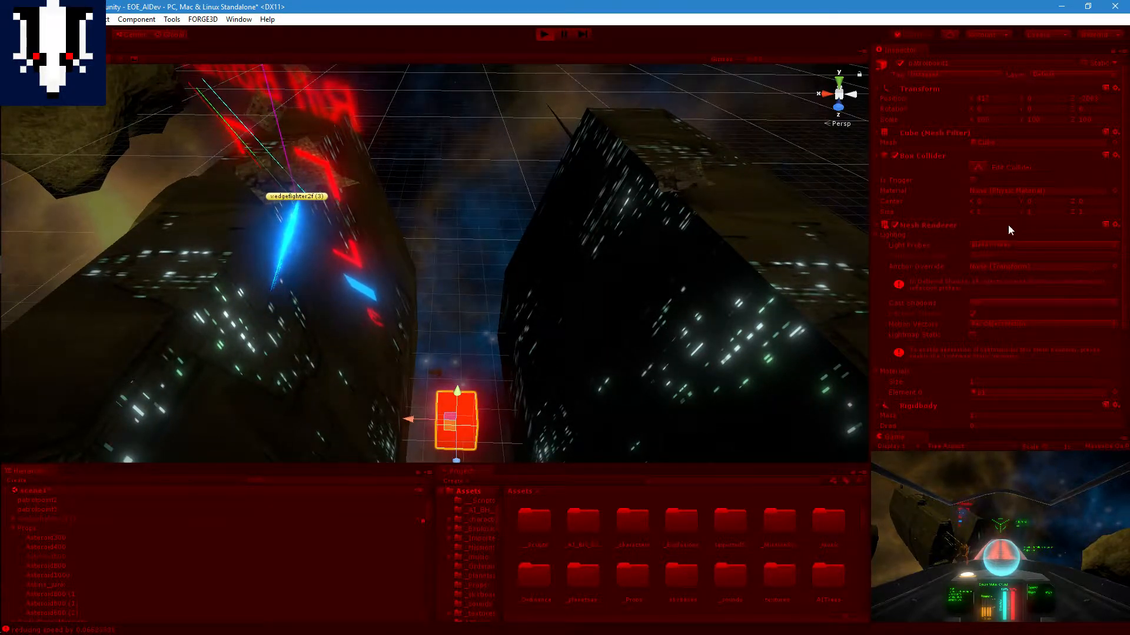
pyautogui.scroll(3, 493, 206)
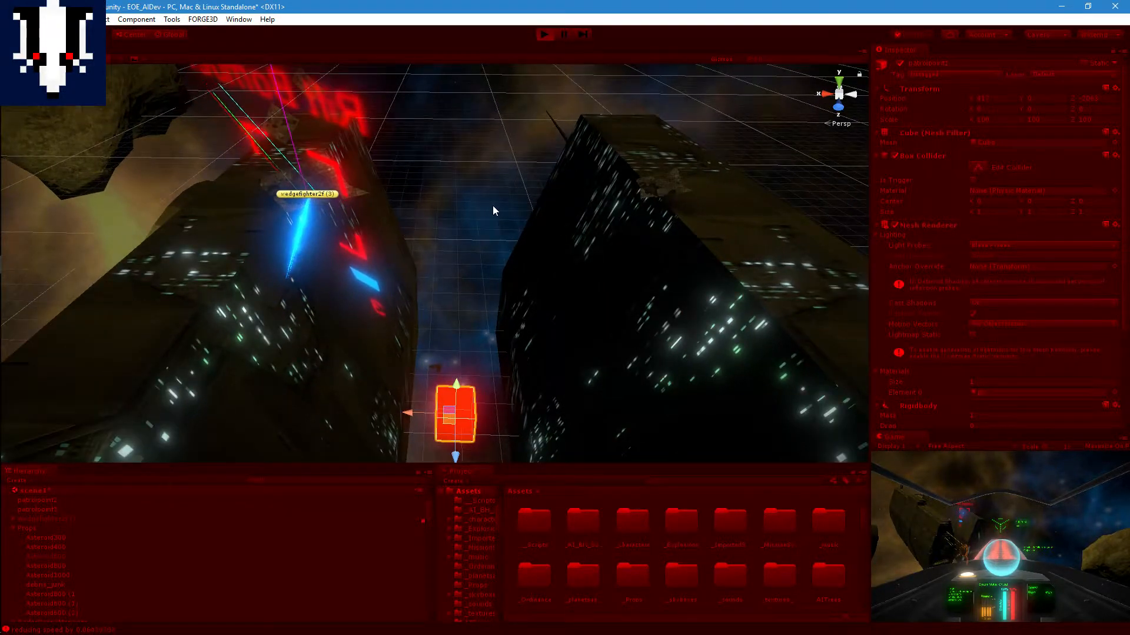
pyautogui.scroll(2, 477, 199)
pyautogui.moveTo(342, 291); pyautogui.dragTo(347, 219, button='right')
pyautogui.press('f')
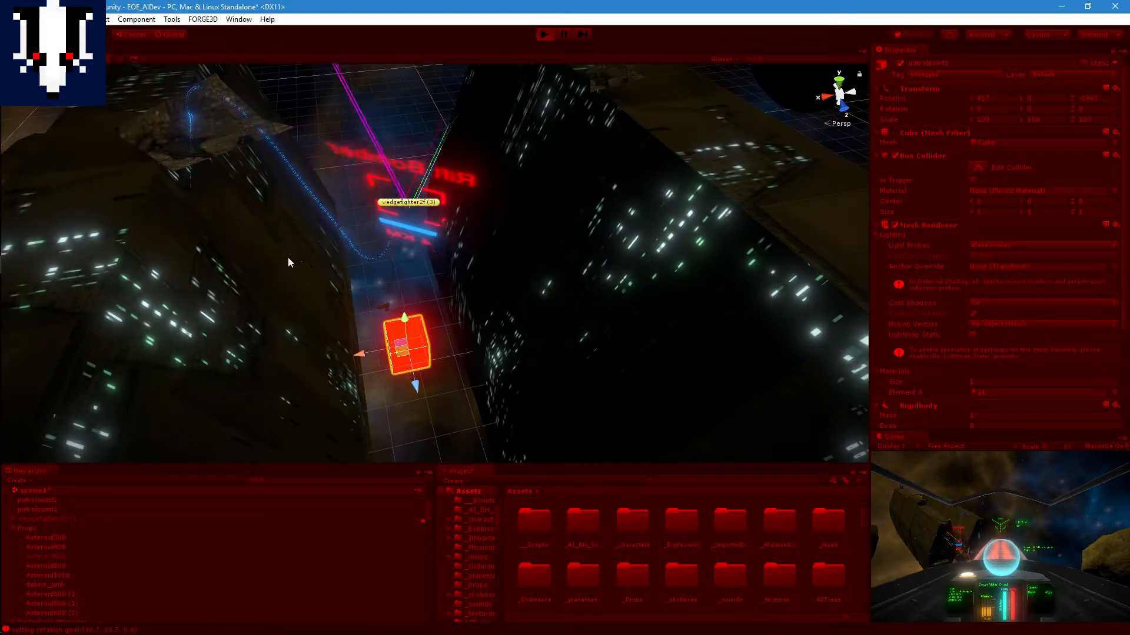
# Step: Follow the fighter's trail through the gap past patrolpoint1 and across to the ship's opposite half
pyautogui.moveTo(283, 263); pyautogui.dragTo(533, 139, button='middle')
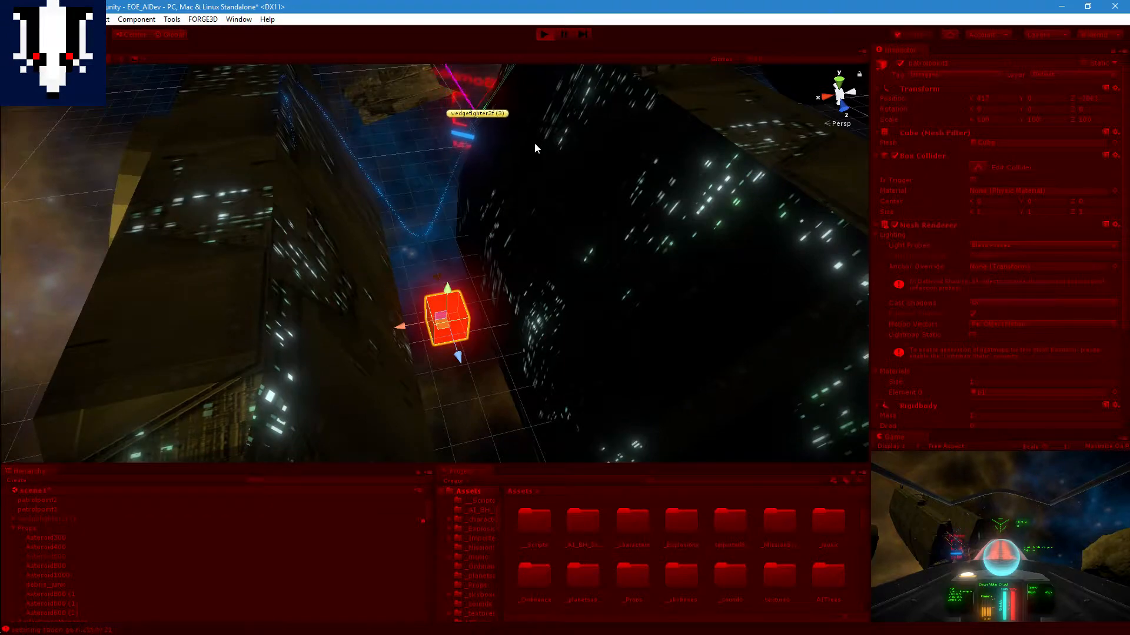
pyautogui.scroll(-3, 449, 236)
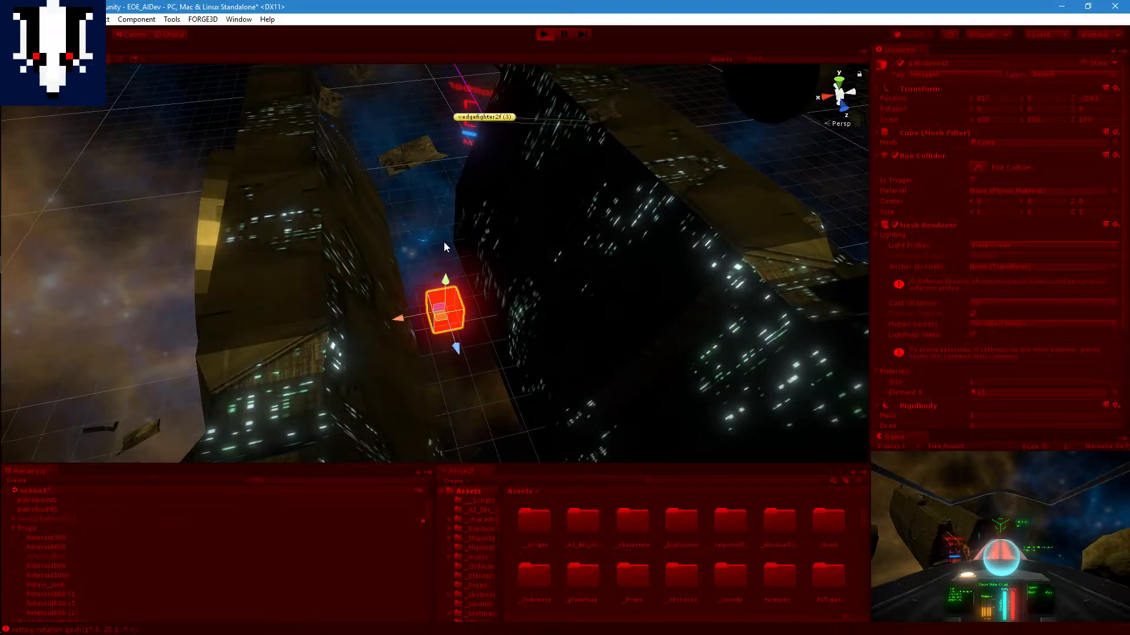
pyautogui.scroll(-2, 444, 241)
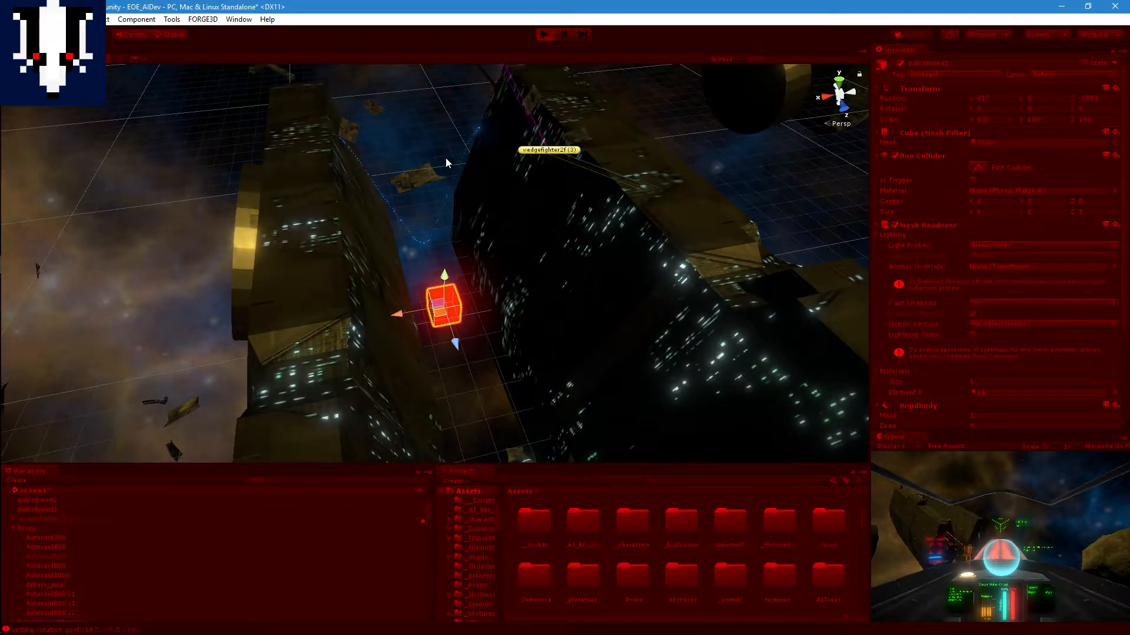
pyautogui.scroll(3, 446, 157)
pyautogui.keyDown('alt'); pyautogui.moveTo(432, 176); pyautogui.dragTo(497, 100); pyautogui.keyUp('alt')
pyautogui.moveTo(497, 100); pyautogui.dragTo(510, 202, button='middle')
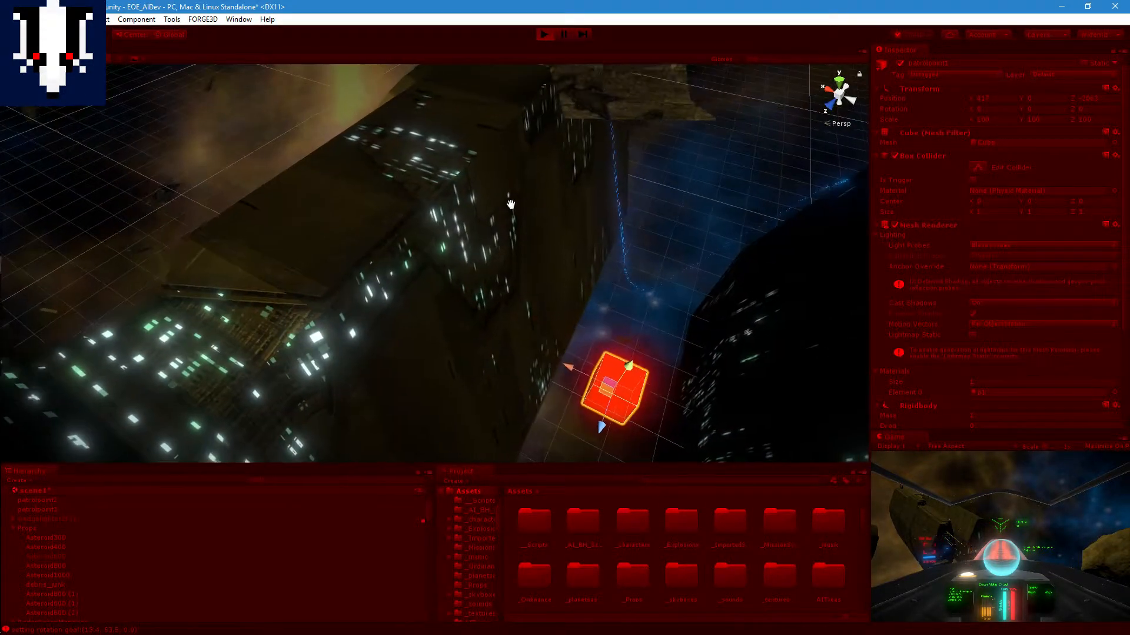
pyautogui.moveTo(612, 186); pyautogui.dragTo(668, 328, button='middle')
pyautogui.scroll(-2, 633, 308)
pyautogui.scroll(-4, 630, 305)
pyautogui.moveTo(544, 259); pyautogui.dragTo(564, 174, button='middle')
pyautogui.scroll(4, 562, 343)
pyautogui.moveTo(520, 346); pyautogui.dragTo(585, 84, button='middle')
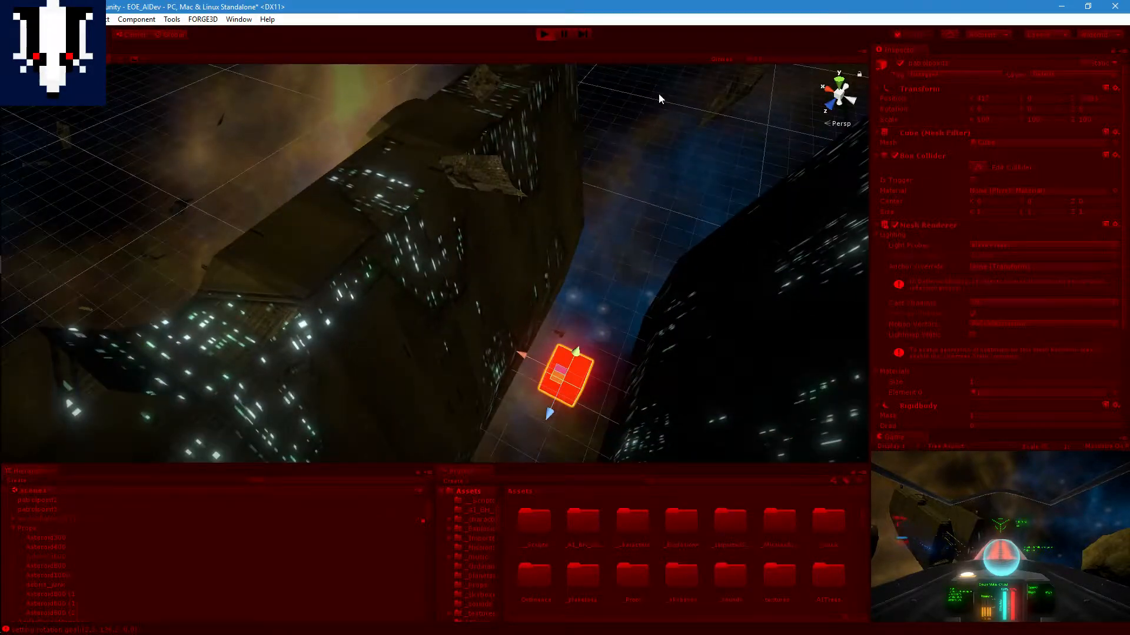
# Step: Stop Play mode and bring patrolpoint1 and the surrounding asteroids into view
pyautogui.click(544, 35)
pyautogui.moveTo(680, 302); pyautogui.dragTo(660, 255, button='middle')
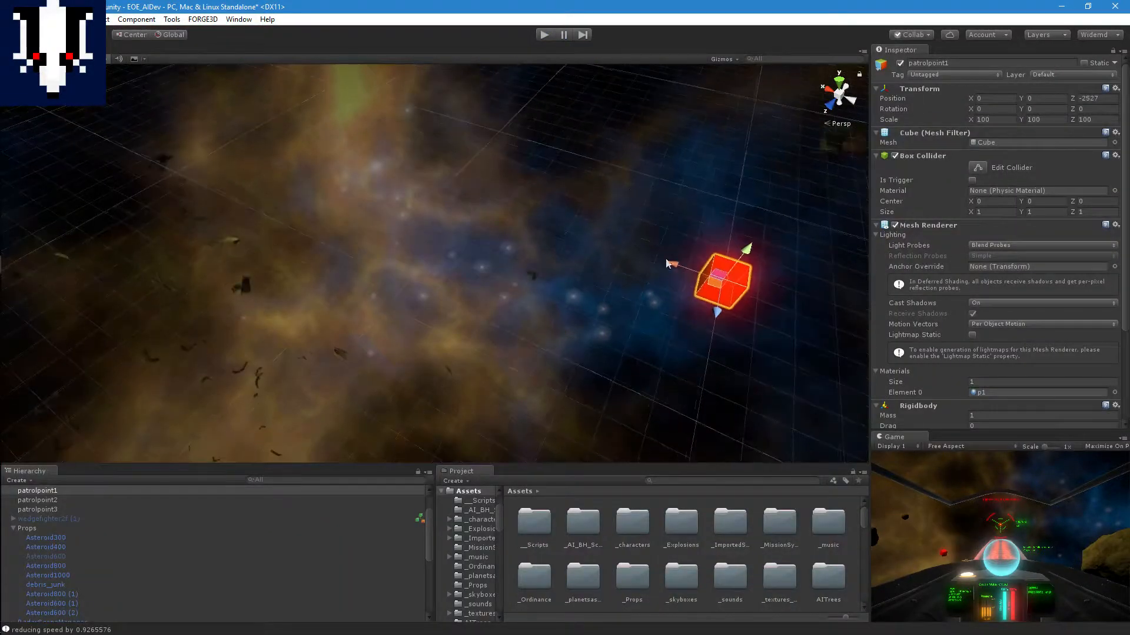
pyautogui.scroll(-10, 639, 262)
pyautogui.scroll(-8, 635, 266)
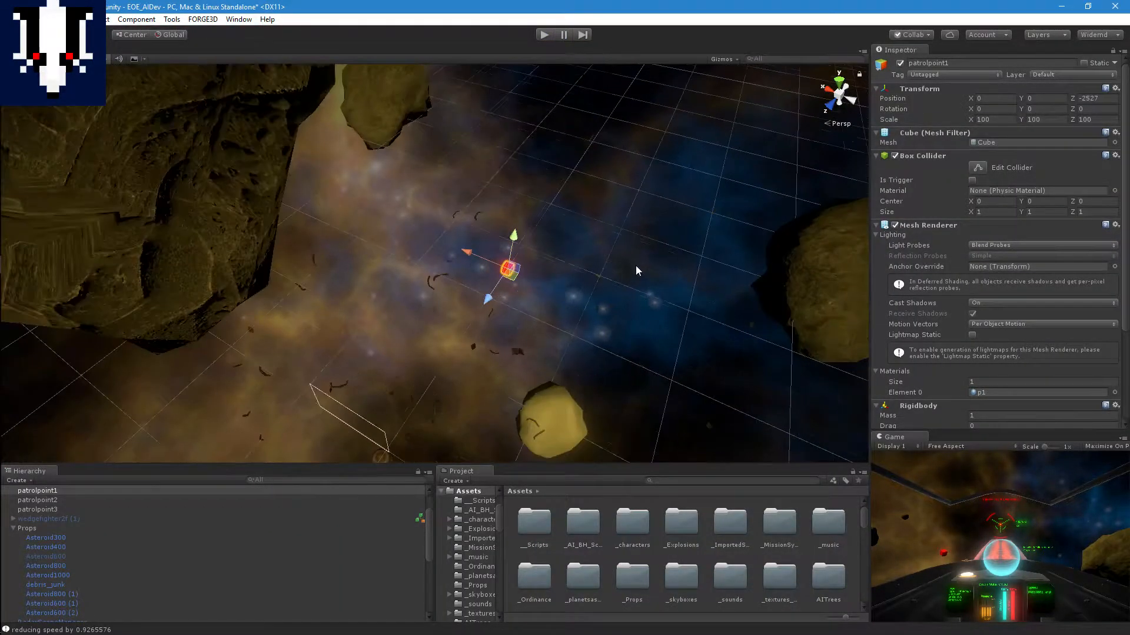
pyautogui.moveTo(619, 295); pyautogui.dragTo(644, 224, button='middle')
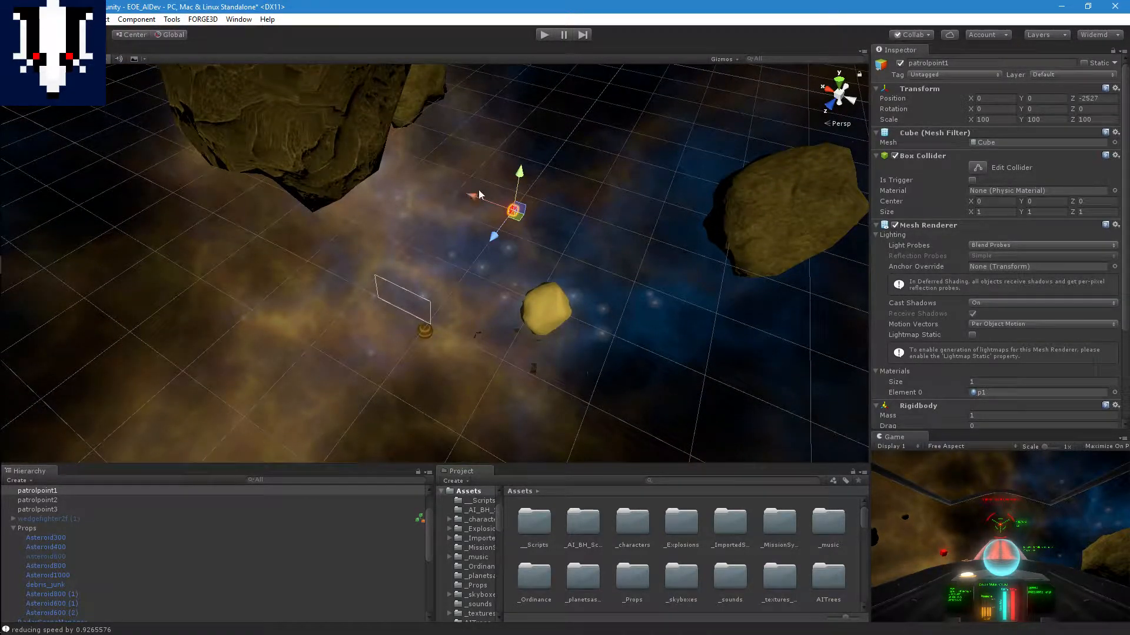
# Step: Open the Console and bring the newest debug messages from the fighter's test run into view
pyautogui.click(241, 19)
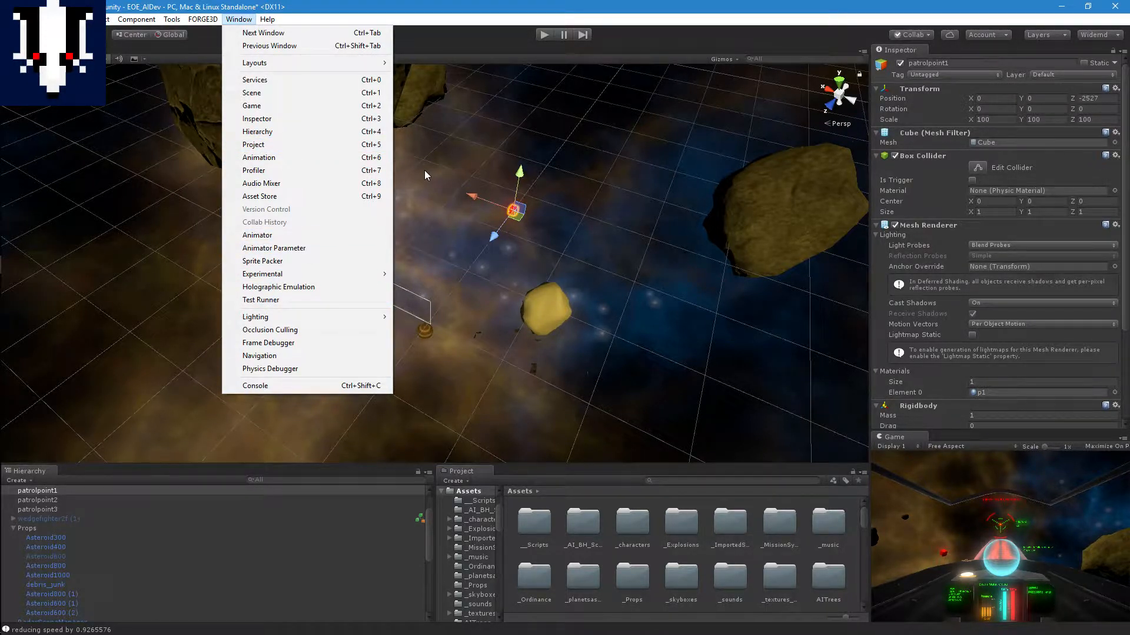
pyautogui.click(366, 385)
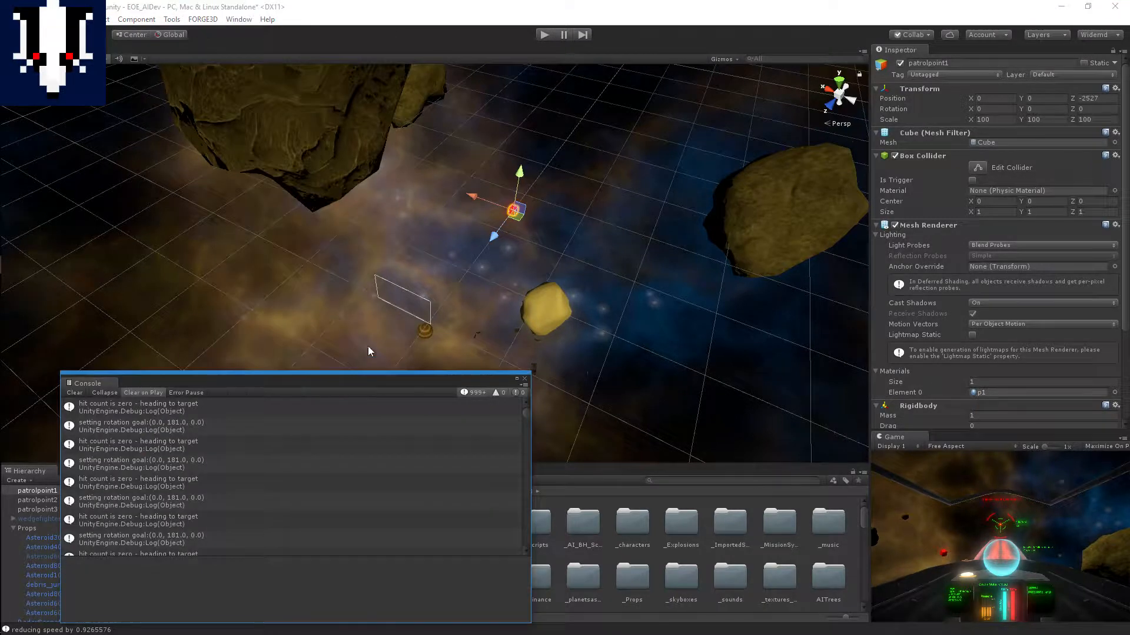
pyautogui.scroll(-2, 296, 533)
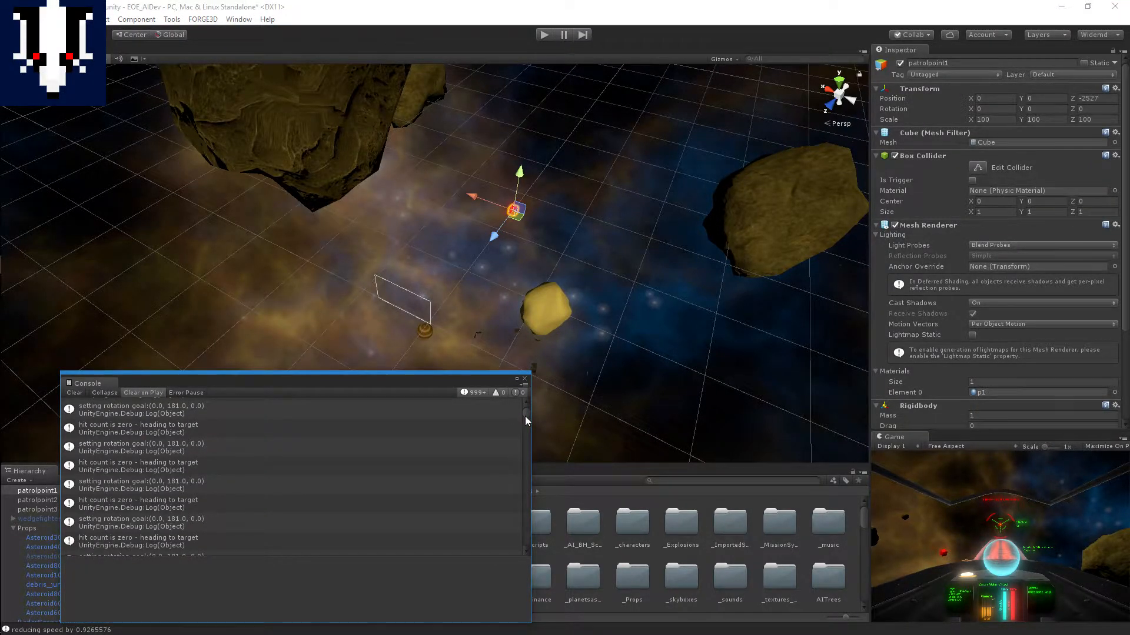
pyautogui.moveTo(526, 417); pyautogui.dragTo(539, 556)
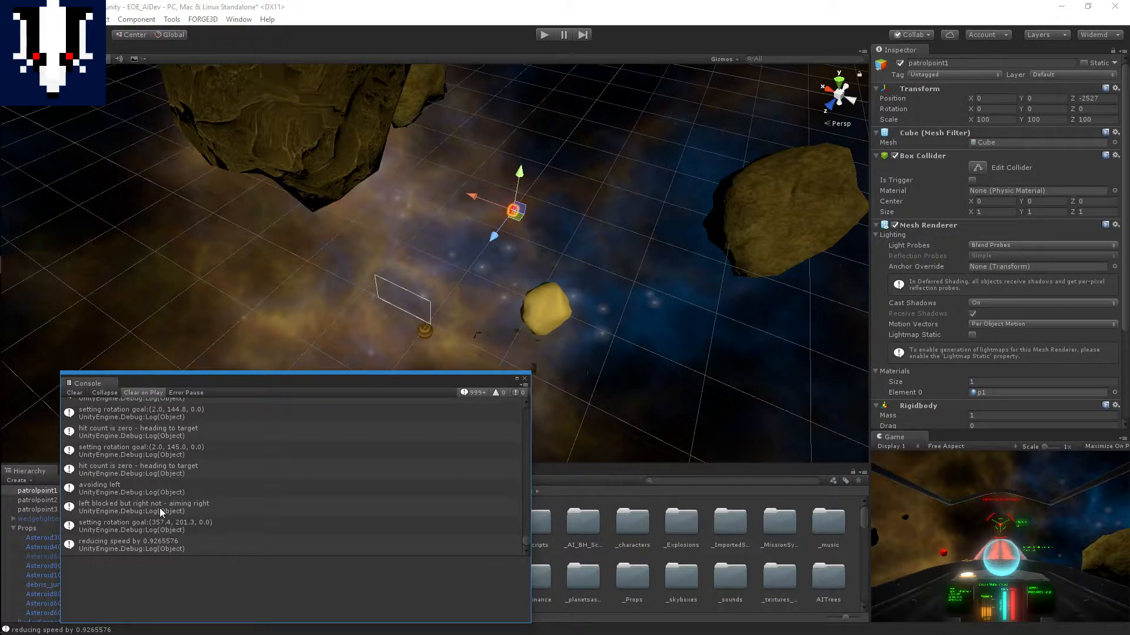
# Step: Read back through the most recent Console messages about hit counts, obstacle avoidance, rotation goals and speed reduction
pyautogui.scroll(3, 164, 506)
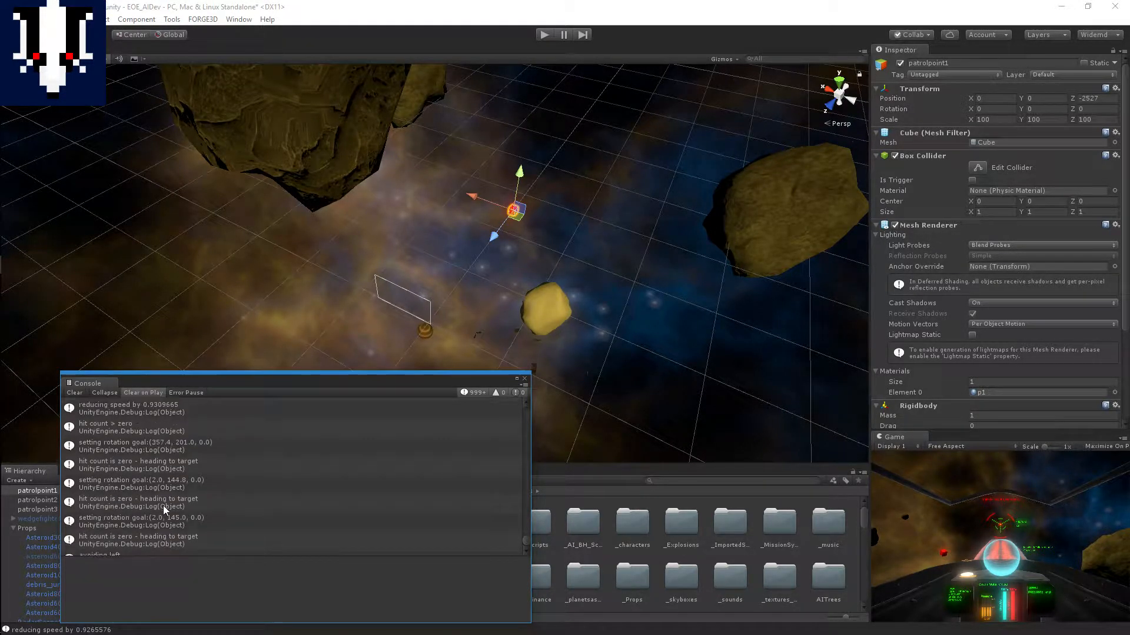
pyautogui.scroll(3, 163, 506)
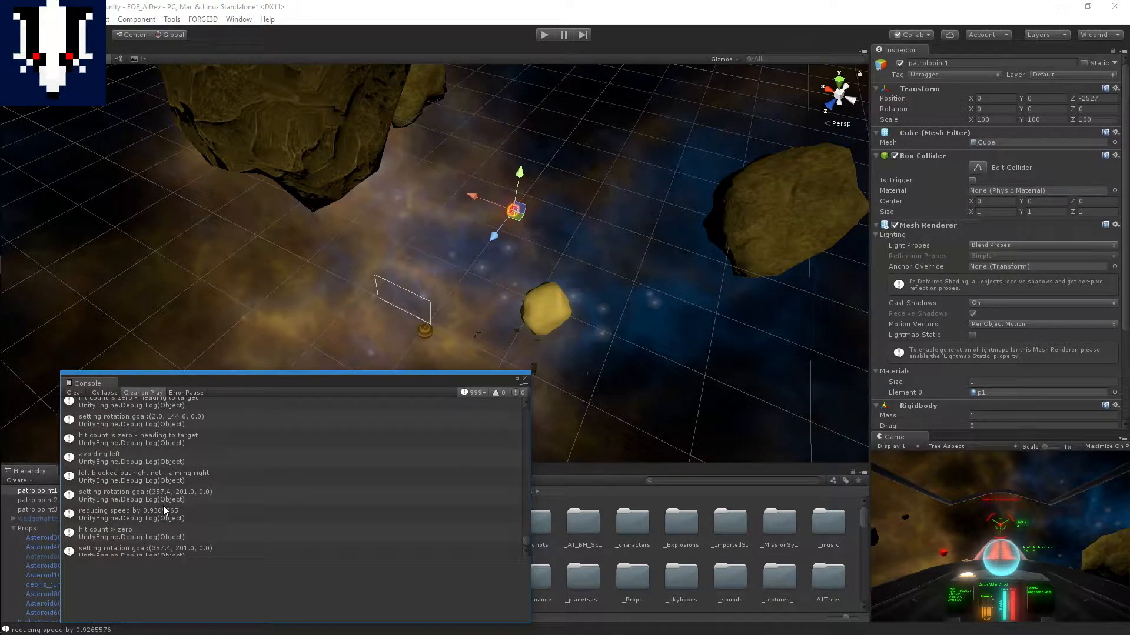
pyautogui.scroll(3, 163, 506)
pyautogui.scroll(2, 163, 506)
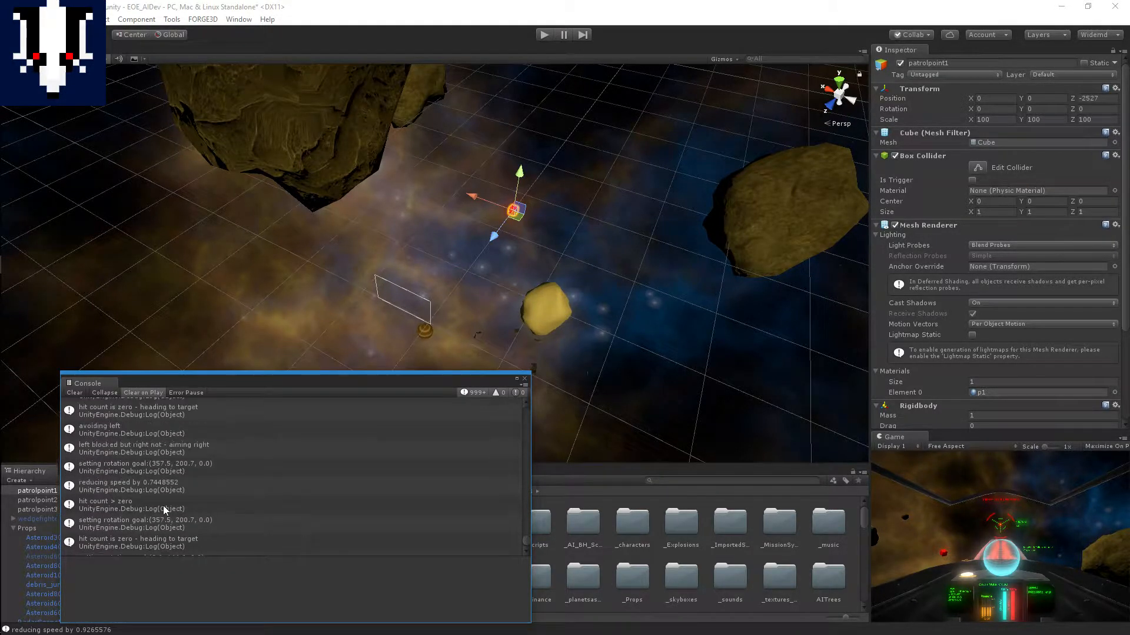
pyautogui.scroll(1, 164, 506)
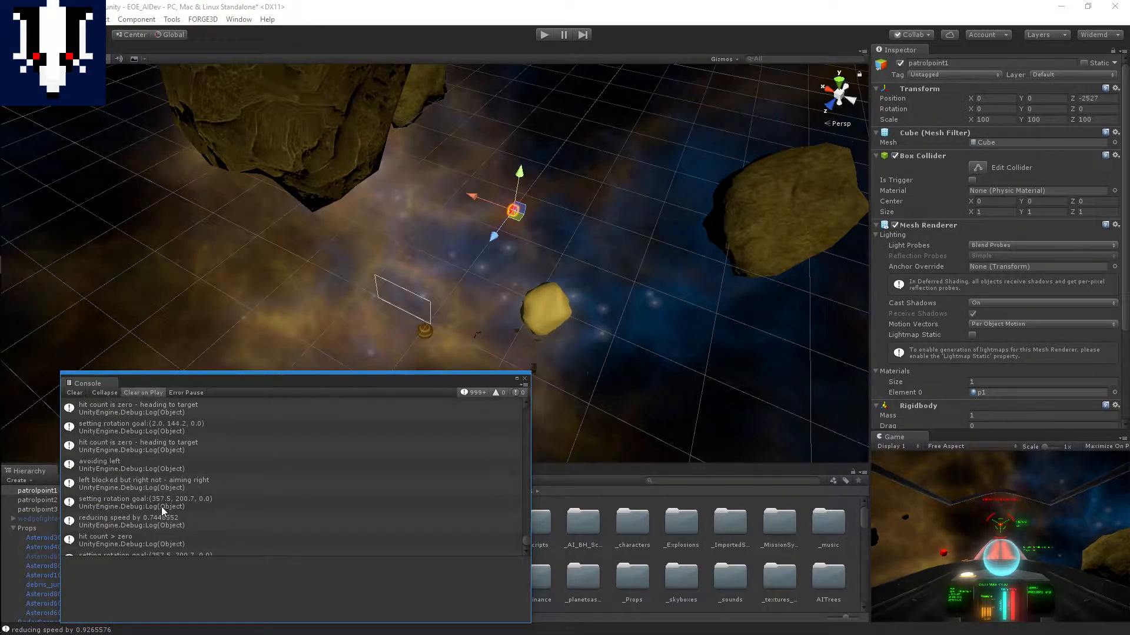
pyautogui.scroll(1, 159, 507)
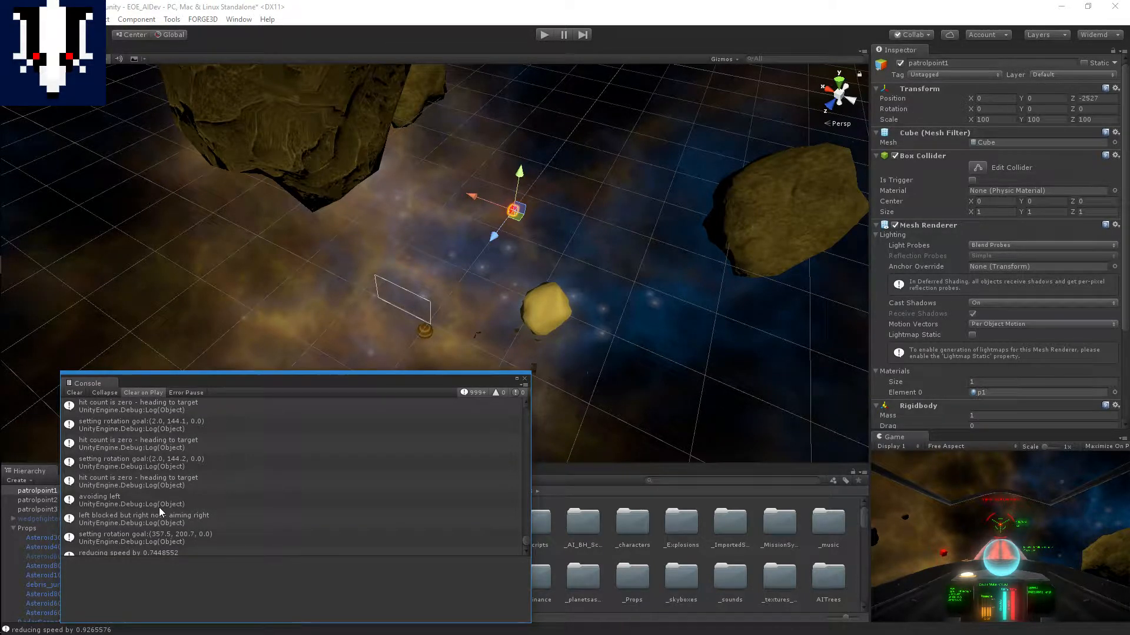
pyautogui.scroll(1, 159, 507)
pyautogui.scroll(1, 159, 512)
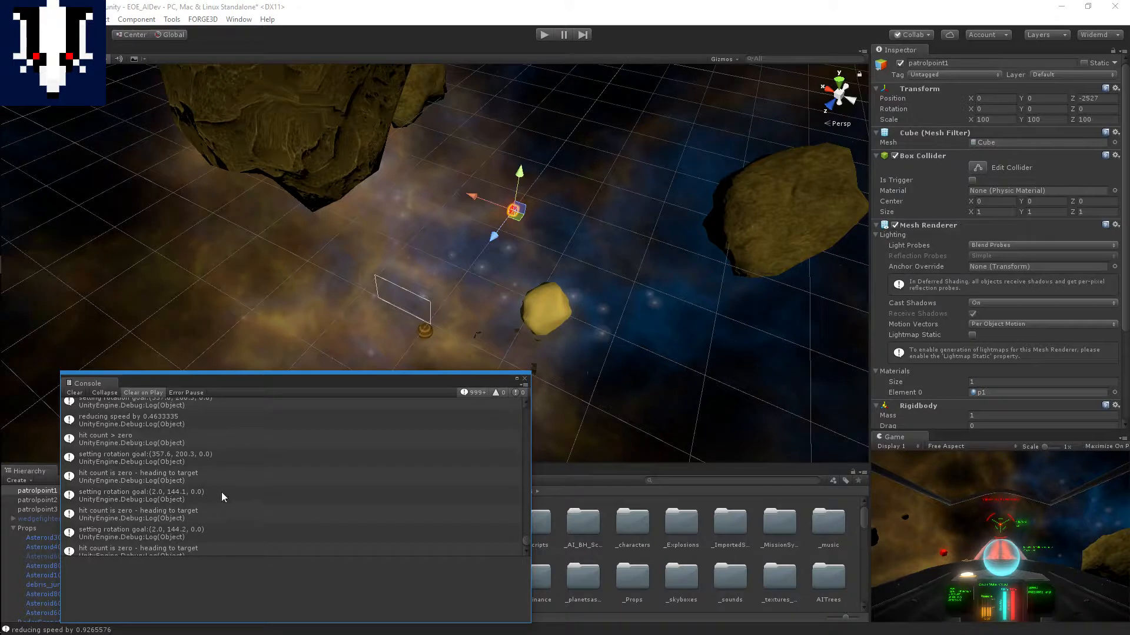
pyautogui.scroll(1, 169, 462)
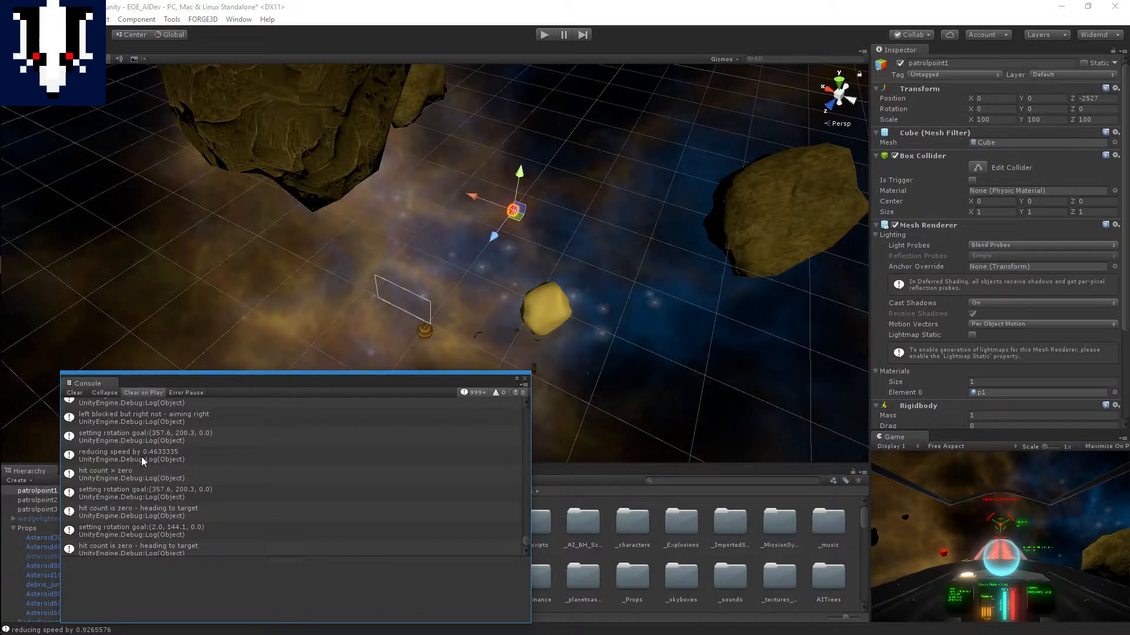
pyautogui.scroll(3, 173, 452)
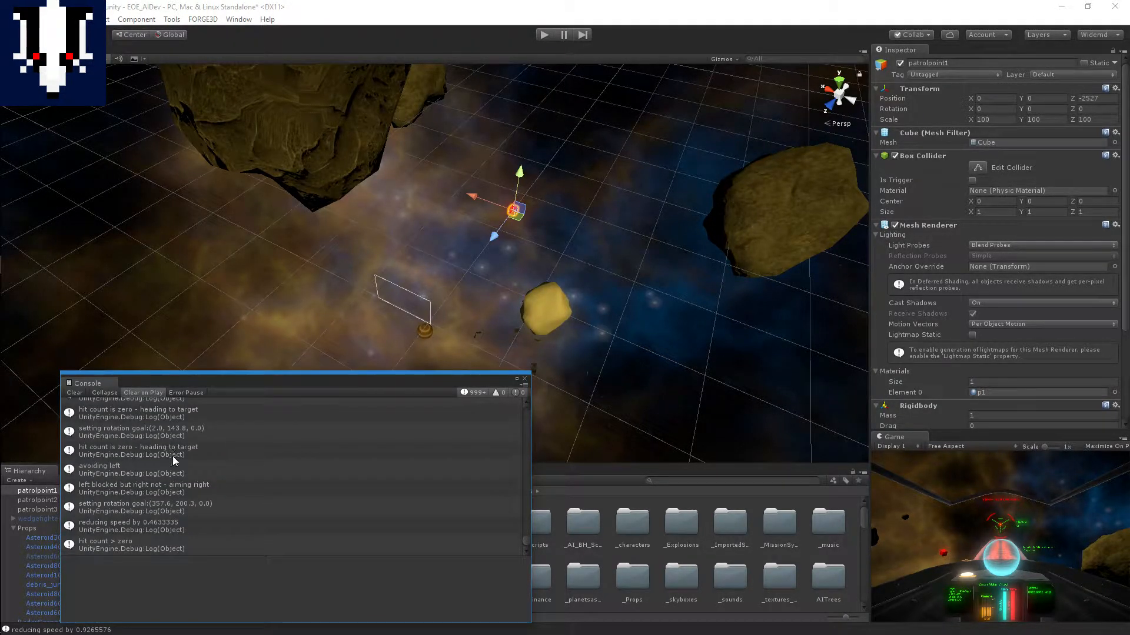
pyautogui.scroll(-3, 174, 456)
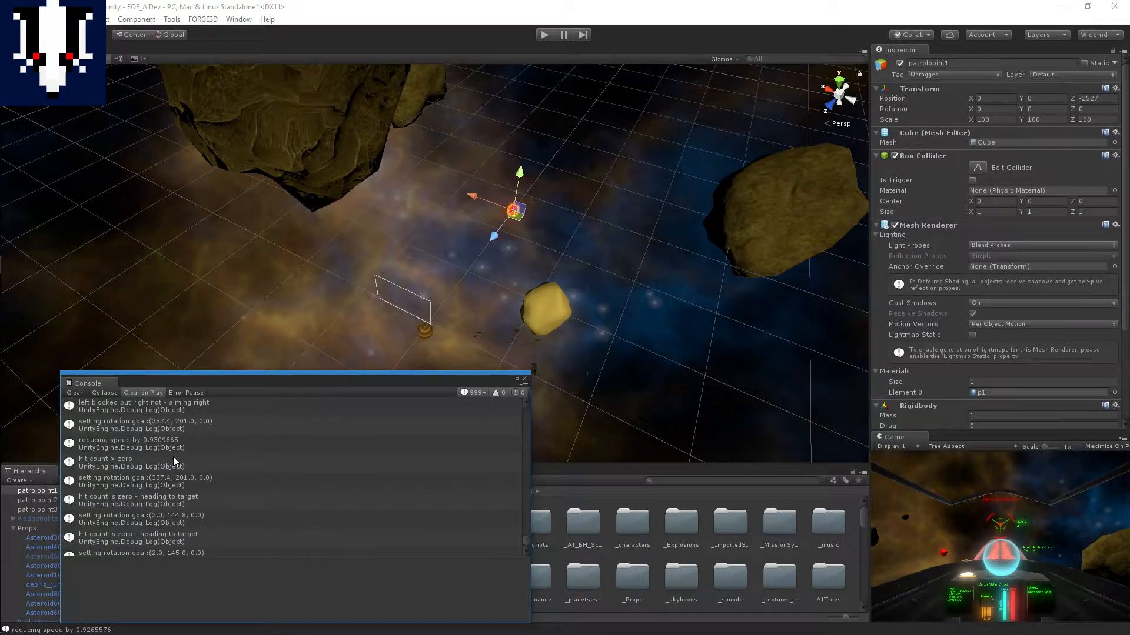
# Step: Inspect the log details of neighbouring "hit count > zero", "setting rotation goal" and "hit count is zero - heading to target" messages
pyautogui.click(133, 463)
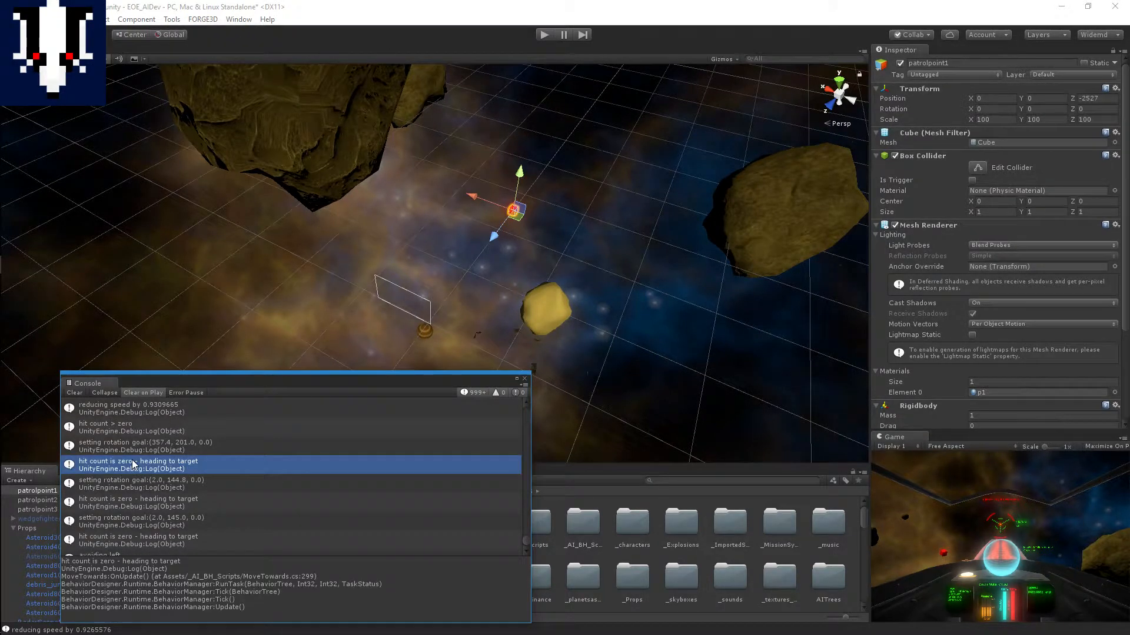
pyautogui.click(130, 433)
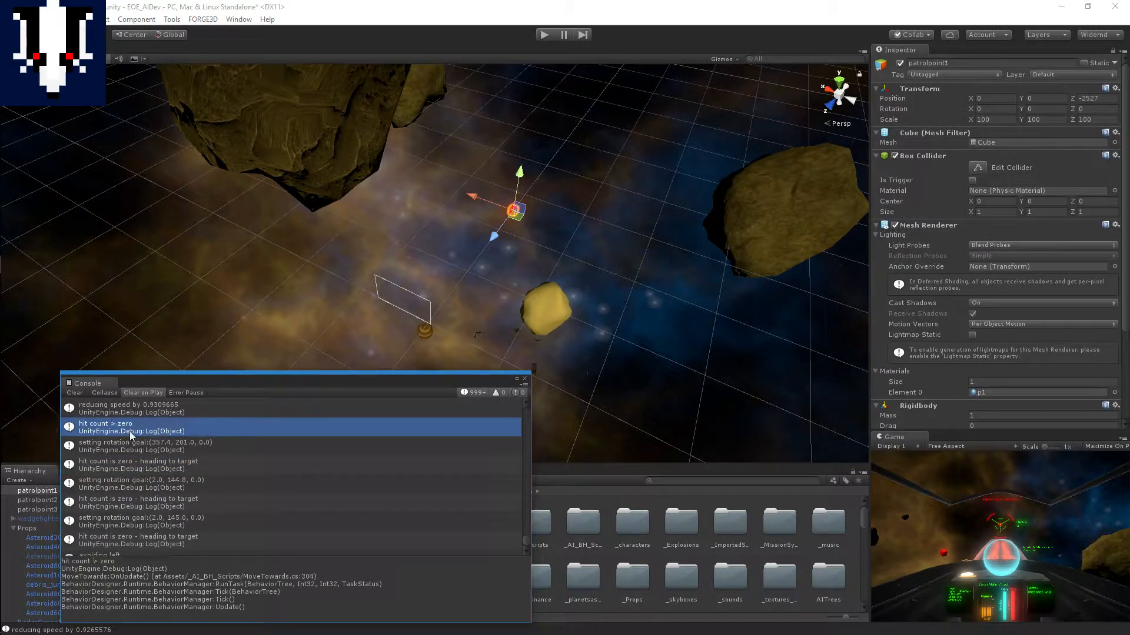
pyautogui.click(139, 450)
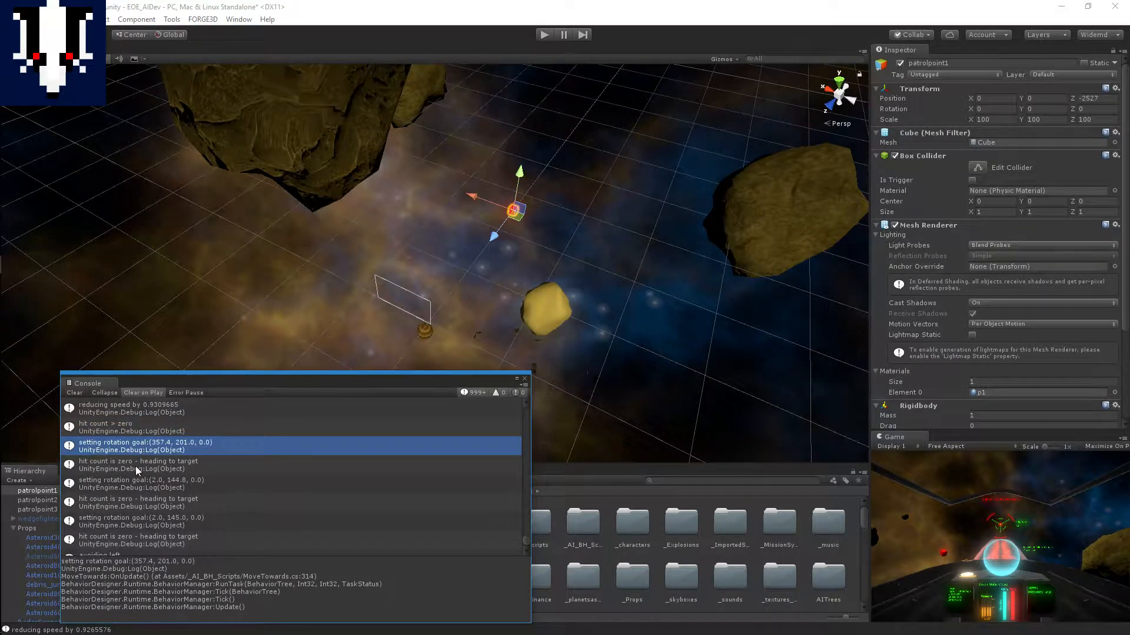
pyautogui.click(135, 466)
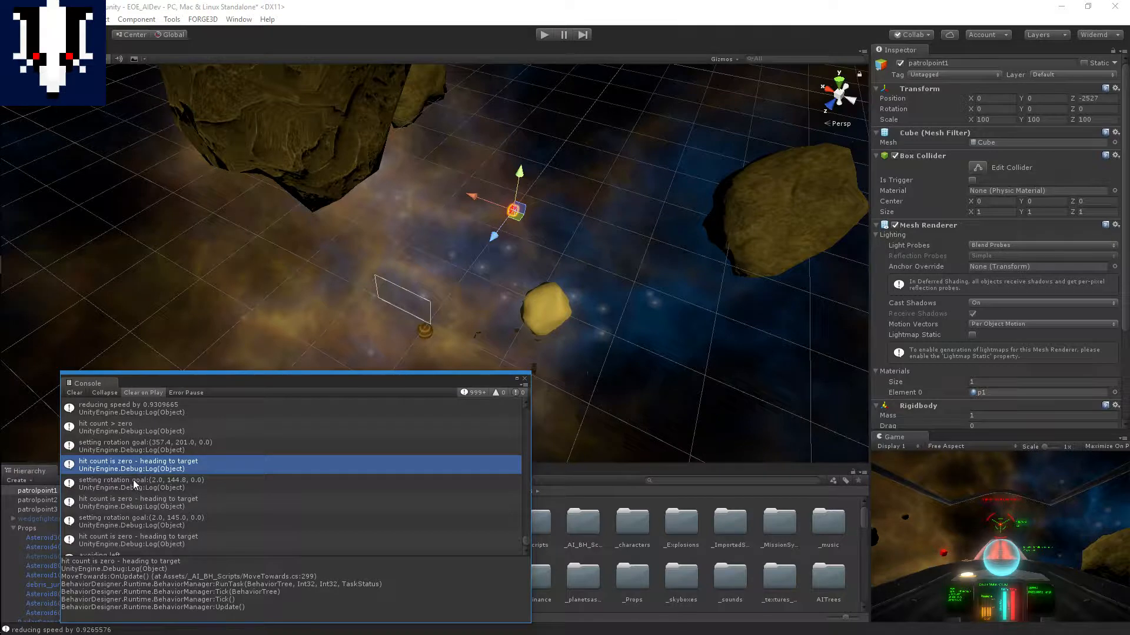
pyautogui.click(142, 506)
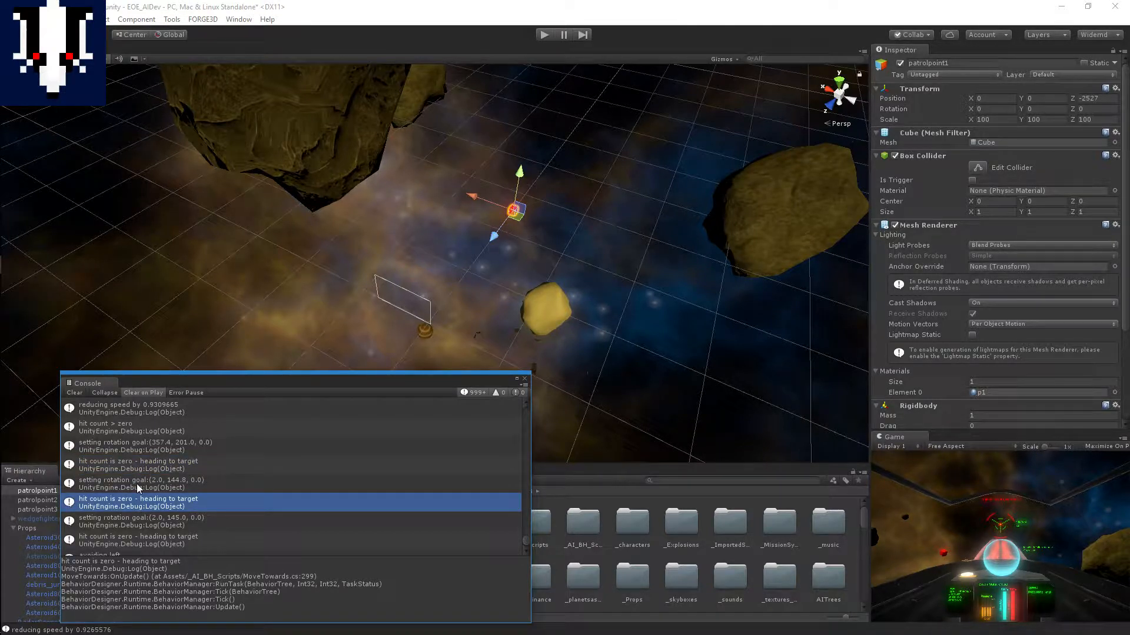
# Step: Inspect the log details of the last "avoiding left", "left blocked but right not - aiming right" and "reducing speed" messages
pyautogui.scroll(-2, 137, 494)
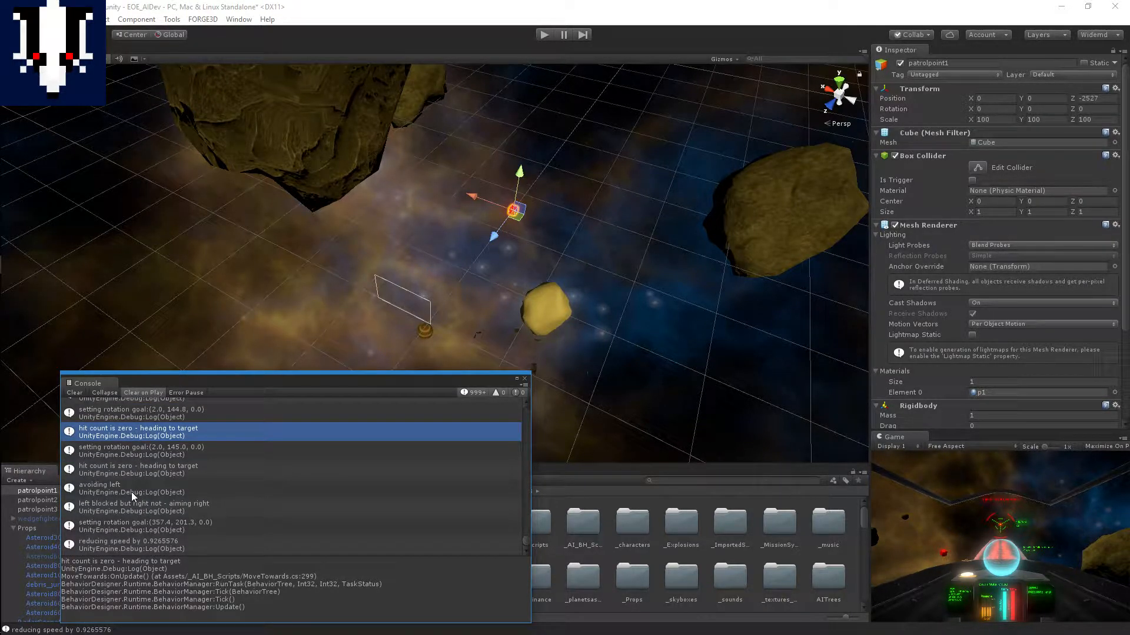
pyautogui.click(132, 492)
pyautogui.click(140, 510)
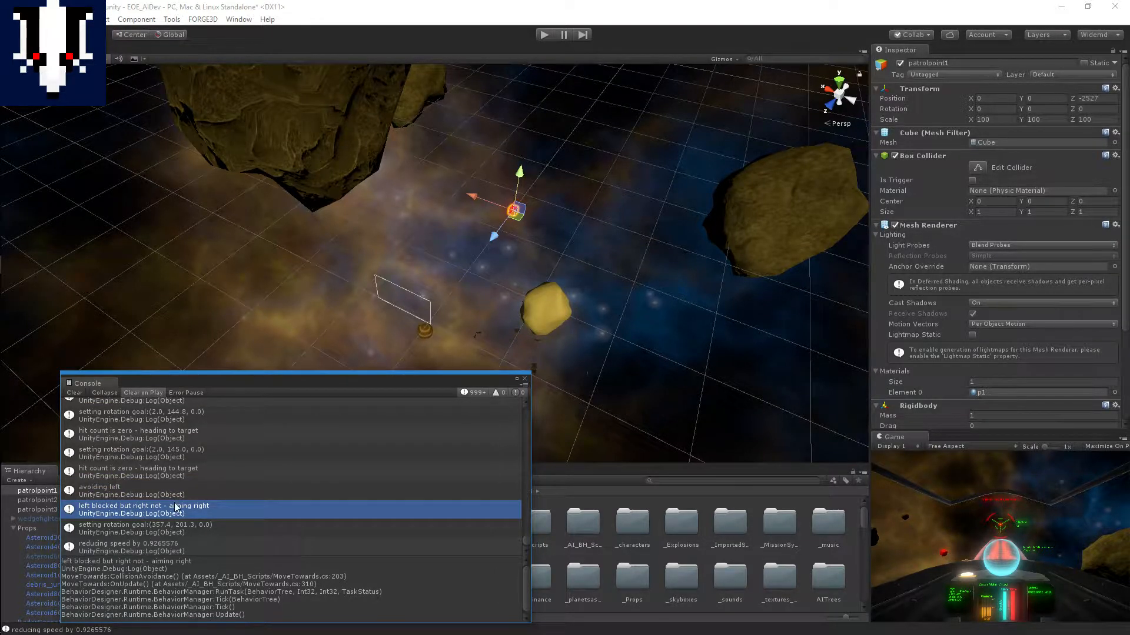
pyautogui.scroll(-1, 147, 514)
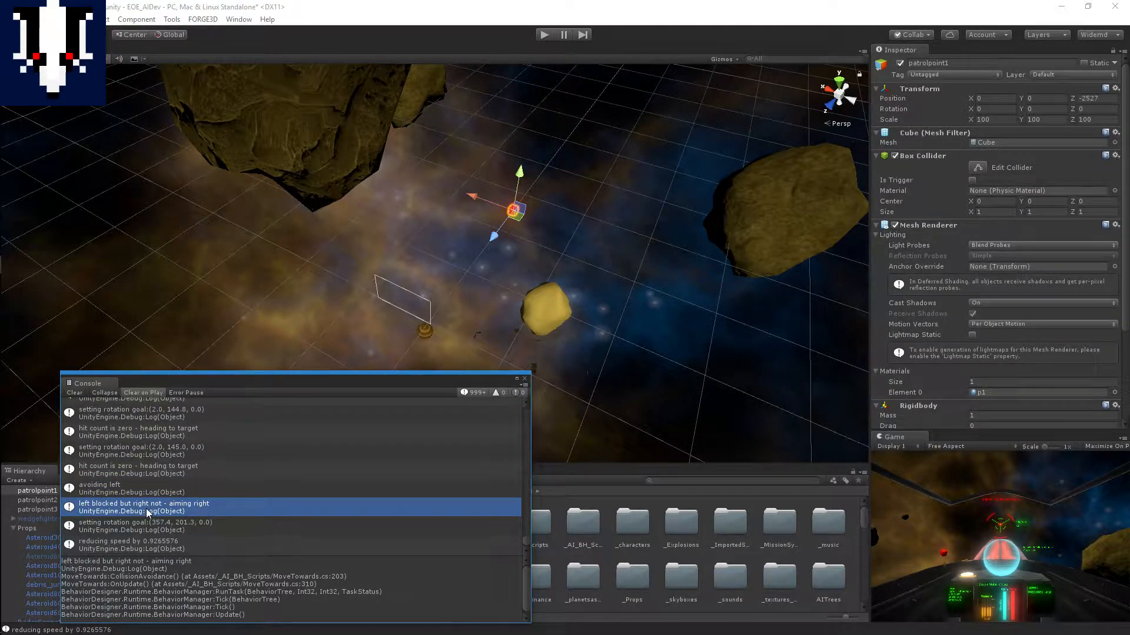
pyautogui.click(160, 543)
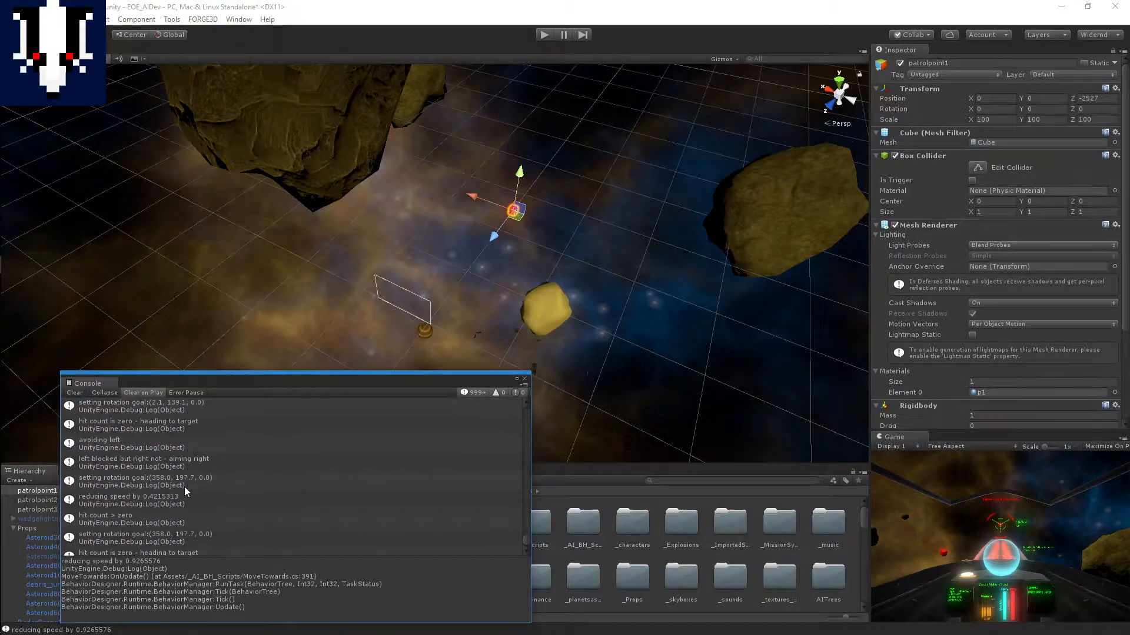
# Step: Trace earlier Console messages to compare the rotation goals set when avoiding obstacles with those set when heading to target
pyautogui.scroll(3, 184, 487)
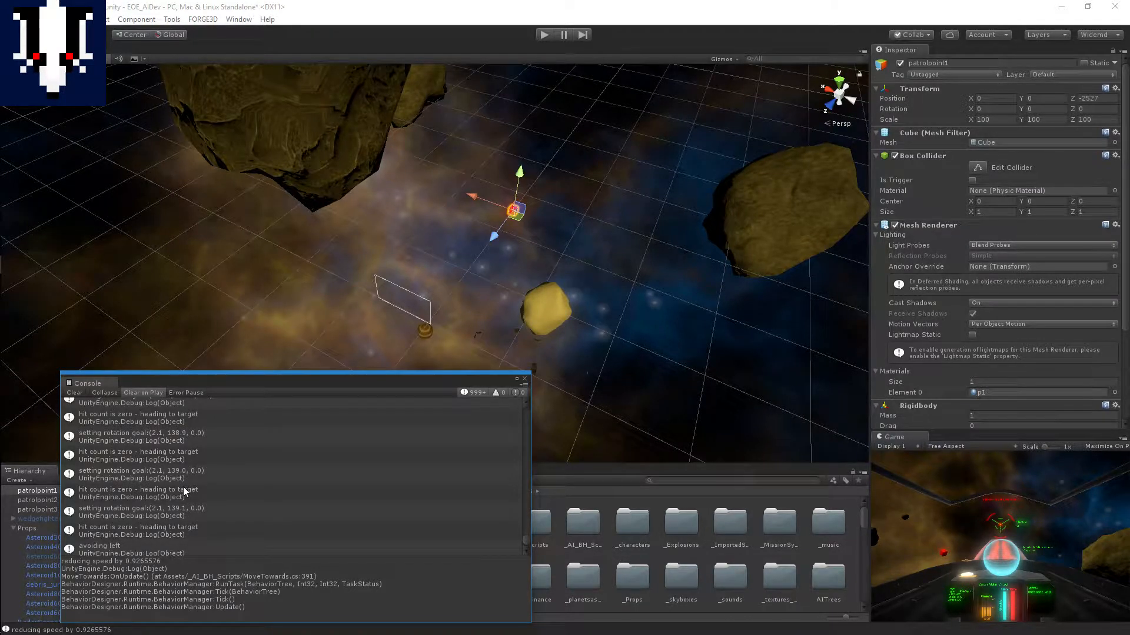
pyautogui.scroll(13, 179, 483)
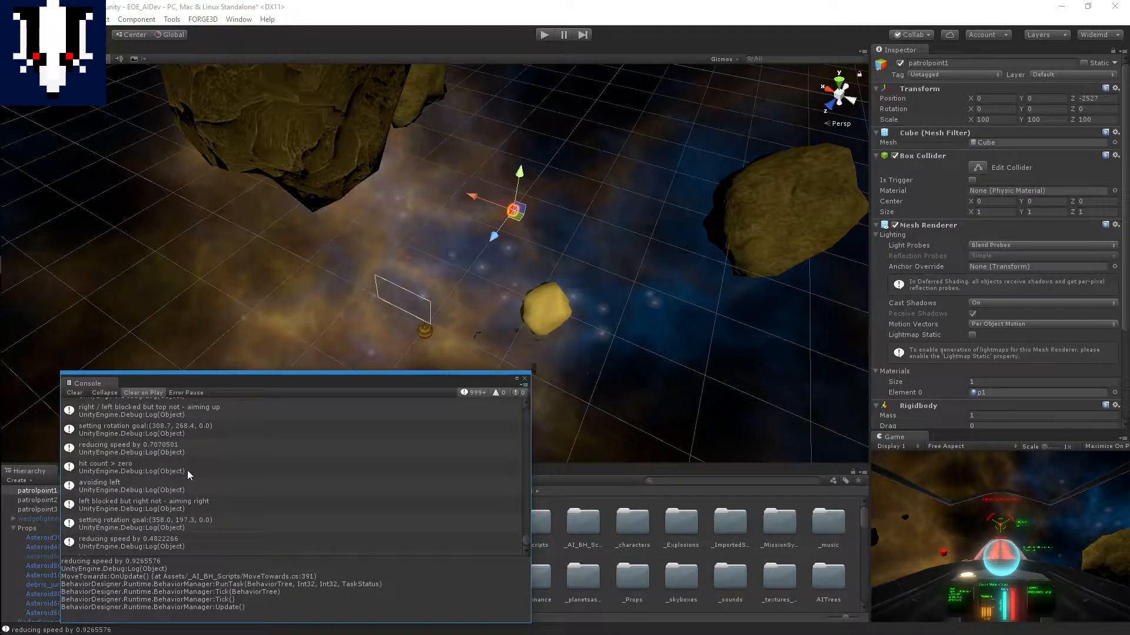
pyautogui.scroll(3, 184, 471)
pyautogui.scroll(1, 186, 475)
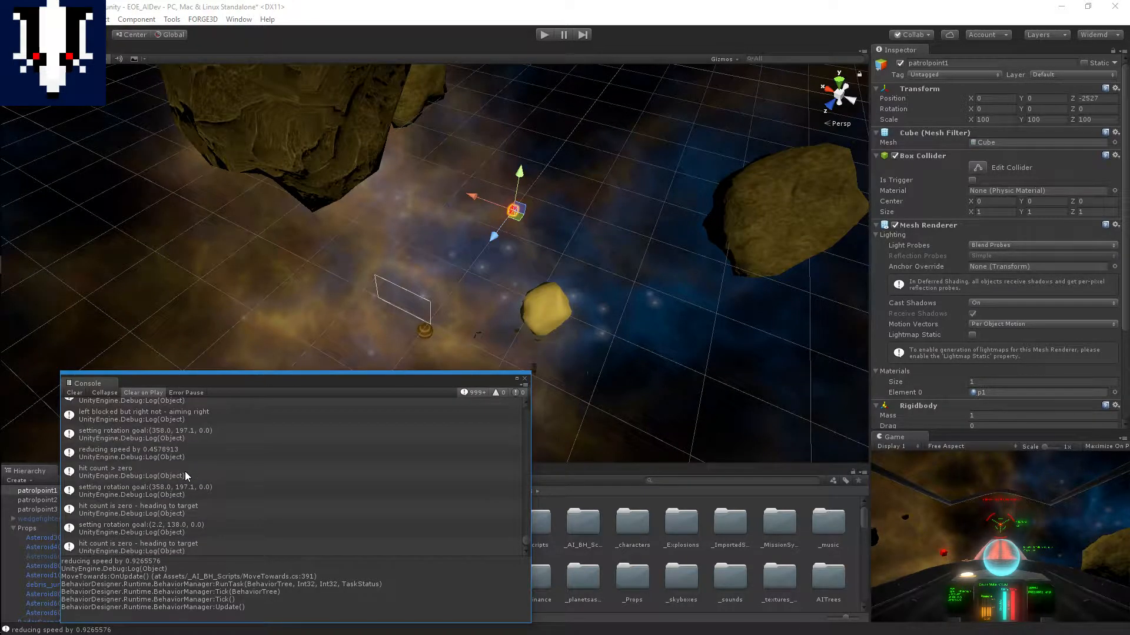
pyautogui.scroll(3, 189, 461)
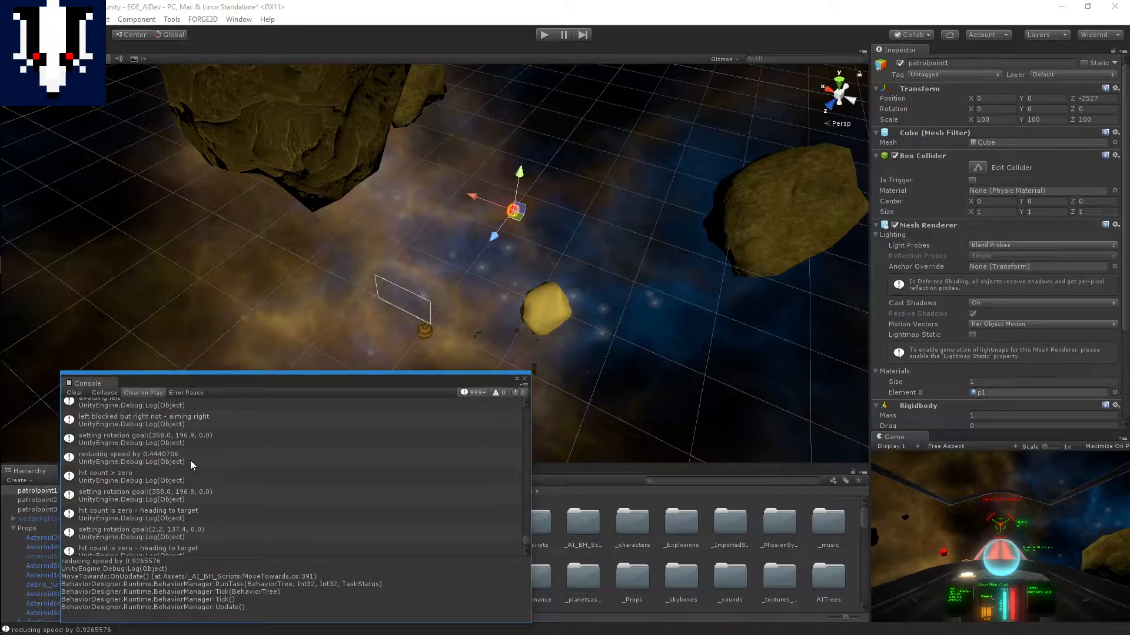
pyautogui.scroll(10, 312, 475)
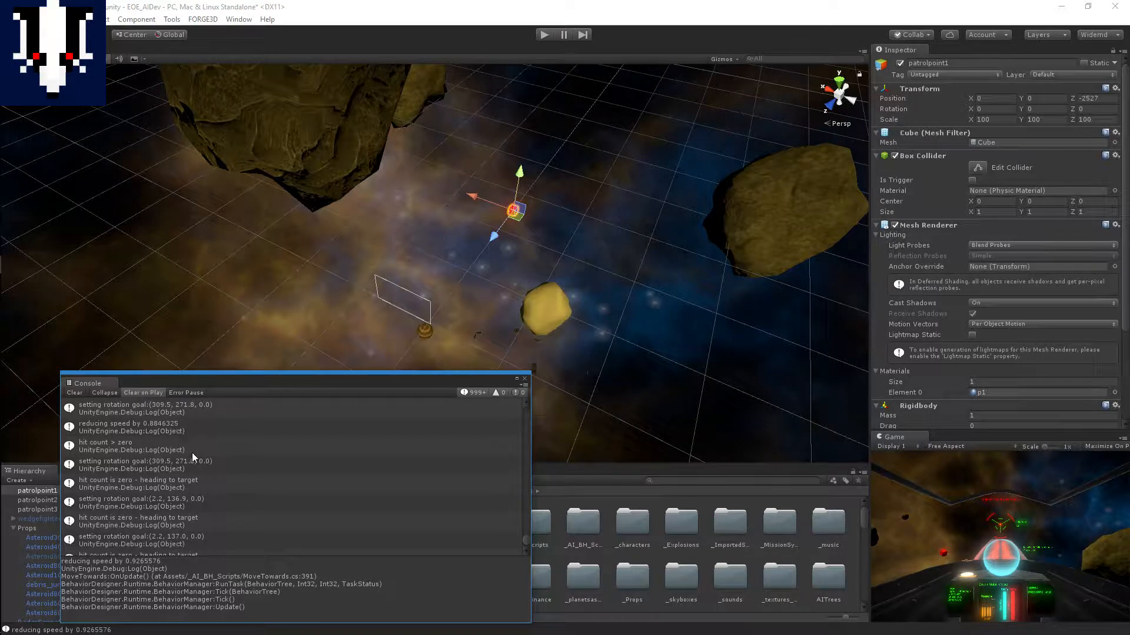
pyautogui.scroll(-3, 191, 453)
pyautogui.scroll(3, 192, 453)
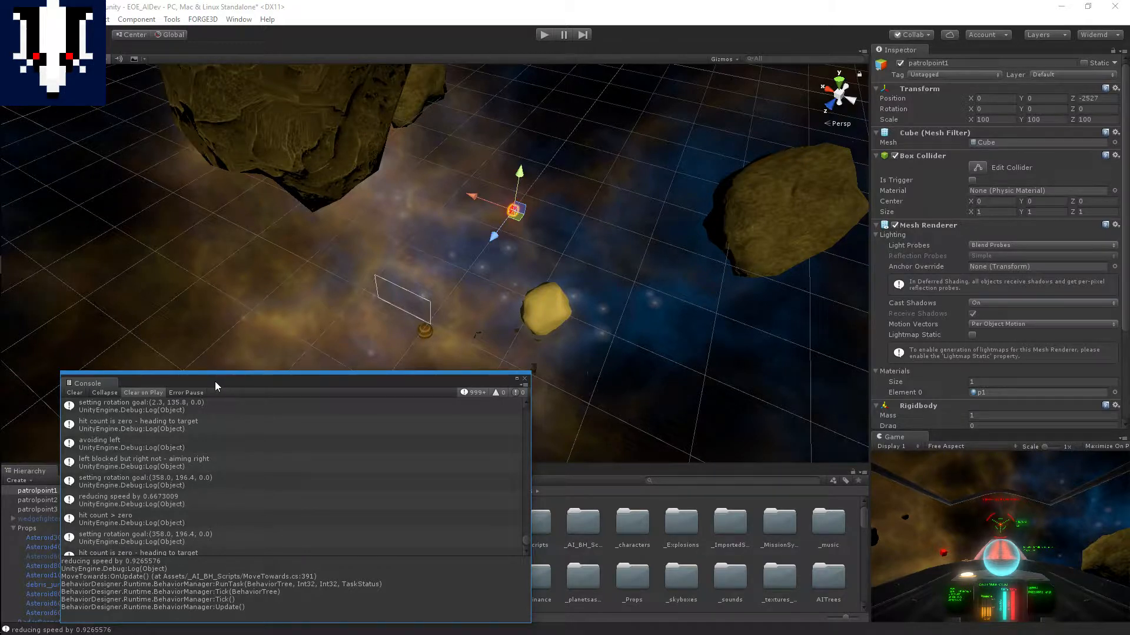
# Step: Examine older Console entries for the repeating switch between heading to target, avoiding left and aiming right
pyautogui.scroll(3, 241, 425)
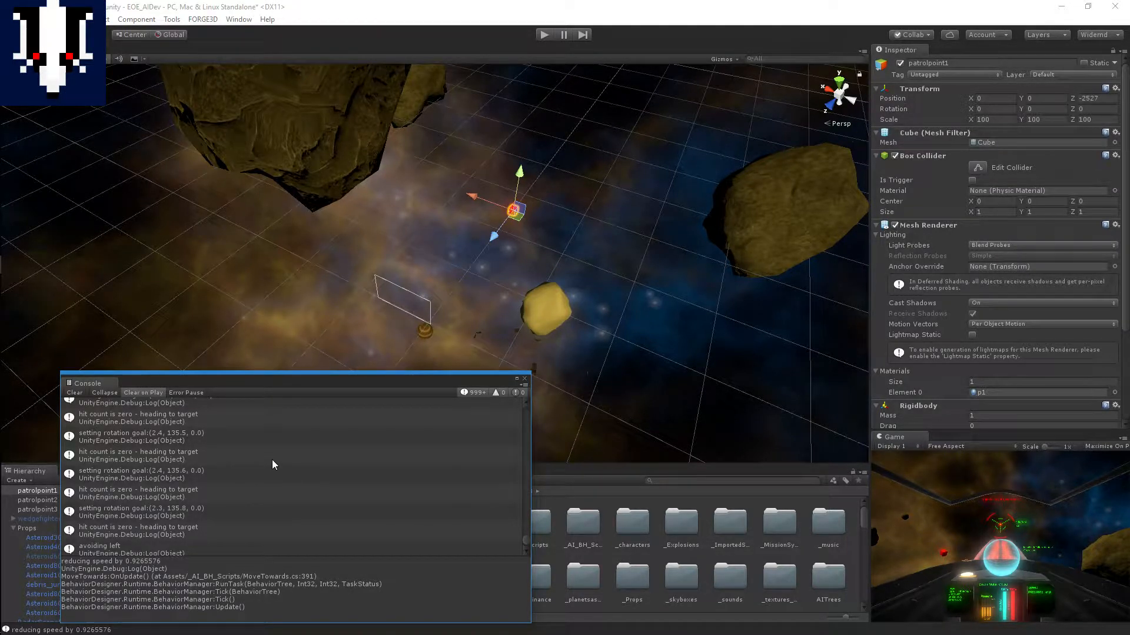
pyautogui.scroll(3, 269, 459)
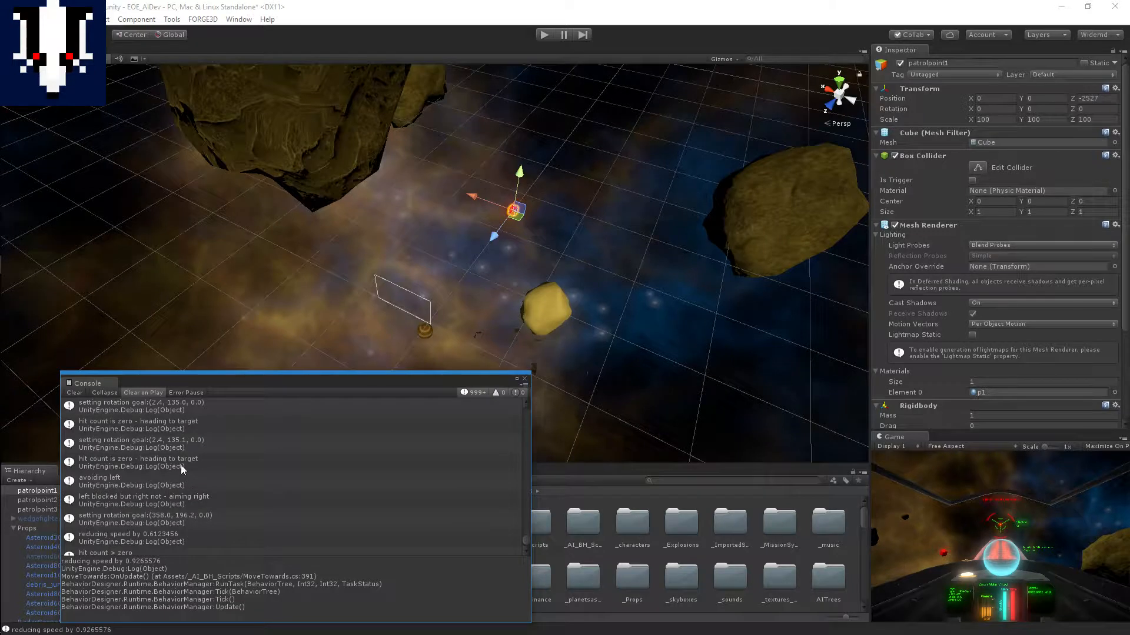
pyautogui.scroll(3, 344, 490)
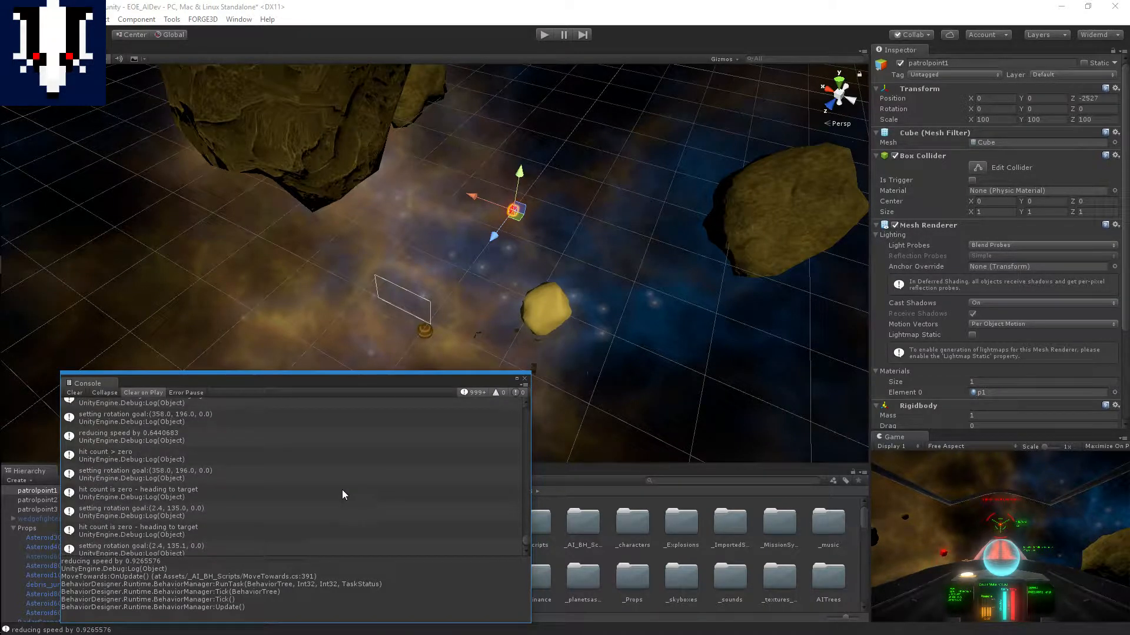
pyautogui.scroll(2, 342, 494)
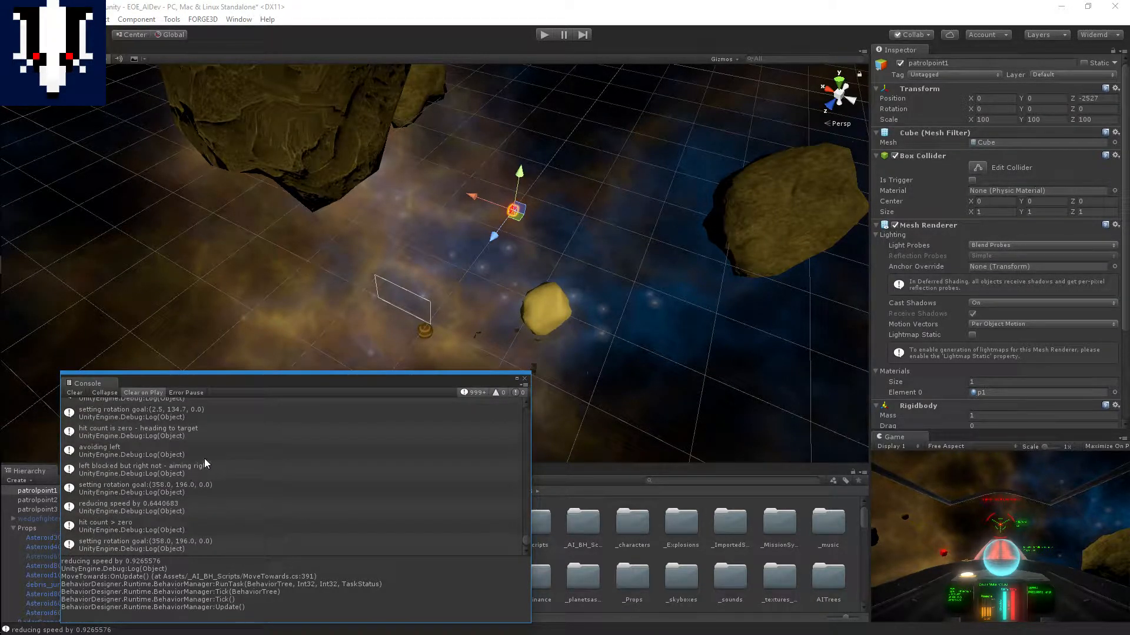
pyautogui.scroll(2, 276, 466)
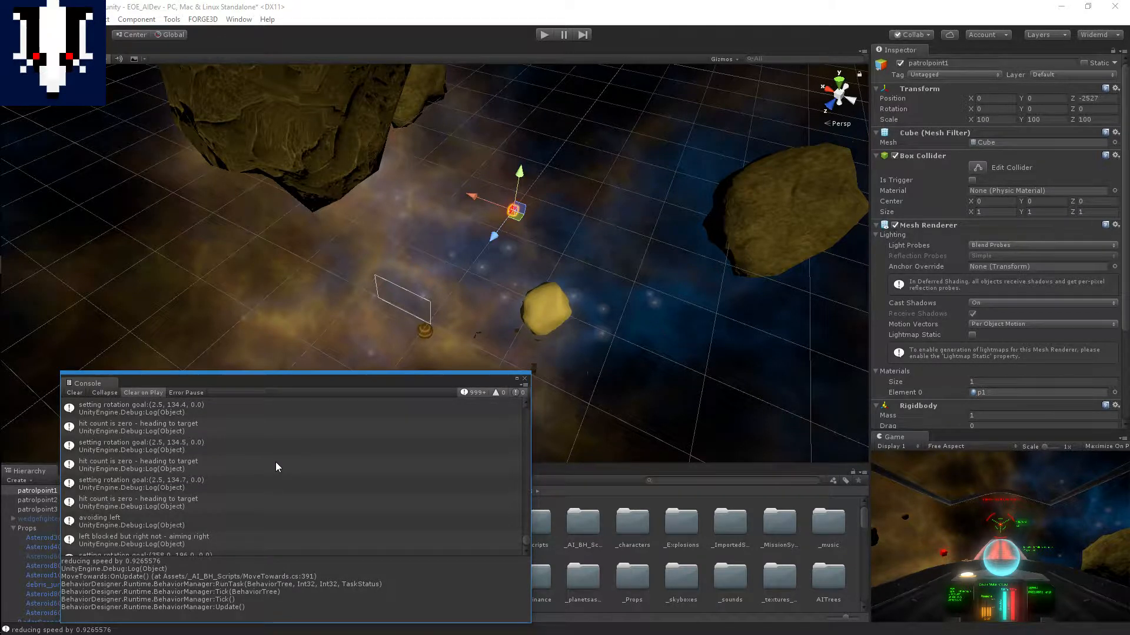
pyautogui.scroll(-1, 279, 493)
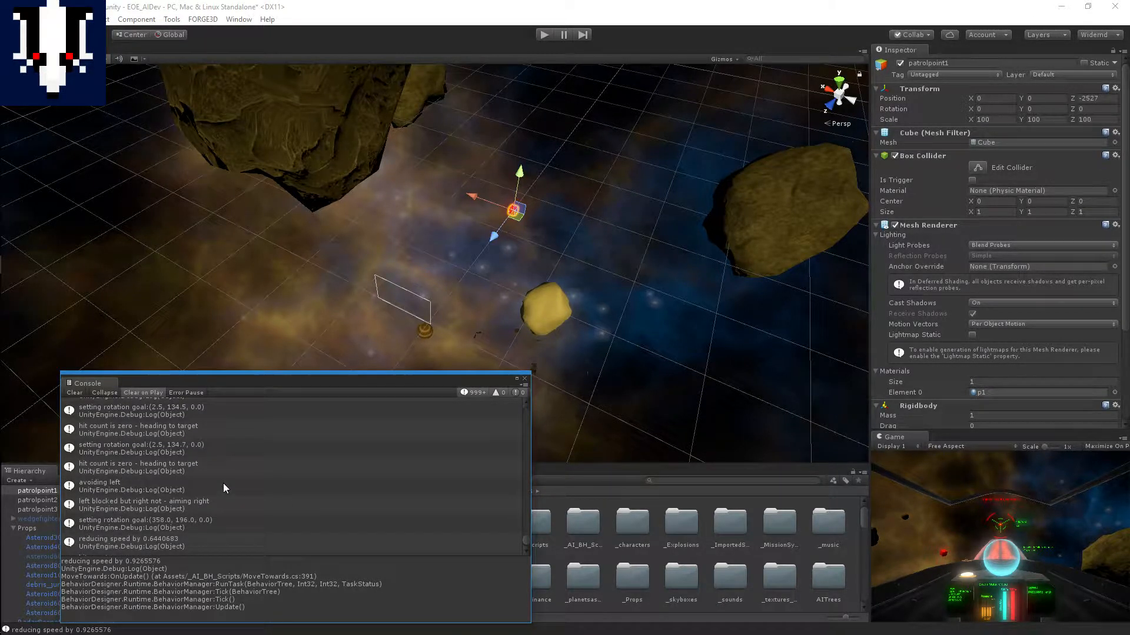
pyautogui.scroll(-1, 223, 483)
pyautogui.scroll(-2, 224, 488)
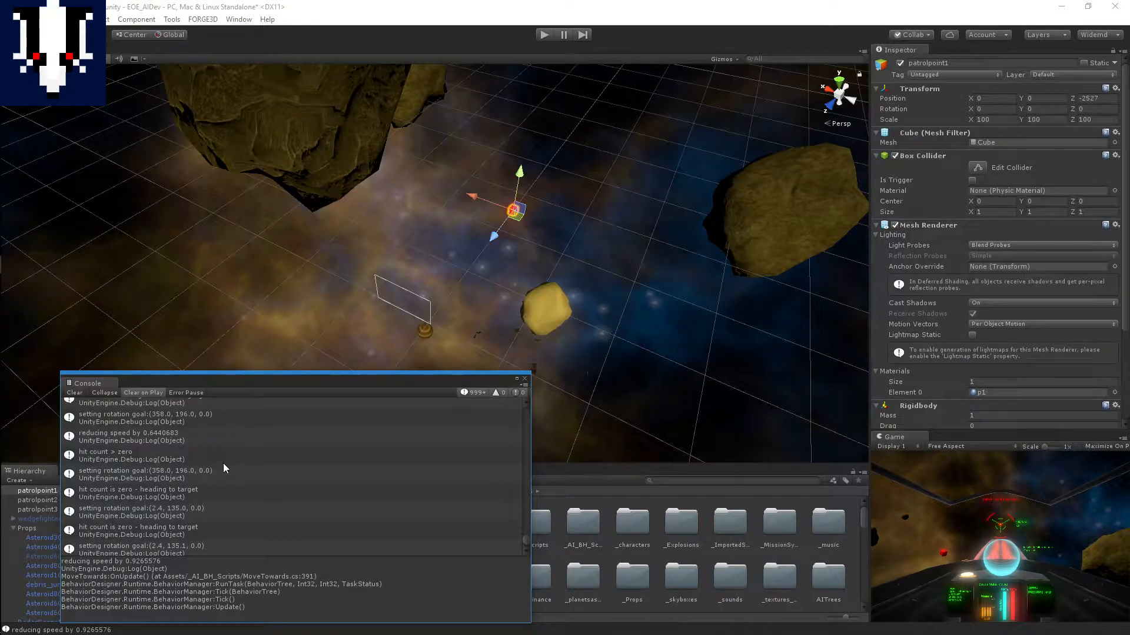
# Step: Read forward through the Console log, comparing rotation goals and speed reductions across successive avoidance and heading-to-target cycles
pyautogui.scroll(-3, 224, 467)
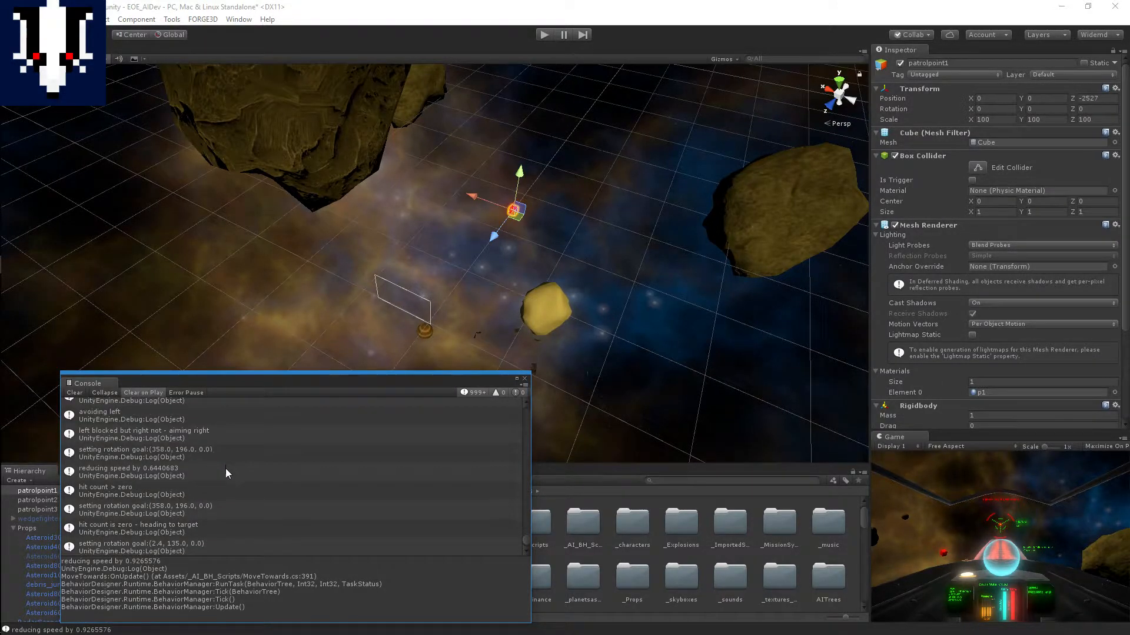
pyautogui.scroll(-3, 227, 468)
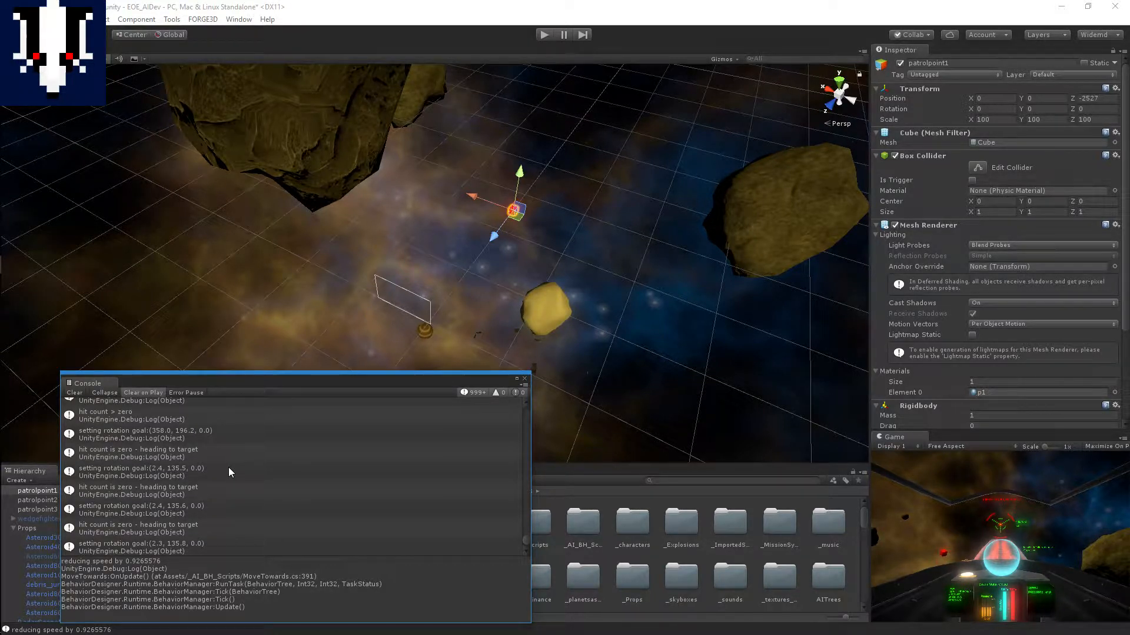
pyautogui.scroll(-5, 224, 469)
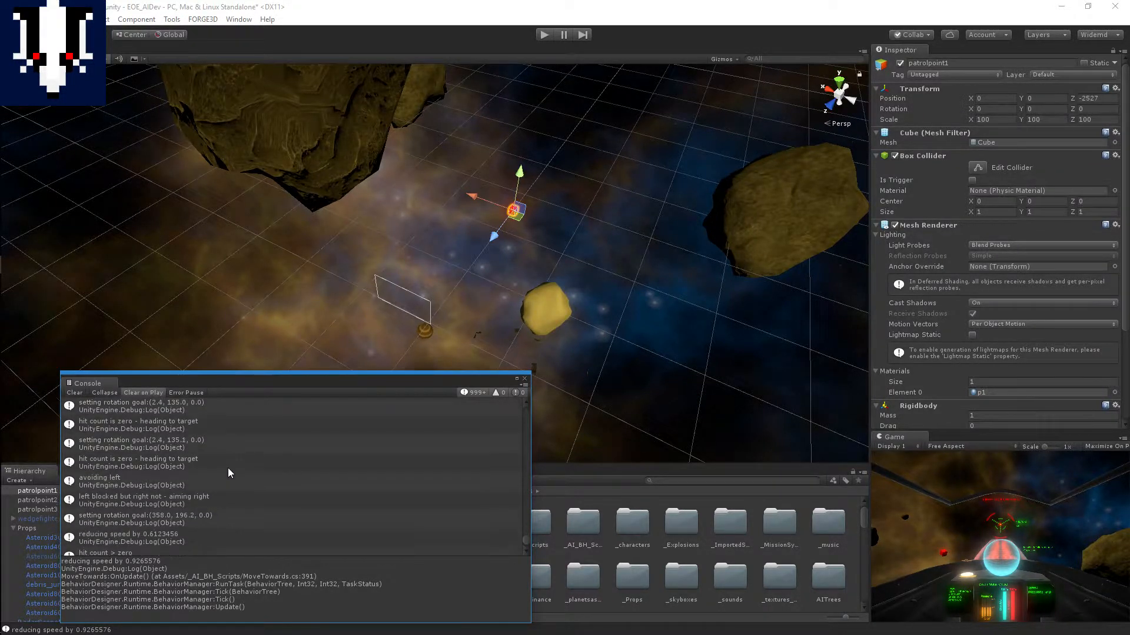
pyautogui.scroll(-10, 214, 521)
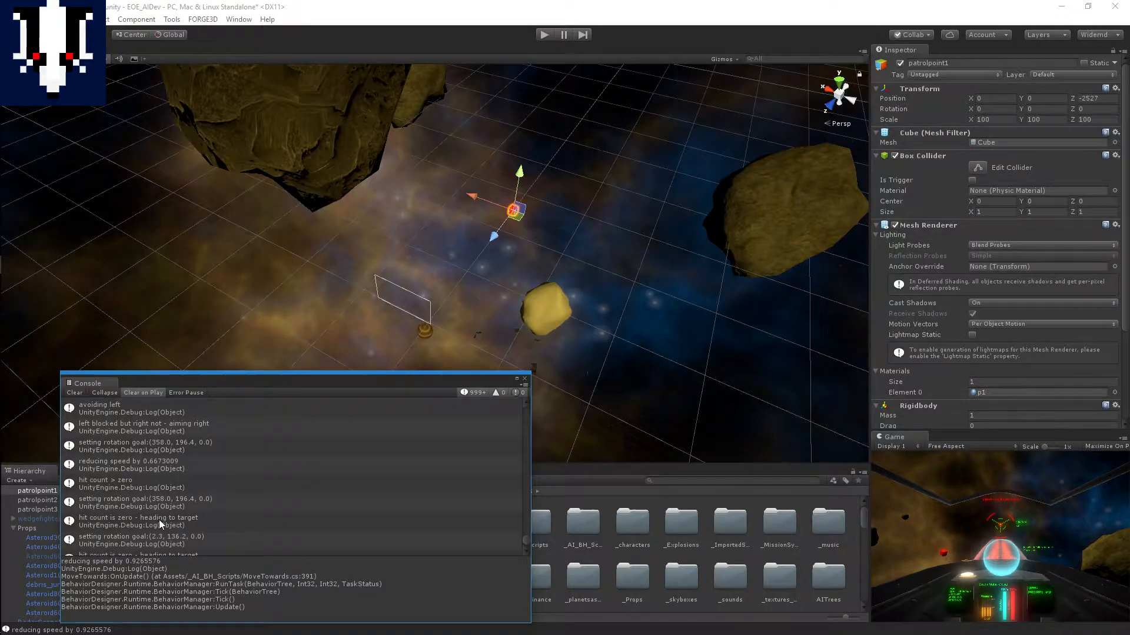
pyautogui.scroll(-10, 403, 438)
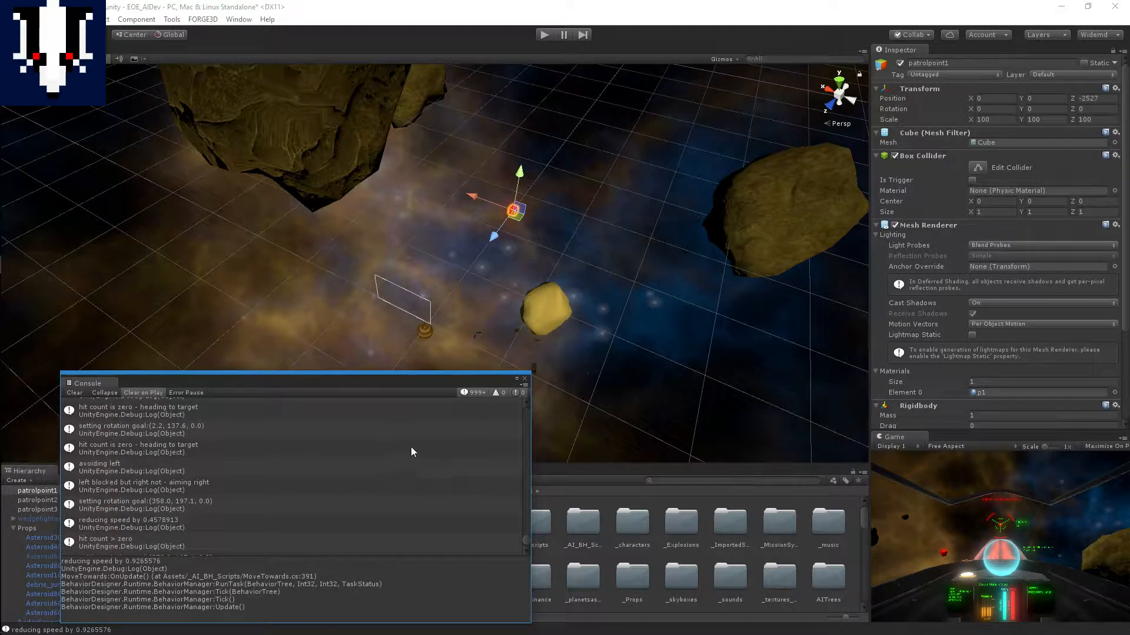
pyautogui.scroll(-5, 411, 452)
pyautogui.scroll(-5, 407, 452)
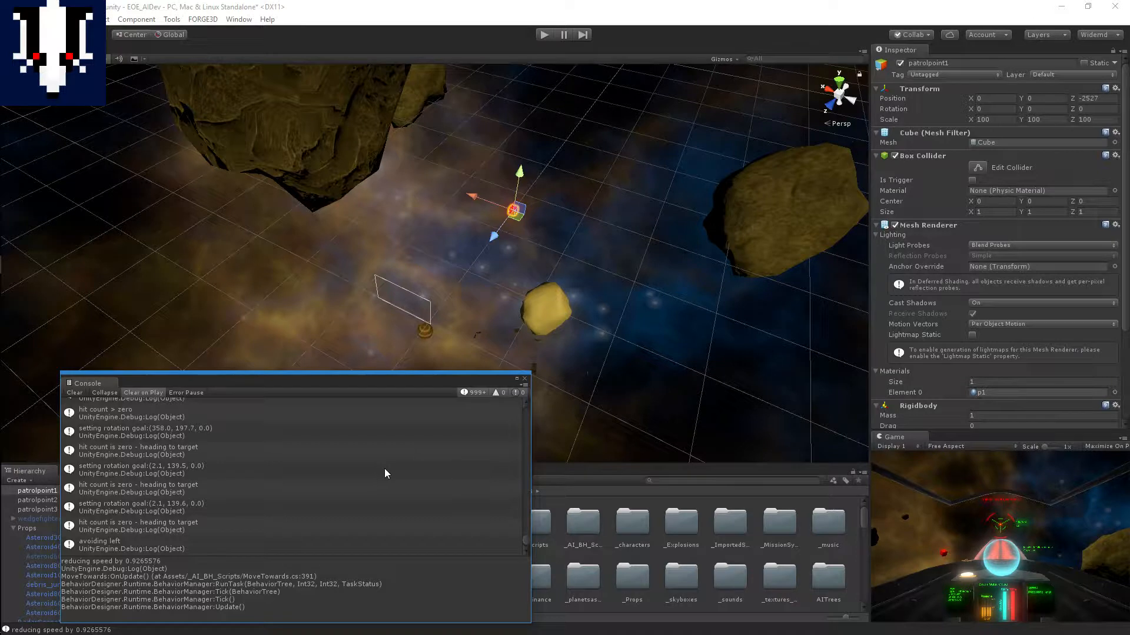
pyautogui.scroll(-3, 391, 495)
pyautogui.scroll(-3, 391, 500)
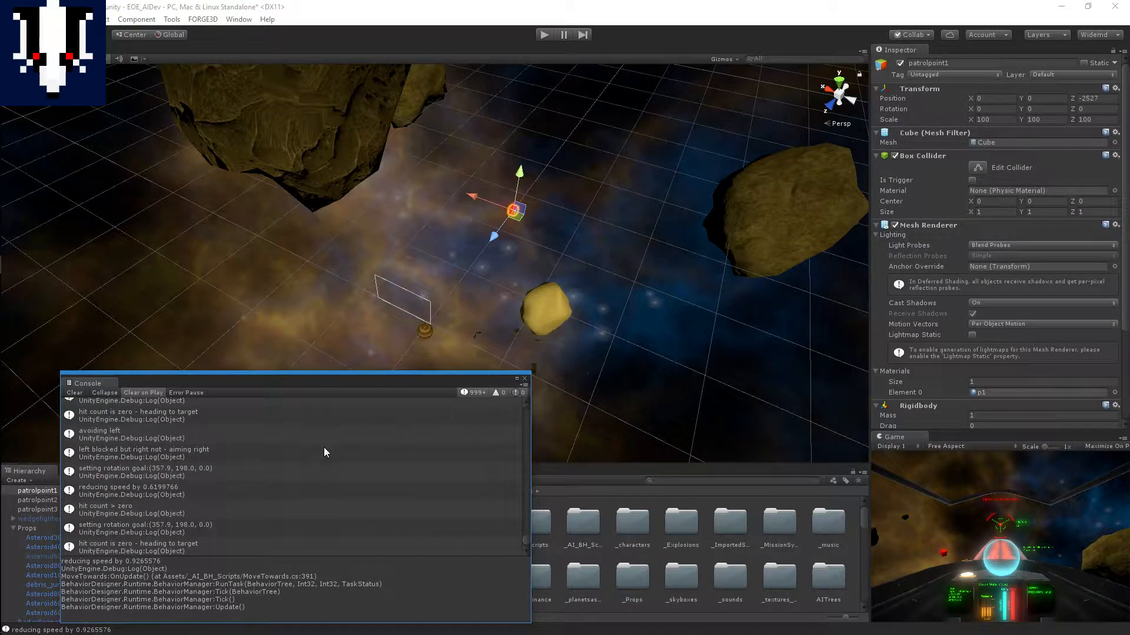
# Step: Check the newest Console entries down to the last "reducing speed" message and close the Console
pyautogui.scroll(3, 324, 452)
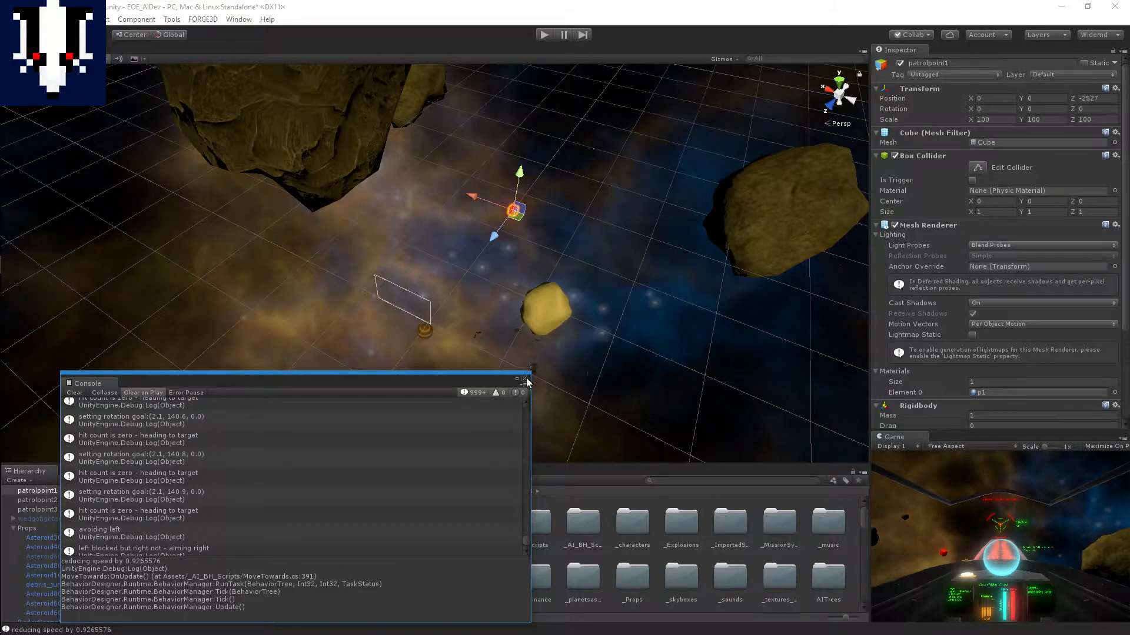
pyautogui.scroll(-5, 428, 421)
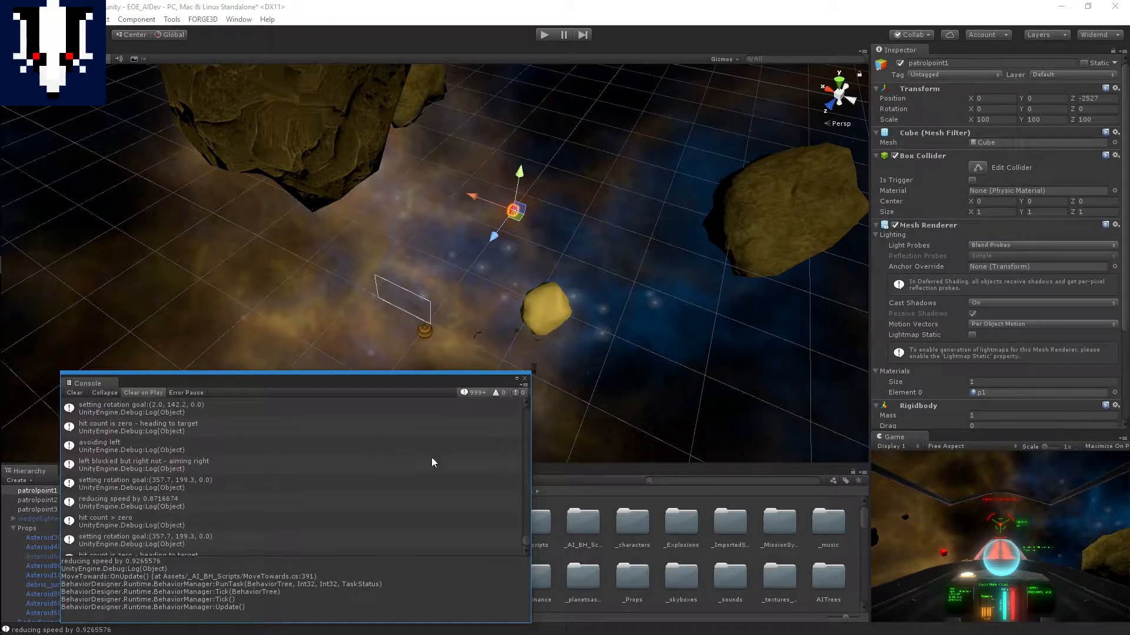
pyautogui.moveTo(527, 543); pyautogui.dragTo(527, 553)
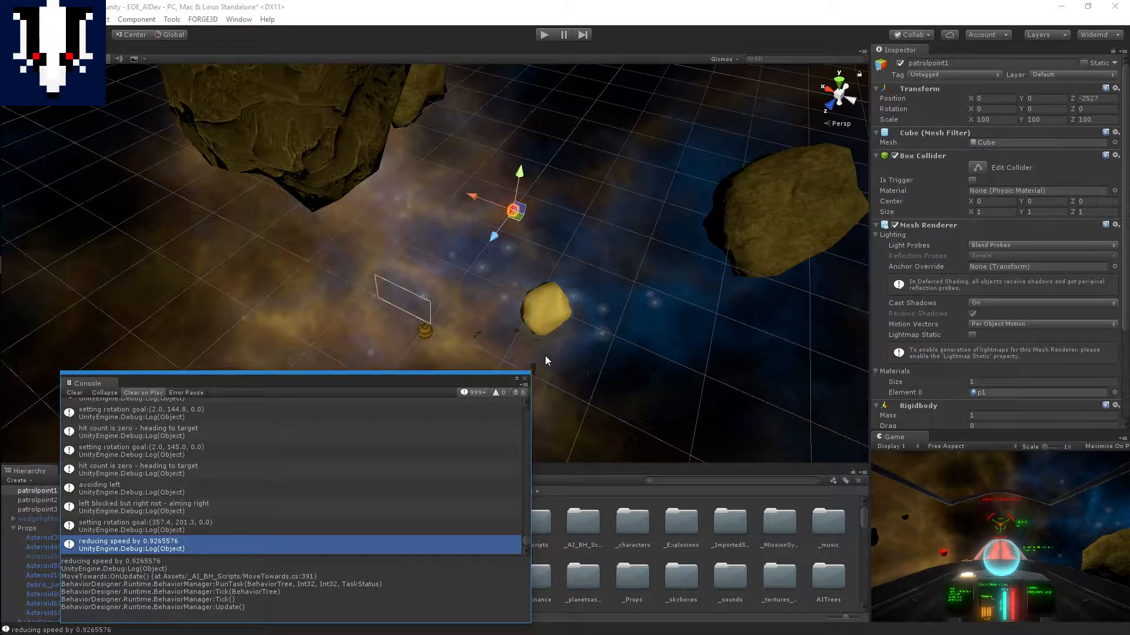
pyautogui.click(523, 379)
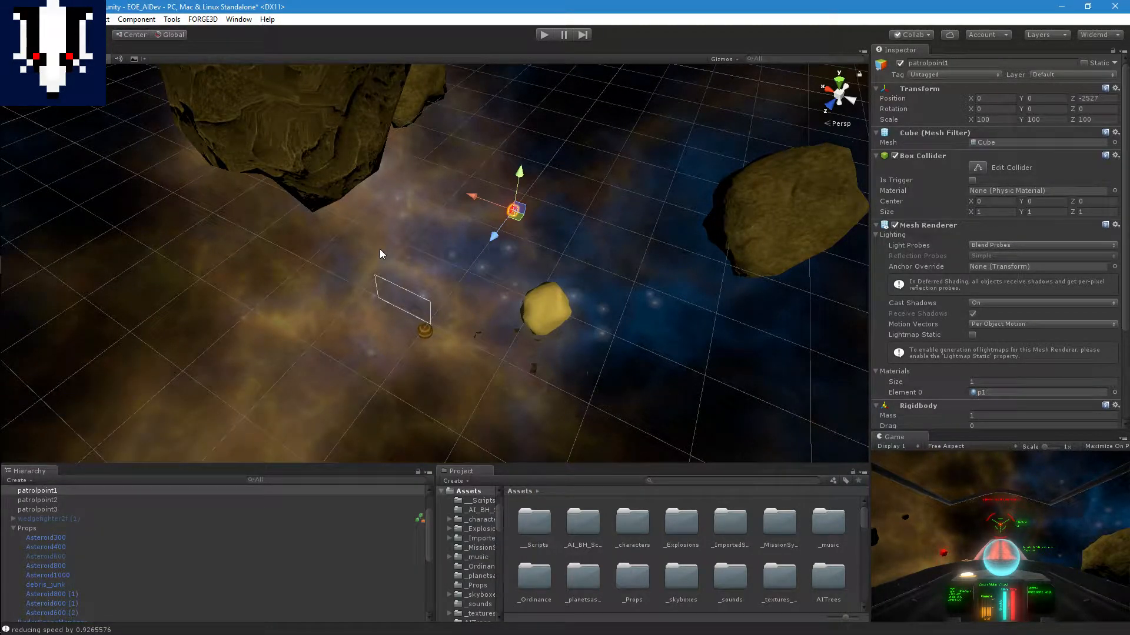
# Step: Examine the space around patrolpoint1 in the scene, including the debris field and the yellow asteroid
pyautogui.moveTo(462, 263); pyautogui.dragTo(534, 203, button='middle')
pyautogui.moveTo(442, 285); pyautogui.dragTo(502, 302, button='right')
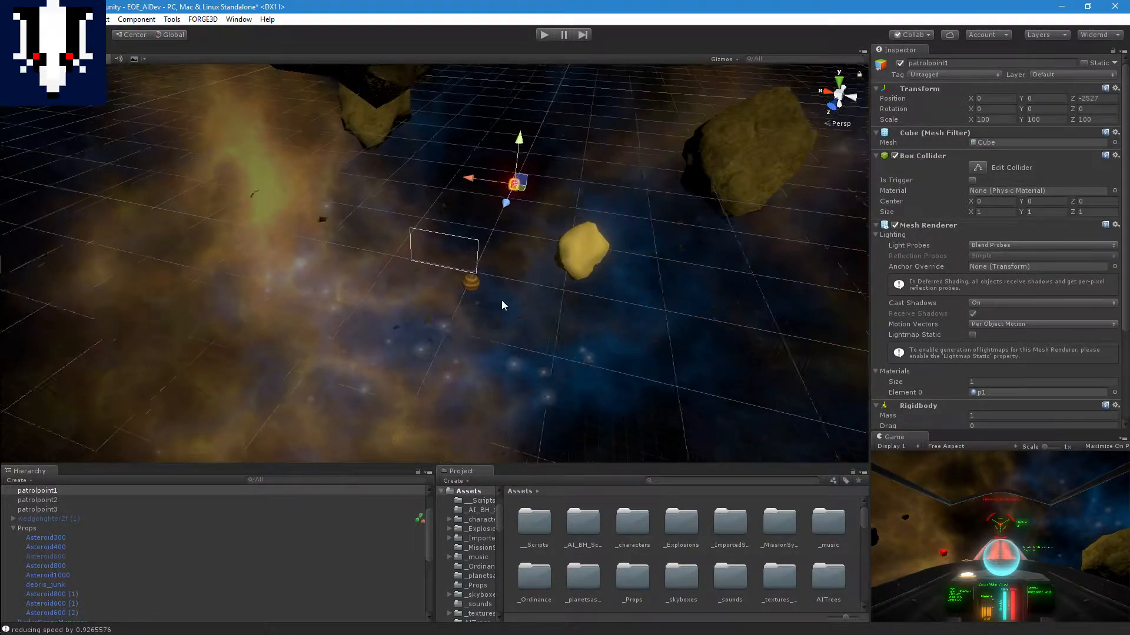
pyautogui.scroll(10, 502, 301)
pyautogui.moveTo(528, 284); pyautogui.dragTo(343, 372, button='middle')
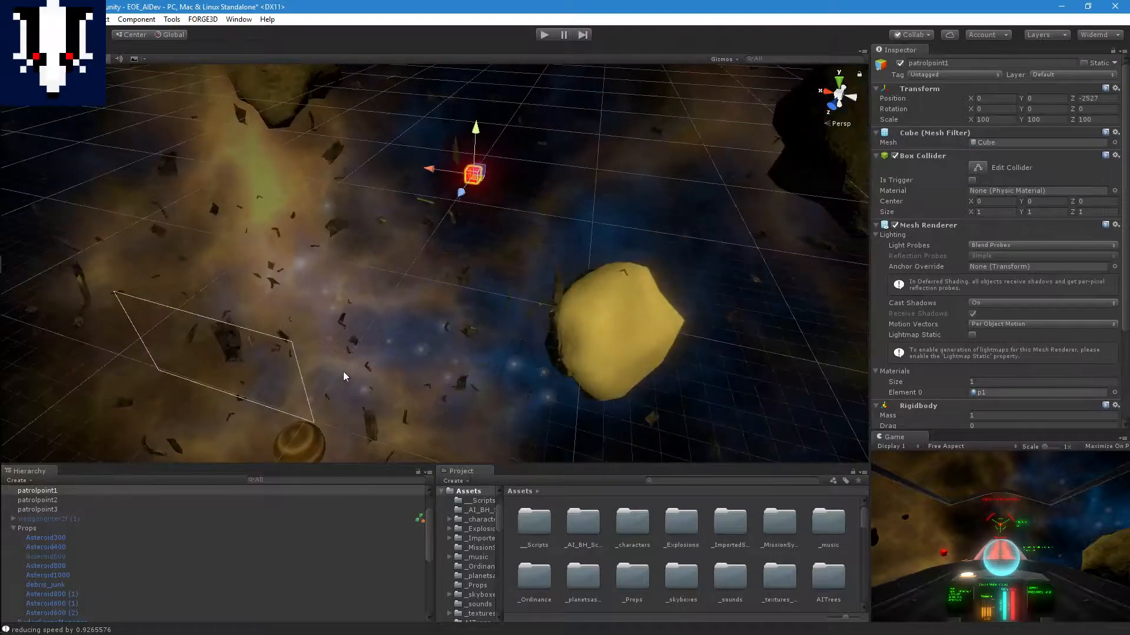
pyautogui.scroll(3, 451, 334)
pyautogui.scroll(-2, 454, 325)
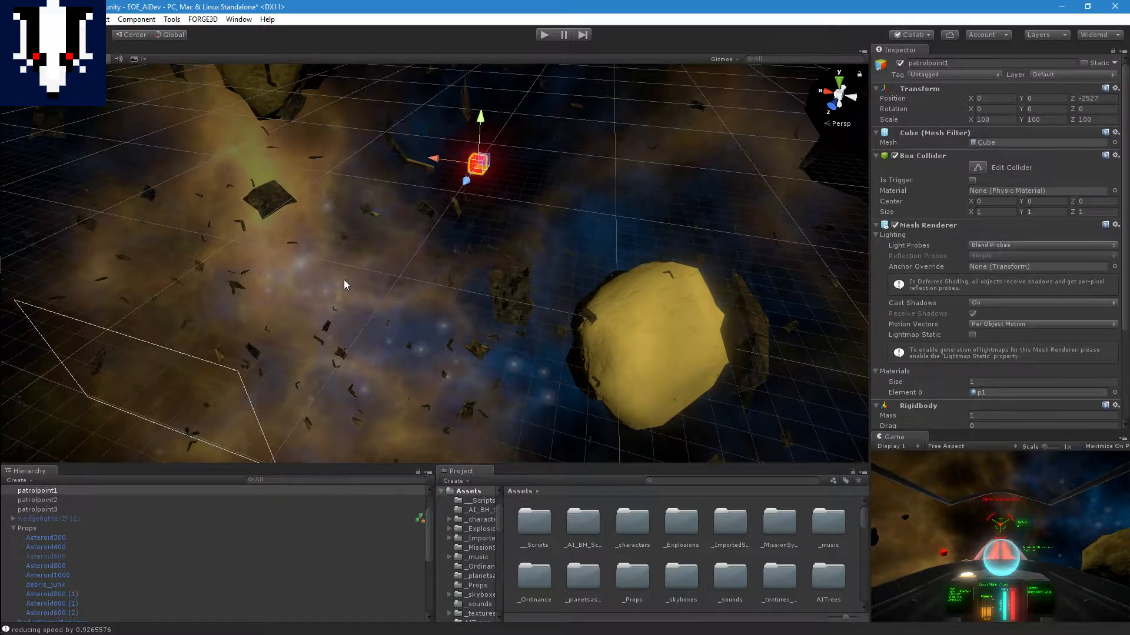
pyautogui.scroll(-5, 357, 273)
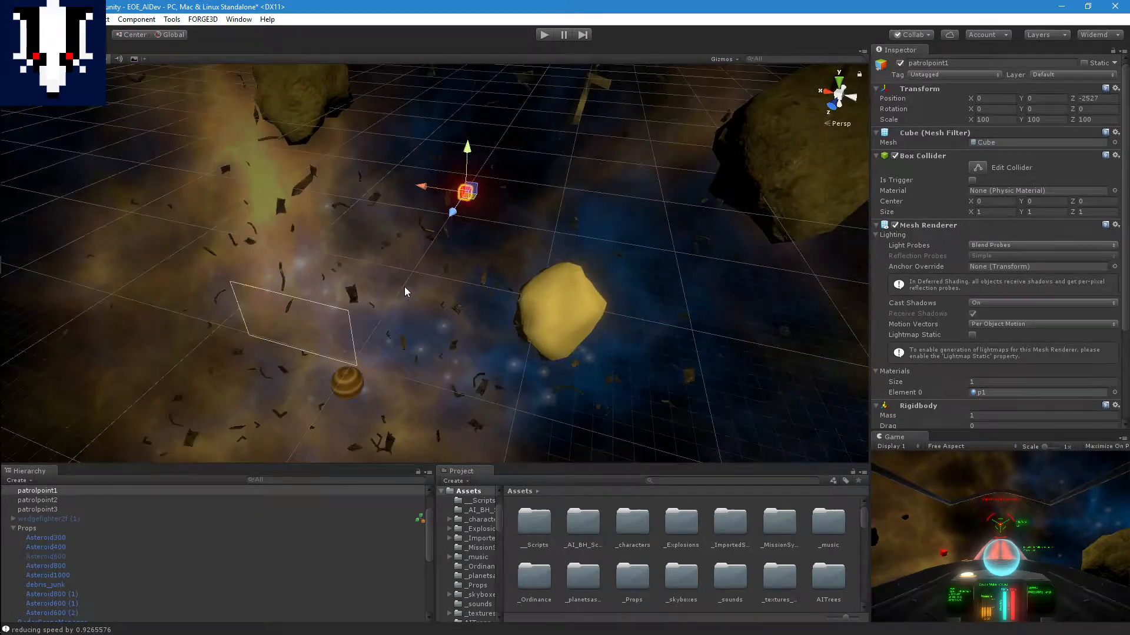
pyautogui.scroll(-2, 407, 289)
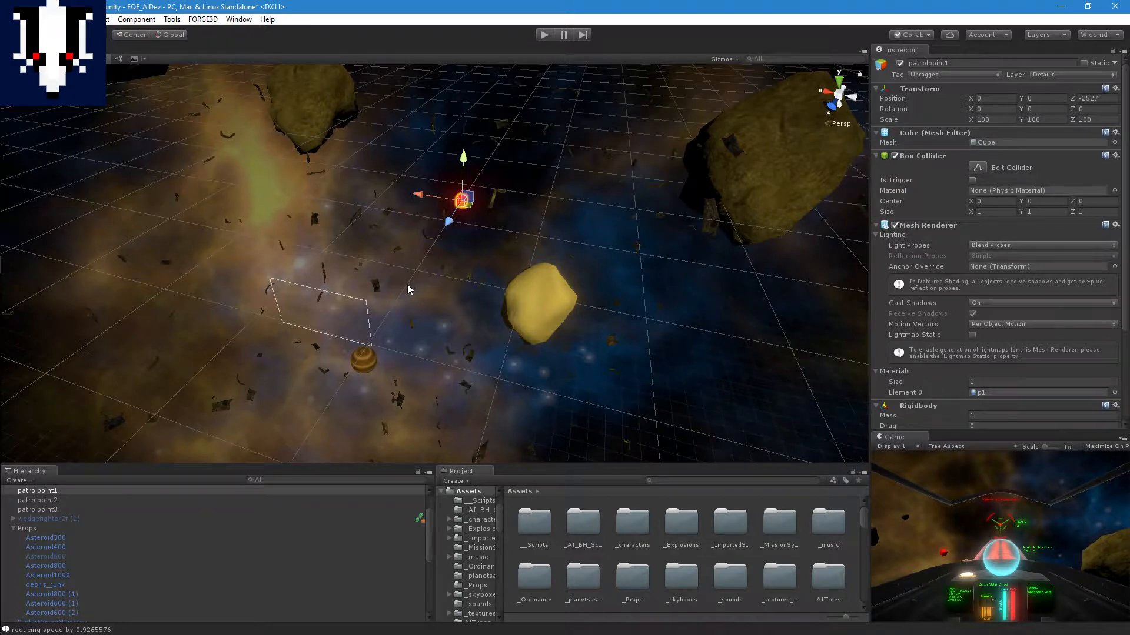
pyautogui.scroll(-2, 407, 284)
pyautogui.moveTo(422, 267); pyautogui.dragTo(399, 346, button='middle')
pyautogui.scroll(-5, 458, 320)
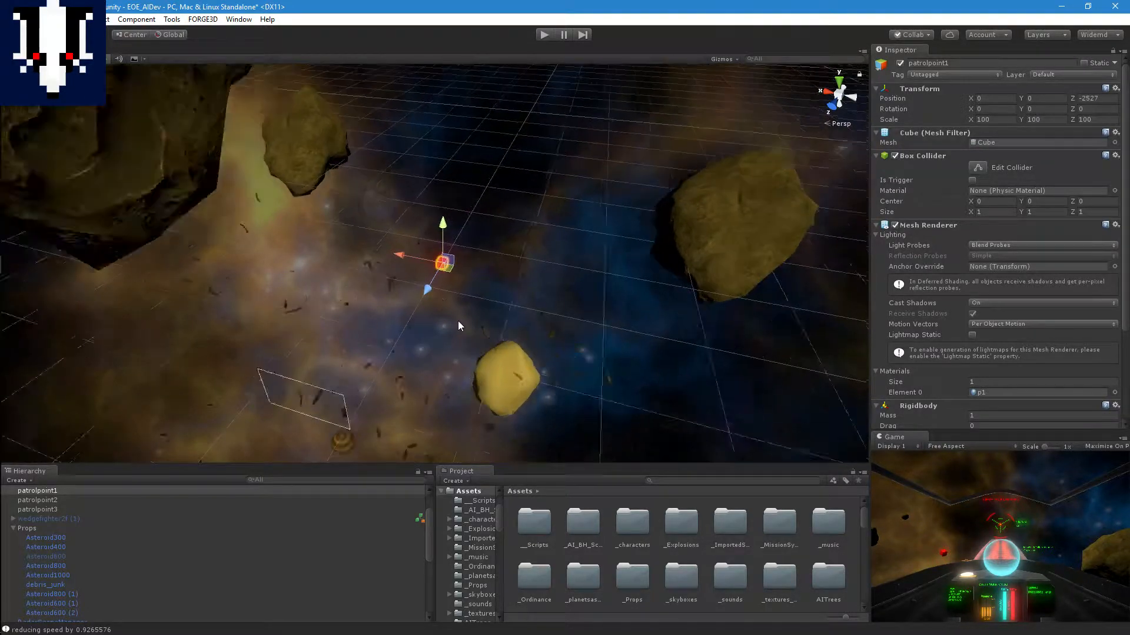
pyautogui.moveTo(440, 302); pyautogui.dragTo(502, 197, button='middle')
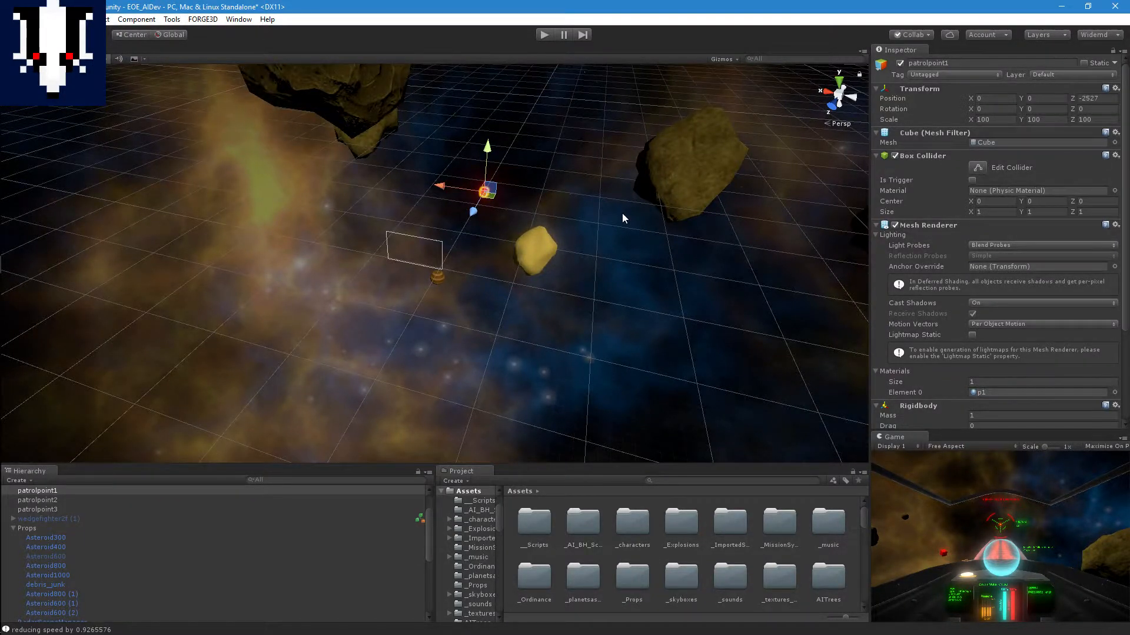
pyautogui.scroll(4, 622, 213)
pyautogui.scroll(2, 564, 209)
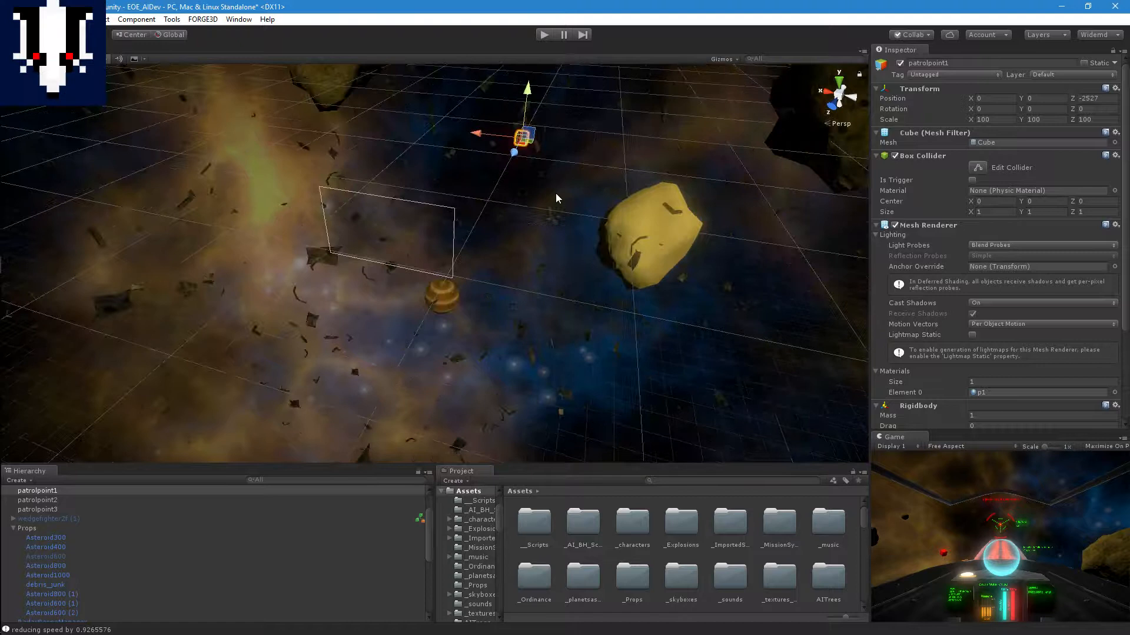
# Step: Start Play mode and move patrolpoint1 sideways along X into the gap between the large ship's two hulls
pyautogui.click(545, 35)
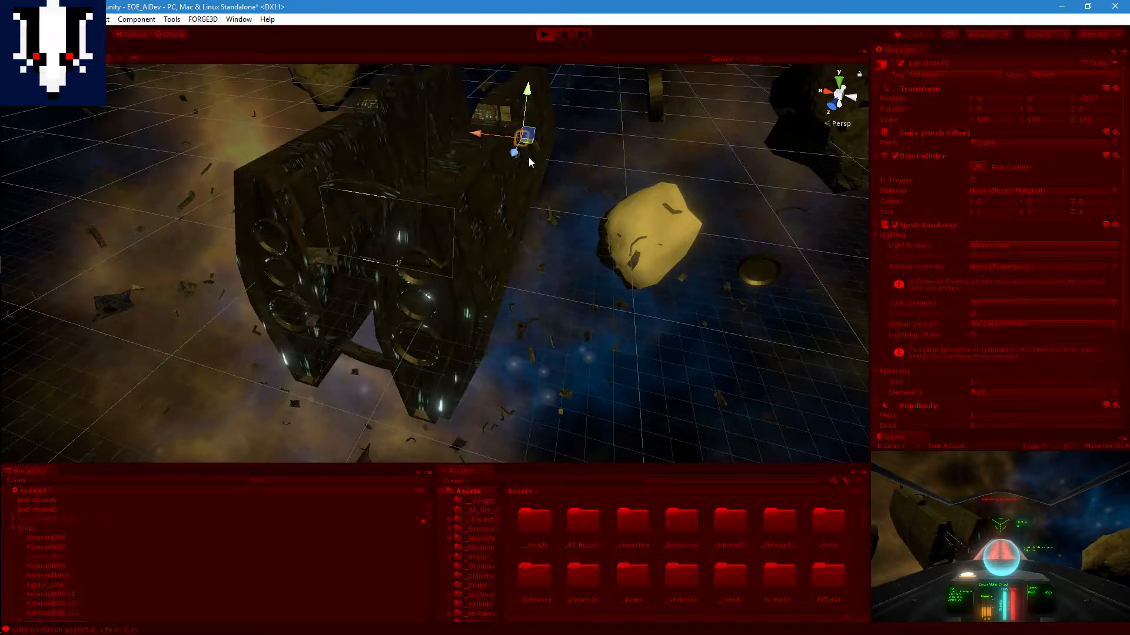
pyautogui.moveTo(482, 136); pyautogui.dragTo(428, 171)
pyautogui.scroll(3, 448, 150)
pyautogui.moveTo(458, 83); pyautogui.dragTo(411, 219, button='right')
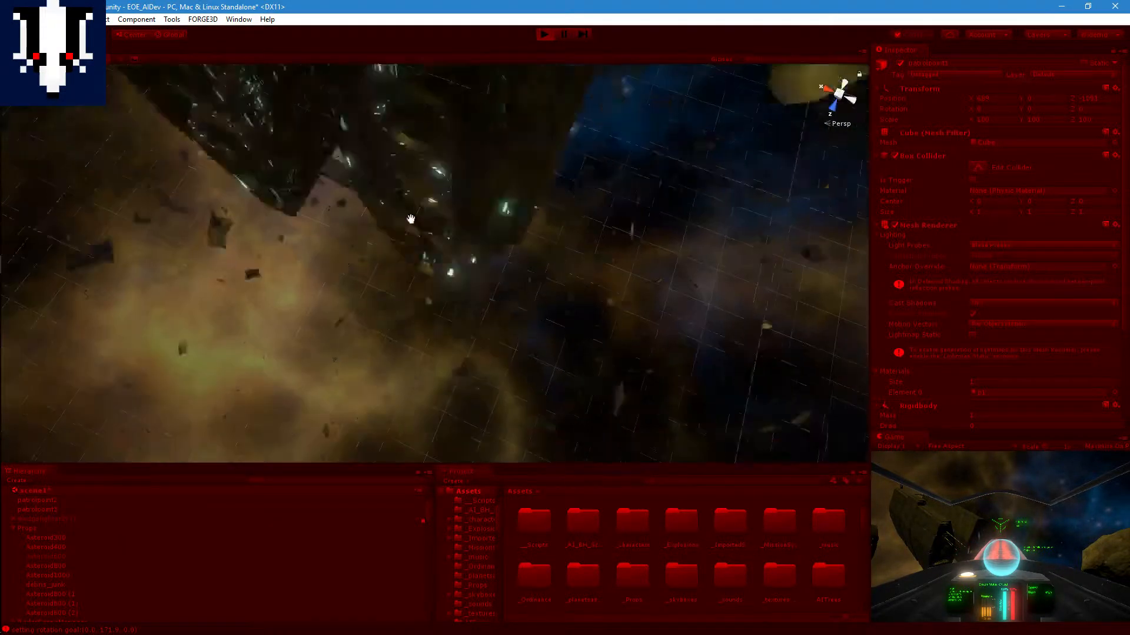
pyautogui.moveTo(412, 220); pyautogui.dragTo(415, 345, button='middle')
pyautogui.moveTo(385, 222); pyautogui.dragTo(442, 170)
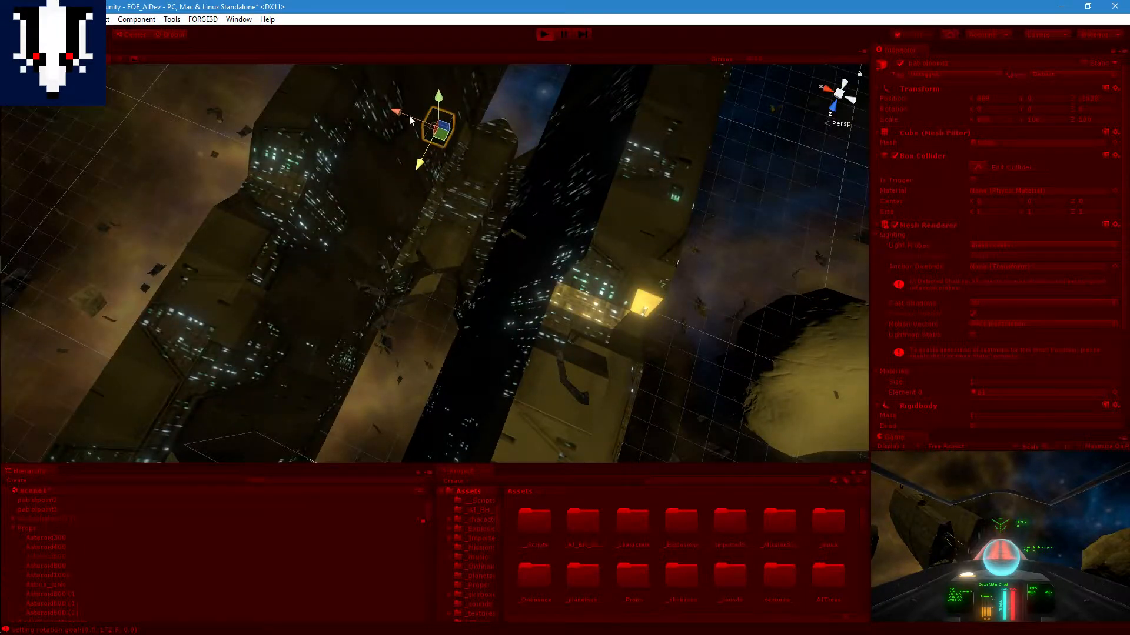
pyautogui.moveTo(404, 115); pyautogui.dragTo(450, 133)
# Step: Follow wedgefighter2f (3) and its debug rays as it flies between the ship's hulls near patrolpoint1
pyautogui.scroll(3, 491, 243)
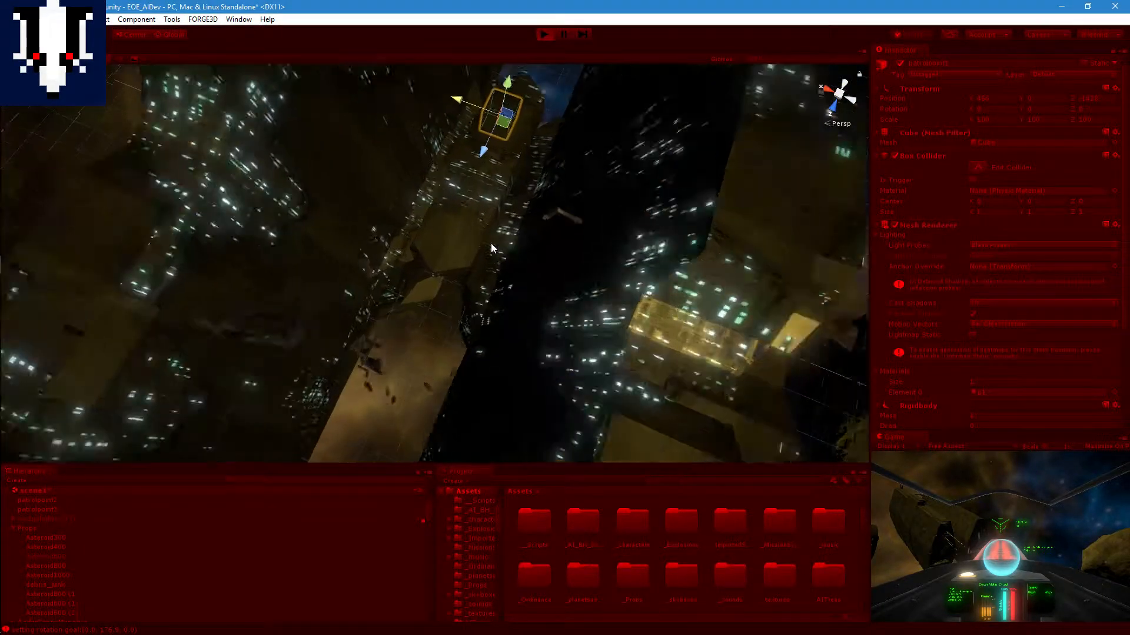
pyautogui.scroll(3, 492, 242)
pyautogui.moveTo(492, 241); pyautogui.dragTo(492, 302, button='middle')
pyautogui.moveTo(492, 303); pyautogui.dragTo(517, 260, button='right')
pyautogui.moveTo(518, 260); pyautogui.dragTo(429, 298, button='middle')
pyautogui.moveTo(471, 212); pyautogui.dragTo(367, 266, button='right')
pyautogui.moveTo(506, 206); pyautogui.dragTo(366, 345, button='middle')
pyautogui.scroll(-3, 366, 345)
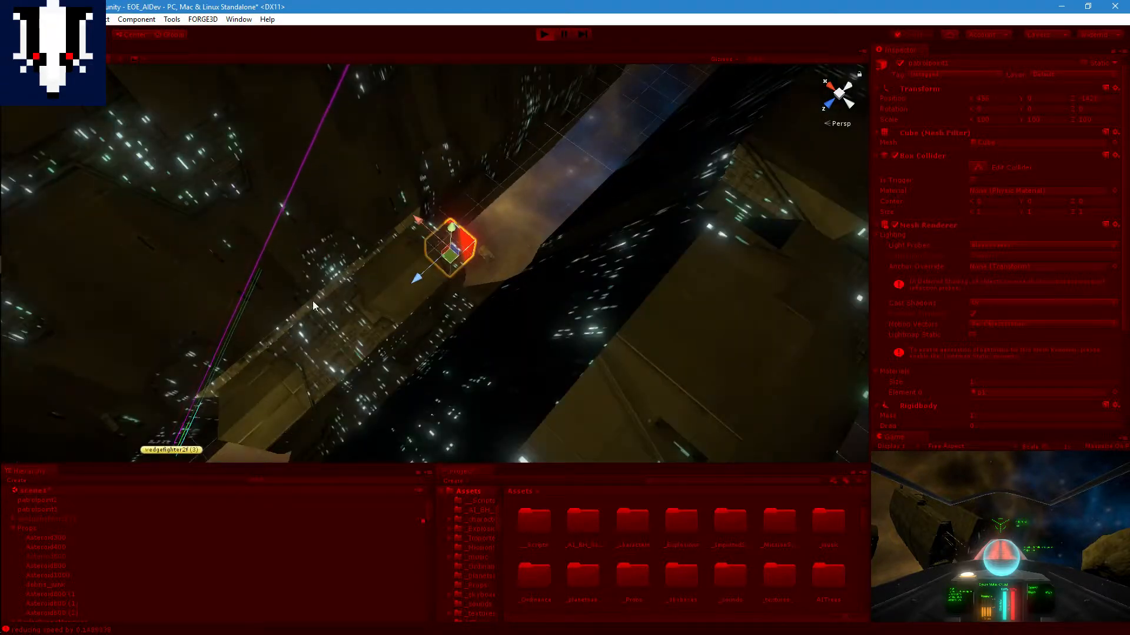
pyautogui.moveTo(235, 329); pyautogui.dragTo(412, 153, button='middle')
pyautogui.moveTo(424, 241); pyautogui.dragTo(459, 177, button='right')
pyautogui.moveTo(433, 264); pyautogui.dragTo(488, 176, button='middle')
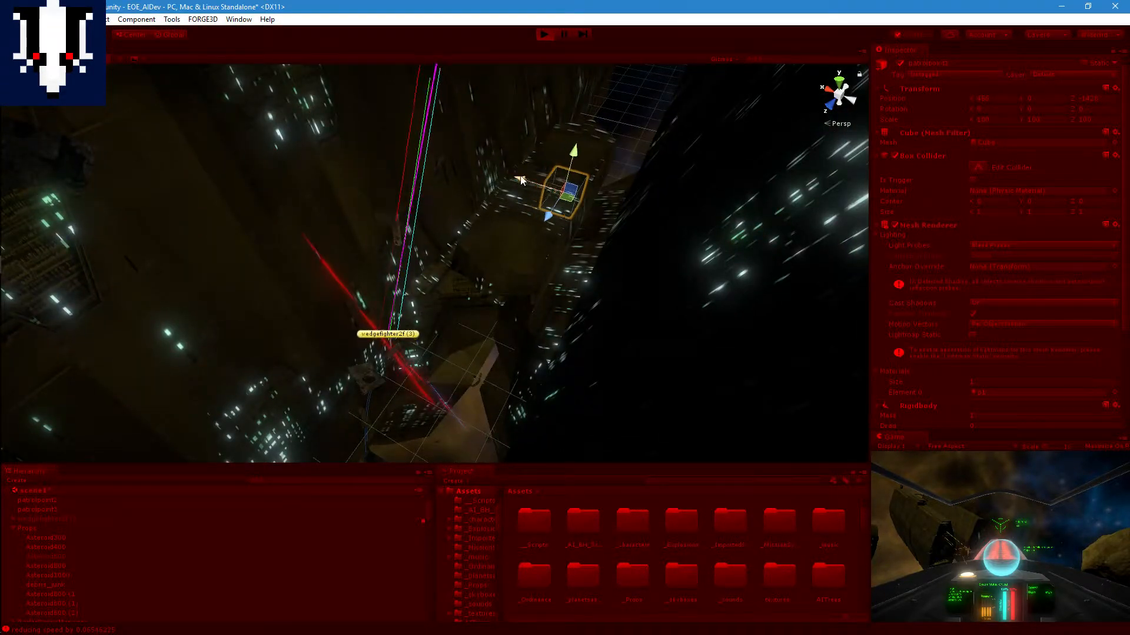
# Step: Move patrolpoint1 along X outside the large ship, near the yellow asteroid, and observe how the fighter reroutes
pyautogui.scroll(-5, 512, 191)
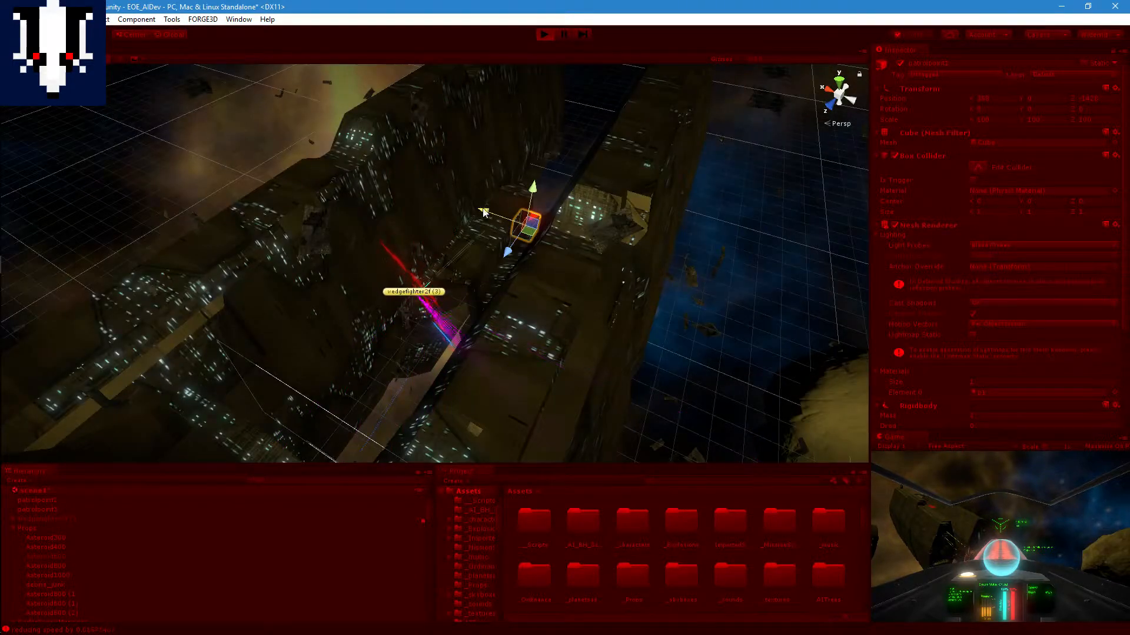
pyautogui.moveTo(482, 211); pyautogui.dragTo(662, 289)
pyautogui.moveTo(527, 313); pyautogui.dragTo(673, 218, button='middle')
pyautogui.scroll(-4, 594, 295)
pyautogui.moveTo(609, 258); pyautogui.dragTo(639, 206, button='right')
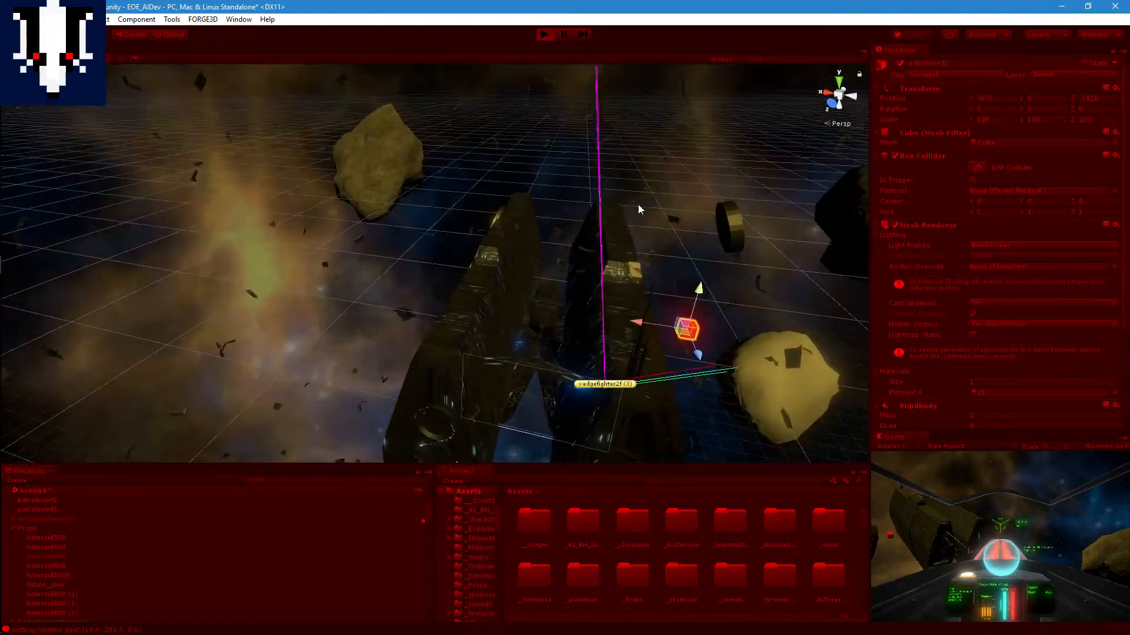
pyautogui.moveTo(630, 264); pyautogui.dragTo(575, 248, button='middle')
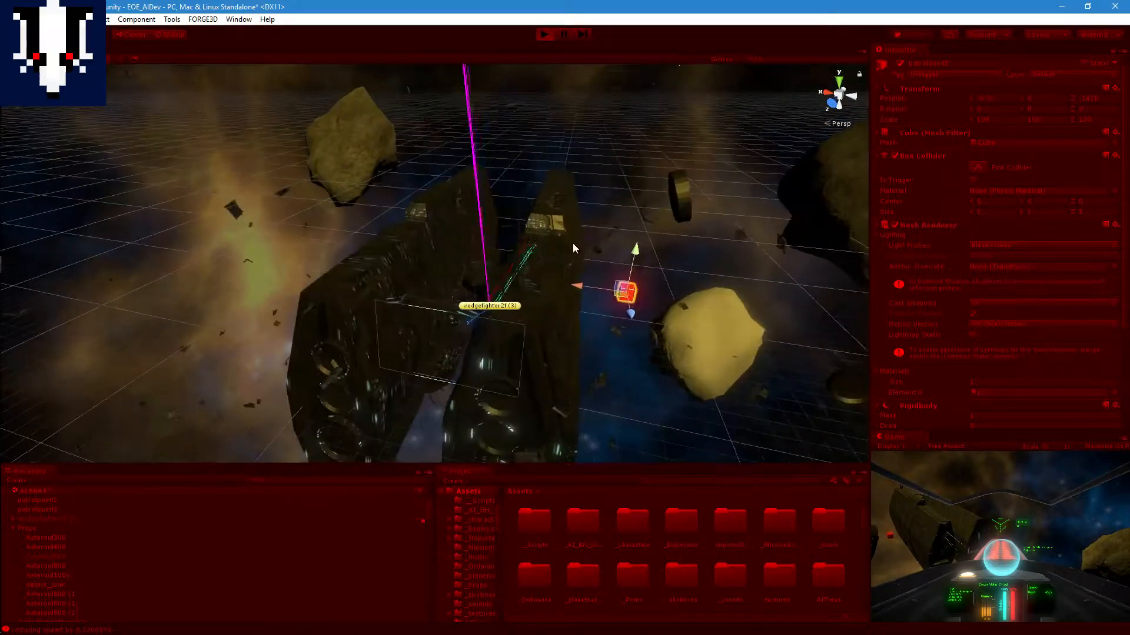
pyautogui.scroll(6, 471, 245)
pyautogui.scroll(-3, 588, 311)
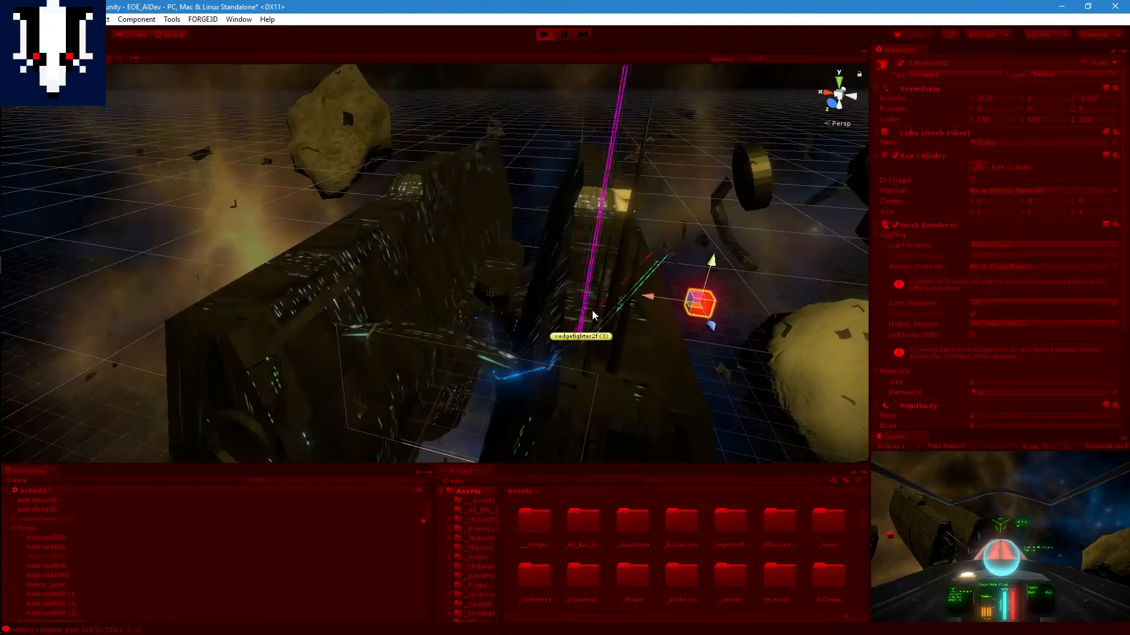
# Step: Move patrolpoint1 back along X and lower it along Y into the gap between the ship's hulls
pyautogui.moveTo(647, 296); pyautogui.dragTo(408, 280)
pyautogui.moveTo(510, 234); pyautogui.dragTo(499, 355)
pyautogui.moveTo(447, 387); pyautogui.dragTo(432, 384)
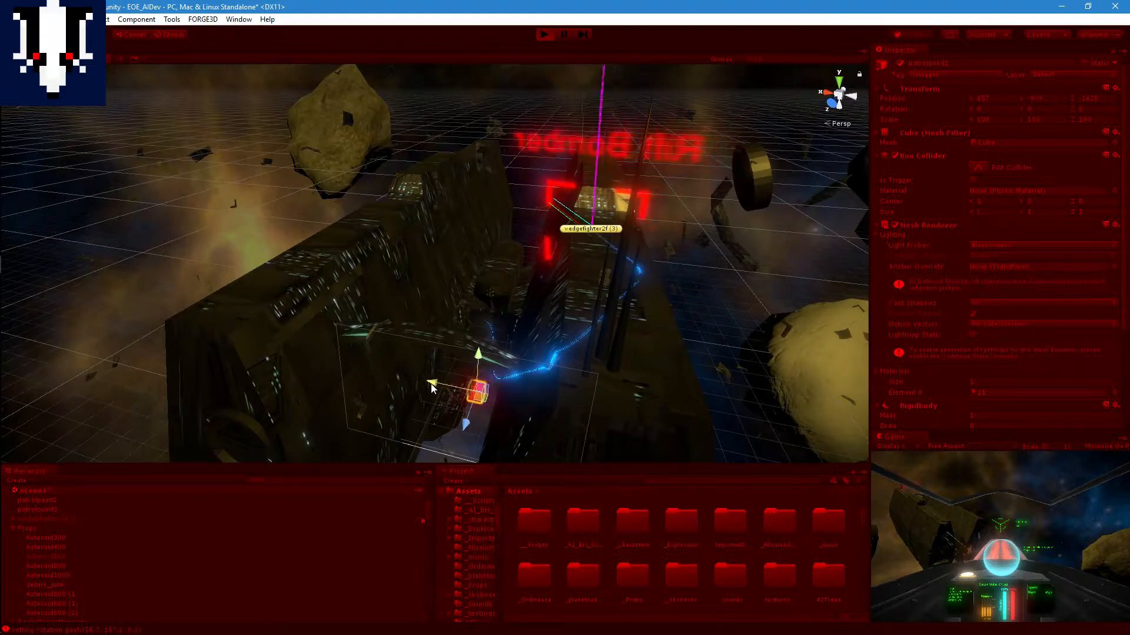
pyautogui.scroll(3, 548, 356)
pyautogui.moveTo(549, 356); pyautogui.dragTo(582, 230, button='middle')
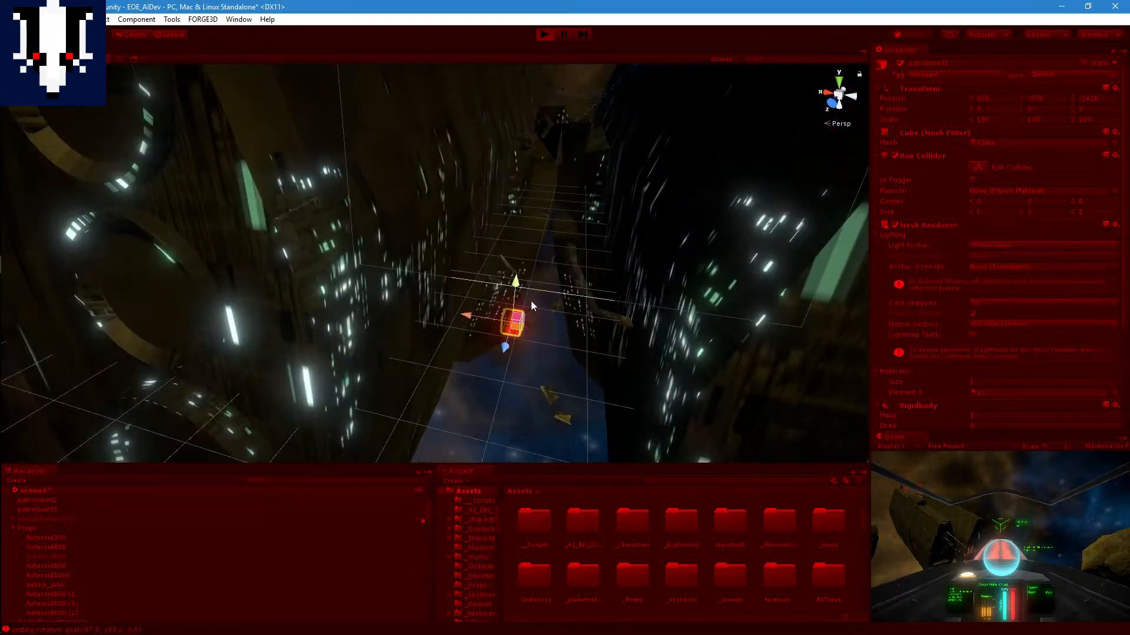
pyautogui.moveTo(530, 303); pyautogui.dragTo(550, 236, button='middle')
pyautogui.moveTo(479, 274); pyautogui.dragTo(503, 281)
pyautogui.keyDown('alt'); pyautogui.moveTo(547, 317); pyautogui.dragTo(572, 277); pyautogui.keyUp('alt')
pyautogui.moveTo(572, 276); pyautogui.dragTo(538, 374, button='middle')
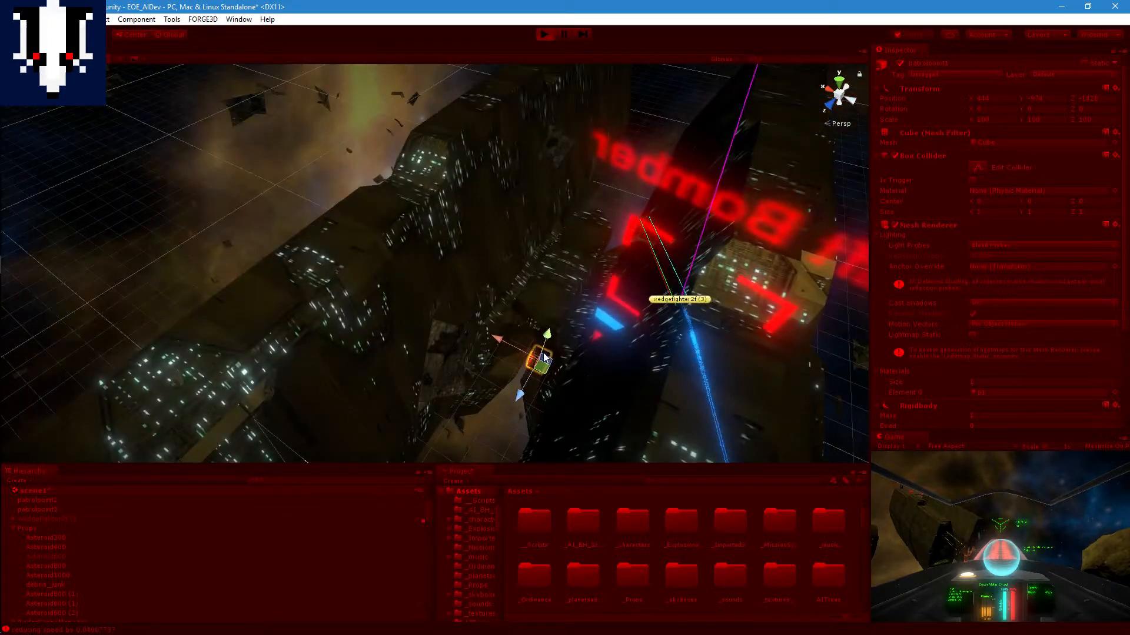
# Step: Track the fighter's avoidance rays and heading as it steers around the hulls towards the lowered patrolpoint1
pyautogui.scroll(1, 696, 343)
pyautogui.scroll(3, 707, 344)
pyautogui.scroll(-1, 706, 342)
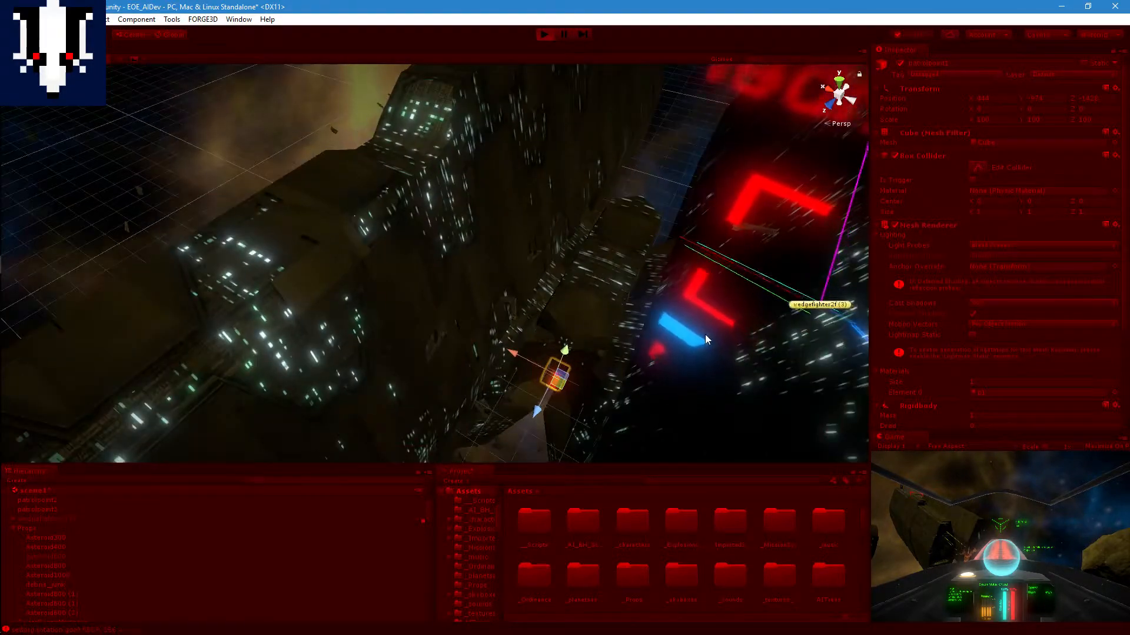
pyautogui.scroll(3, 746, 281)
pyautogui.scroll(-2, 746, 280)
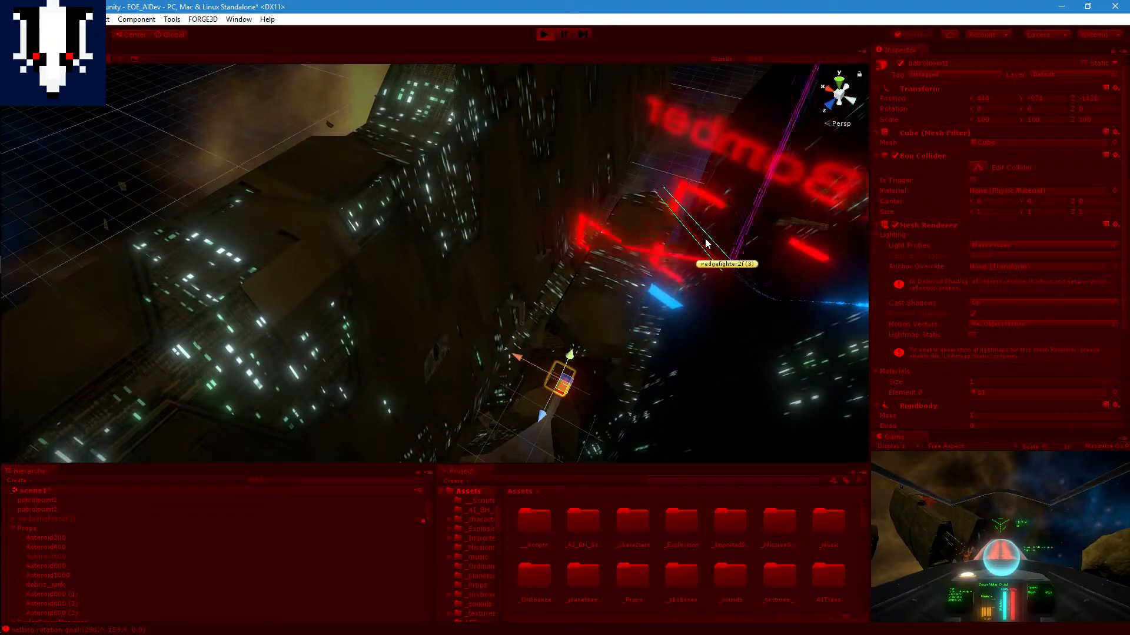
pyautogui.moveTo(692, 232); pyautogui.dragTo(427, 361, button='middle')
pyautogui.scroll(6, 546, 301)
pyautogui.moveTo(453, 308); pyautogui.dragTo(389, 385, button='middle')
pyautogui.scroll(-3, 389, 386)
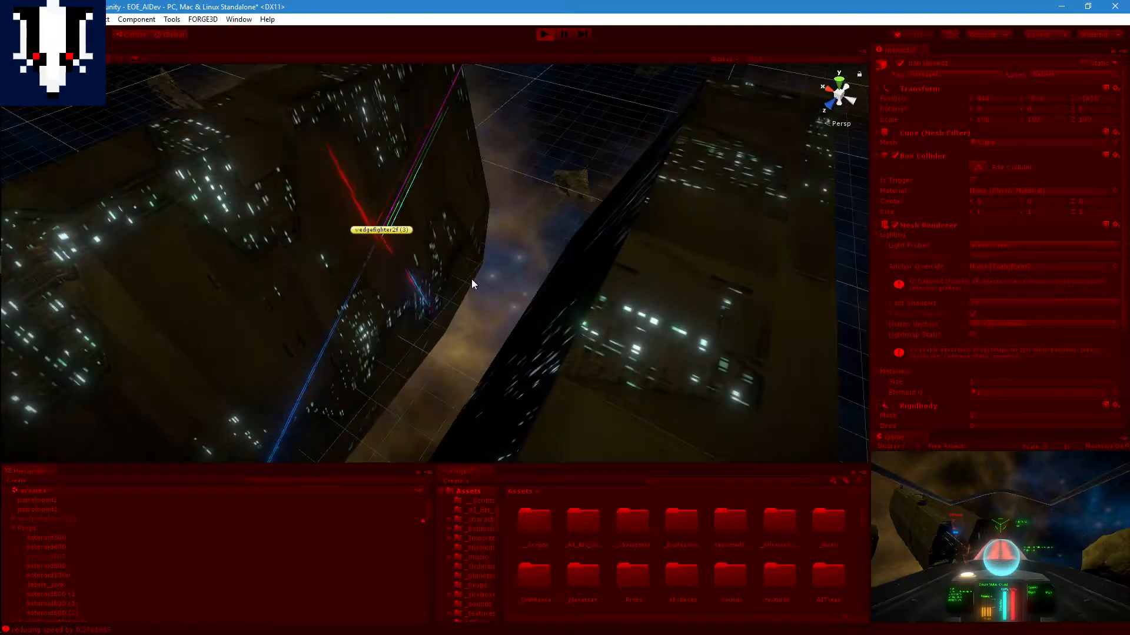
# Step: Examine wedgefighter2f (3) and its avoidance rays from several angles and distances as it flies beside the ship's hull
pyautogui.moveTo(421, 217); pyautogui.dragTo(654, 262, button='middle')
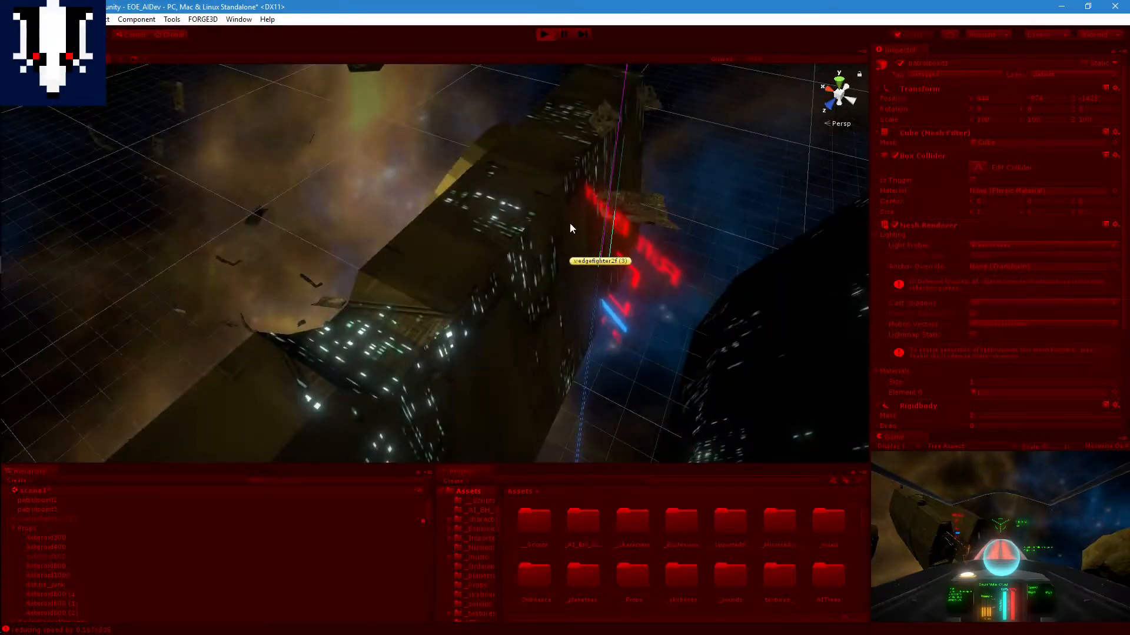
pyautogui.keyDown('alt'); pyautogui.moveTo(625, 277); pyautogui.dragTo(494, 242); pyautogui.keyUp('alt')
pyautogui.moveTo(494, 241); pyautogui.dragTo(295, 170, button='middle')
pyautogui.keyDown('alt'); pyautogui.moveTo(583, 359); pyautogui.dragTo(517, 308); pyautogui.keyUp('alt')
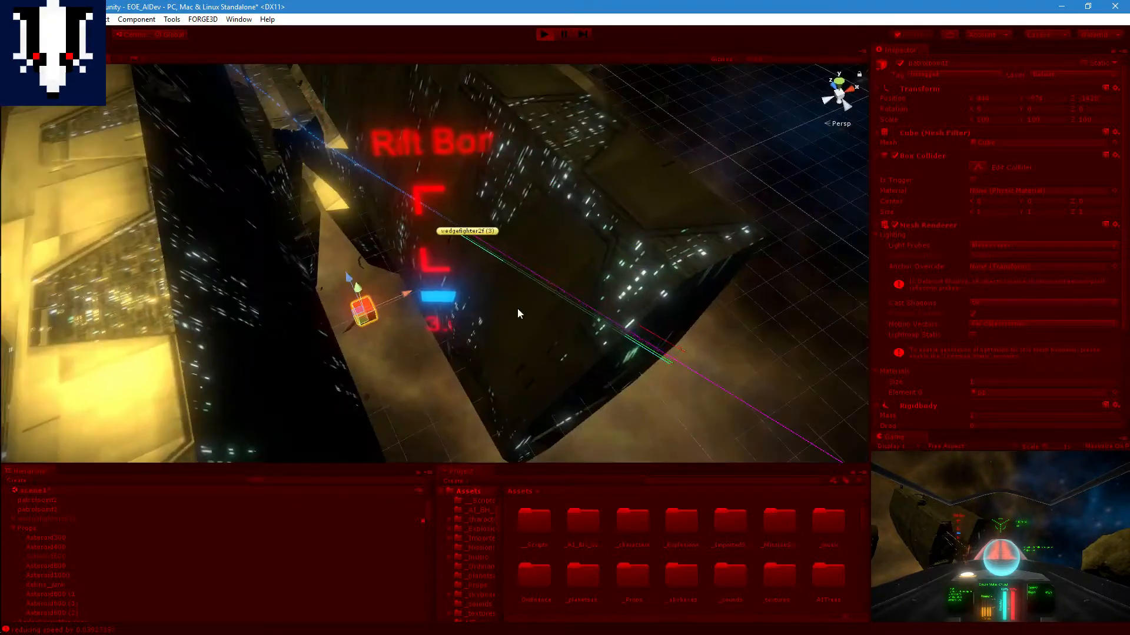
pyautogui.moveTo(517, 308); pyautogui.dragTo(387, 160, button='middle')
pyautogui.moveTo(494, 291); pyautogui.dragTo(441, 224, button='middle')
pyautogui.keyDown('alt'); pyautogui.moveTo(432, 312); pyautogui.dragTo(407, 224); pyautogui.keyUp('alt')
pyautogui.moveTo(461, 334); pyautogui.dragTo(668, 265, button='middle')
pyautogui.scroll(-4, 405, 351)
pyautogui.scroll(5, 409, 308)
pyautogui.scroll(8, 383, 351)
pyautogui.moveTo(595, 230); pyautogui.dragTo(507, 377, button='middle')
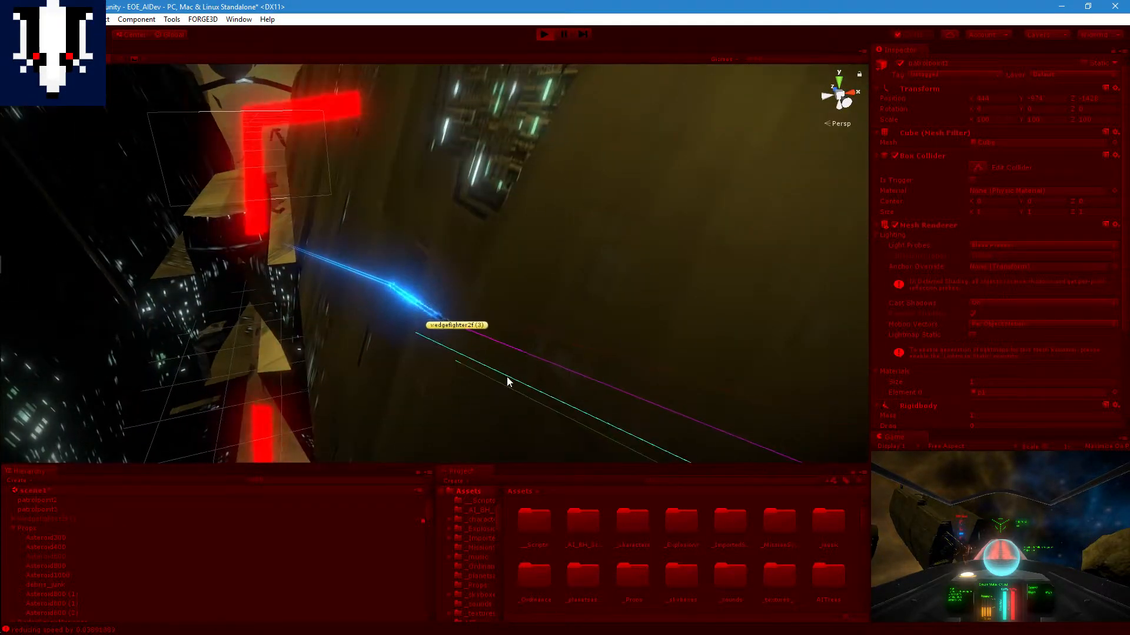
pyautogui.scroll(5, 506, 377)
pyautogui.scroll(-6, 564, 367)
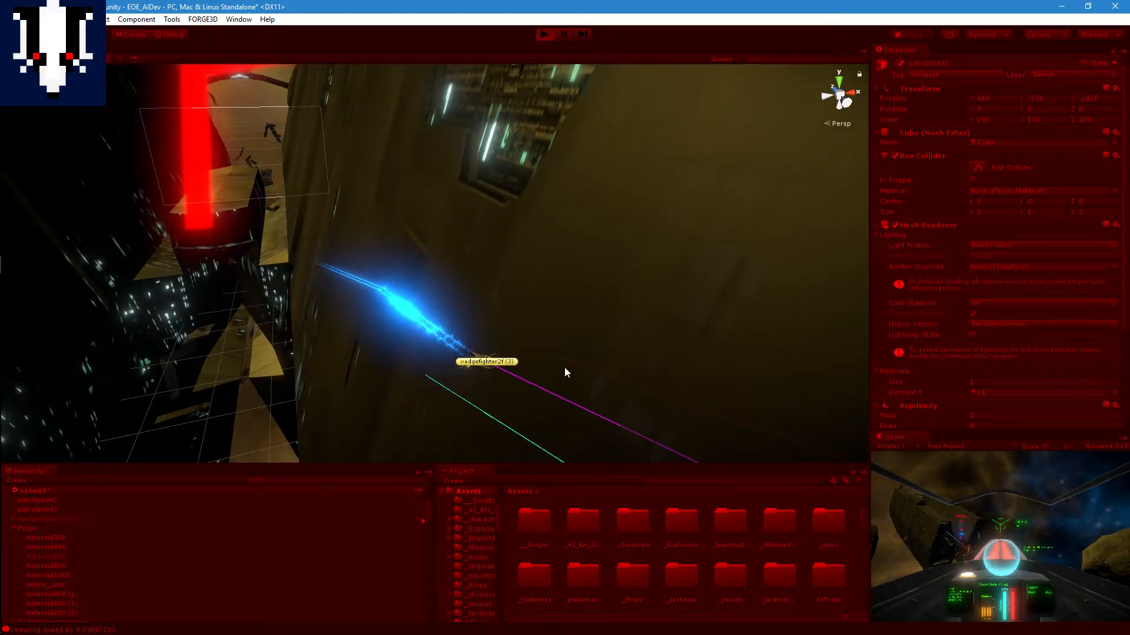
pyautogui.scroll(-8, 548, 369)
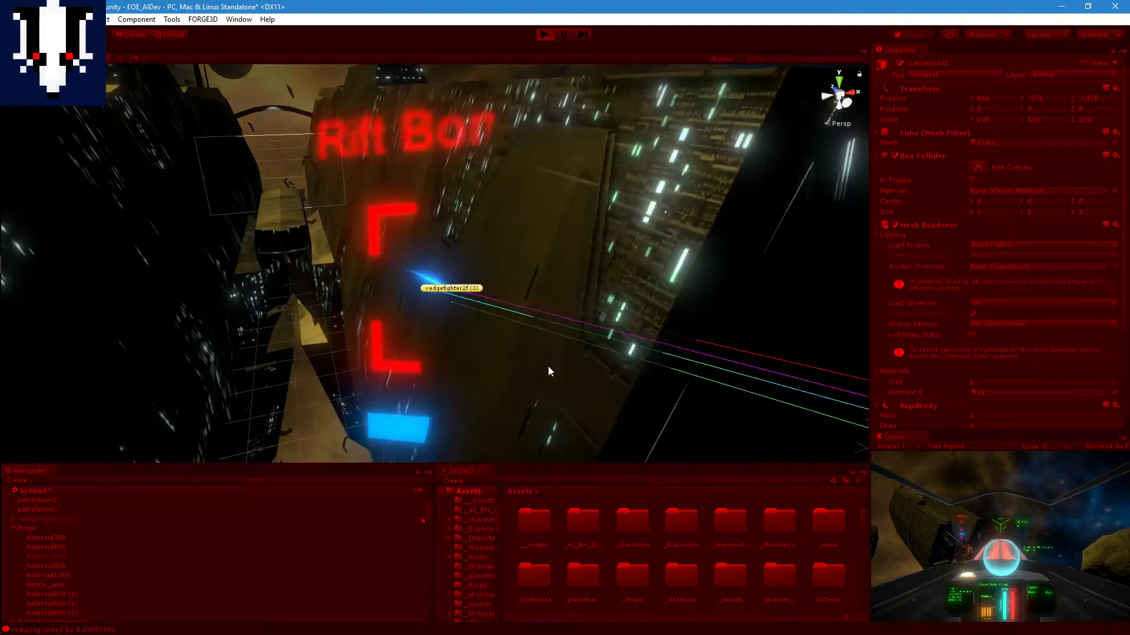
# Step: Examine from above how the fighter's heading and rays line up with the hull edge and patrolpoint1 in the gap
pyautogui.moveTo(621, 344); pyautogui.dragTo(674, 200, button='middle')
pyautogui.click(839, 83)
pyautogui.moveTo(649, 120); pyautogui.dragTo(665, 232, button='middle')
pyautogui.scroll(-6, 696, 235)
pyautogui.scroll(-2, 652, 278)
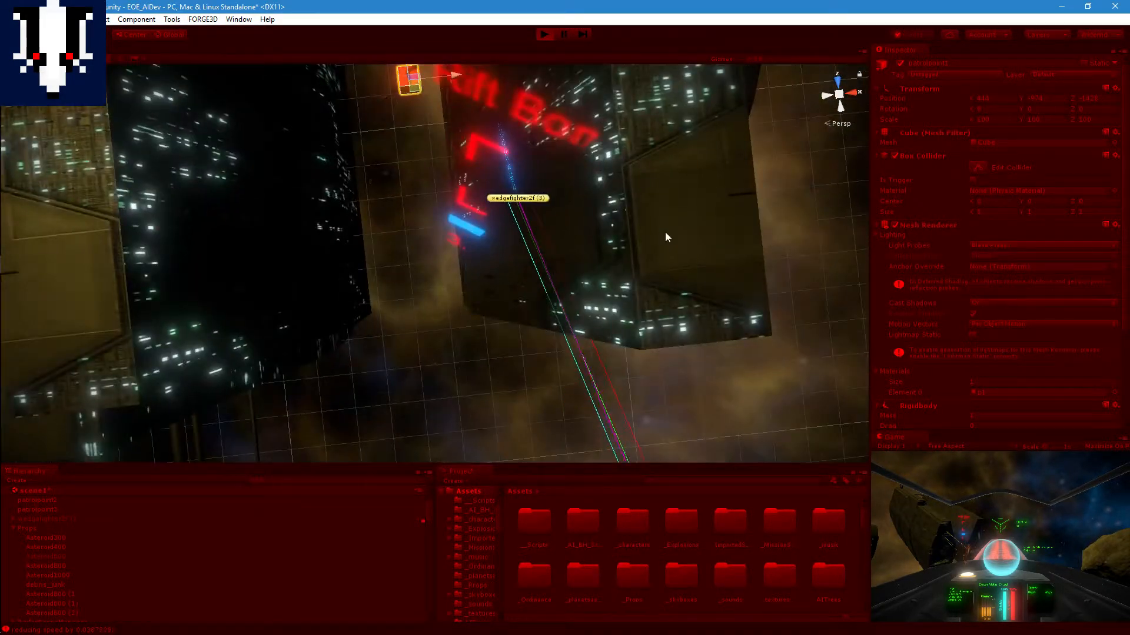
pyautogui.scroll(5, 597, 244)
pyautogui.moveTo(598, 243); pyautogui.dragTo(593, 372, button='middle')
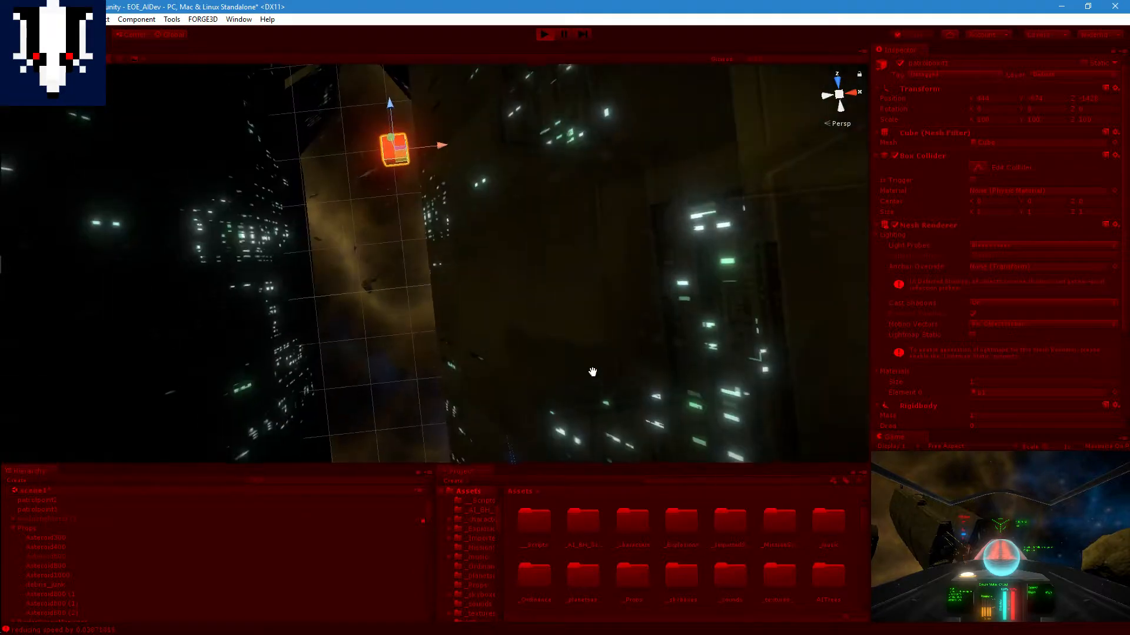
pyautogui.scroll(1, 584, 298)
pyautogui.moveTo(585, 298); pyautogui.dragTo(613, 270, button='middle')
pyautogui.scroll(-2, 613, 270)
pyautogui.scroll(-3, 611, 274)
pyautogui.moveTo(607, 271); pyautogui.dragTo(673, 216, button='right')
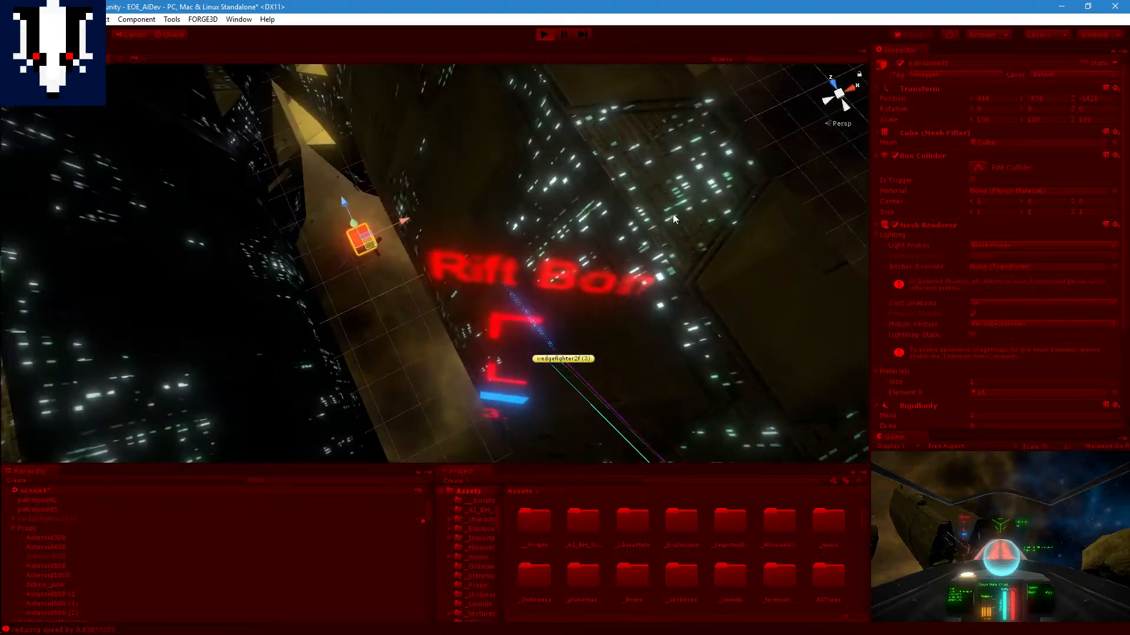
pyautogui.moveTo(673, 395); pyautogui.dragTo(675, 291, button='middle')
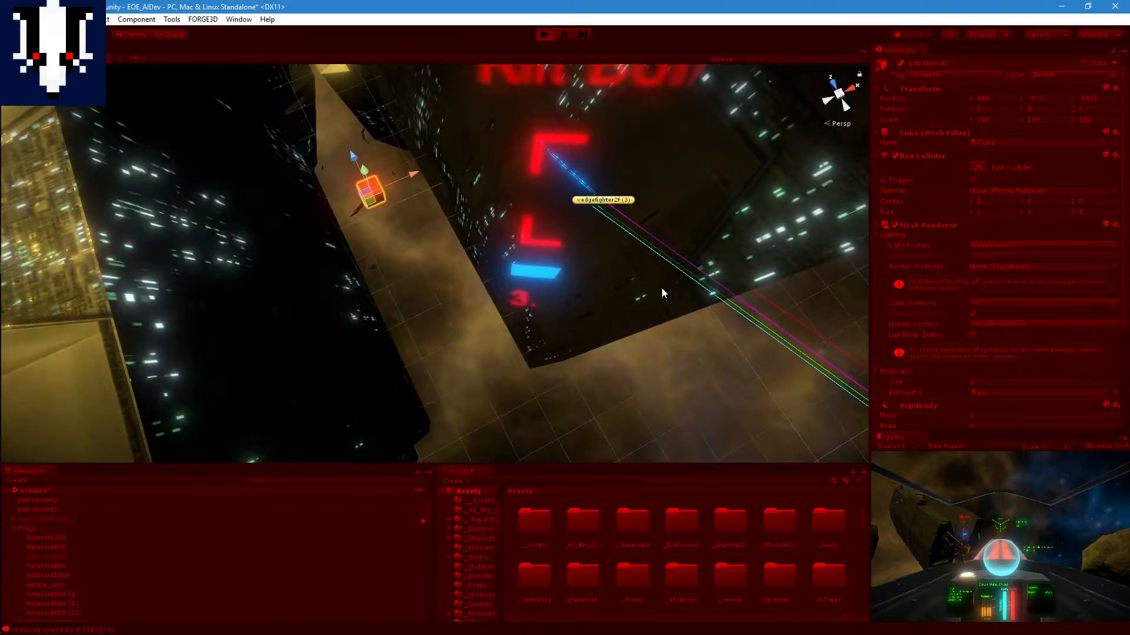
# Step: Pause the game, open the Console, and inspect the latest "aiming up" obstacle-avoidance message with its stack trace
pyautogui.click(561, 34)
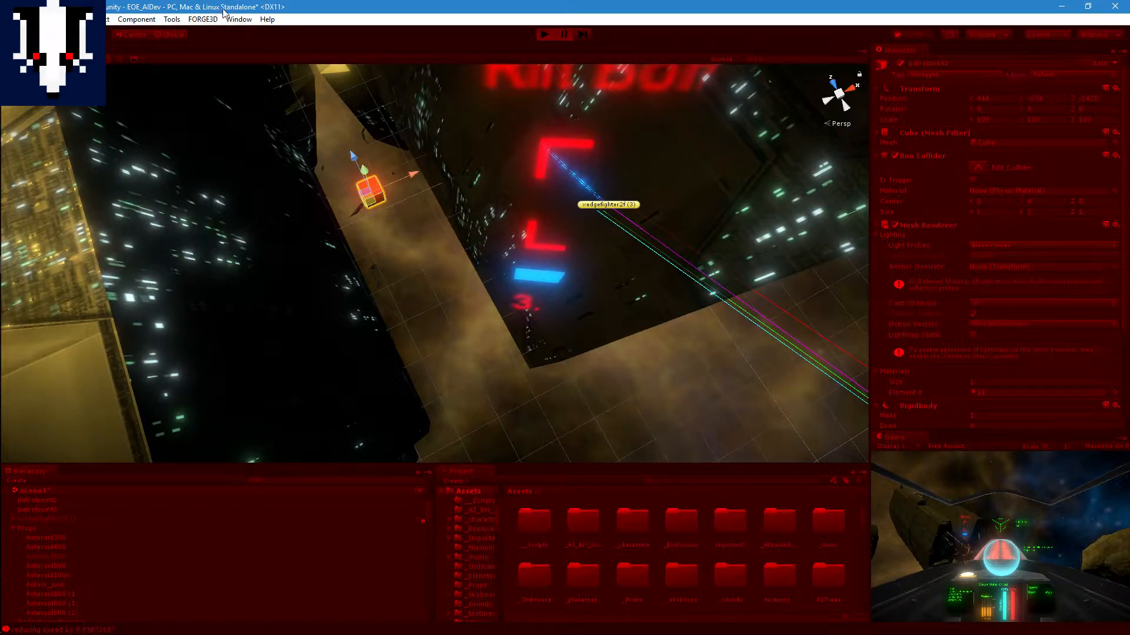
pyautogui.click(246, 19)
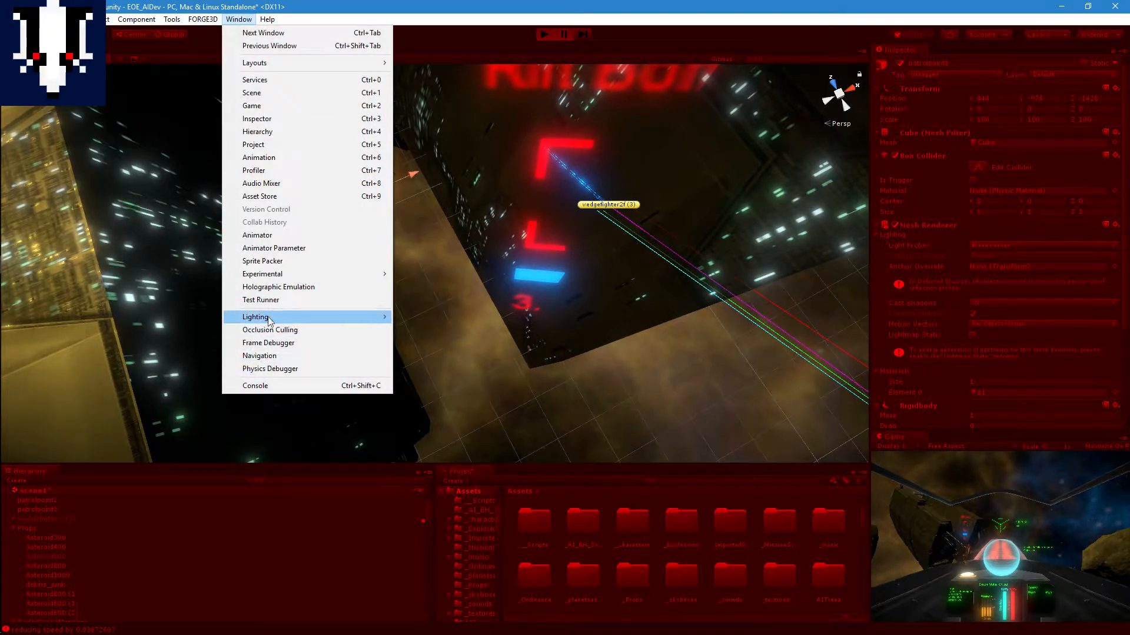
pyautogui.click(300, 386)
pyautogui.scroll(-8, 425, 478)
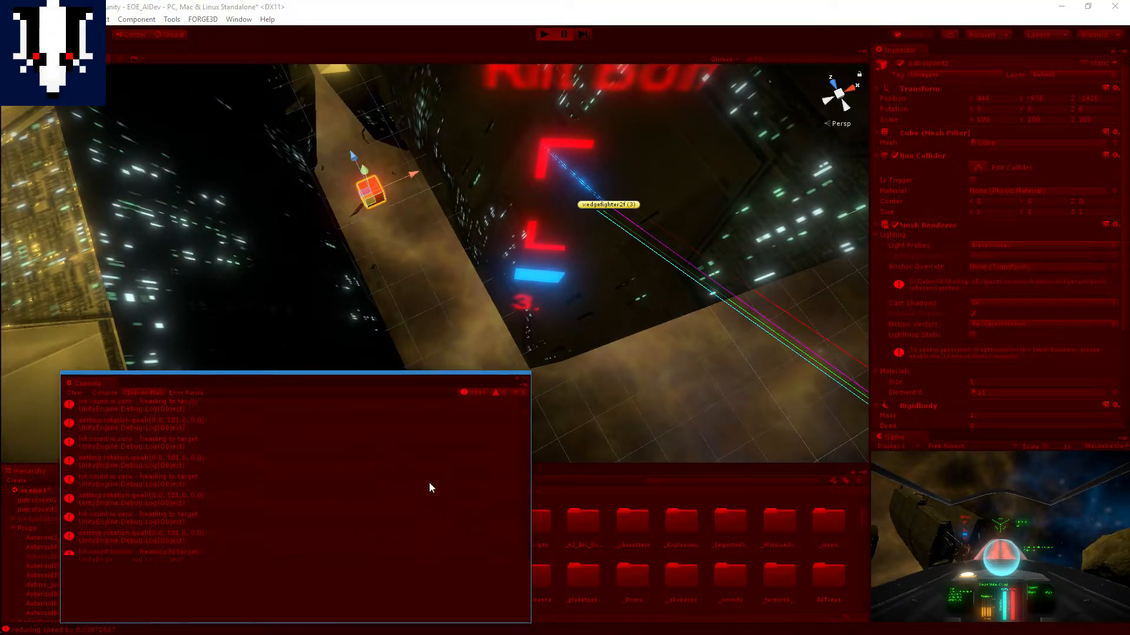
pyautogui.moveTo(527, 414); pyautogui.dragTo(536, 560)
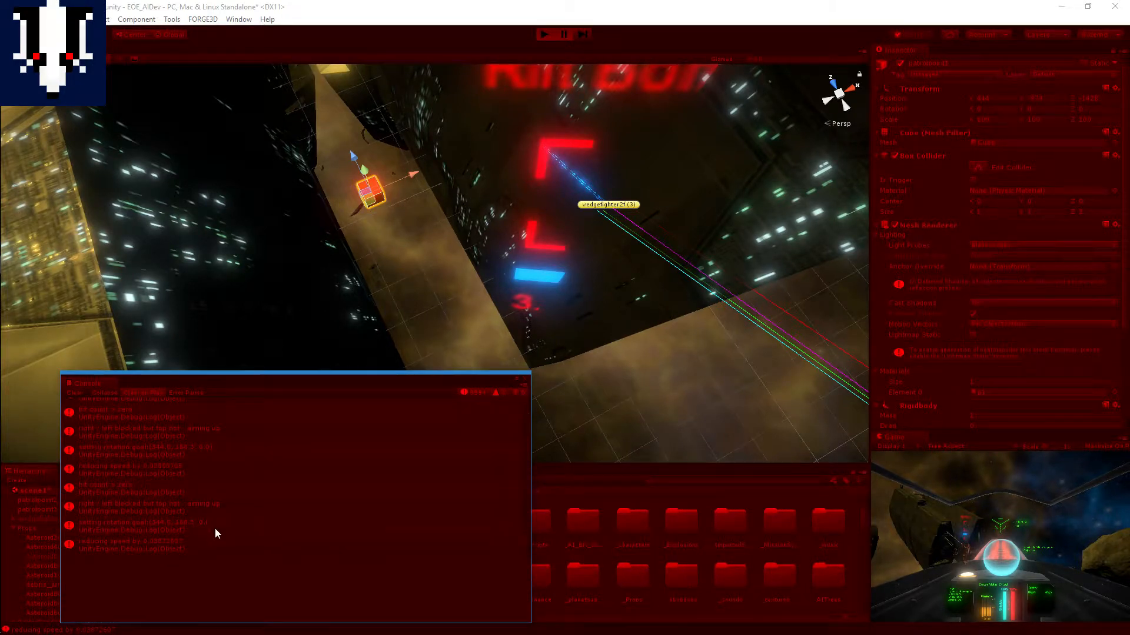
pyautogui.click(172, 506)
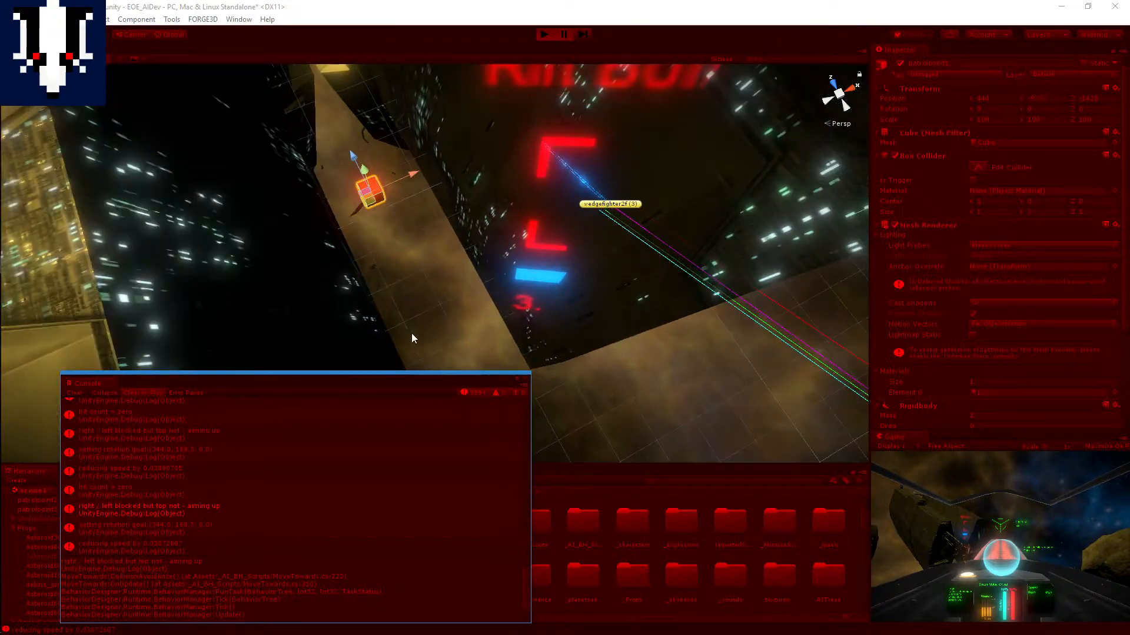
# Step: Examine the paused fighter's debug rays up close against the ship's hull
pyautogui.keyDown('alt'); pyautogui.moveTo(413, 332); pyautogui.dragTo(540, 306); pyautogui.keyUp('alt')
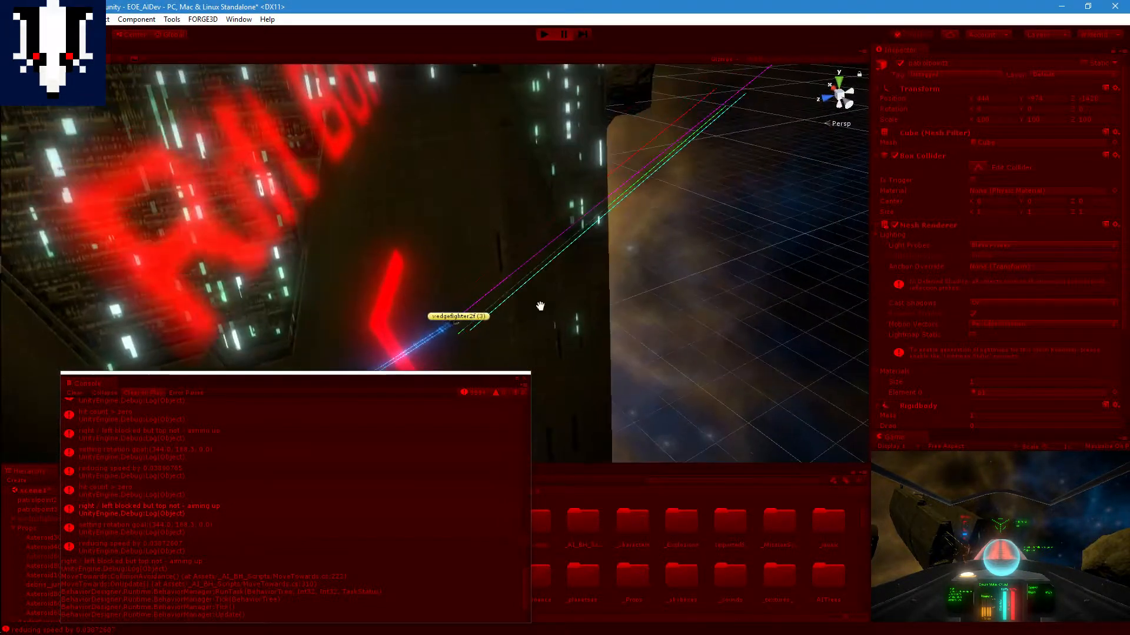
pyautogui.moveTo(540, 306); pyautogui.dragTo(529, 300, button='middle')
pyautogui.scroll(3, 528, 300)
pyautogui.scroll(-3, 528, 300)
pyautogui.keyDown('alt'); pyautogui.moveTo(518, 300); pyautogui.dragTo(496, 264); pyautogui.keyUp('alt')
pyautogui.moveTo(496, 263); pyautogui.dragTo(470, 291, button='middle')
pyautogui.scroll(-3, 449, 256)
pyautogui.scroll(4, 477, 300)
pyautogui.scroll(-2, 480, 303)
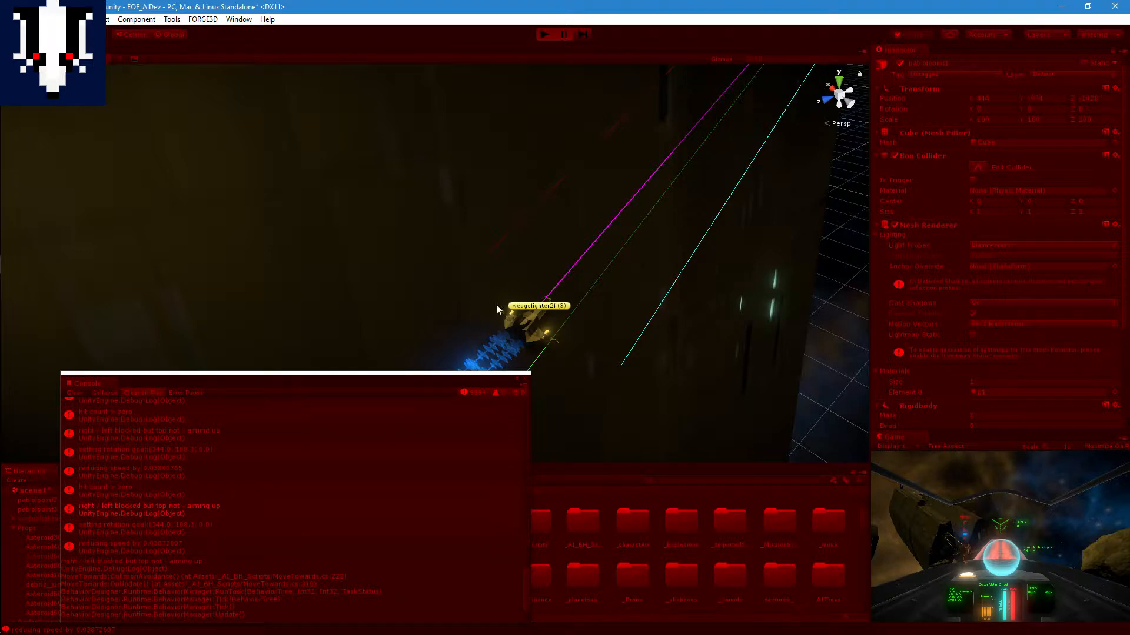
# Step: Select the mesh of wedgefighter2f (3) and inspect its outline against the nearby rays
pyautogui.click(532, 325)
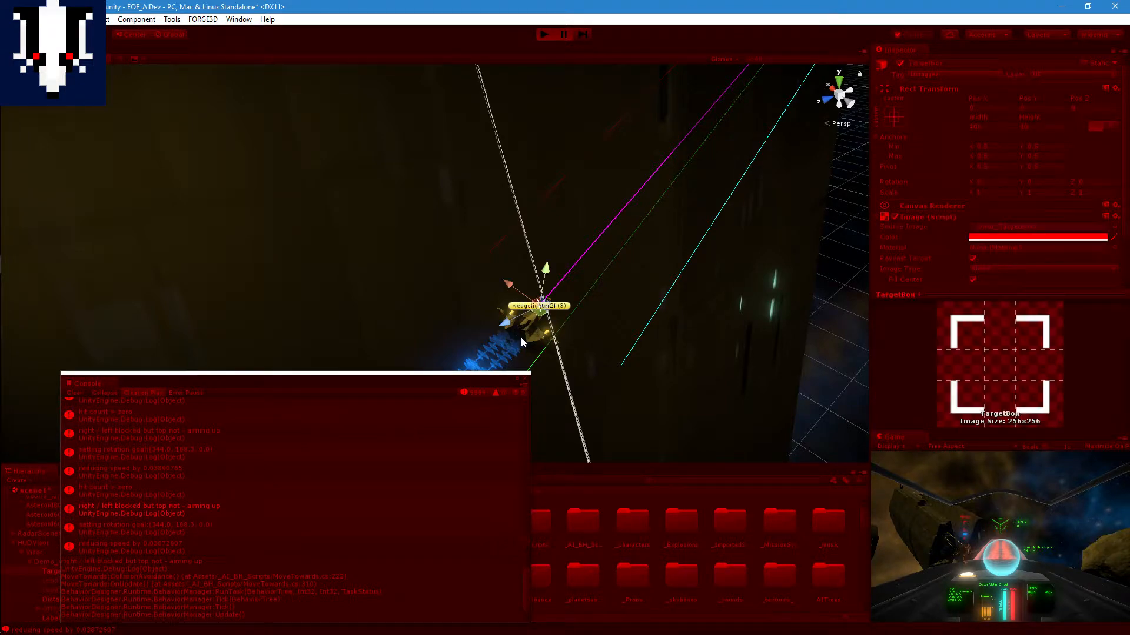
pyautogui.click(522, 337)
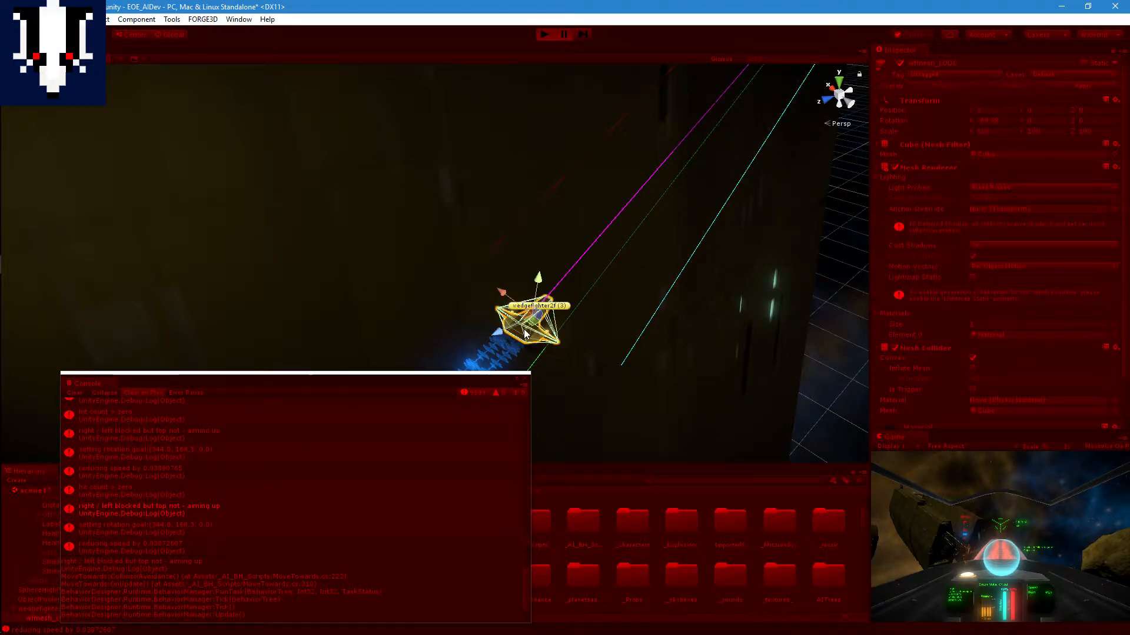
pyautogui.moveTo(497, 320); pyautogui.dragTo(527, 316, button='middle')
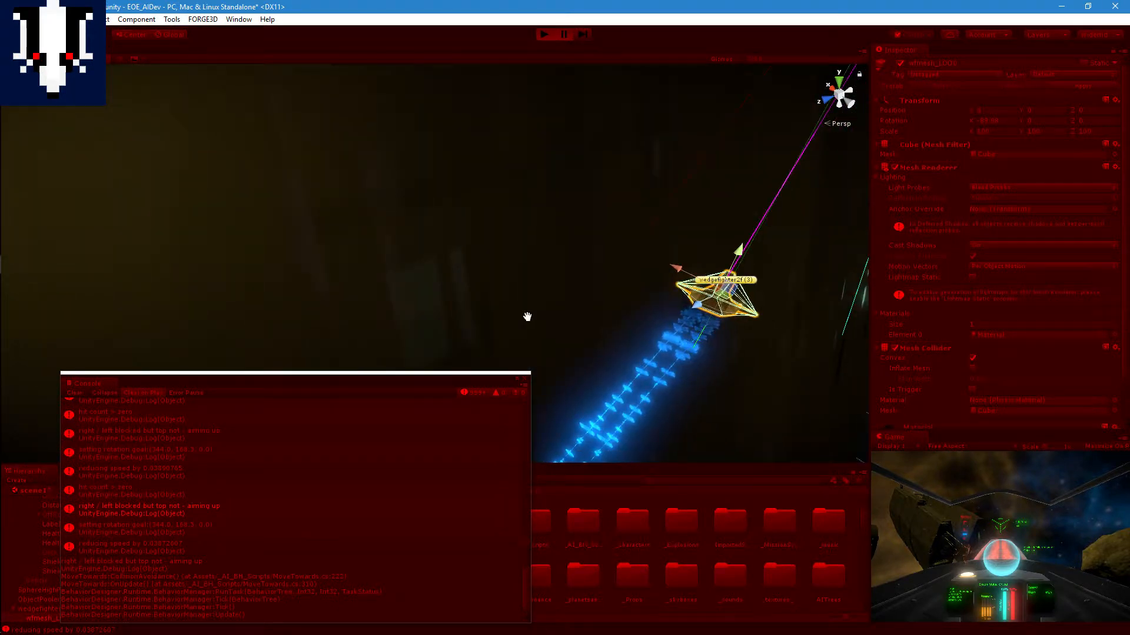
pyautogui.scroll(-2, 672, 320)
pyautogui.scroll(2, 666, 319)
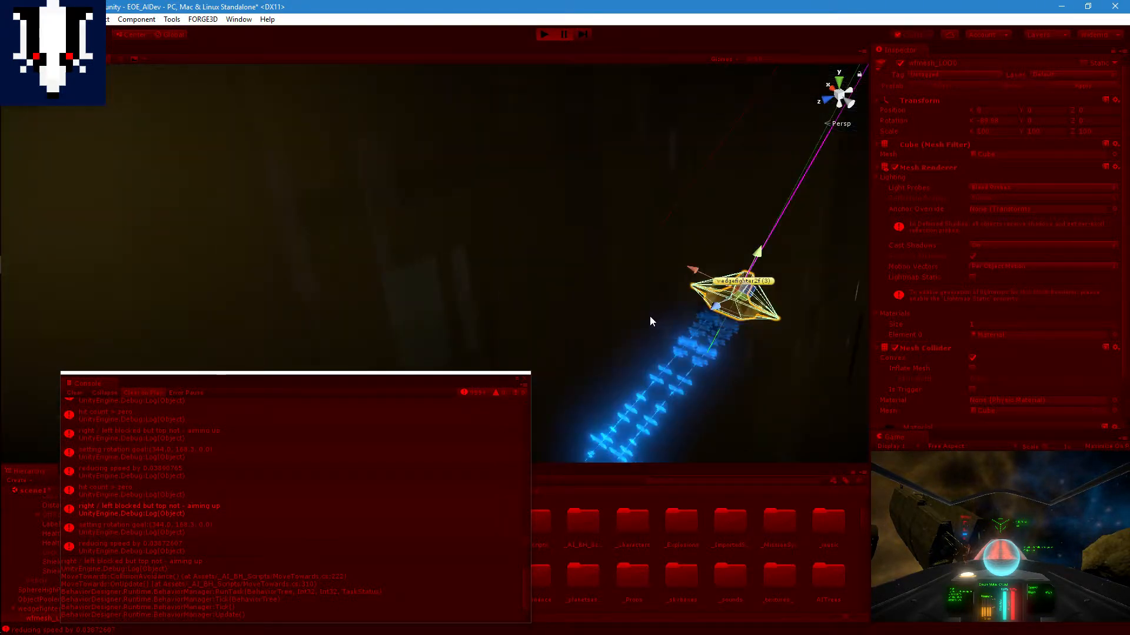
pyautogui.moveTo(649, 317)
pyautogui.mouseDown(button='middle')
pyautogui.moveTo(627, 329)
pyautogui.moveTo(642, 319)
pyautogui.mouseUp(button='middle')
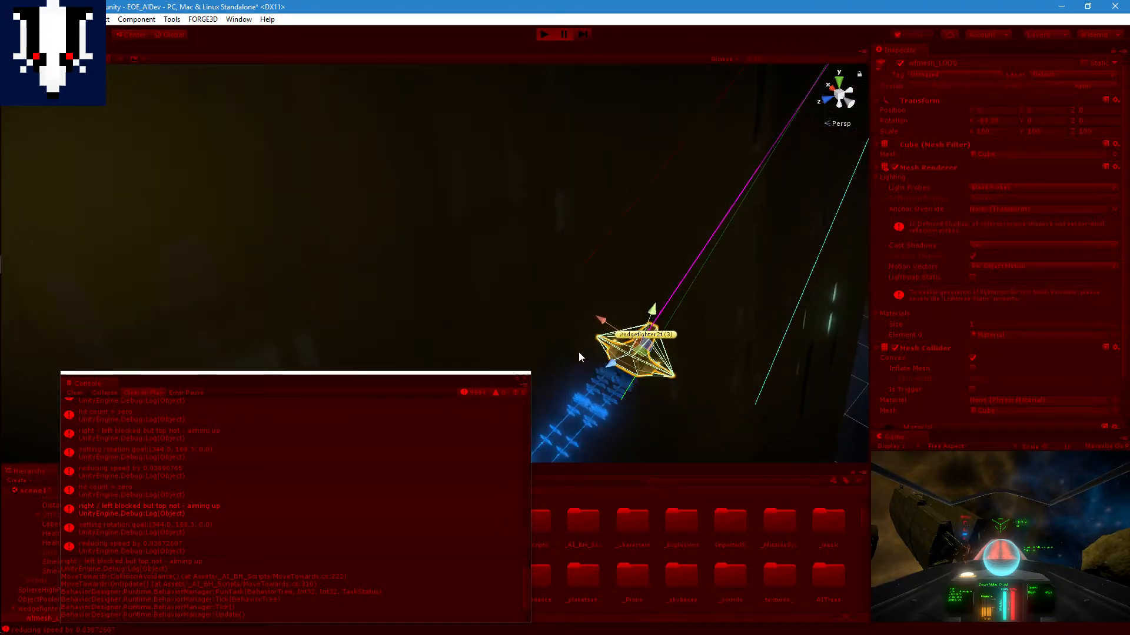
pyautogui.click(530, 297)
pyautogui.click(623, 350)
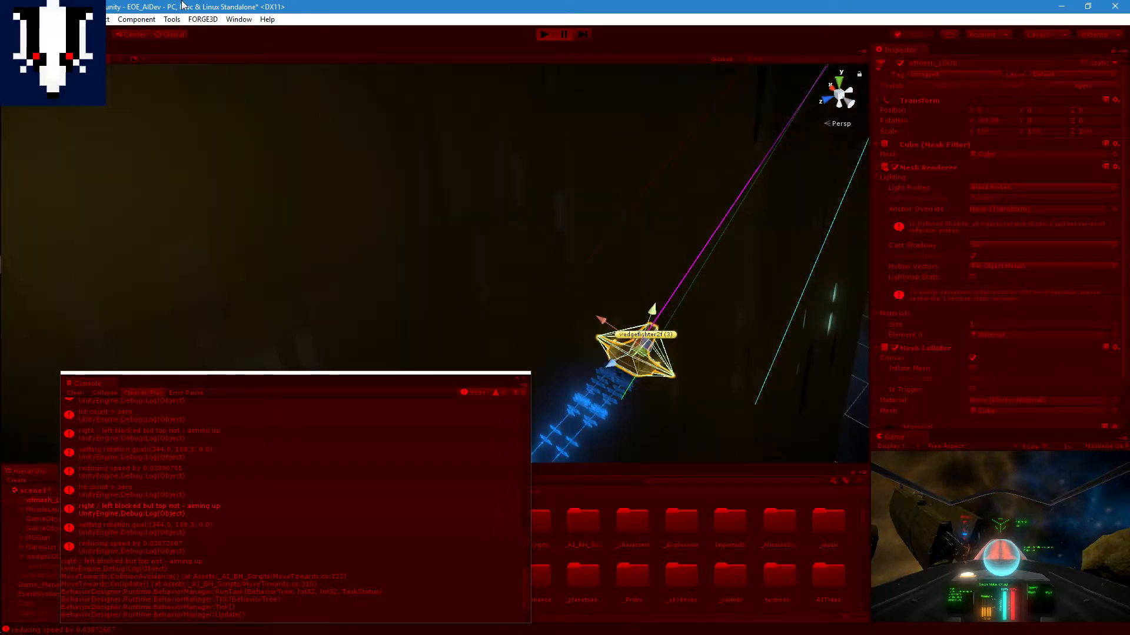
# Step: Open the Scene view's draw mode options
pyautogui.click(50, 20)
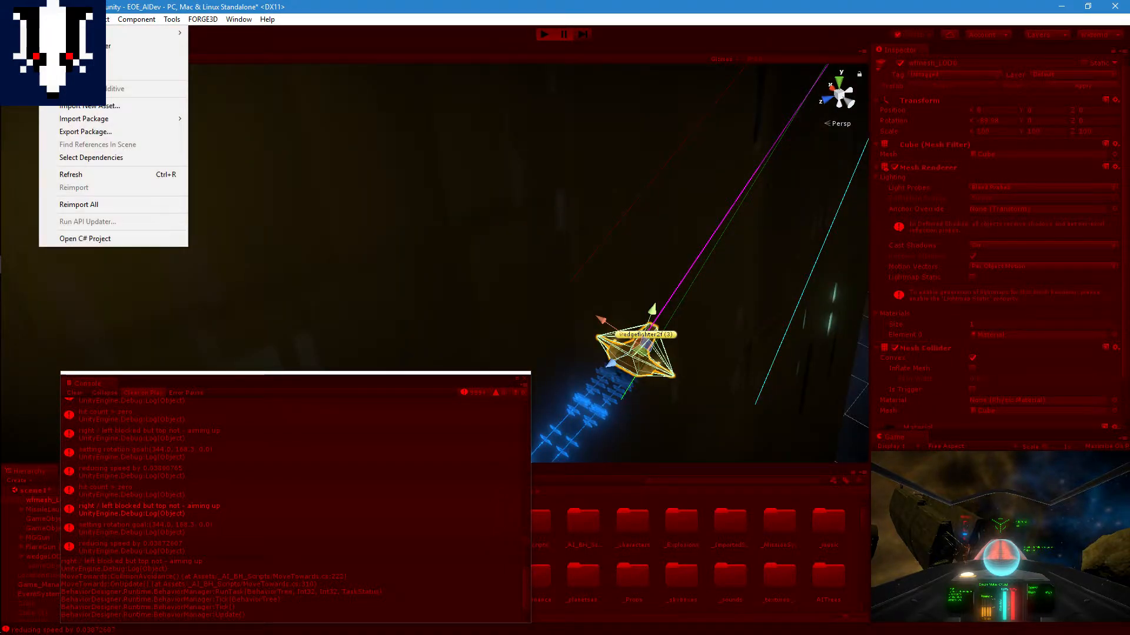
pyautogui.moveTo(27, 20)
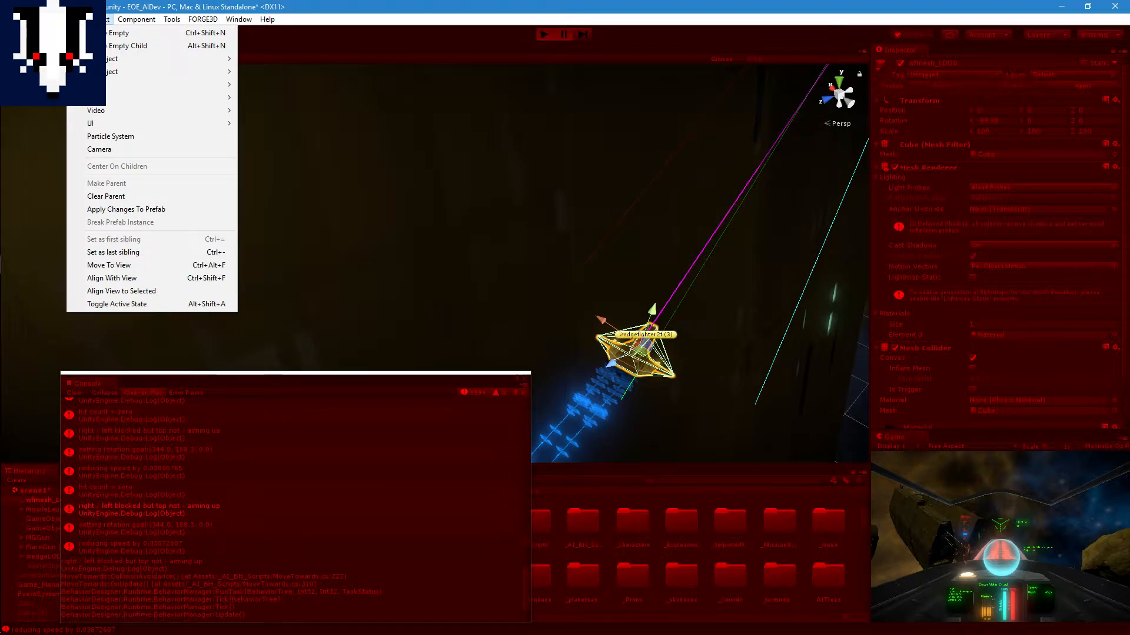
pyautogui.click(28, 59)
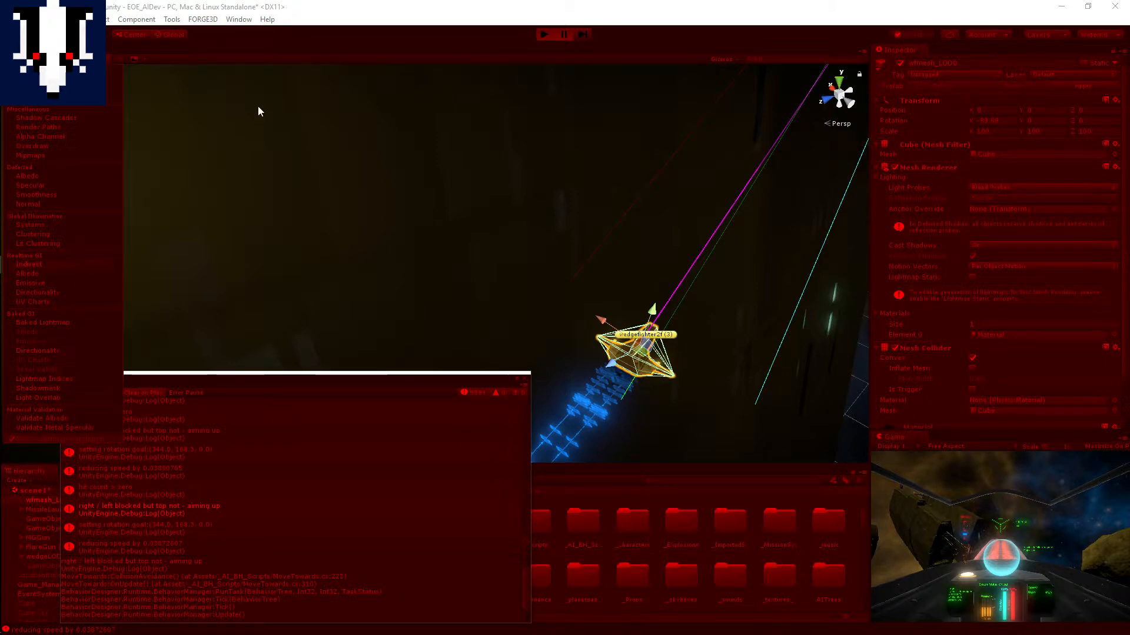
# Step: Open the Physics Debugger, inspect the paused fighter's collision geometry against the ship's hull, and check the layer filter options
pyautogui.click(314, 96)
pyautogui.click(239, 19)
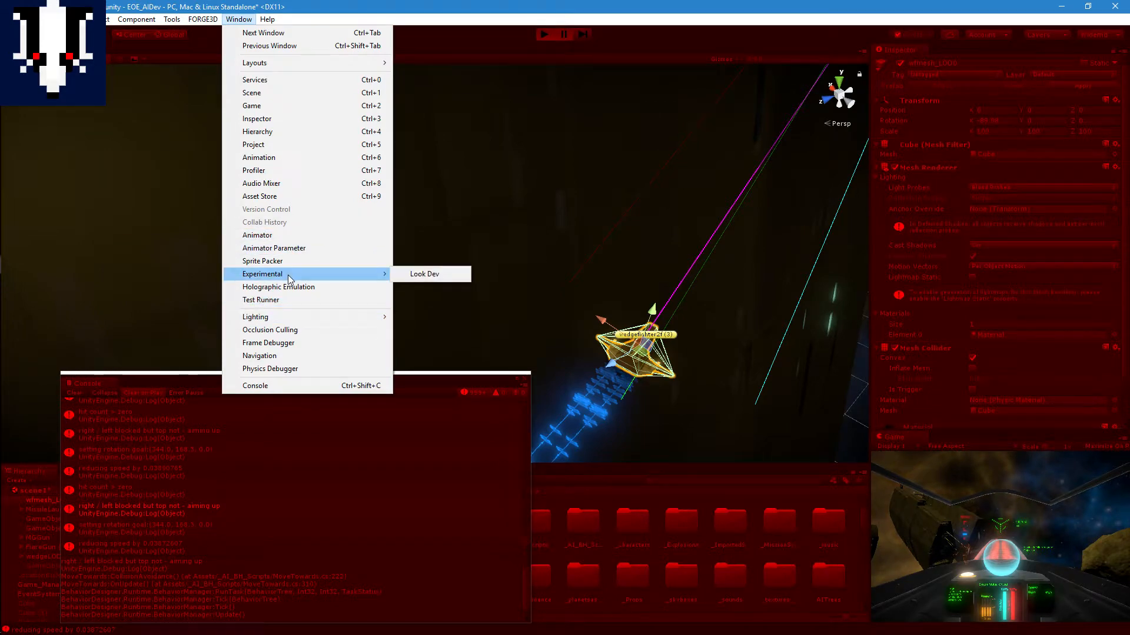
pyautogui.click(288, 367)
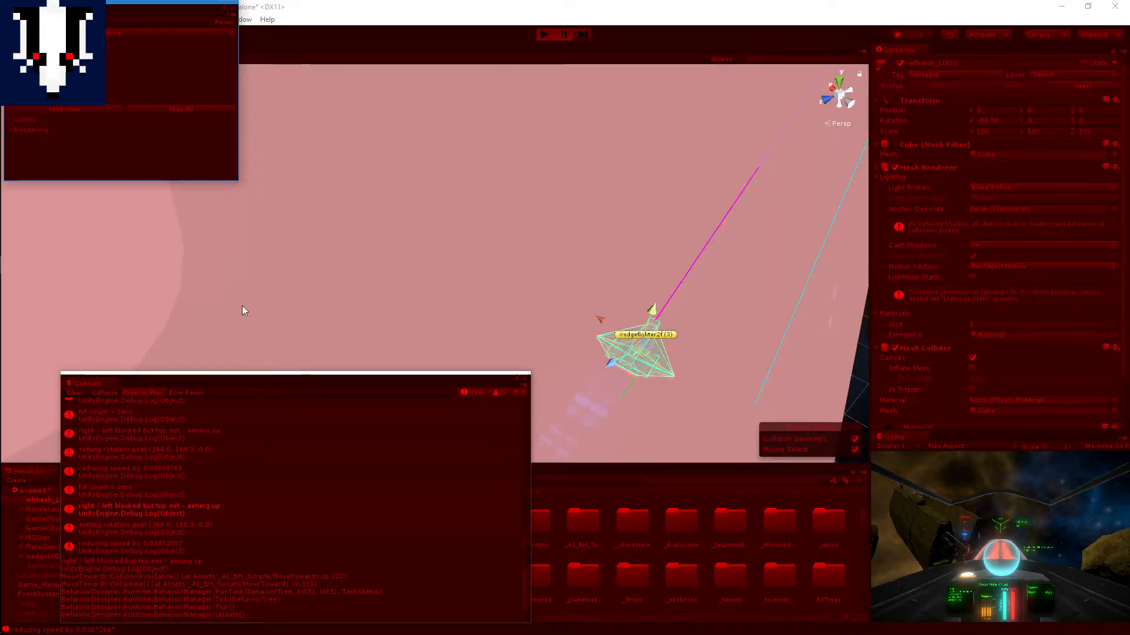
pyautogui.scroll(2, 618, 327)
pyautogui.moveTo(619, 327); pyautogui.dragTo(570, 303, button='middle')
pyautogui.scroll(-4, 570, 303)
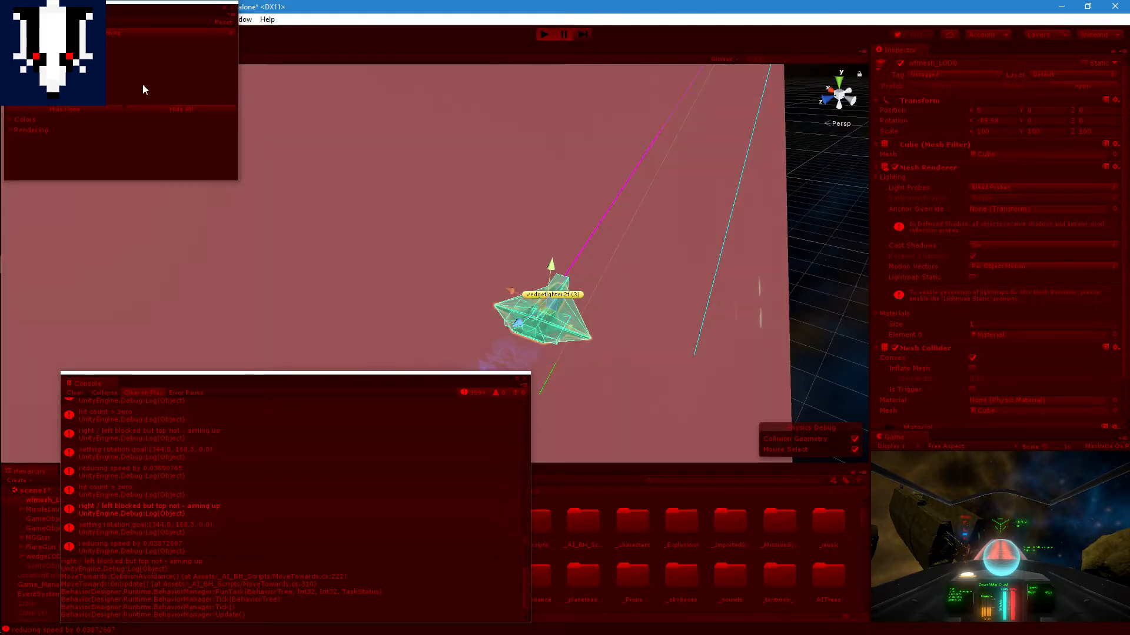
pyautogui.click(115, 33)
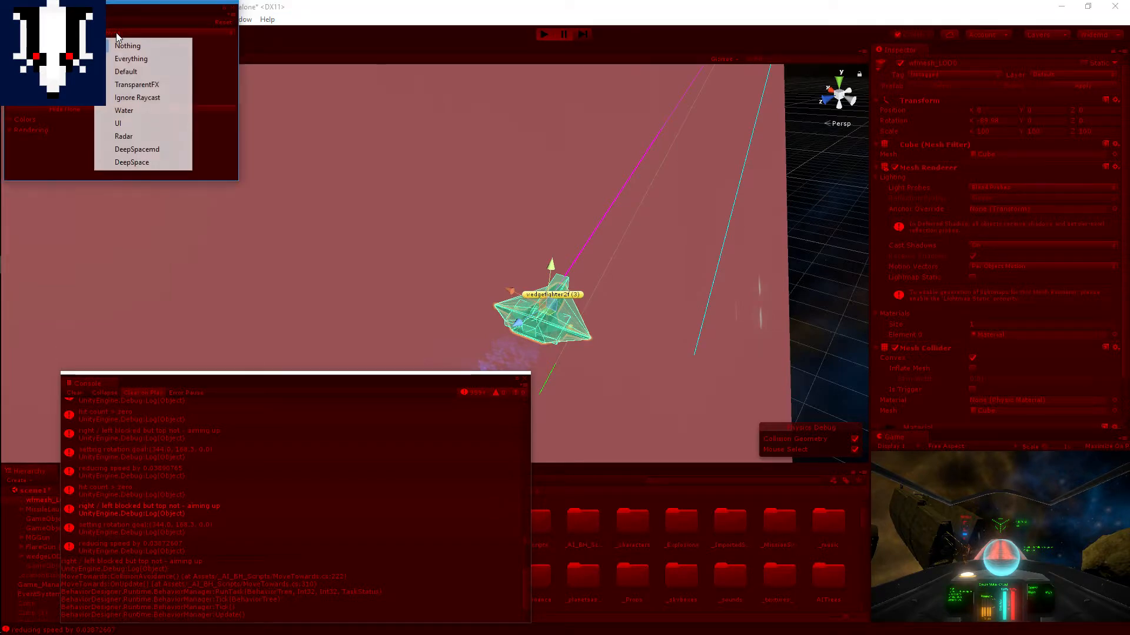
pyautogui.click(235, 60)
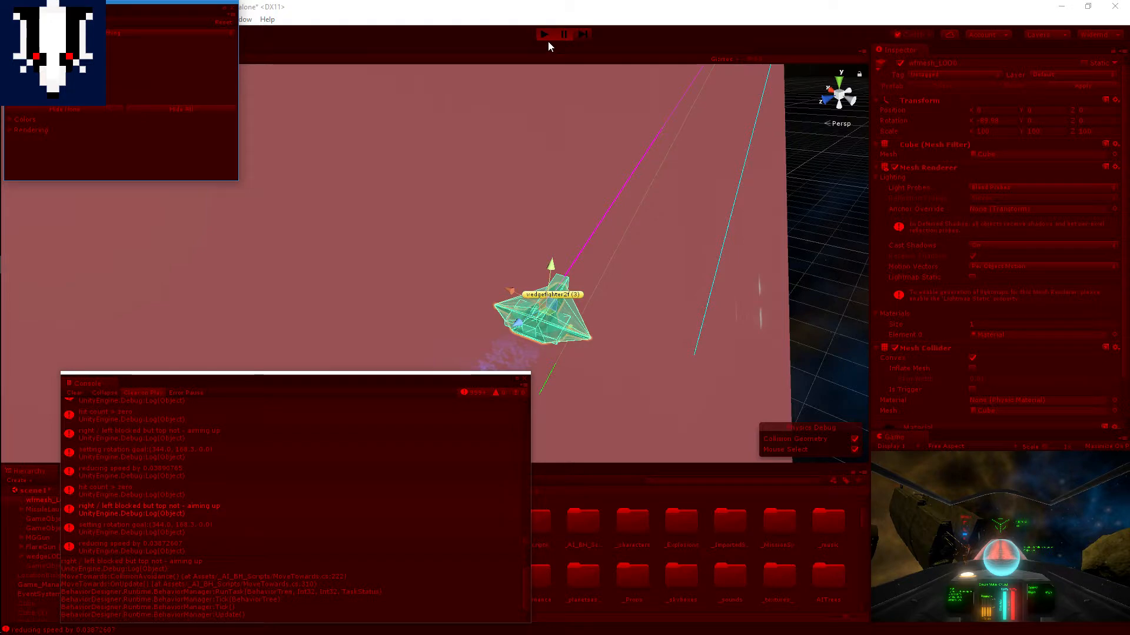
# Step: Resume the game and follow the fighter along the ship's hull with the collision geometry displayed
pyautogui.click(564, 34)
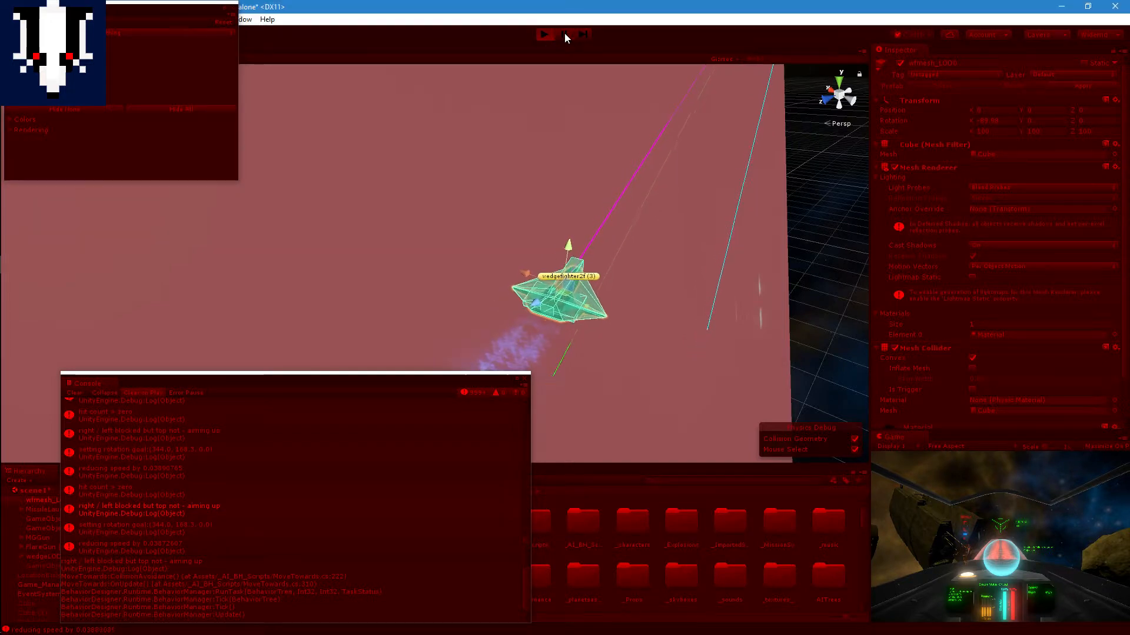
pyautogui.scroll(-5, 546, 263)
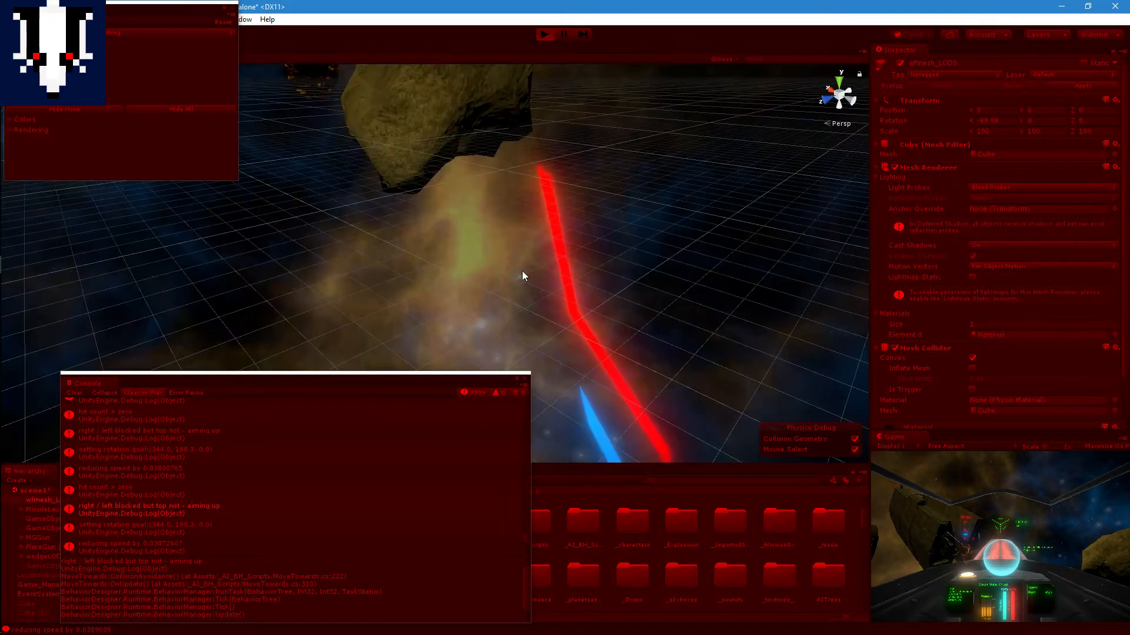
pyautogui.scroll(4, 512, 266)
pyautogui.scroll(-3, 529, 240)
pyautogui.moveTo(533, 235); pyautogui.dragTo(538, 225, button='middle')
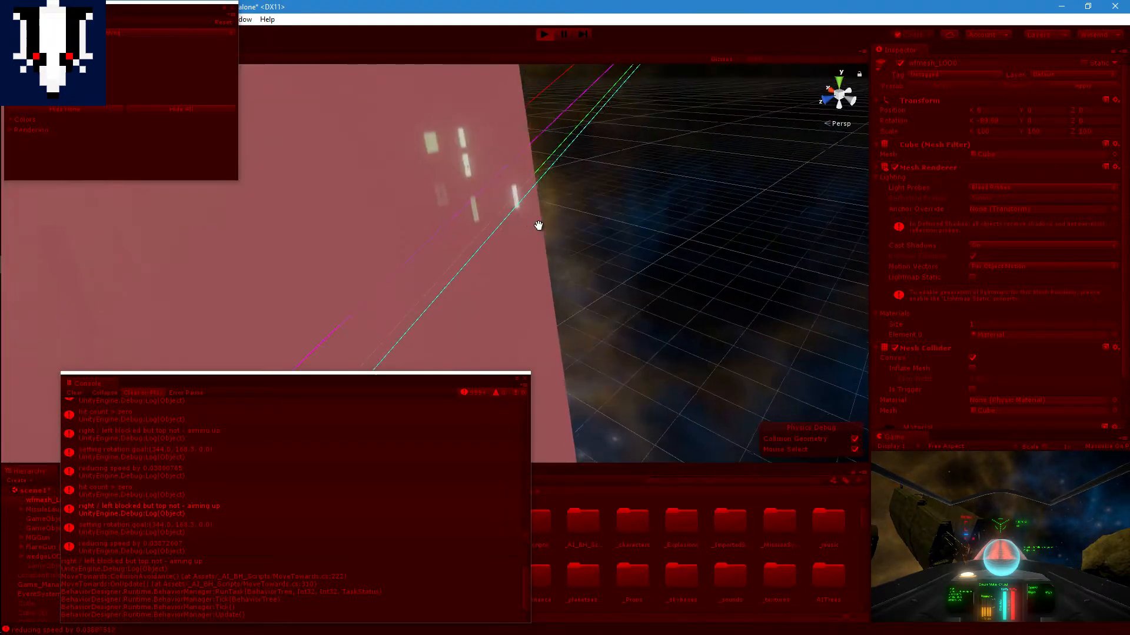
pyautogui.scroll(4, 549, 213)
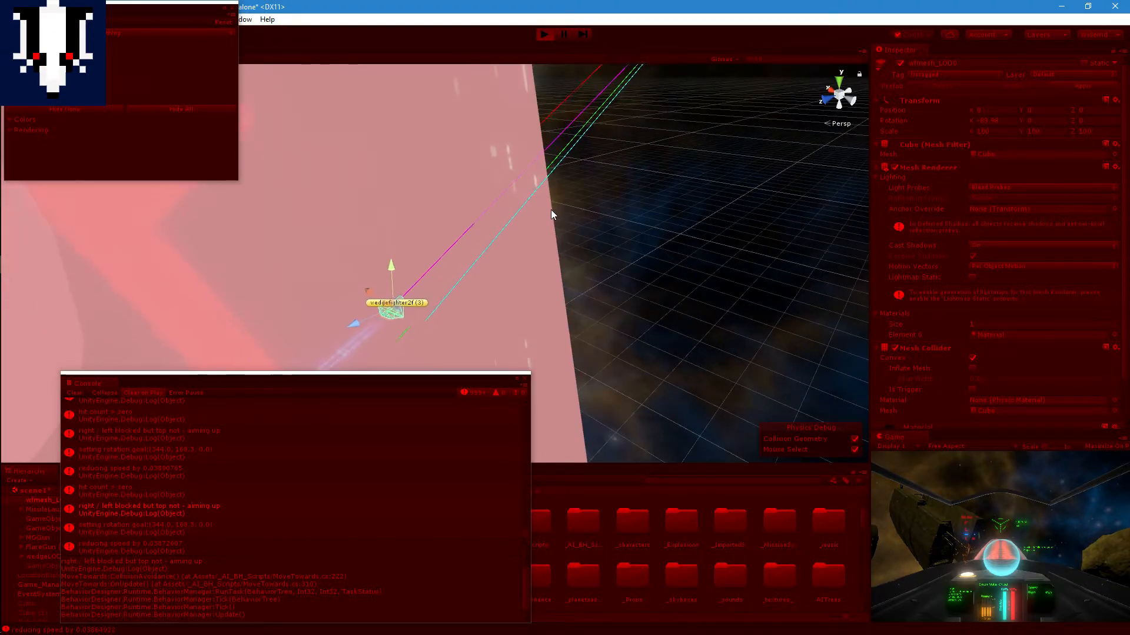
pyautogui.moveTo(308, 186); pyautogui.dragTo(351, 220, button='middle')
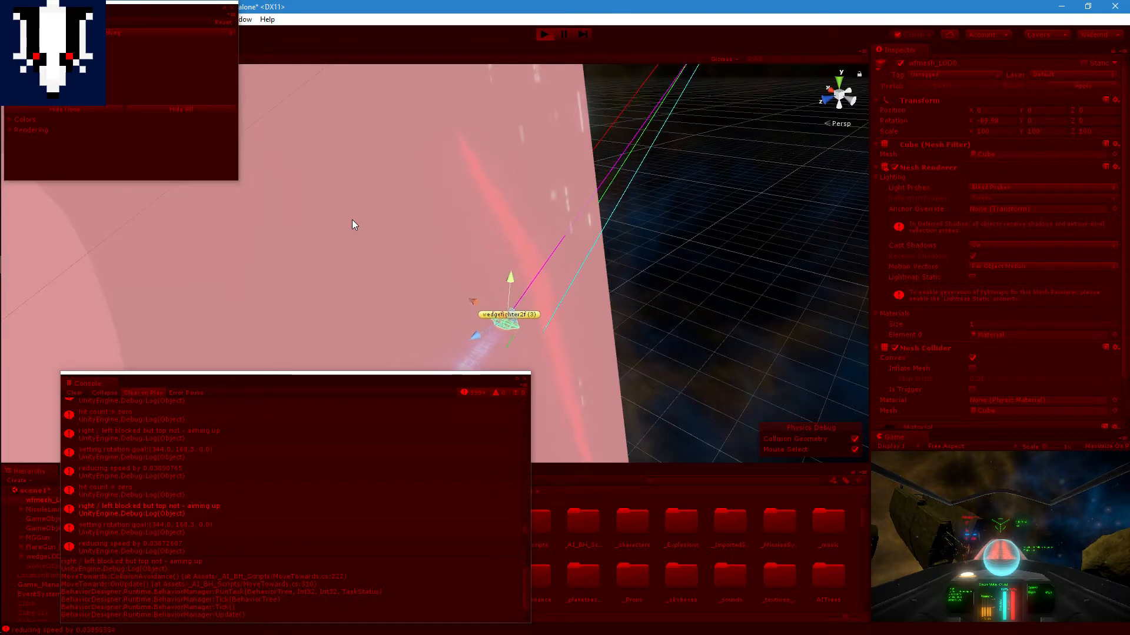
pyautogui.moveTo(510, 178); pyautogui.dragTo(552, 183, button='middle')
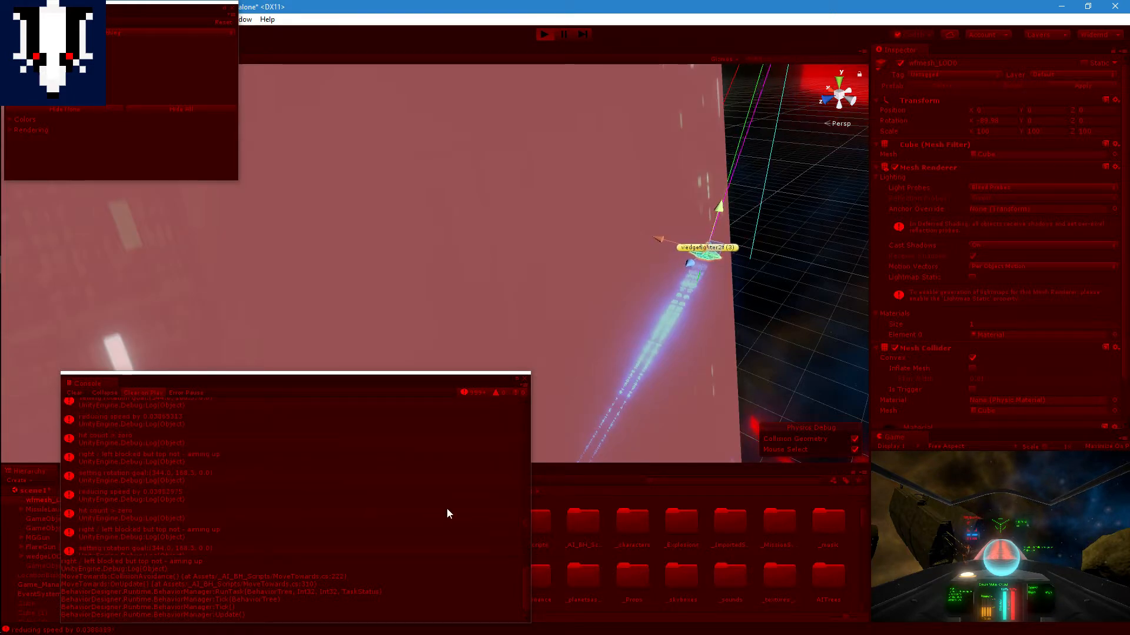
# Step: Examine the fighter's avoidance rays and collider around the end of the large ship's hull while the game runs
pyautogui.click(531, 557)
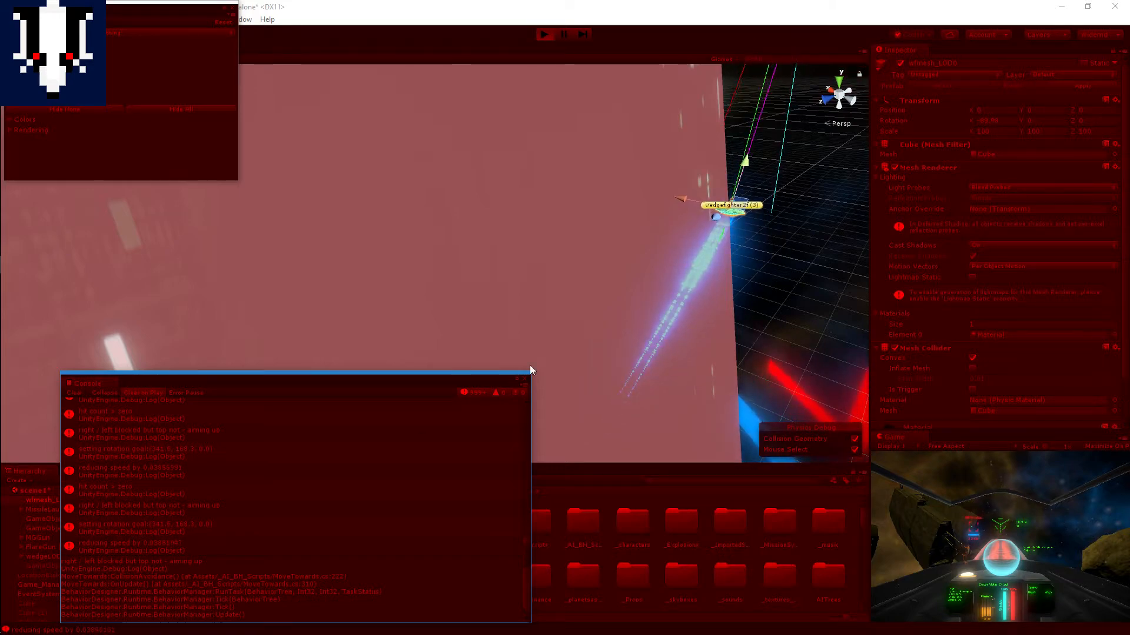
pyautogui.scroll(-6, 737, 256)
pyautogui.moveTo(737, 256); pyautogui.dragTo(677, 315, button='middle')
pyautogui.moveTo(583, 320); pyautogui.dragTo(597, 236, button='middle')
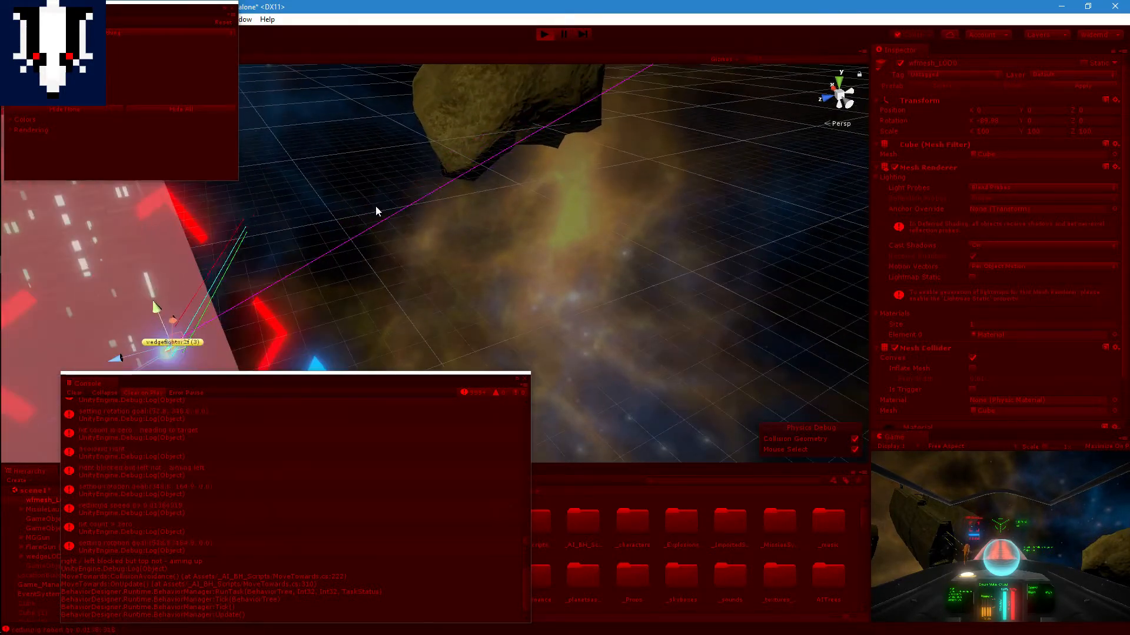
pyautogui.moveTo(471, 197); pyautogui.dragTo(365, 194, button='right')
pyautogui.moveTo(521, 242); pyautogui.dragTo(421, 255, button='middle')
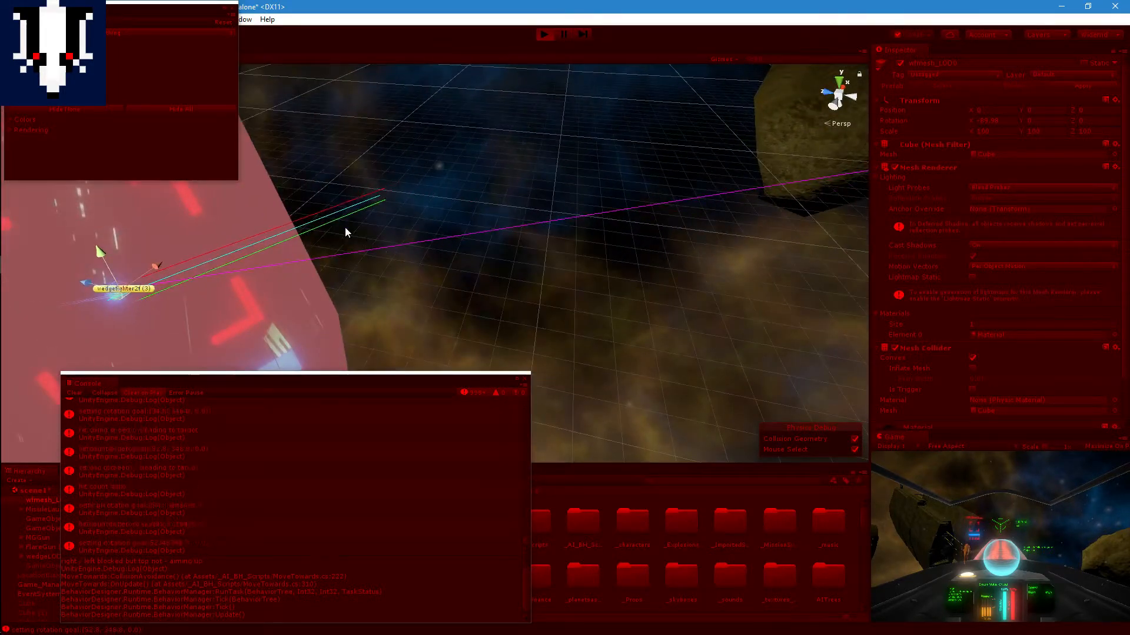
pyautogui.scroll(2, 346, 227)
pyautogui.moveTo(363, 220); pyautogui.dragTo(463, 213, button='middle')
pyautogui.scroll(3, 464, 213)
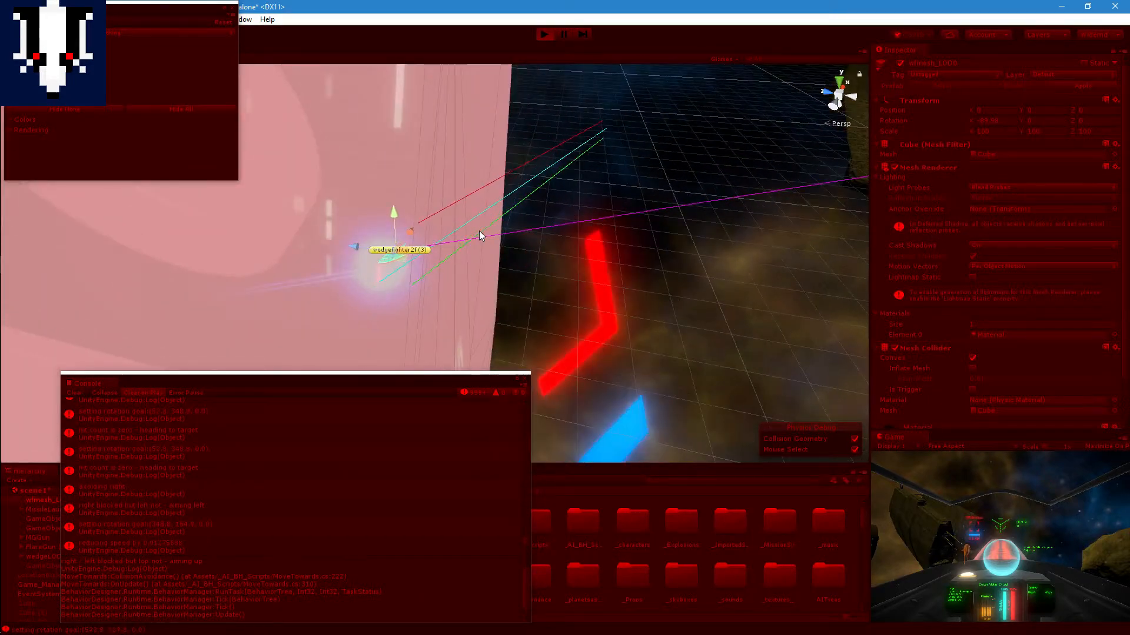
pyautogui.scroll(2, 479, 230)
pyautogui.moveTo(253, 172); pyautogui.dragTo(410, 219, button='middle')
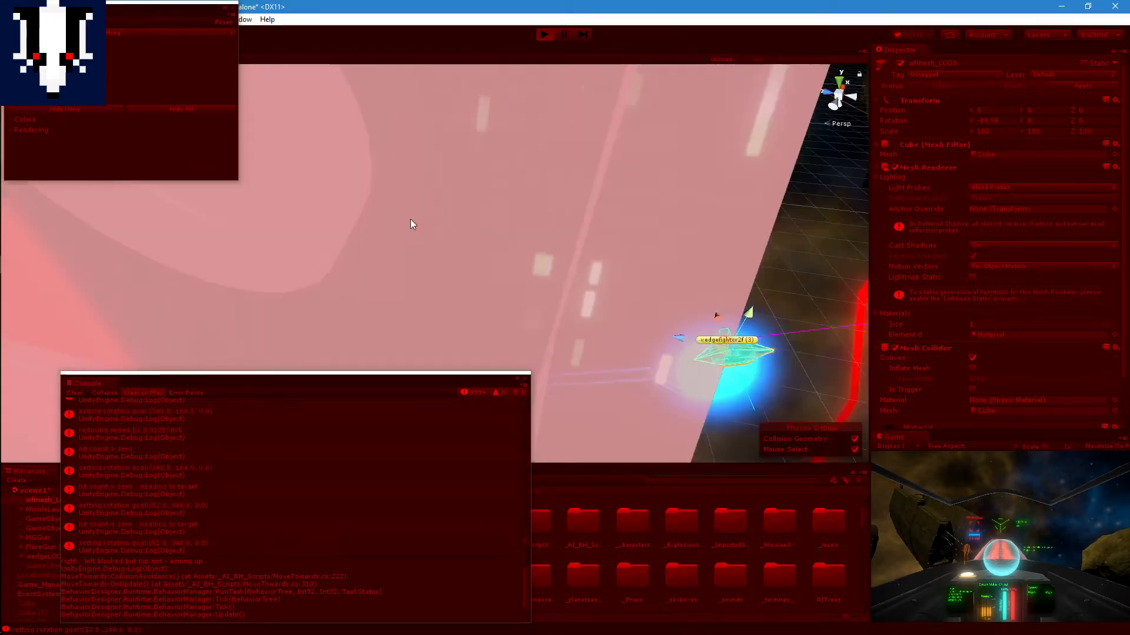
pyautogui.scroll(-3, 411, 219)
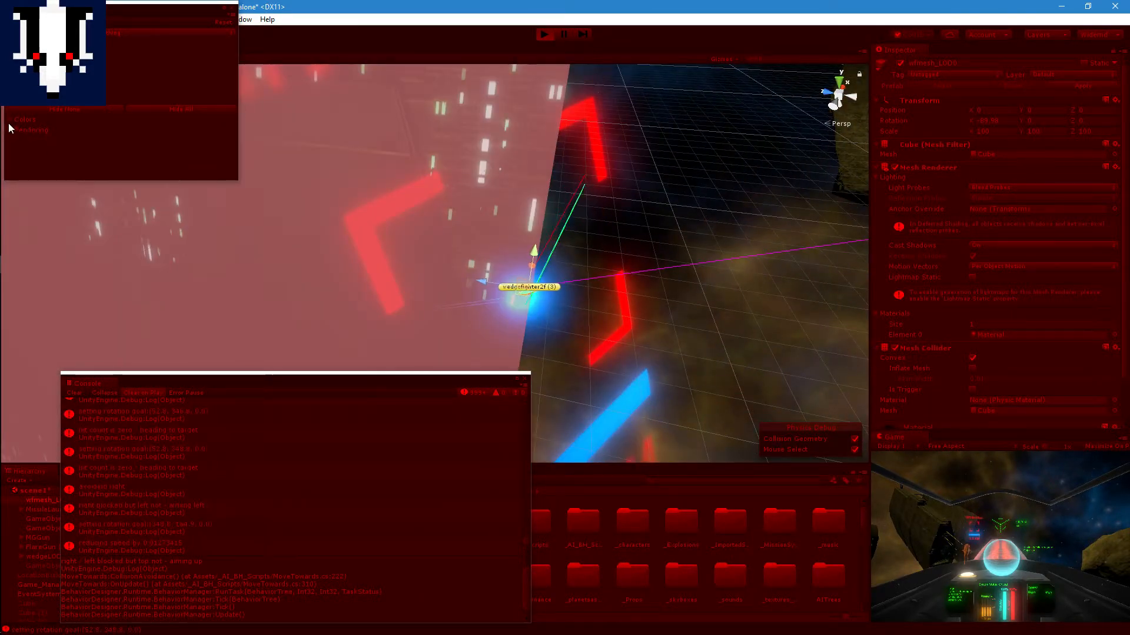
# Step: Review the Physics Debugger's collider color settings and close the debugger
pyautogui.click(9, 124)
pyautogui.scroll(-1, 132, 148)
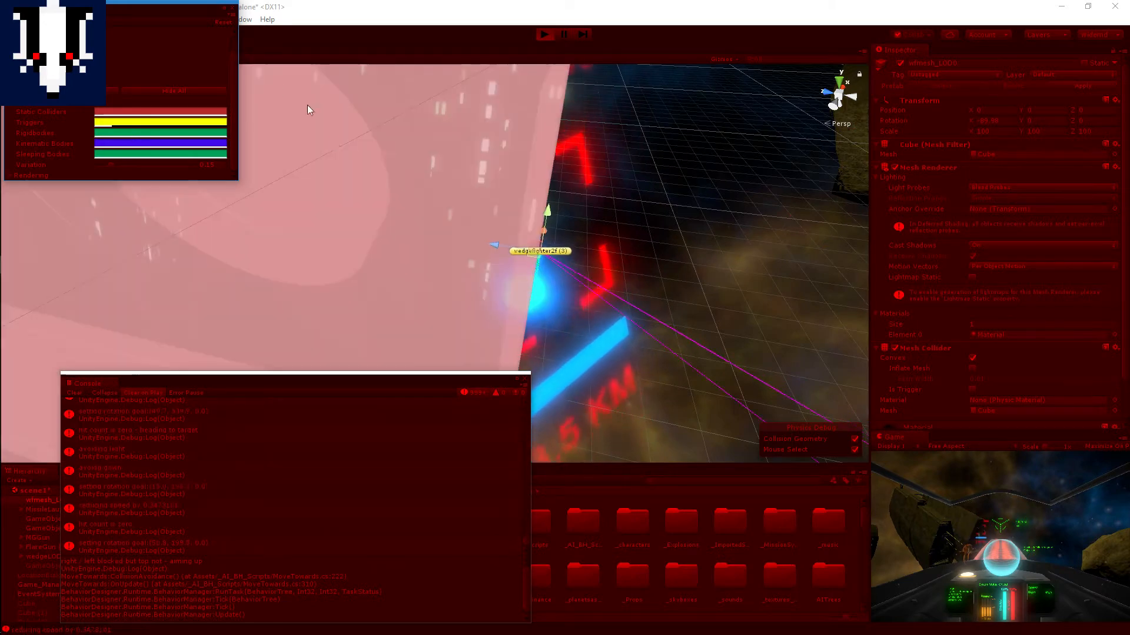
pyautogui.click(232, 7)
# Step: Observe the fighter's path and target ray around the front of the large ship from several angles
pyautogui.moveTo(545, 155); pyautogui.dragTo(397, 168, button='middle')
pyautogui.scroll(-3, 397, 169)
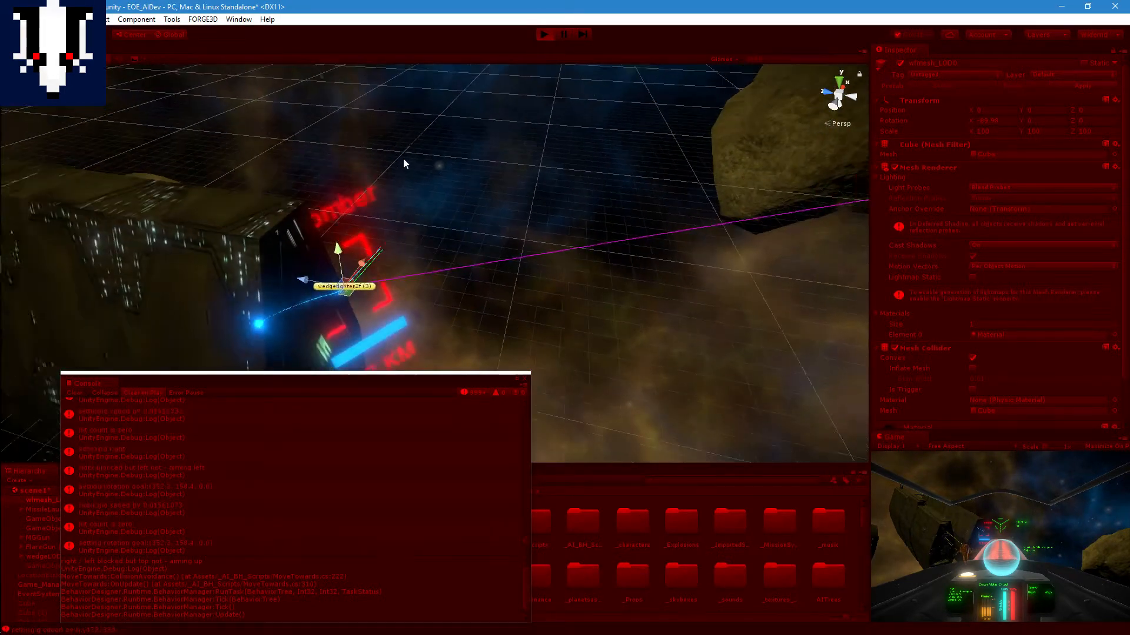
pyautogui.moveTo(403, 159); pyautogui.dragTo(367, 189, button='right')
pyautogui.moveTo(386, 154); pyautogui.dragTo(243, 204, button='middle')
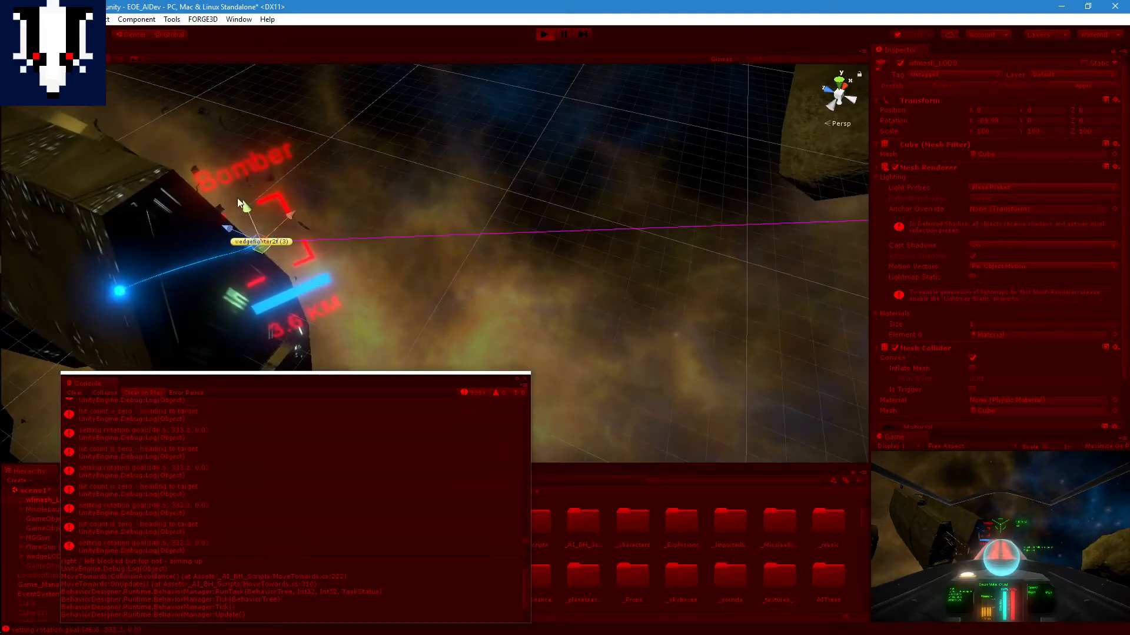
pyautogui.scroll(-4, 214, 173)
pyautogui.scroll(6, 388, 254)
pyautogui.moveTo(351, 181); pyautogui.dragTo(311, 216, button='middle')
pyautogui.moveTo(311, 216); pyautogui.dragTo(284, 253, button='right')
pyautogui.moveTo(332, 194); pyautogui.dragTo(259, 222, button='middle')
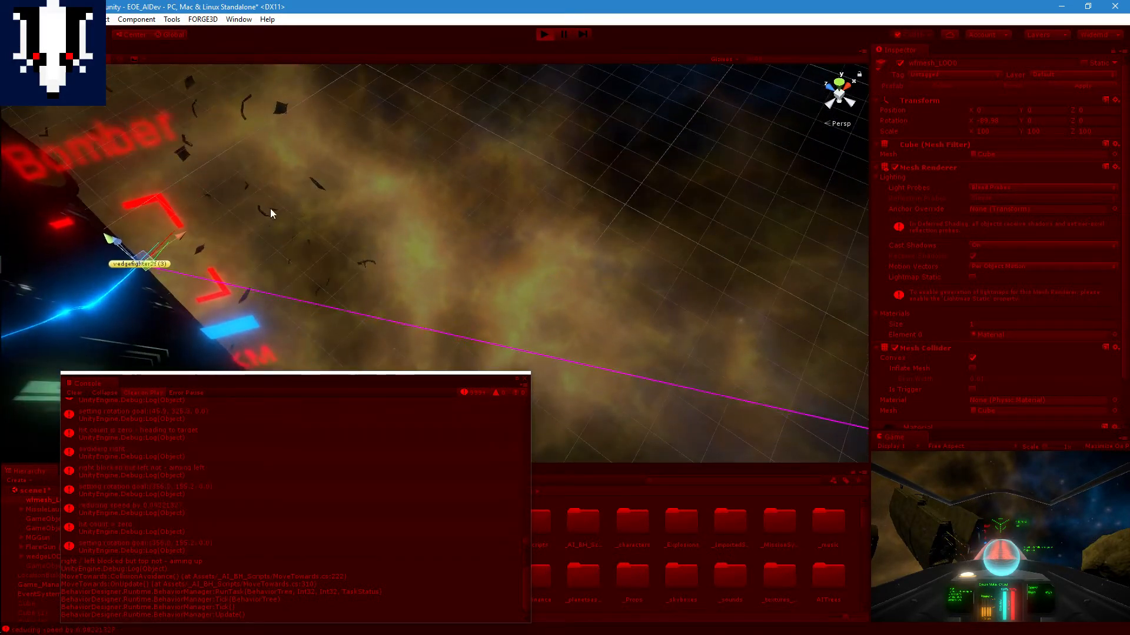
pyautogui.scroll(-5, 274, 212)
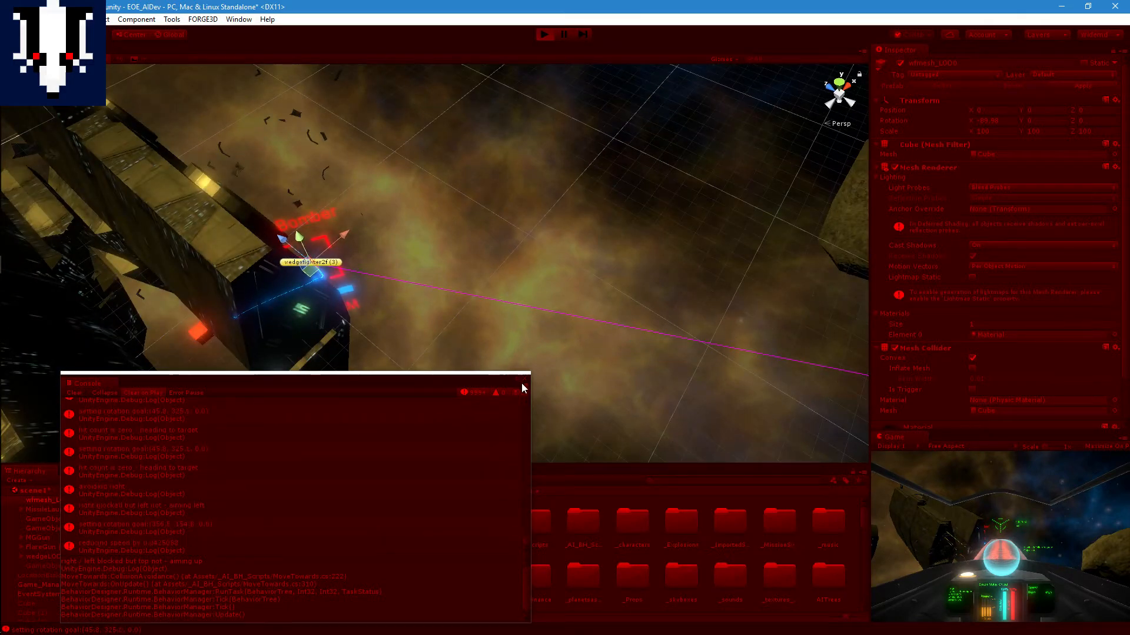
# Step: Close the Console and move patrolpoint1 along its X axis from between the ship's hulls into open space
pyautogui.click(523, 377)
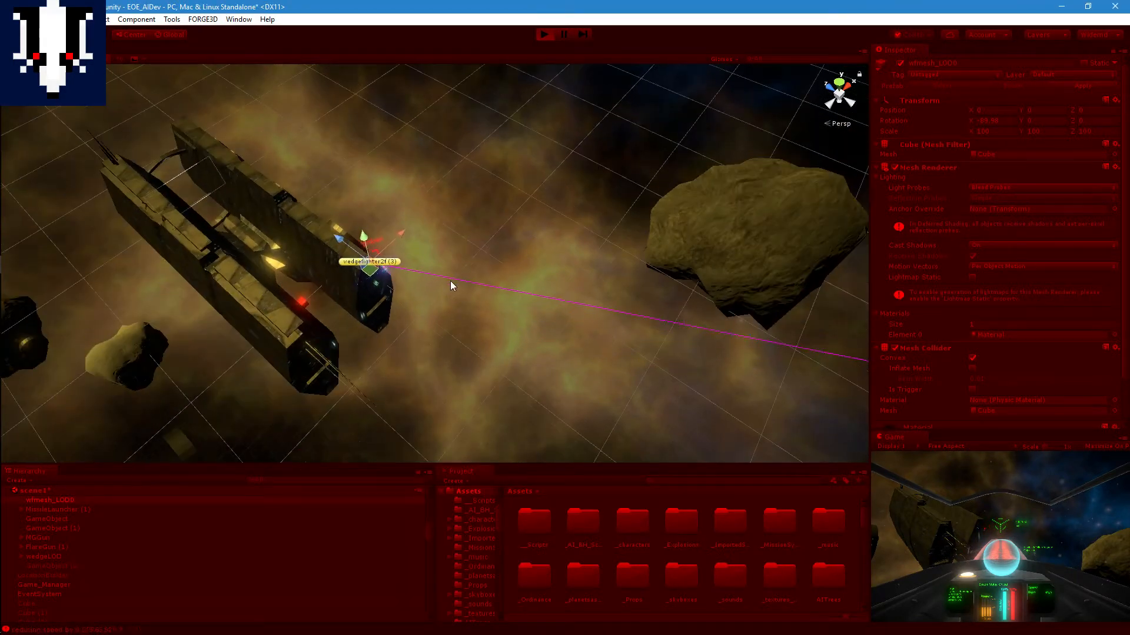
pyautogui.click(334, 274)
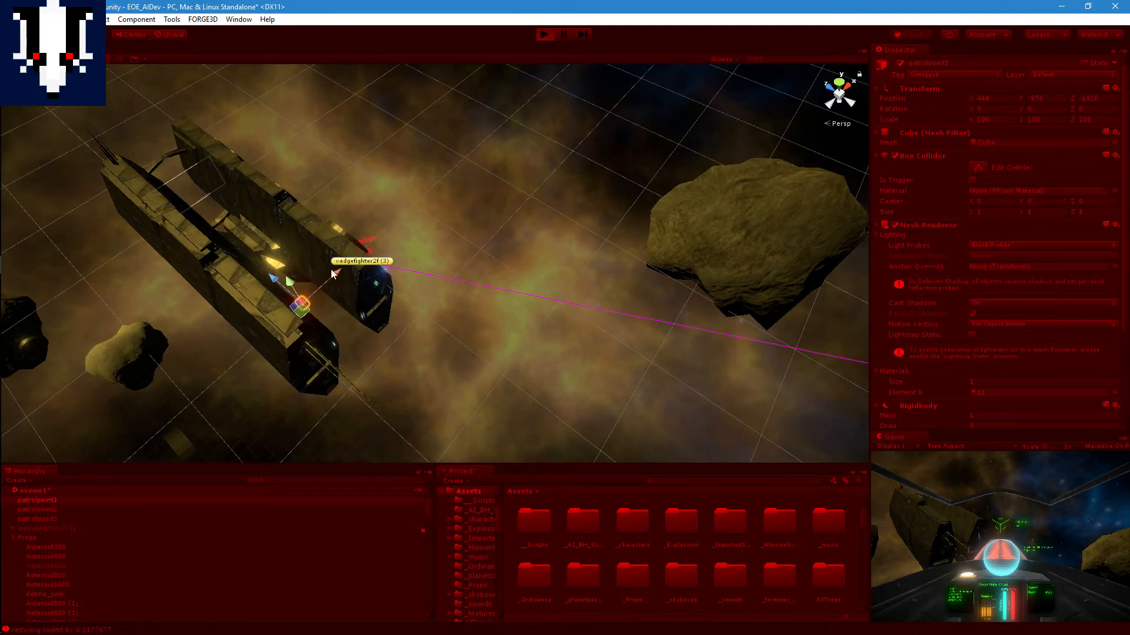
pyautogui.moveTo(333, 272); pyautogui.dragTo(534, 147)
# Step: Follow the fighter's flight from the large ship to the repositioned patrolpoint1
pyautogui.scroll(3, 523, 244)
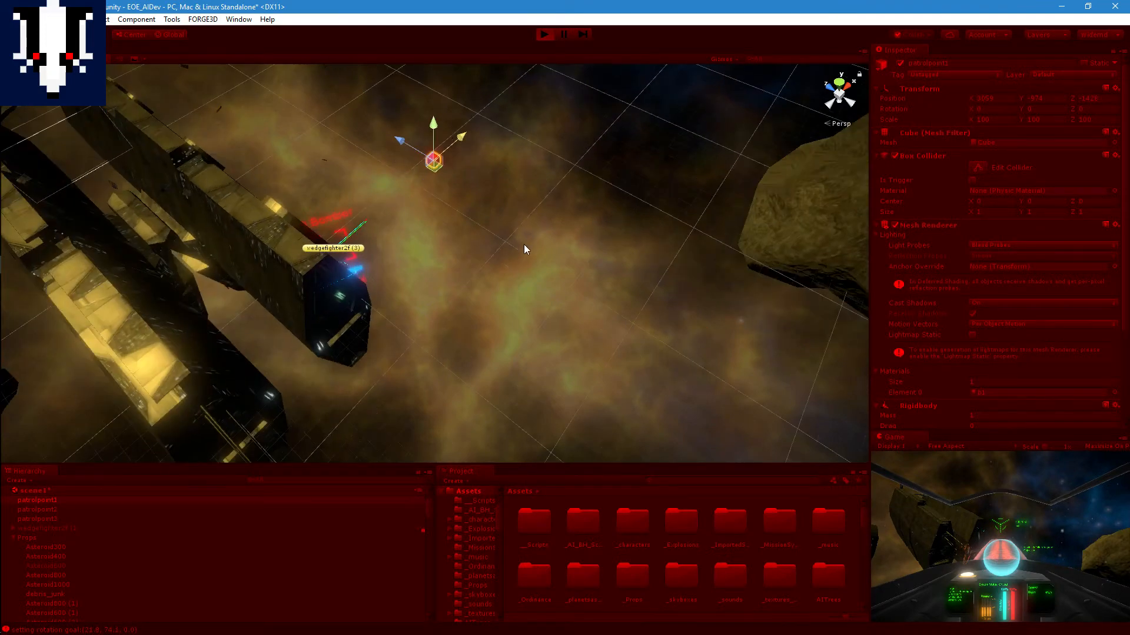
pyautogui.scroll(3, 525, 242)
pyautogui.scroll(2, 411, 248)
pyautogui.moveTo(483, 255); pyautogui.dragTo(469, 312, button='middle')
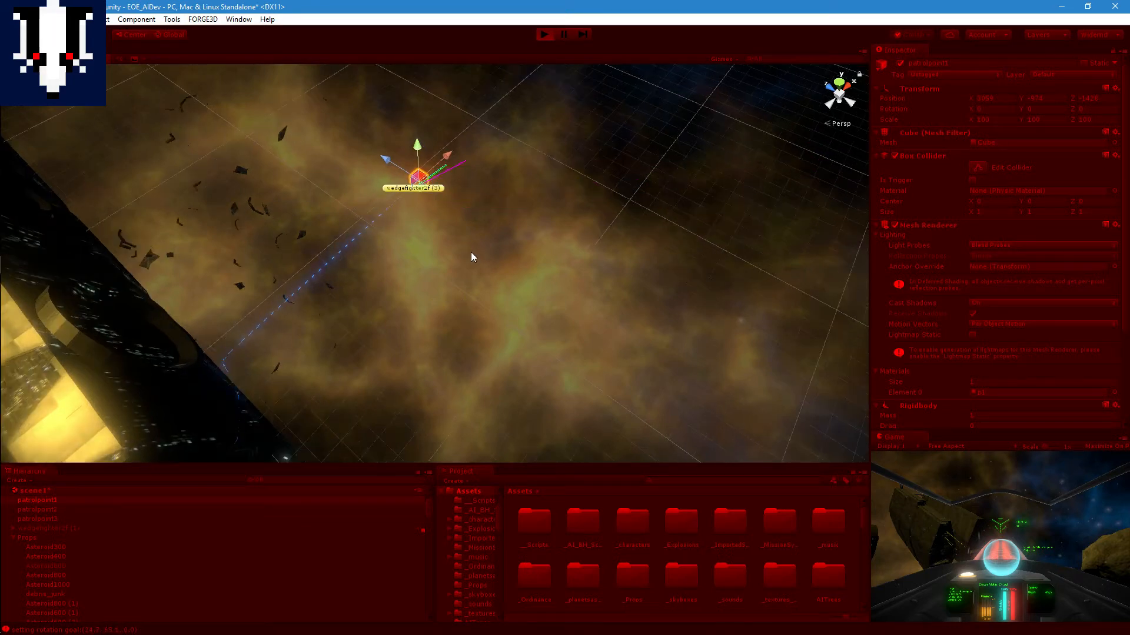
pyautogui.scroll(2, 471, 252)
pyautogui.moveTo(413, 209); pyautogui.dragTo(364, 282, button='middle')
pyautogui.scroll(6, 398, 274)
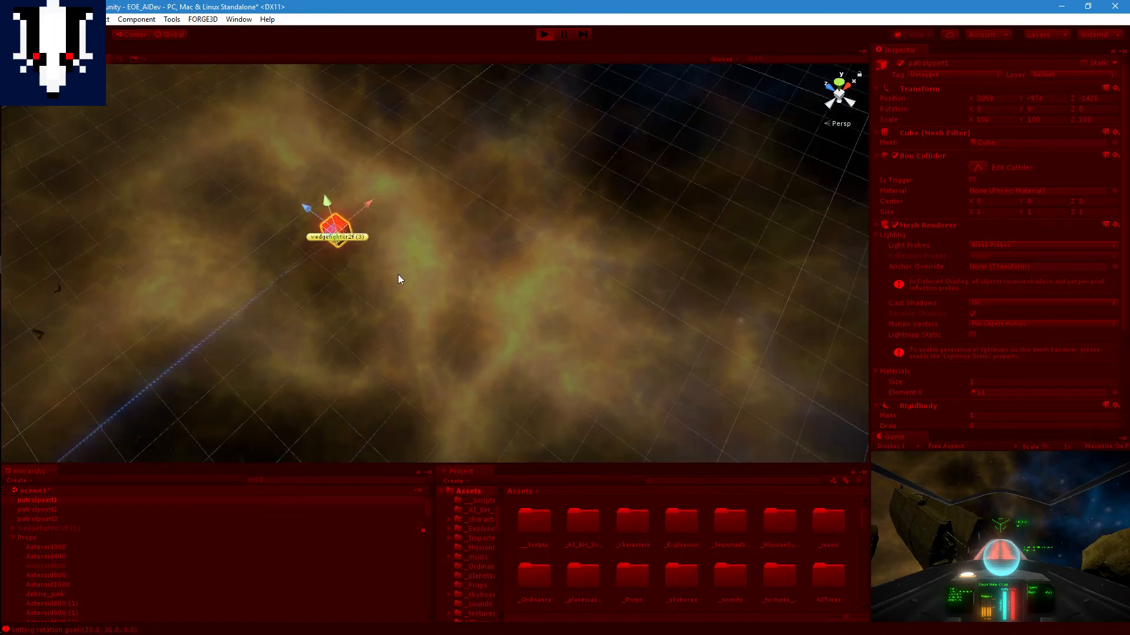
pyautogui.scroll(1, 398, 280)
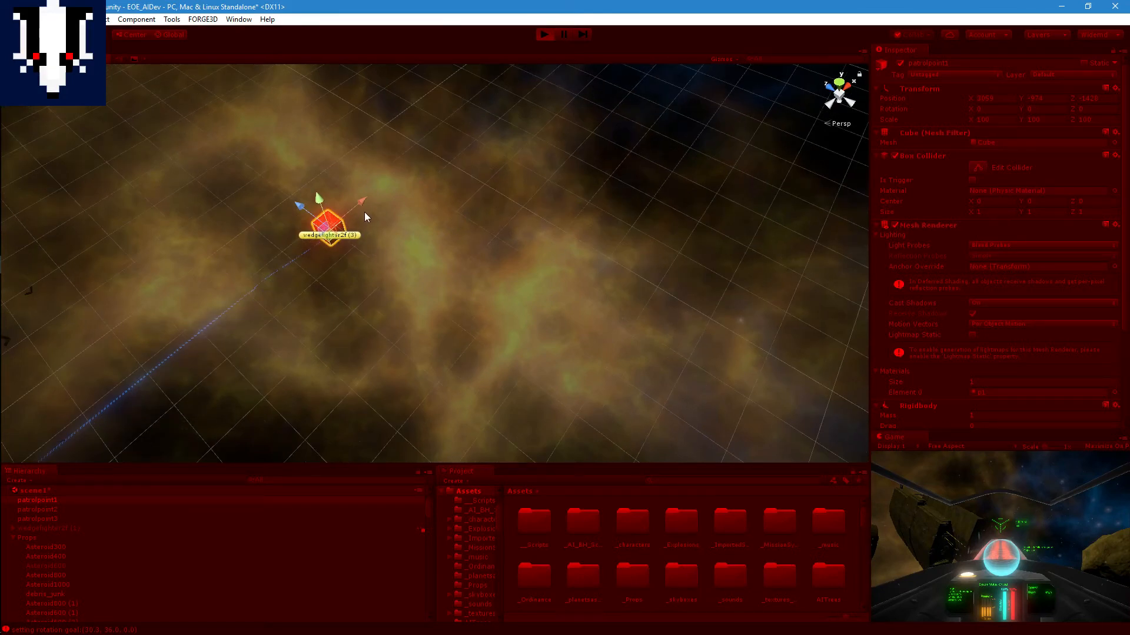